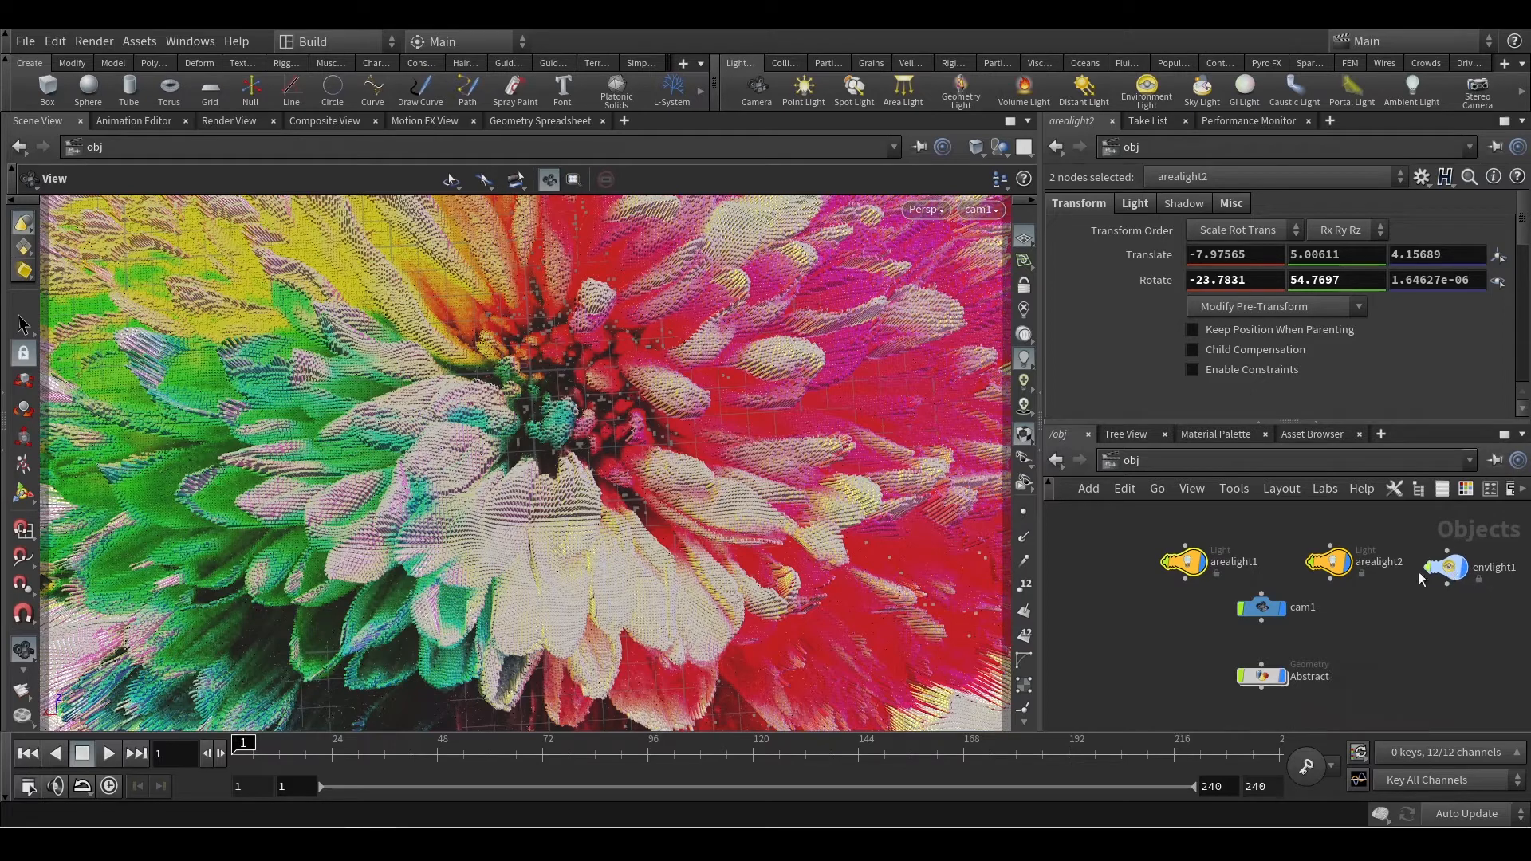
- Open the Abstract geometry network and review the size, rows and columns of the grid1 node
drag(1262, 607, 1263, 615)
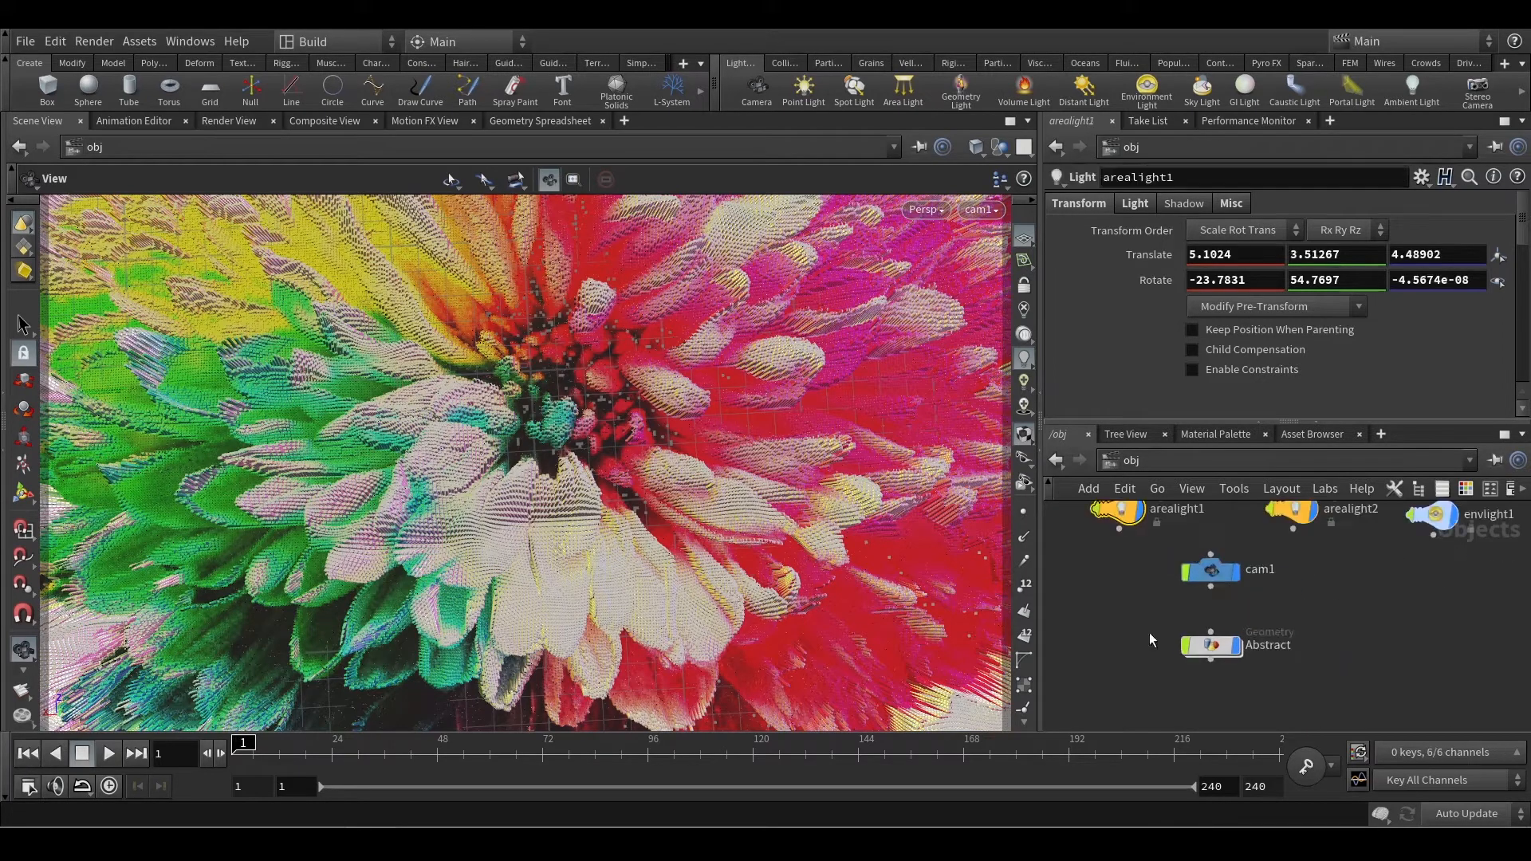
double_click(1211, 647)
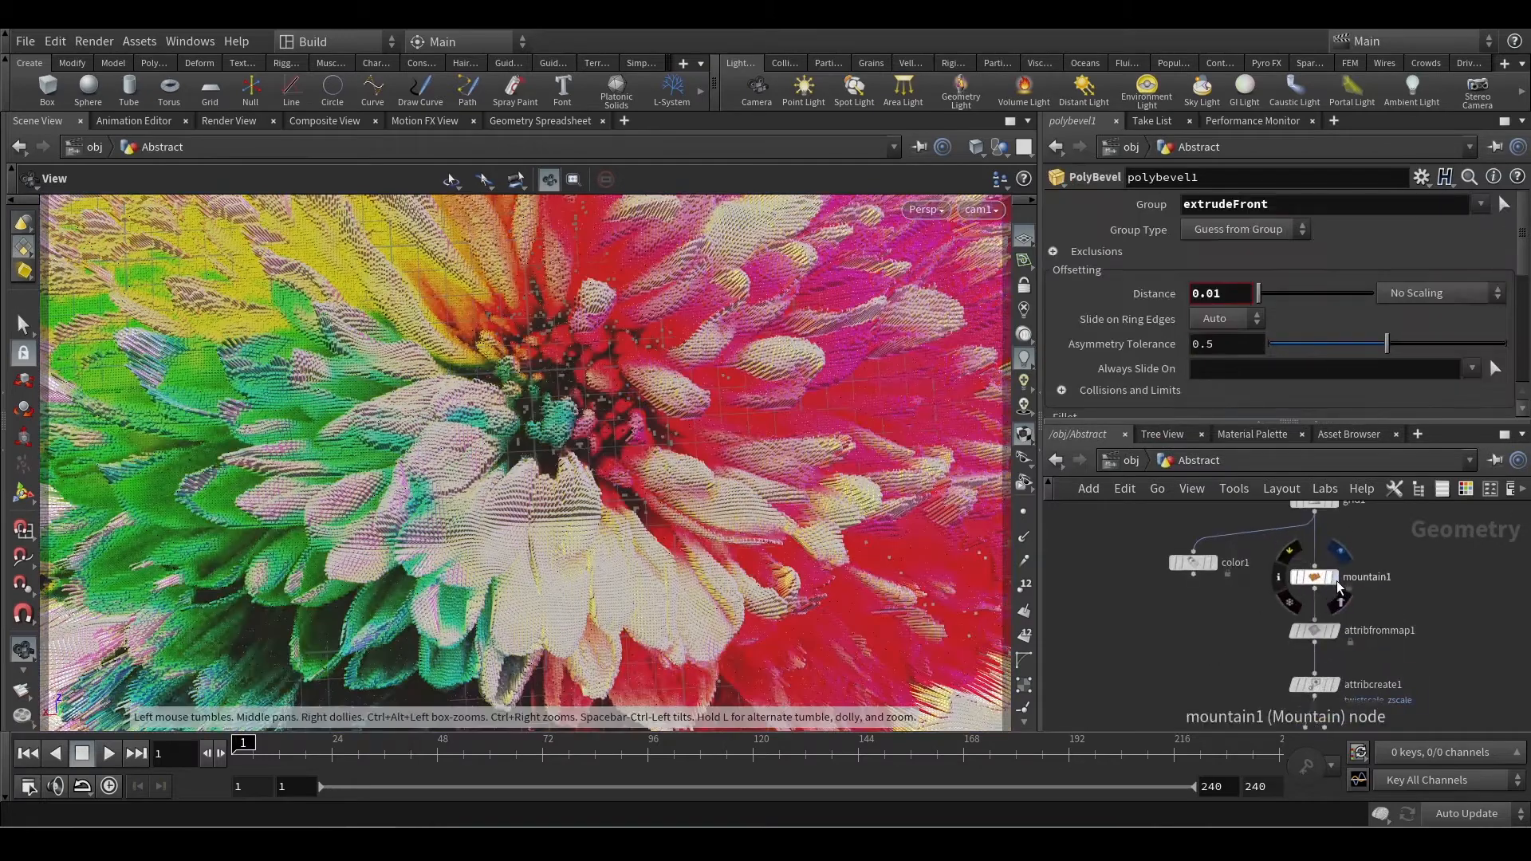
drag(1391, 624, 1245, 552)
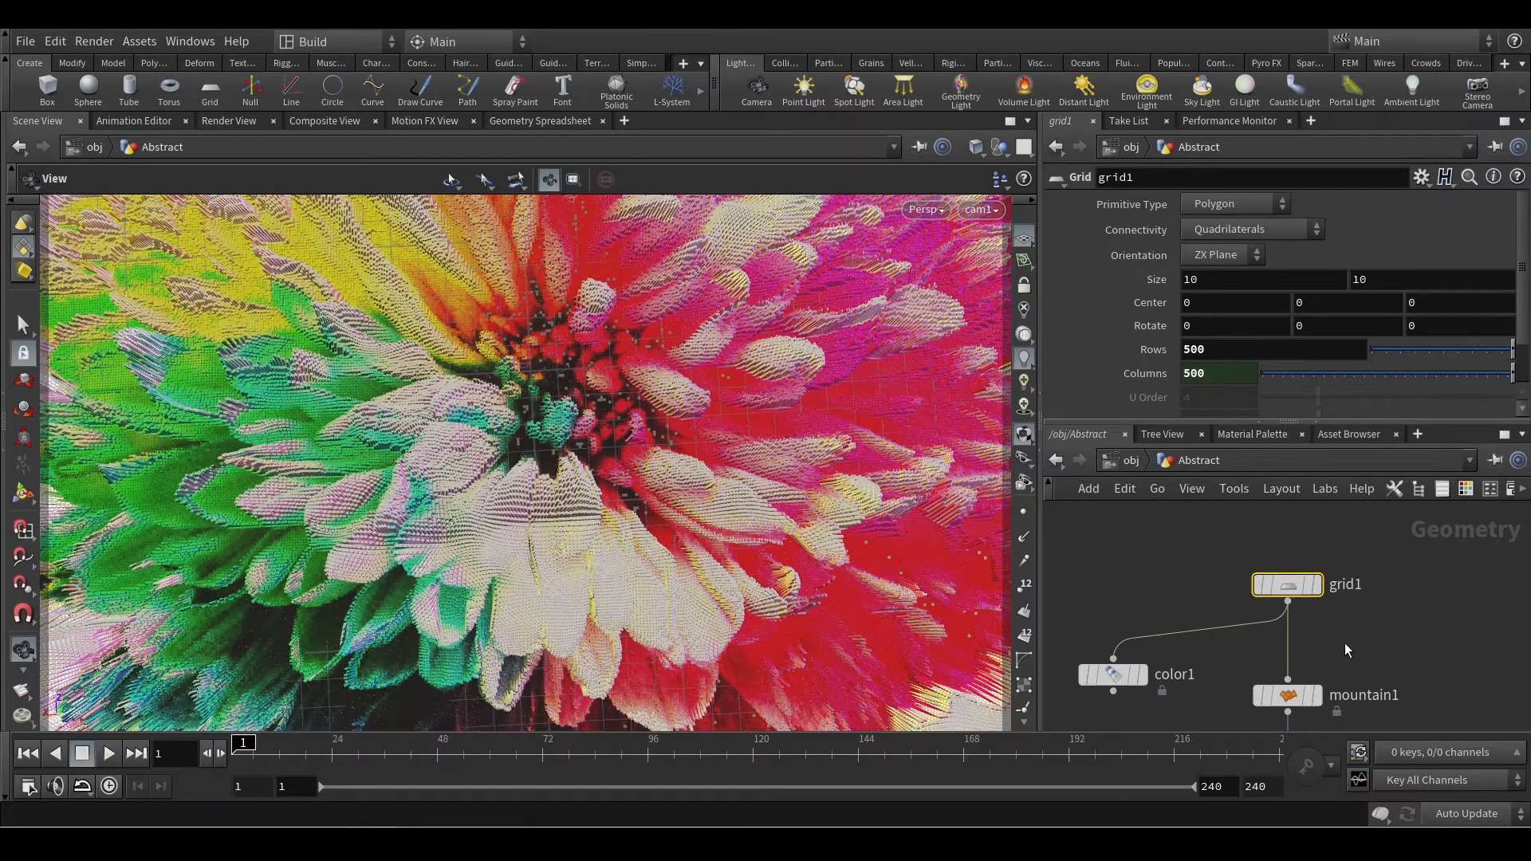
key(h)
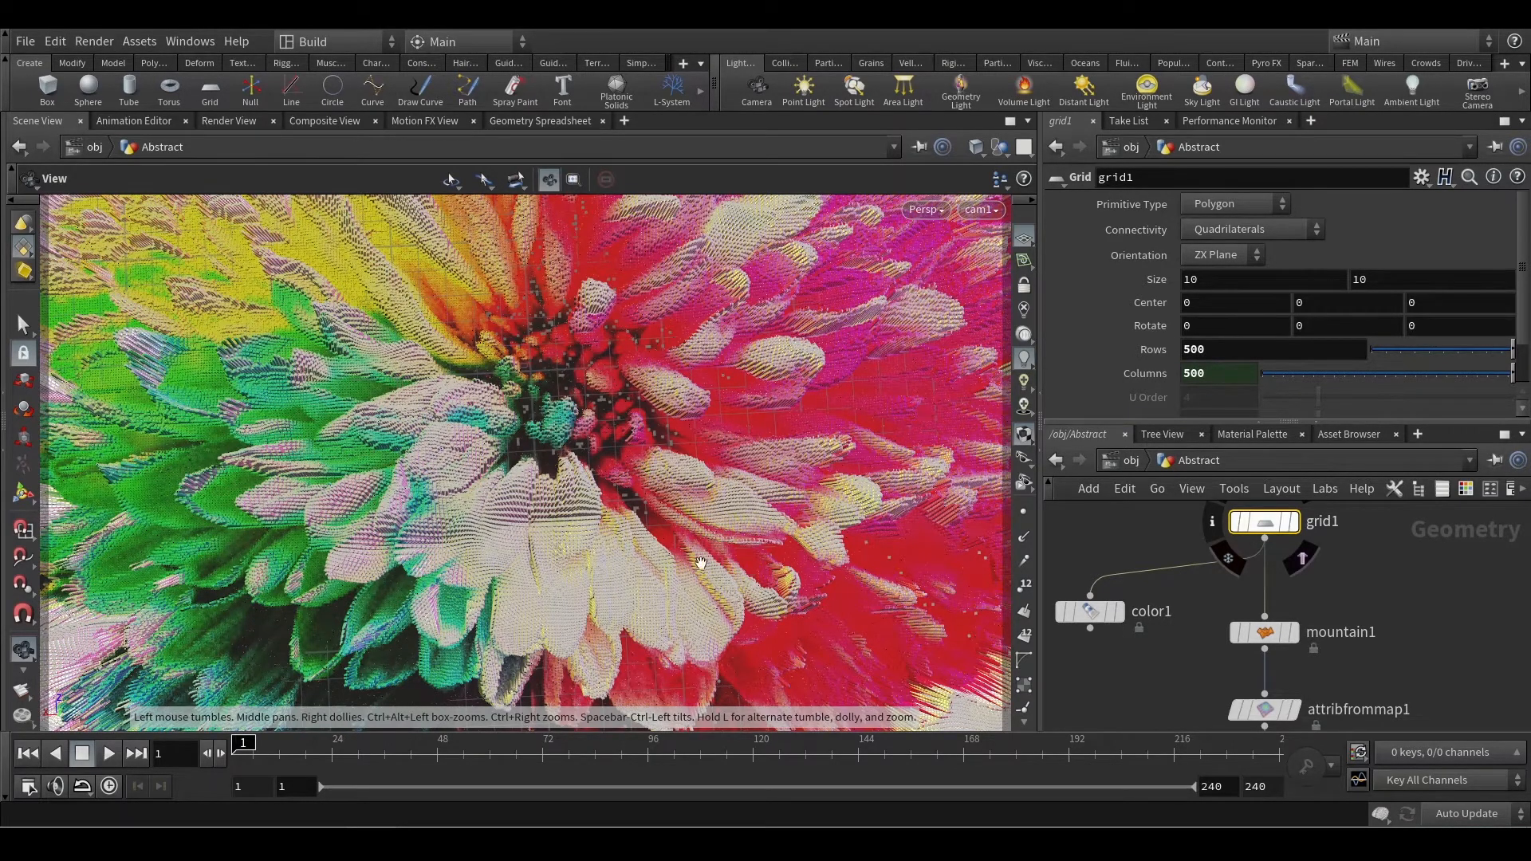
- Review the mountain1 node's height, element size and noise settings, including fractal type and maximum octaves
middle_drag(1246, 632, 1223, 570)
drag(1322, 542, 1151, 595)
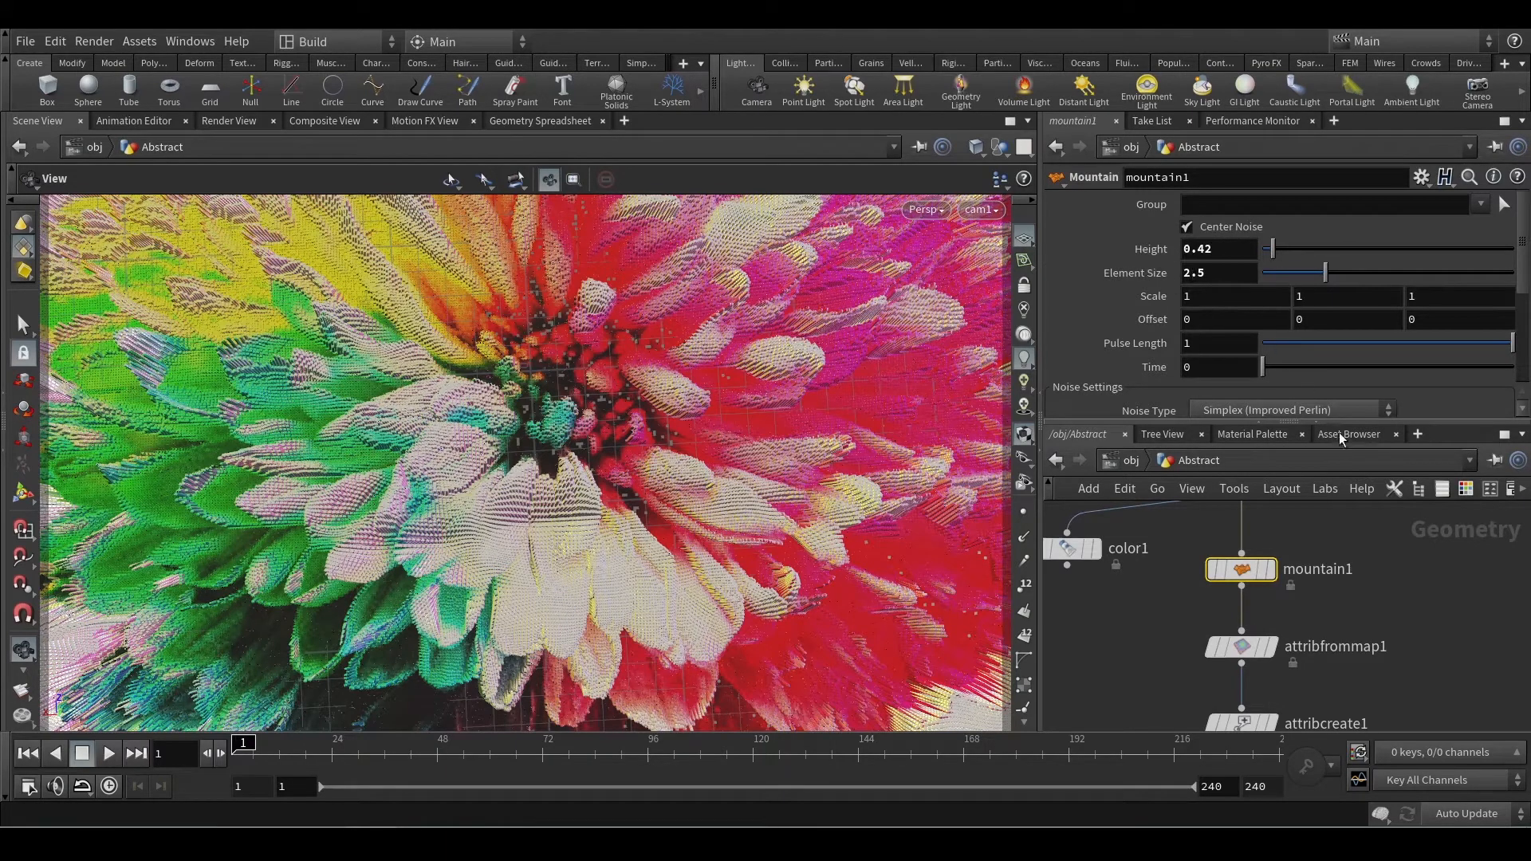
scroll(1412, 383, down, 4)
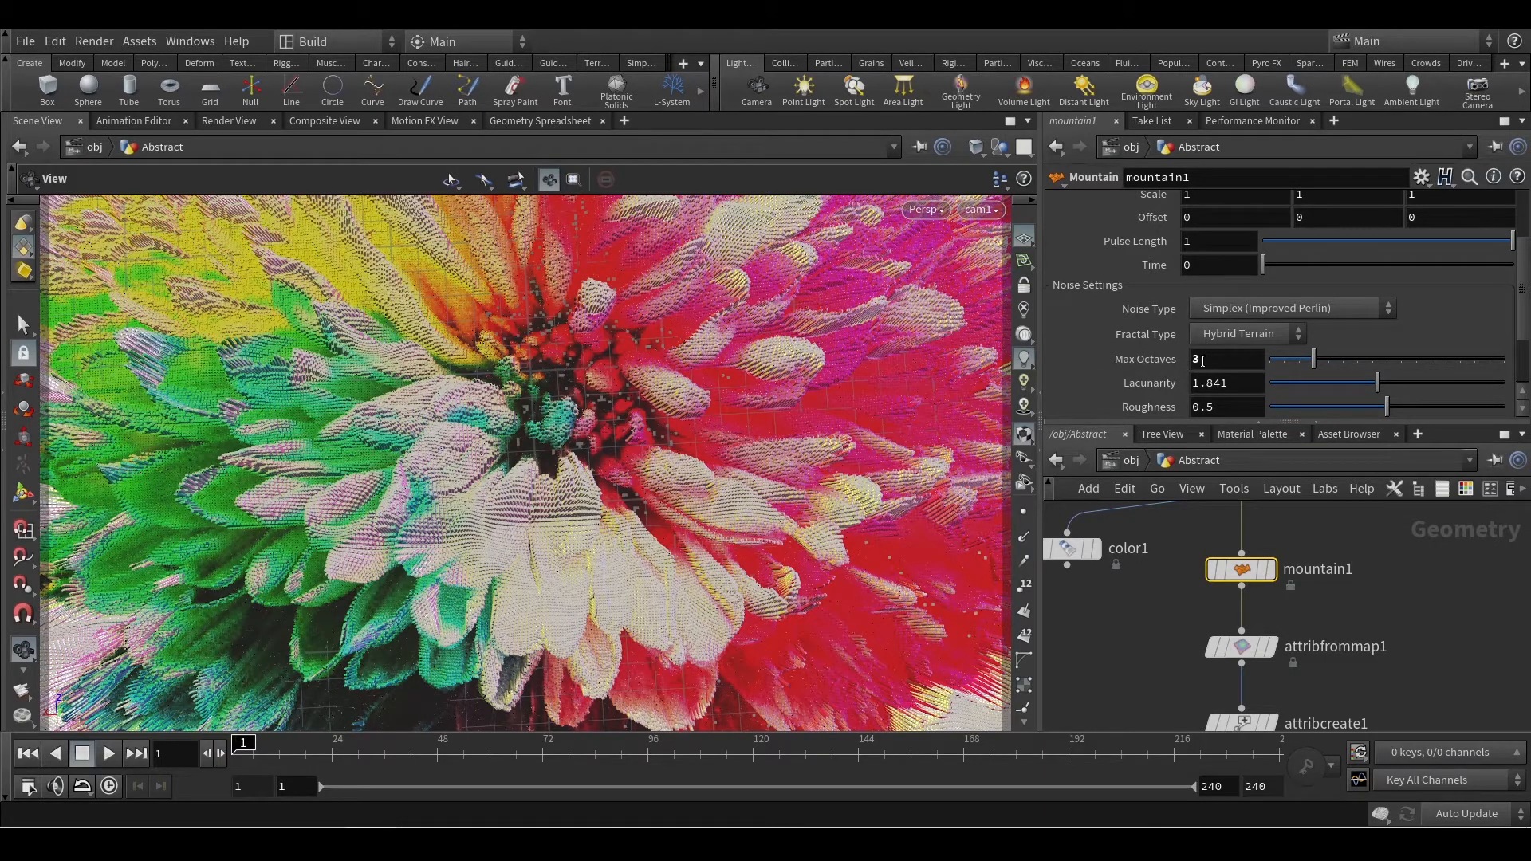
middle_drag(1380, 605, 1378, 558)
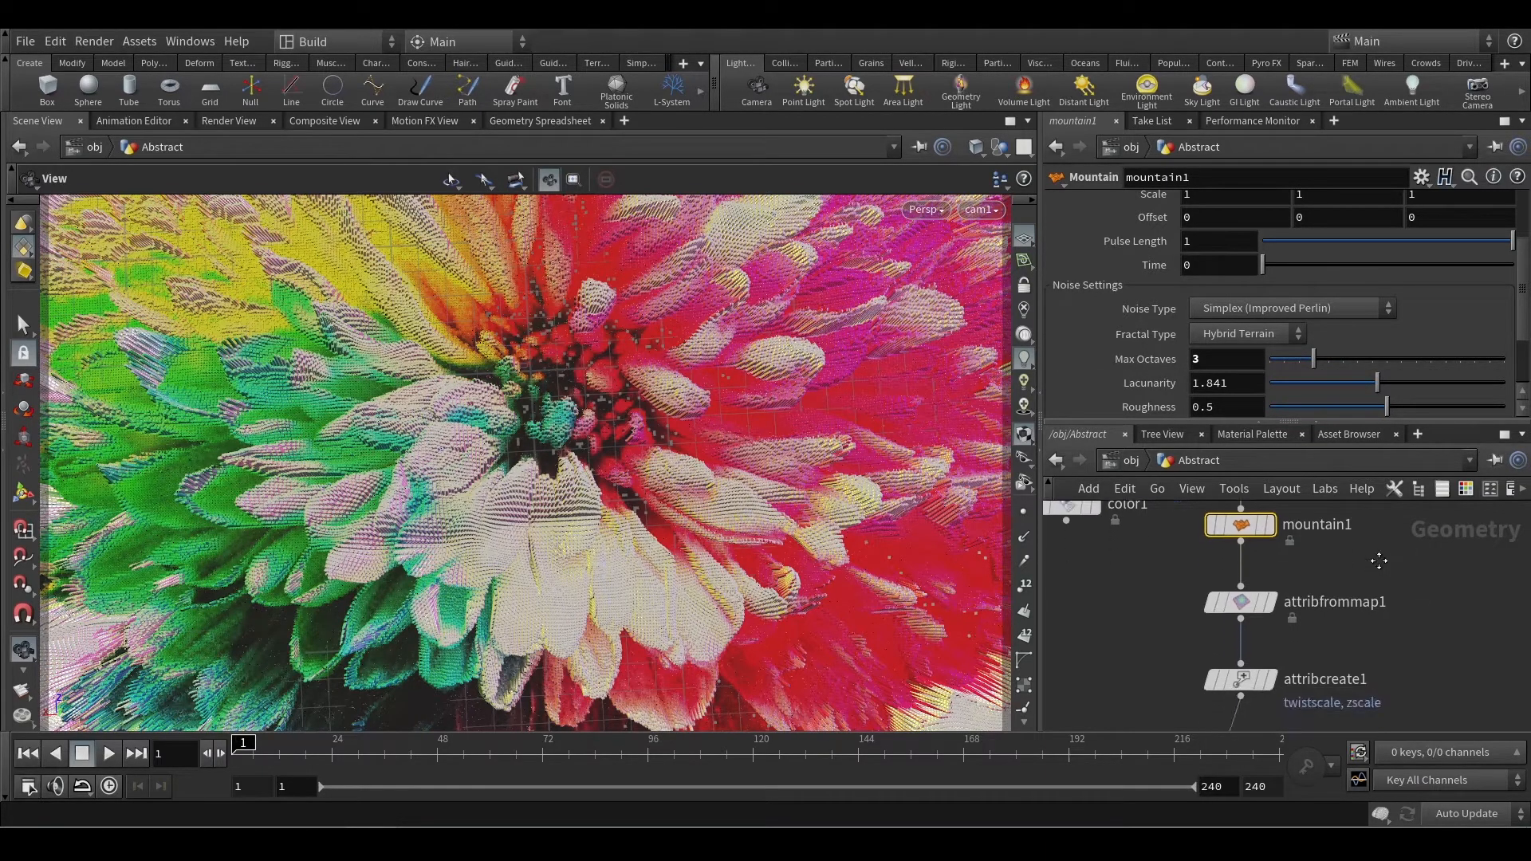
- Review the attribfrommap1 node's texture map, UV attribute and exported colour attribute
drag(1351, 559, 1241, 595)
middle_drag(1146, 639, 1125, 594)
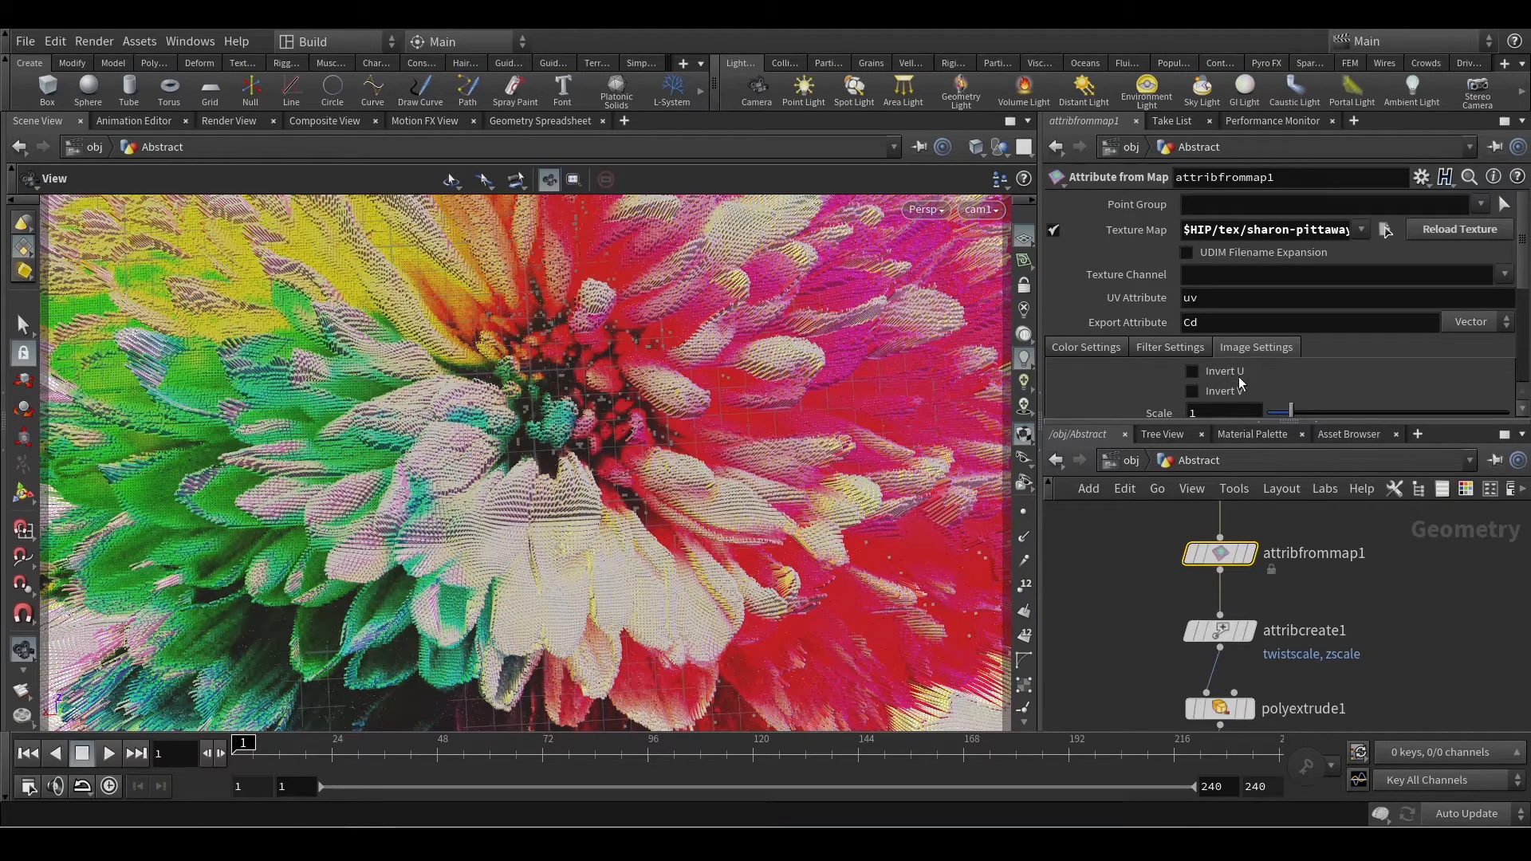
middle_drag(1360, 595, 1359, 543)
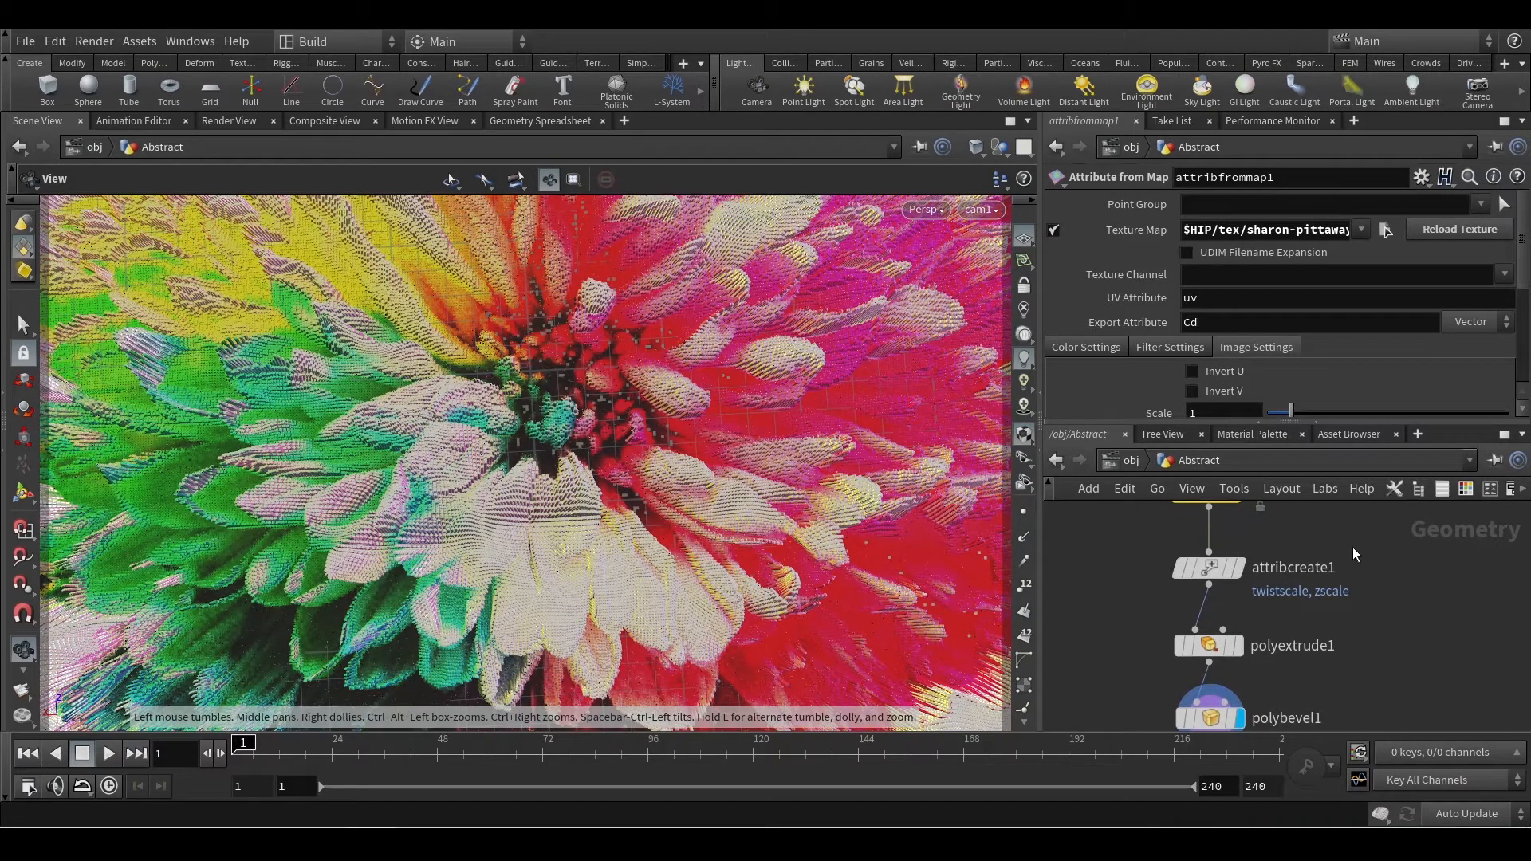
- Review polyextrude1's extrusion values and the local attributes assigned to its distance scale and twist scale
click(1209, 568)
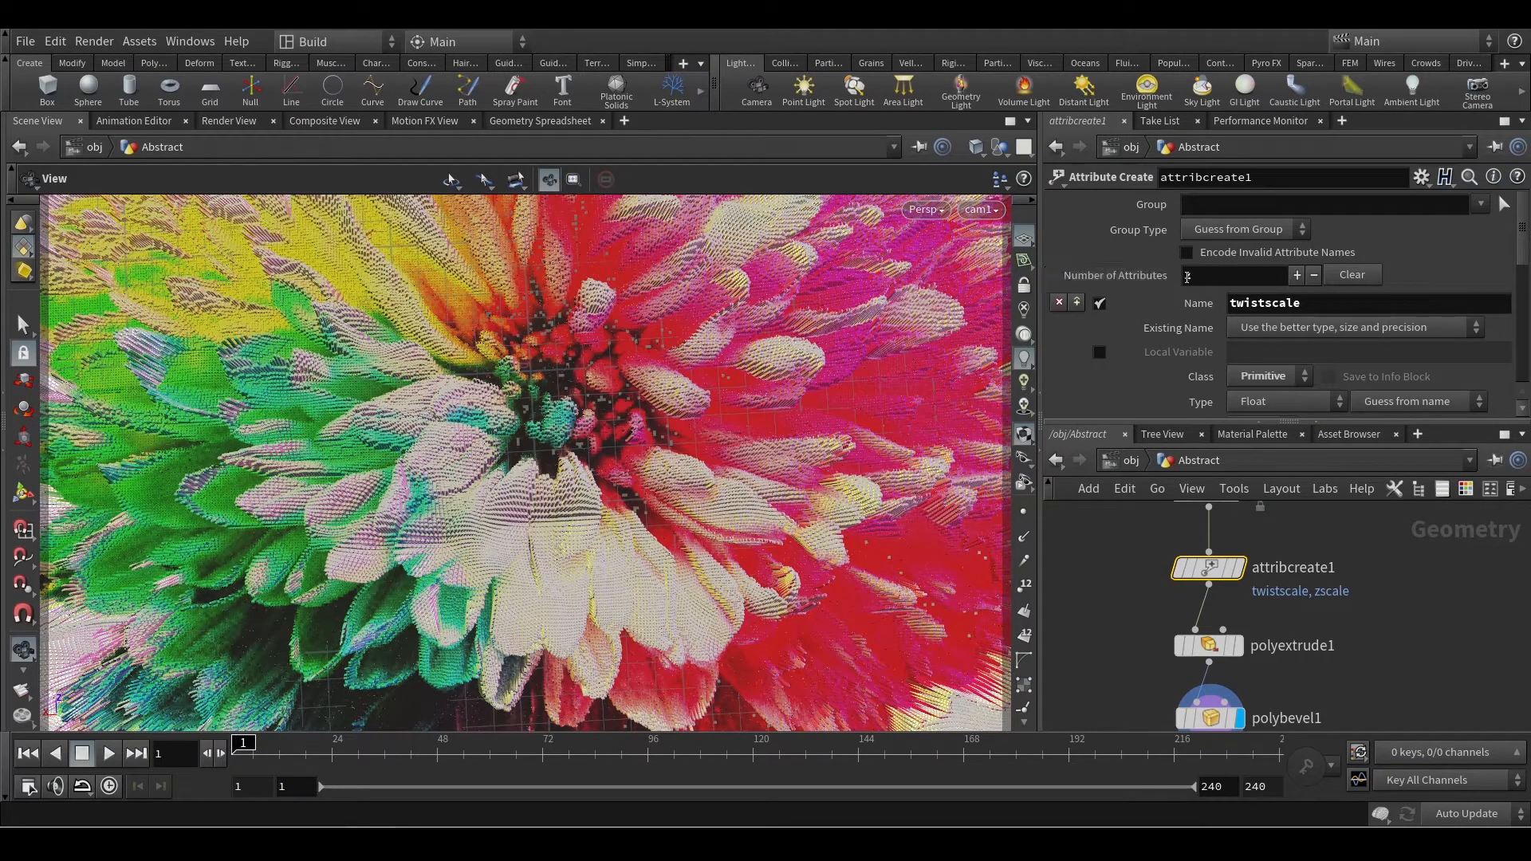
click(1209, 646)
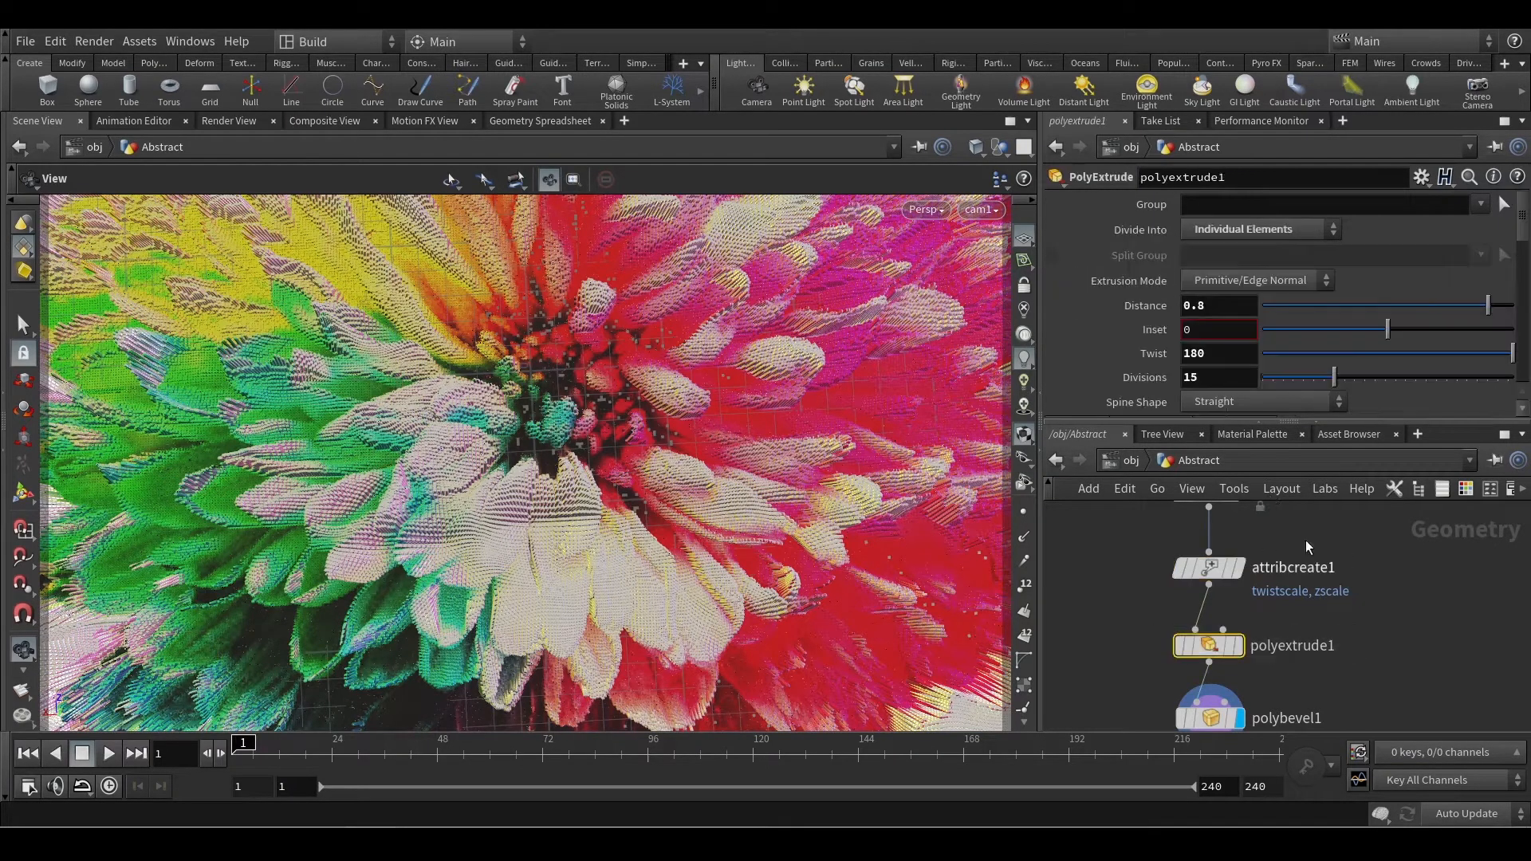
drag(1518, 240, 1520, 274)
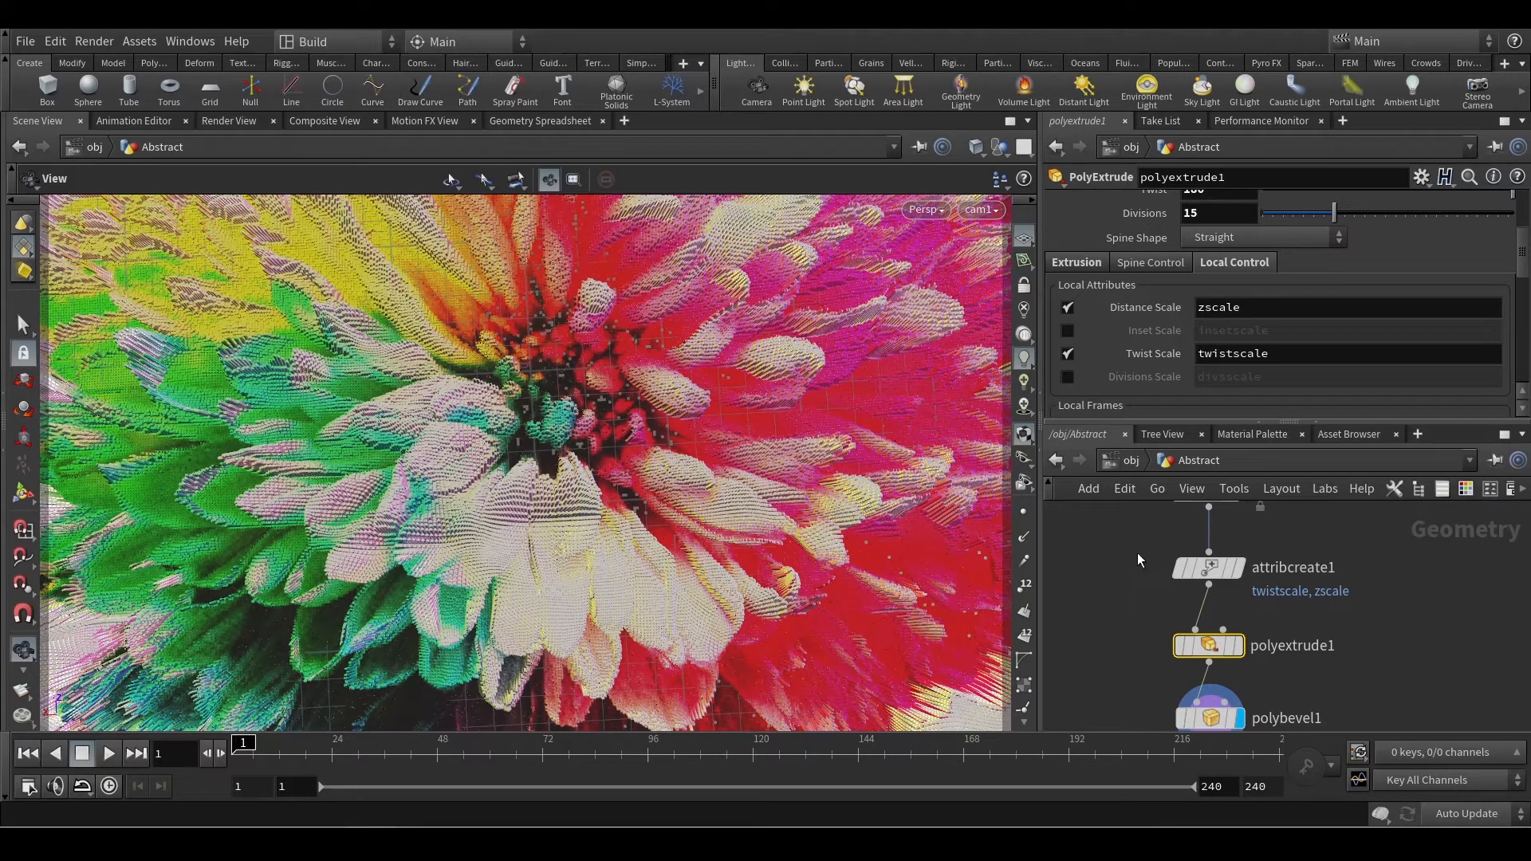
- Examine how attribcreate1 defines the twistscale and zscale primitive attributes, including the value expression of each
drag(1139, 550, 1359, 600)
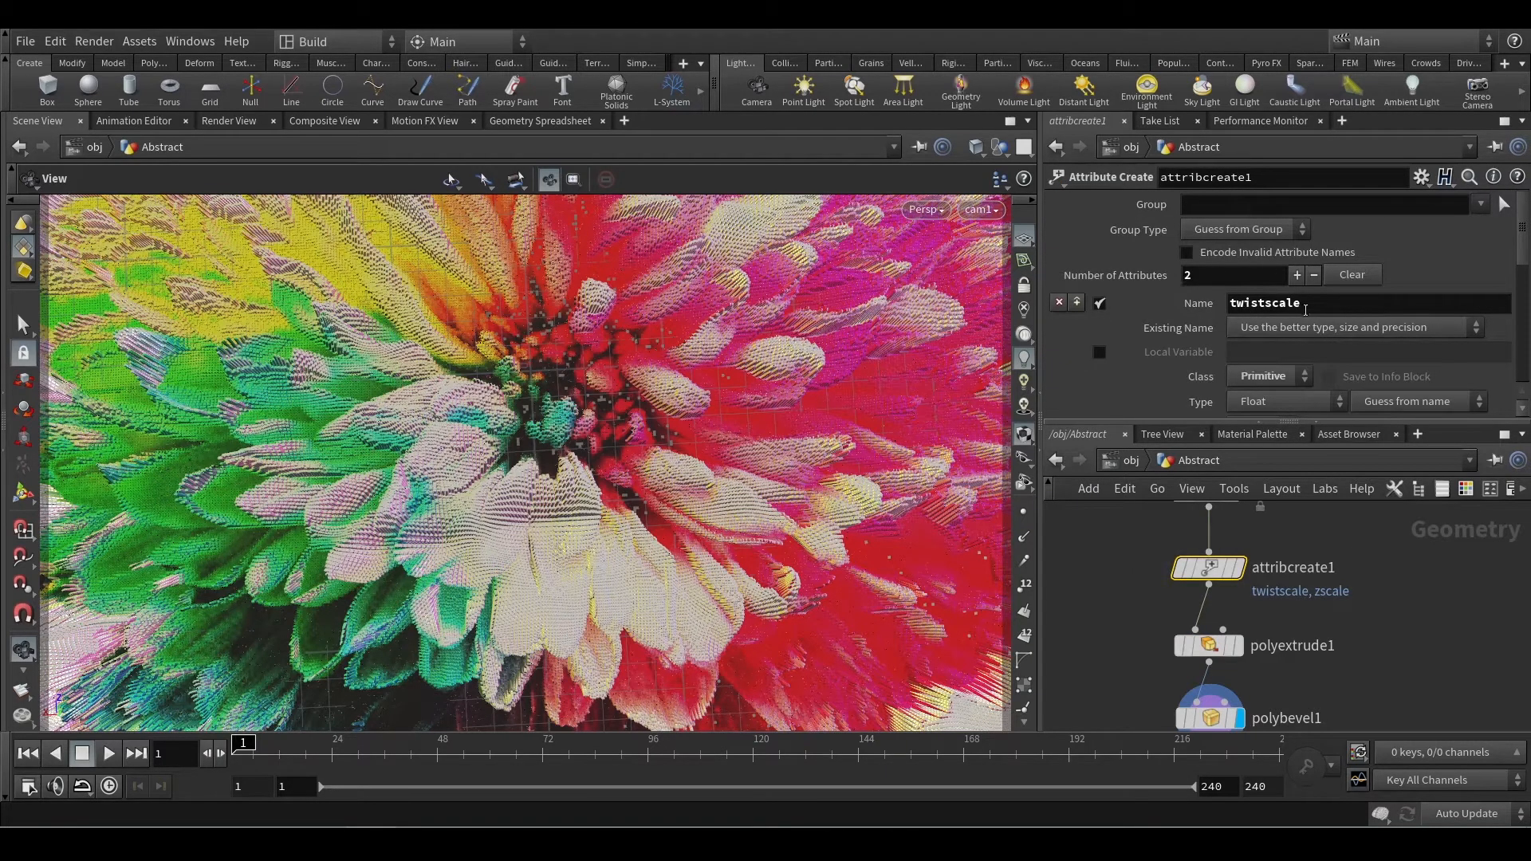
scroll(1316, 332, down, 5)
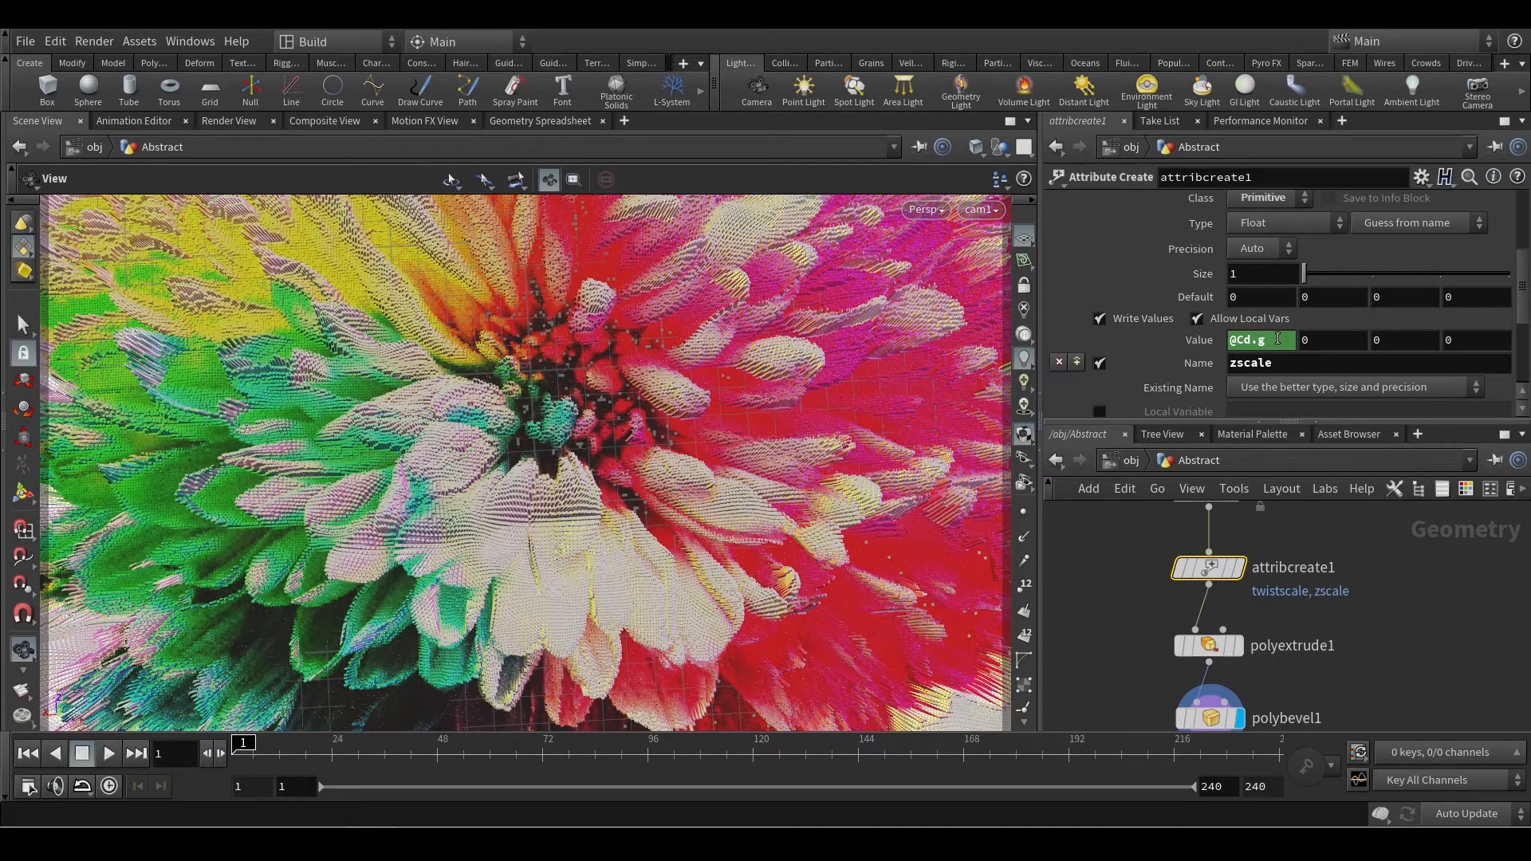
scroll(1278, 337, up, 2)
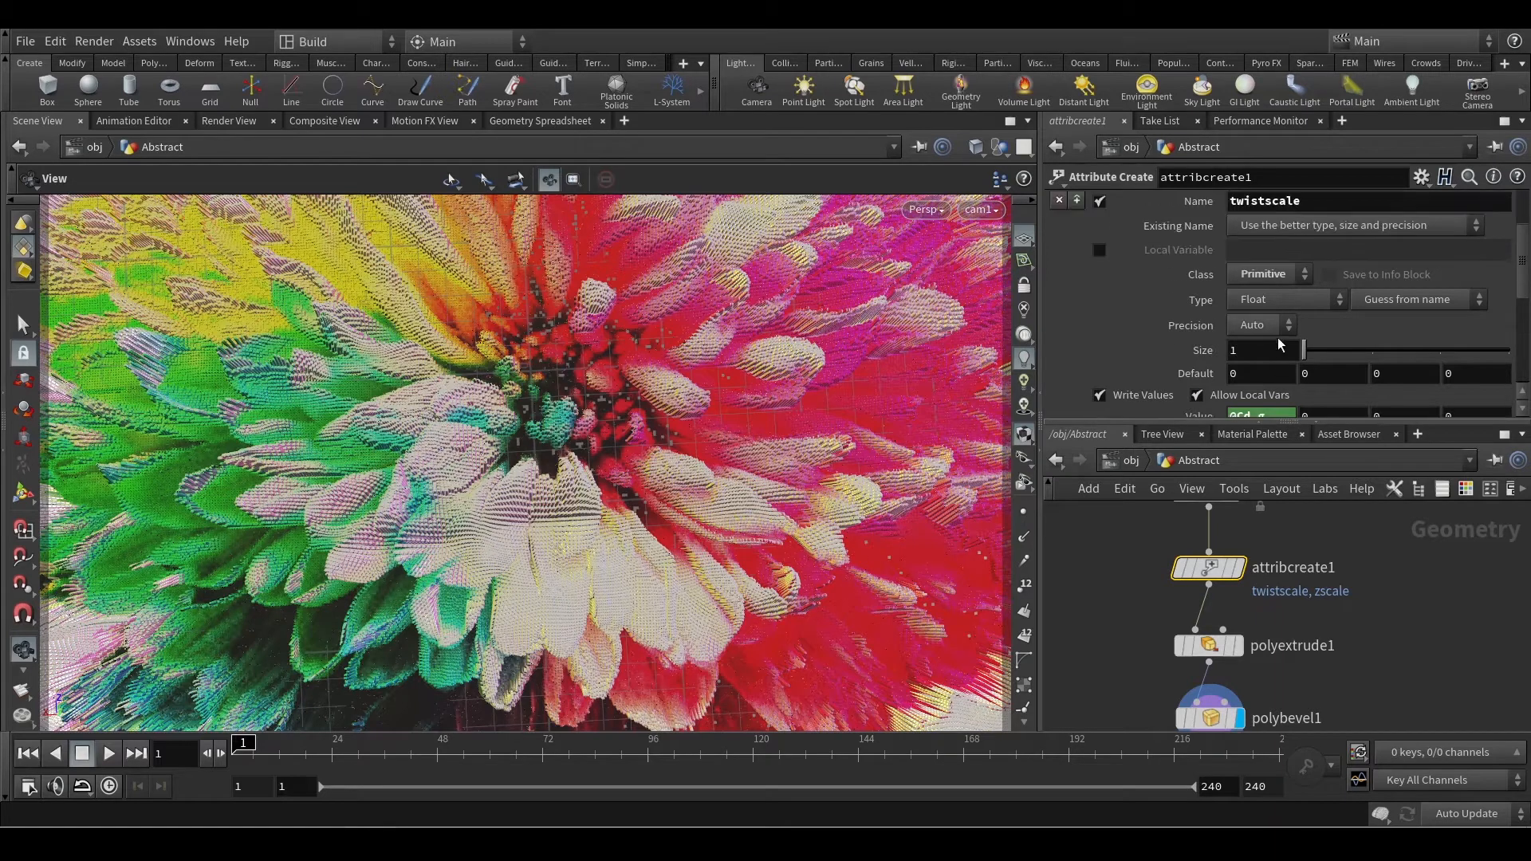
scroll(1307, 375, down, 4)
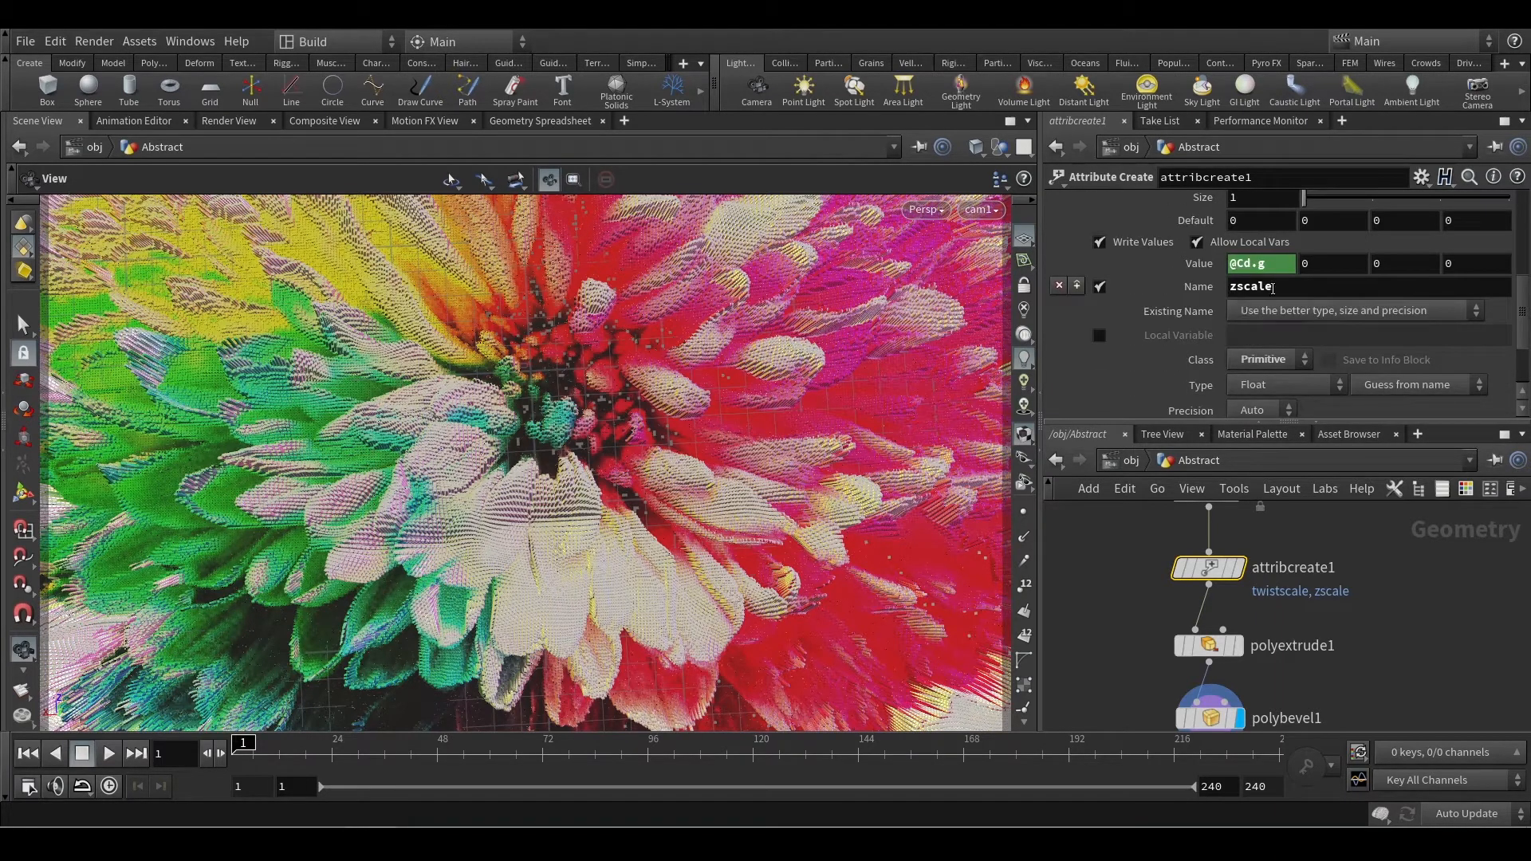
scroll(1316, 339, down, 3)
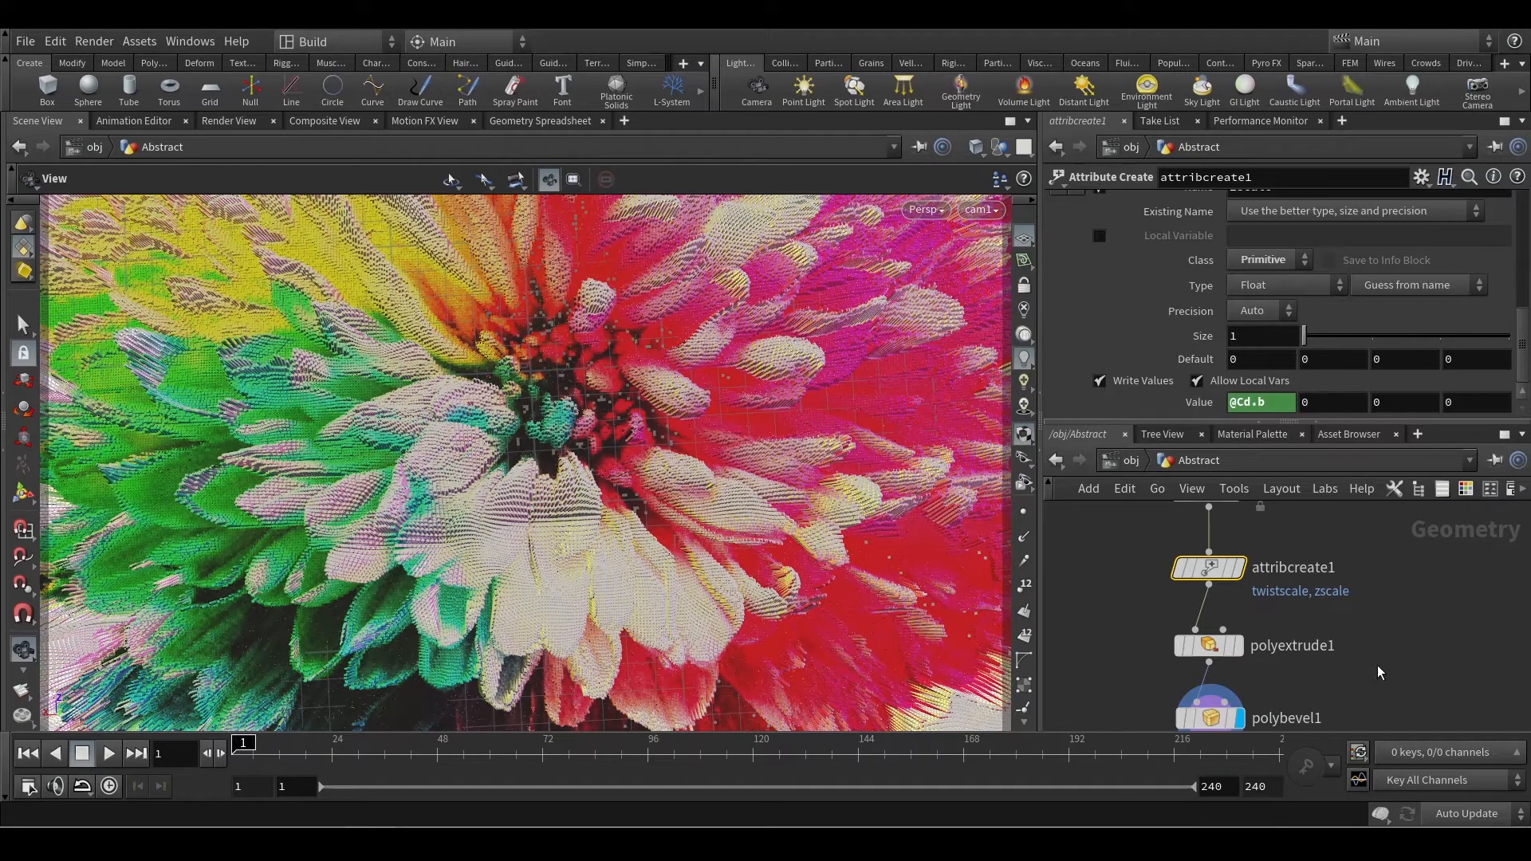
- Inspect the extruded columns up close in the viewport, comparing them with polyextrude1's distance, twist and divisions
middle_drag(1377, 671, 1375, 607)
middle_drag(1344, 552, 1334, 606)
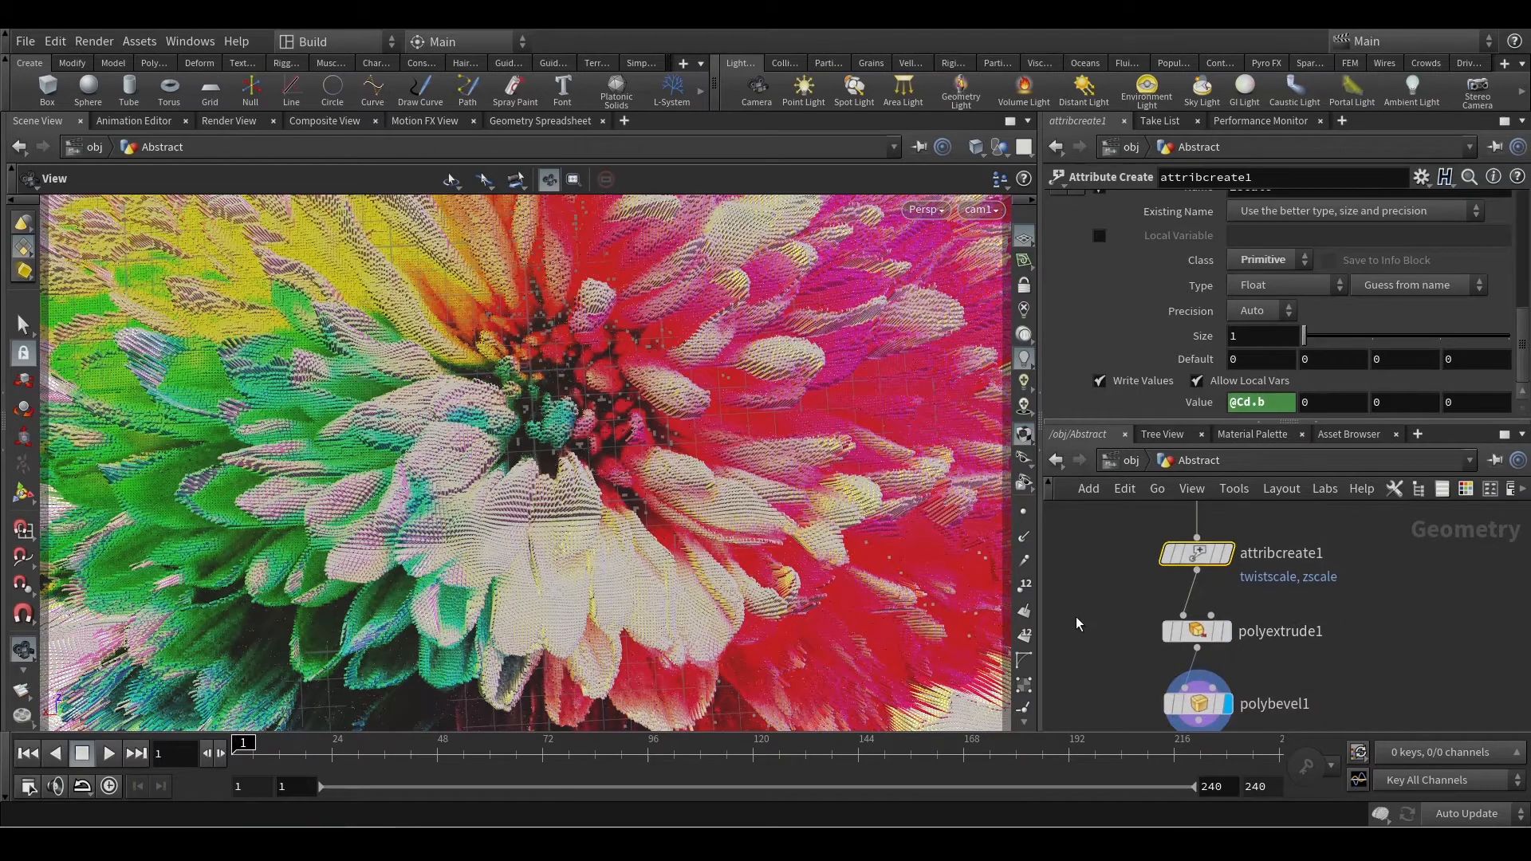
click(1190, 637)
scroll(1331, 294, up, 3)
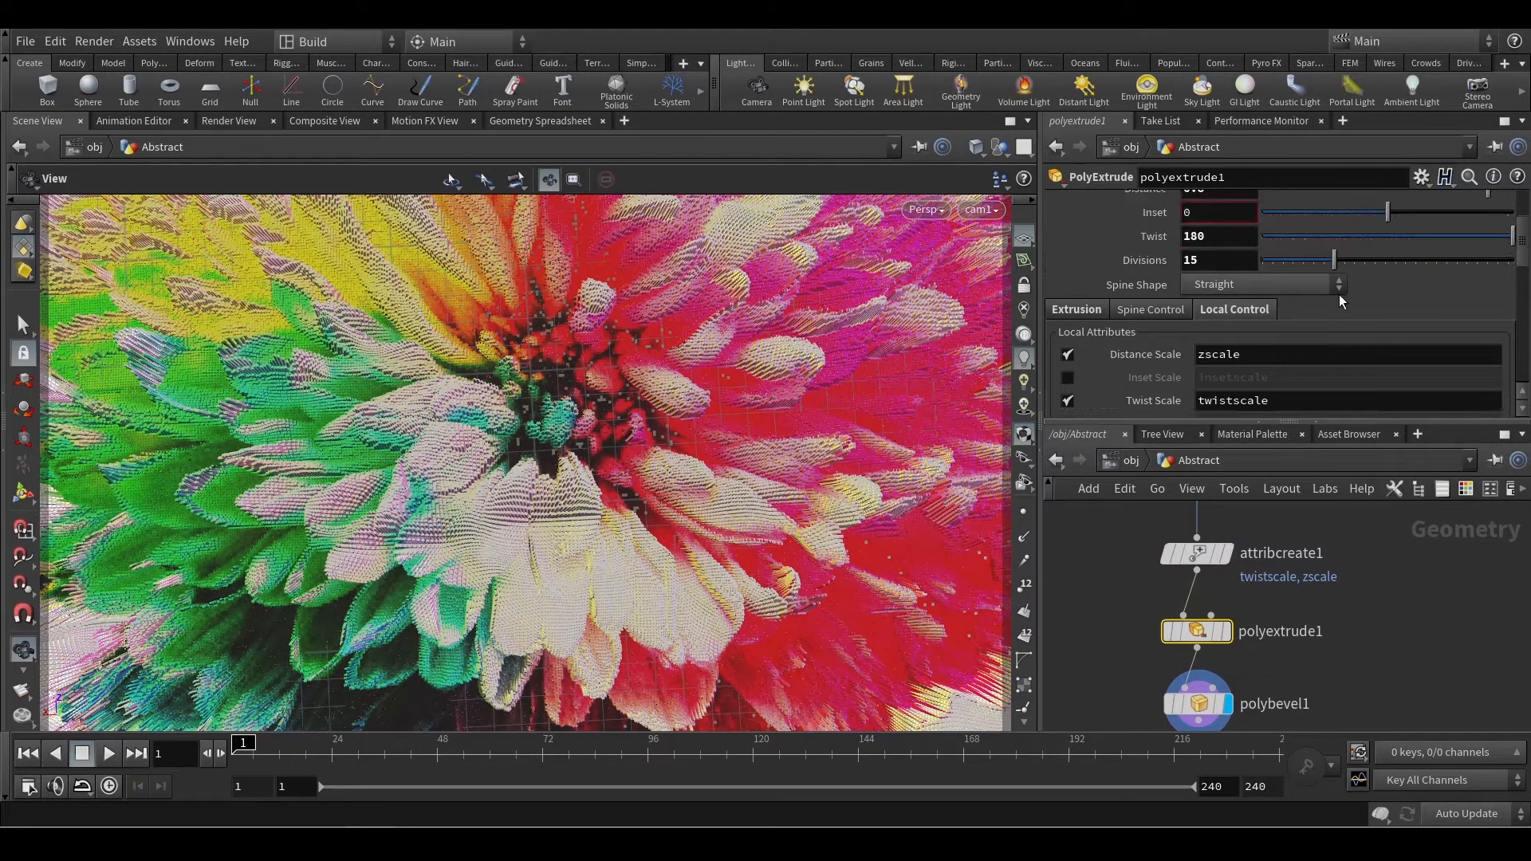
scroll(1193, 287, up, 2)
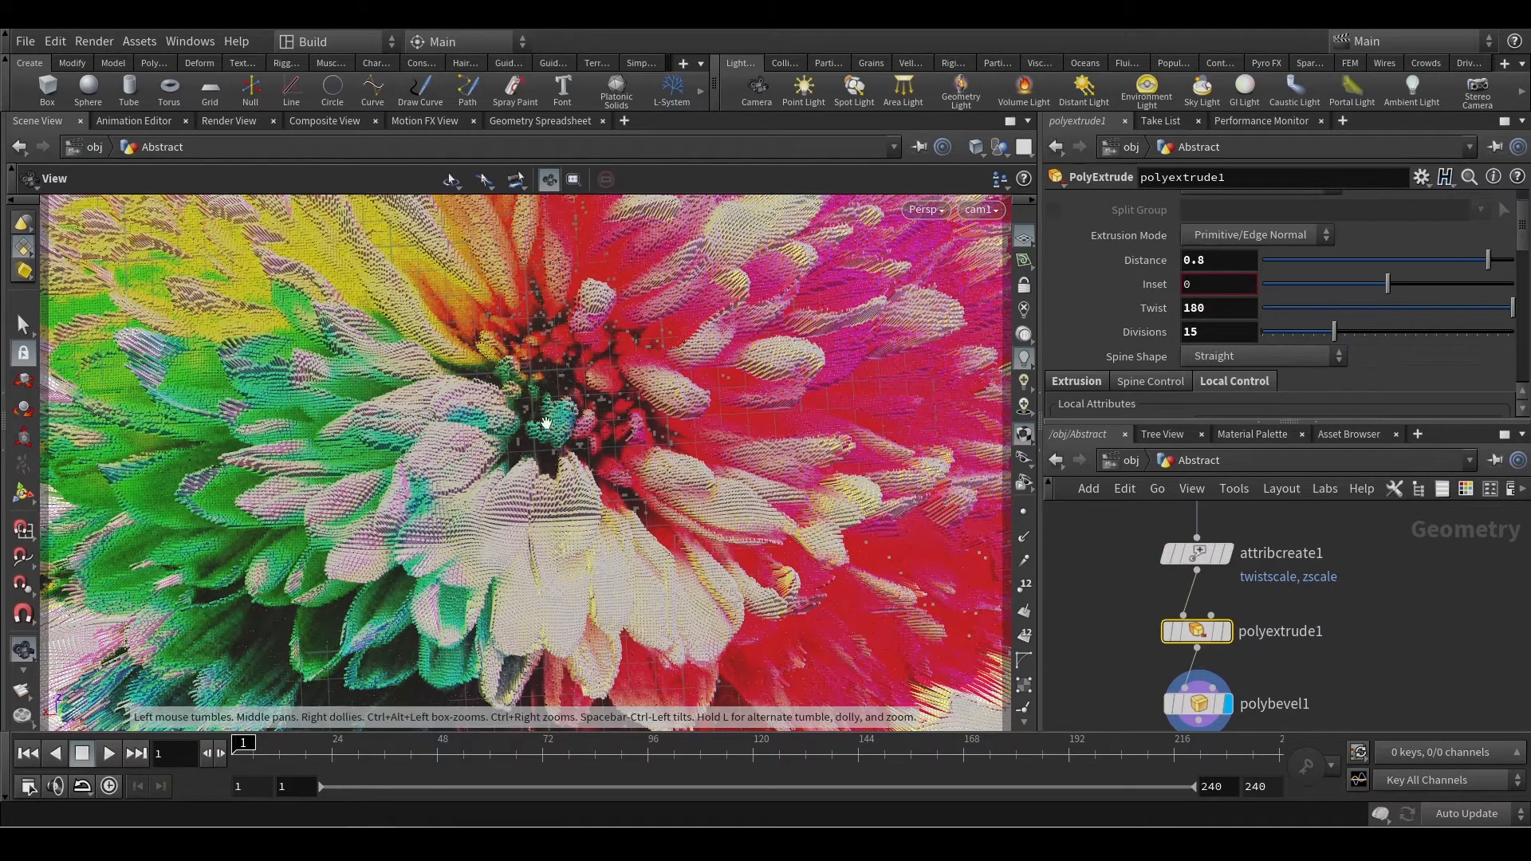
right_drag(640, 420, 476, 439)
drag(492, 443, 643, 514)
scroll(643, 514, up, 10)
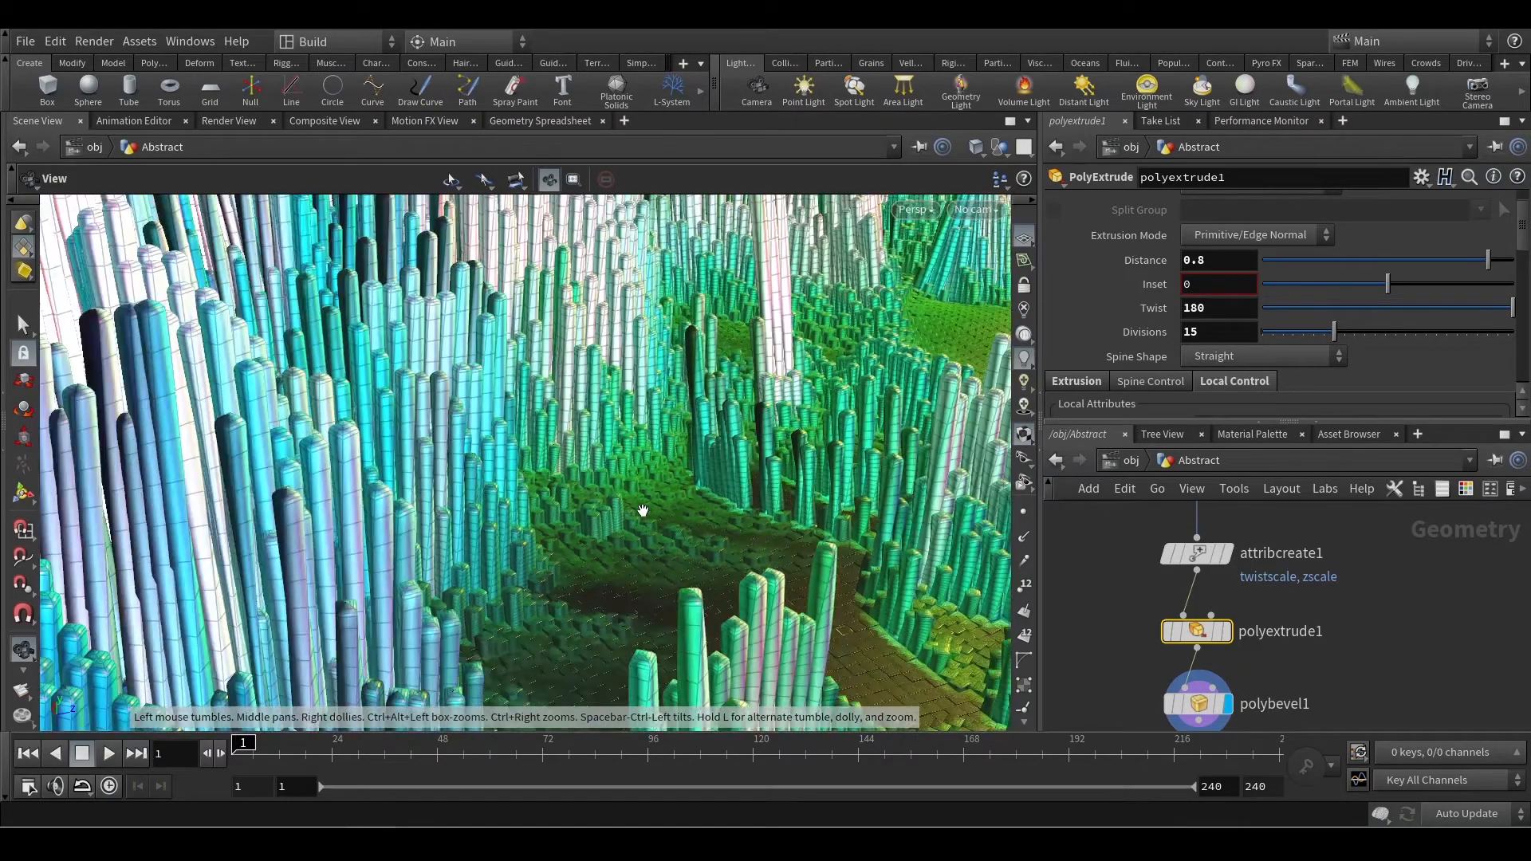
scroll(643, 510, up, 3)
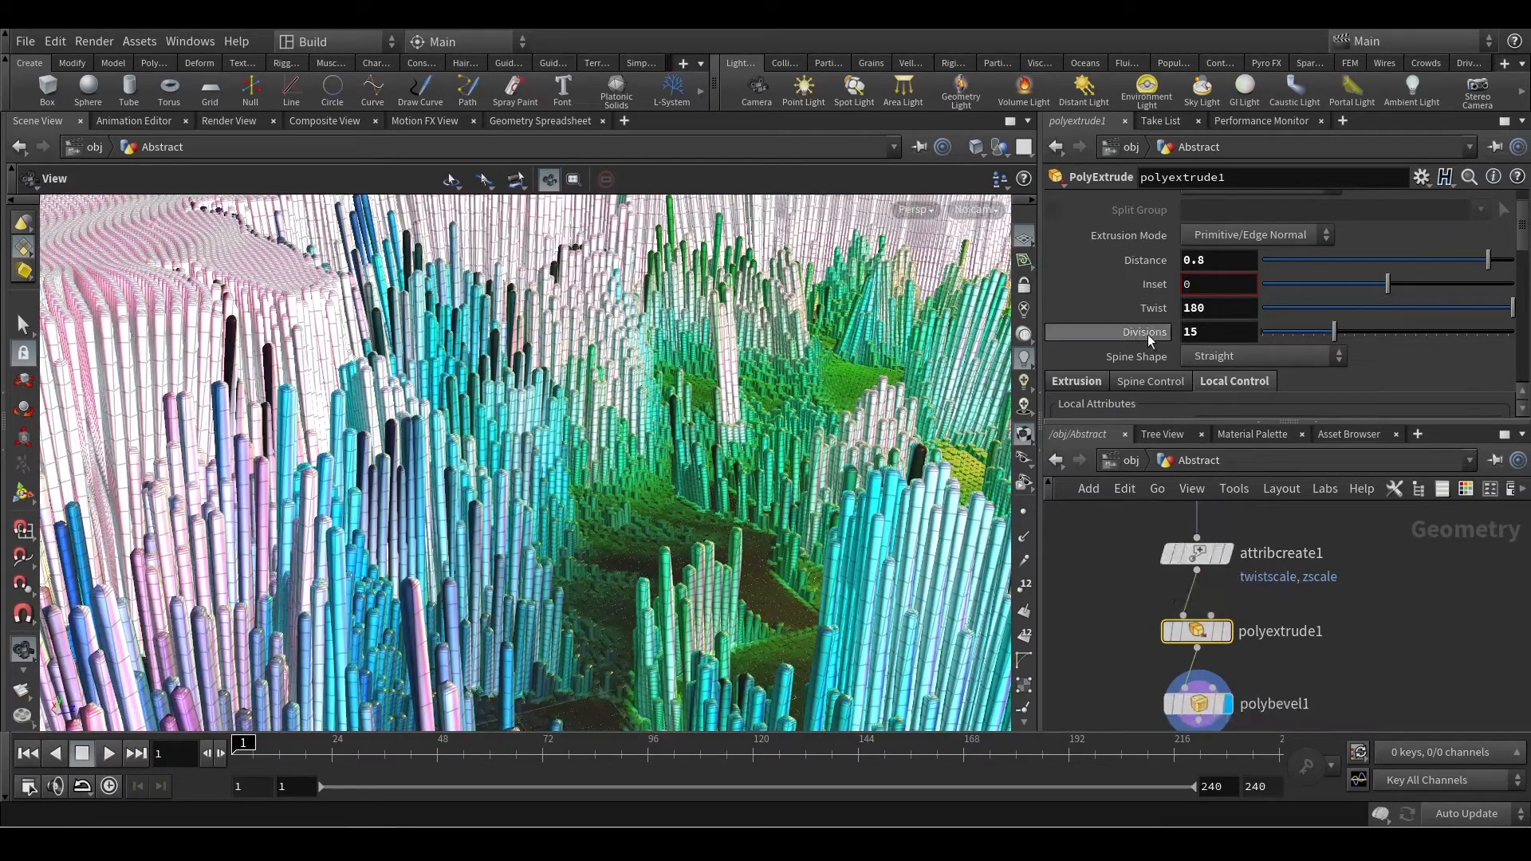
- Show polyextrude1's Extrusion options and check its output geometry and front group settings
scroll(1304, 336, down, 3)
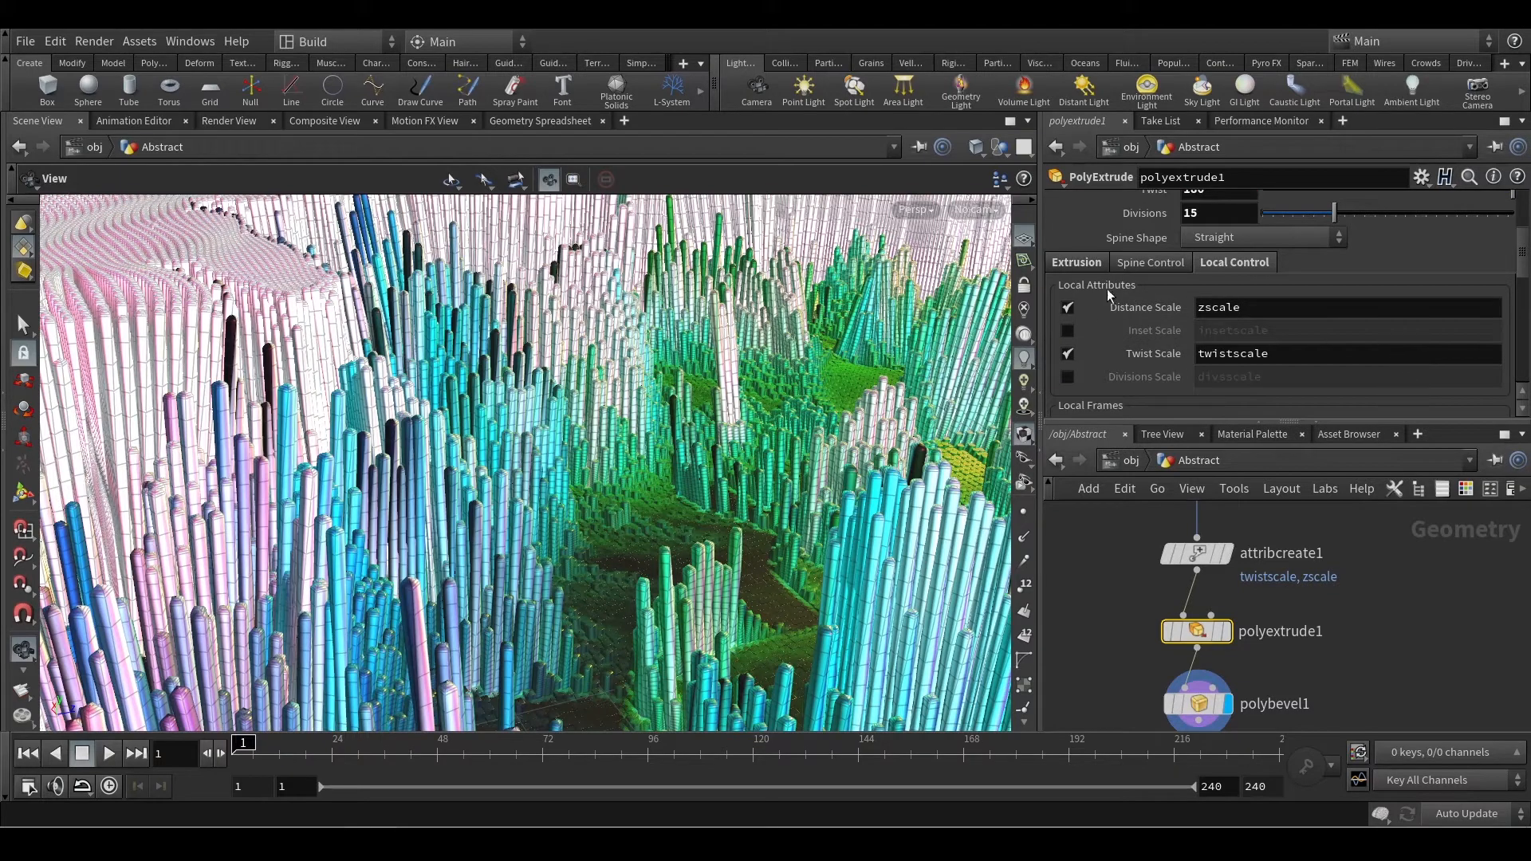
click(1089, 263)
scroll(1439, 340, down, 1)
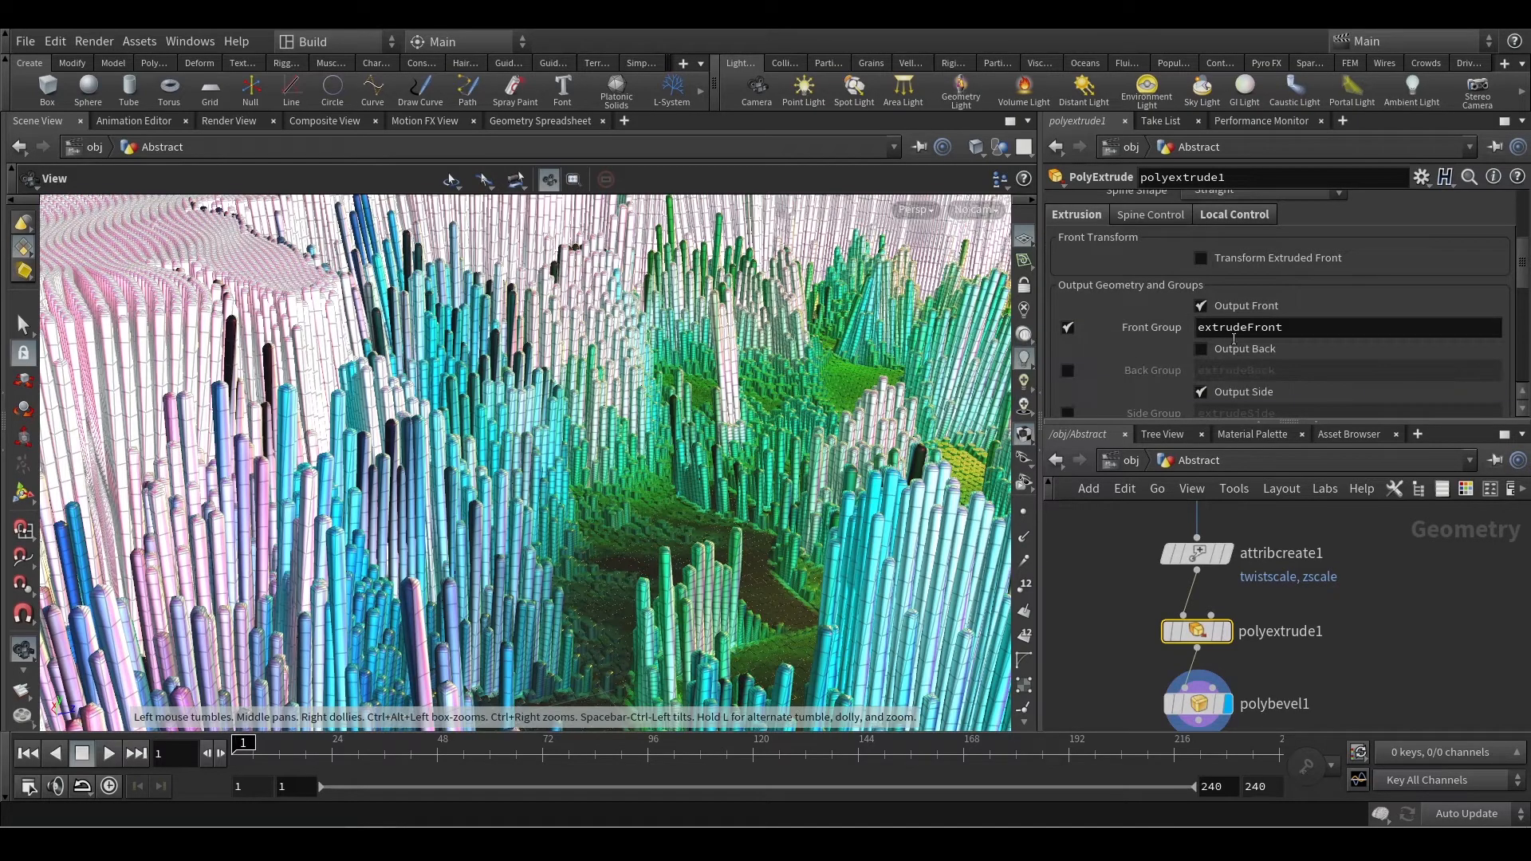
- Review polybevel1's group and distance, and examine the bevelled tops of the extruded columns up close
click(1172, 710)
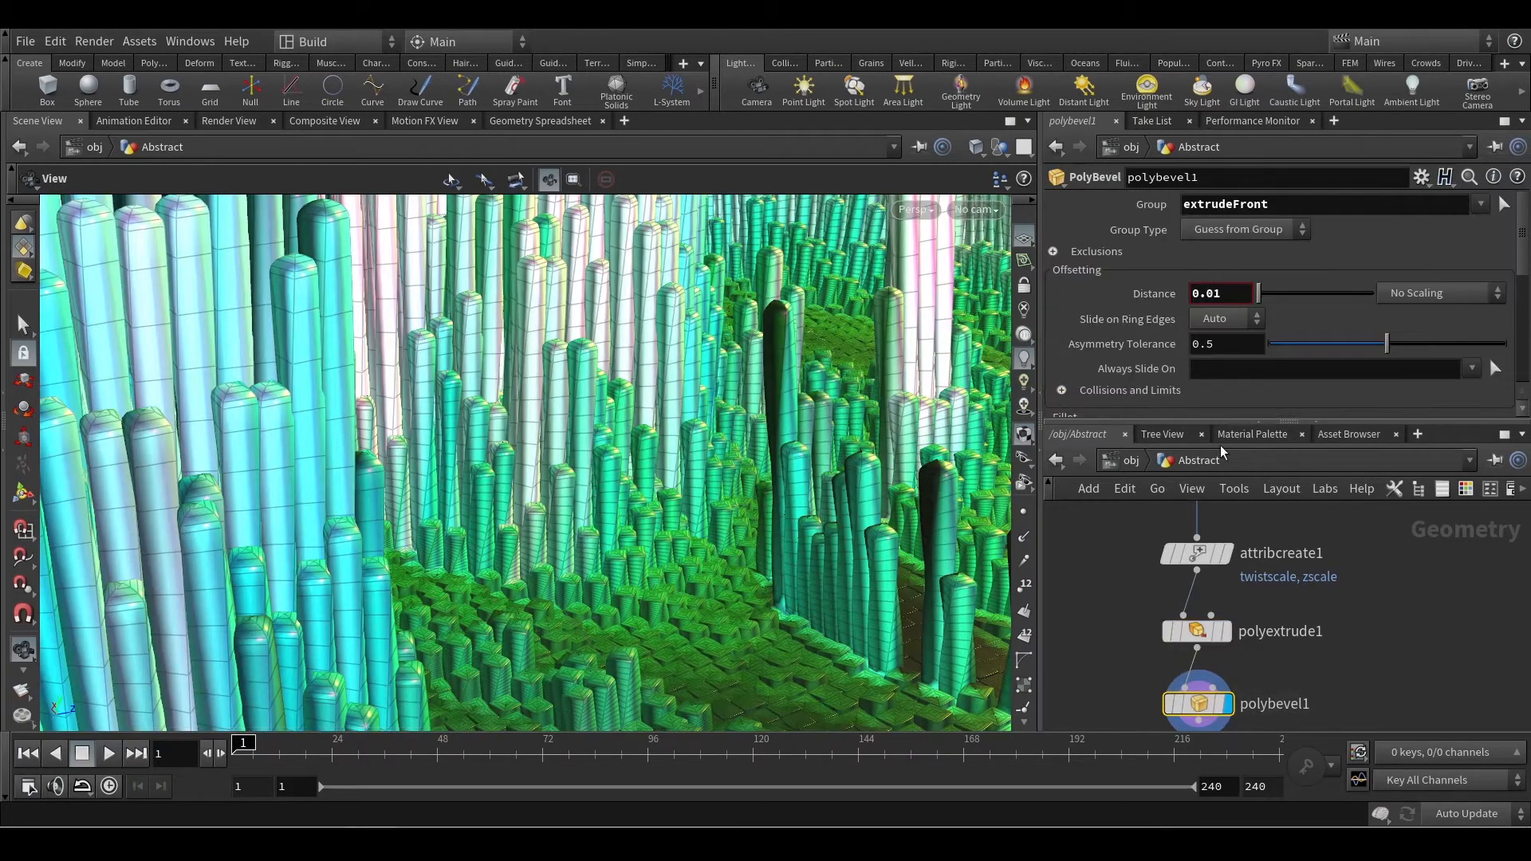
scroll(1093, 608, down, 1)
scroll(790, 547, down, 4)
middle_drag(765, 541, 630, 495)
scroll(766, 533, up, 8)
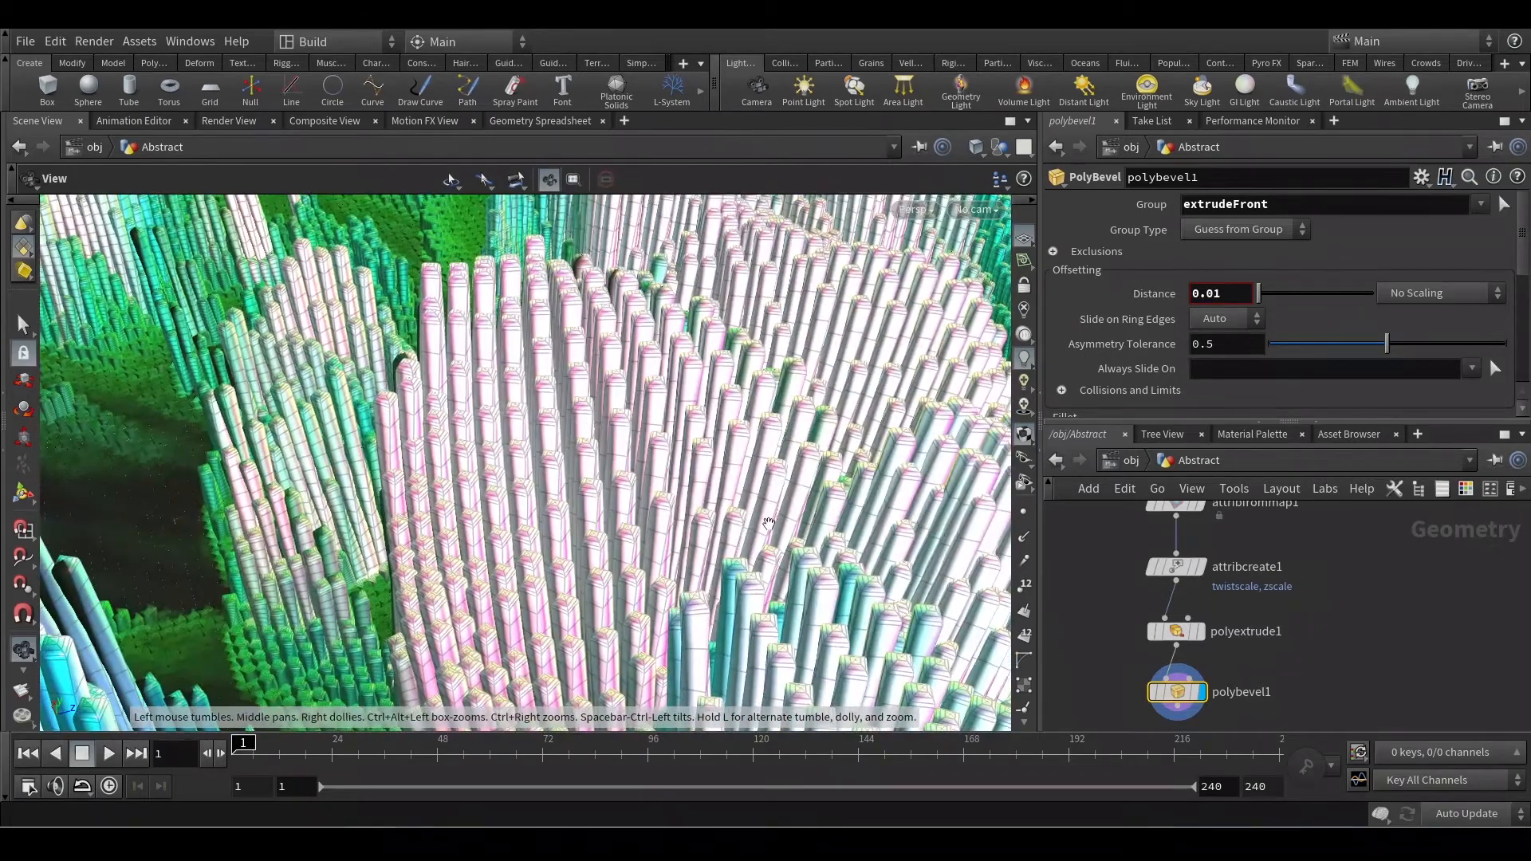
scroll(692, 514, up, 2)
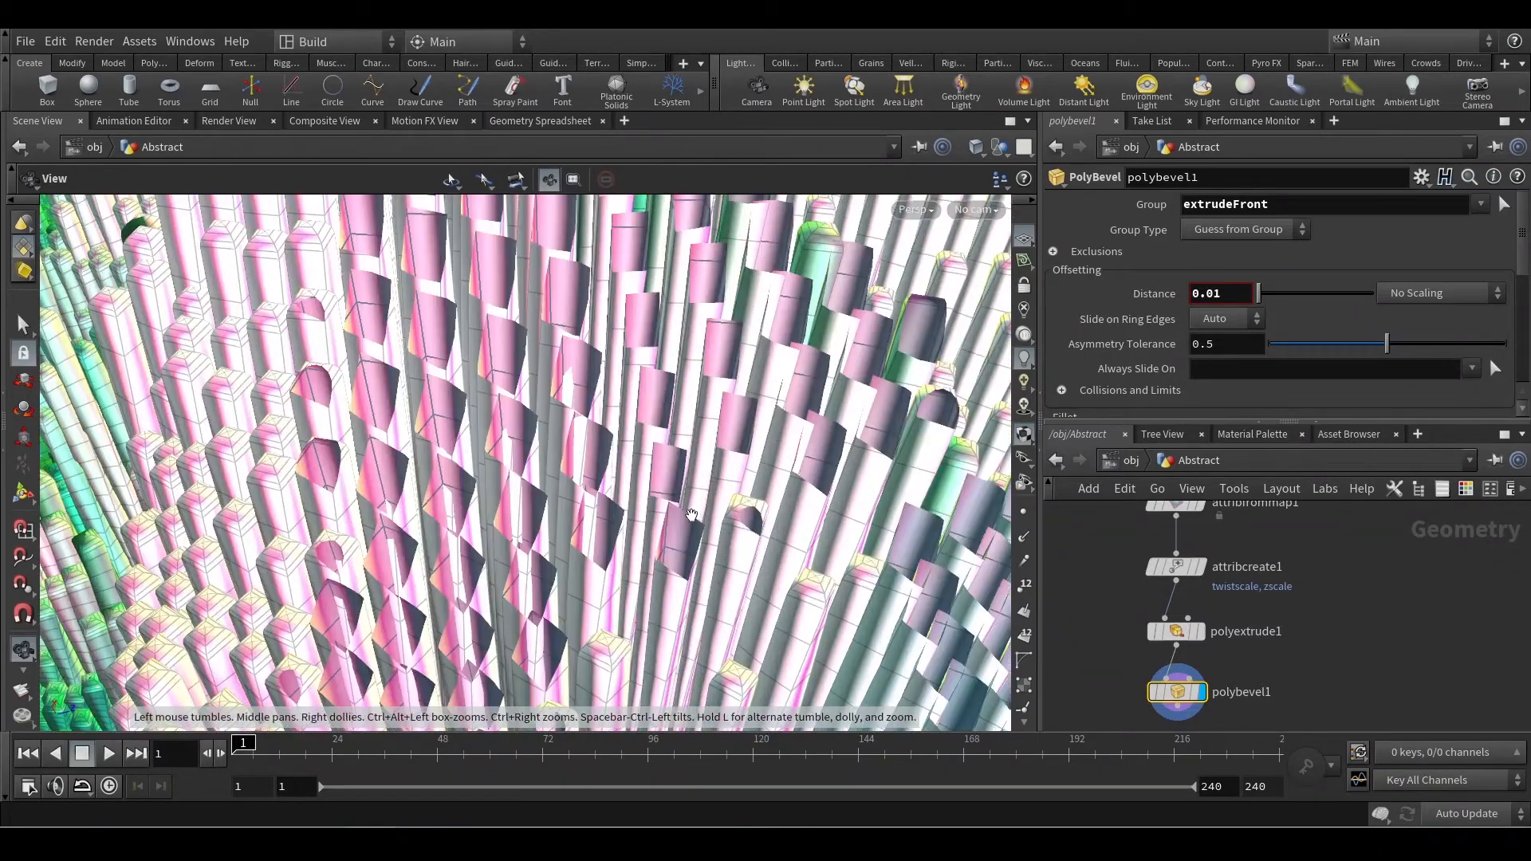
scroll(693, 528, down, 2)
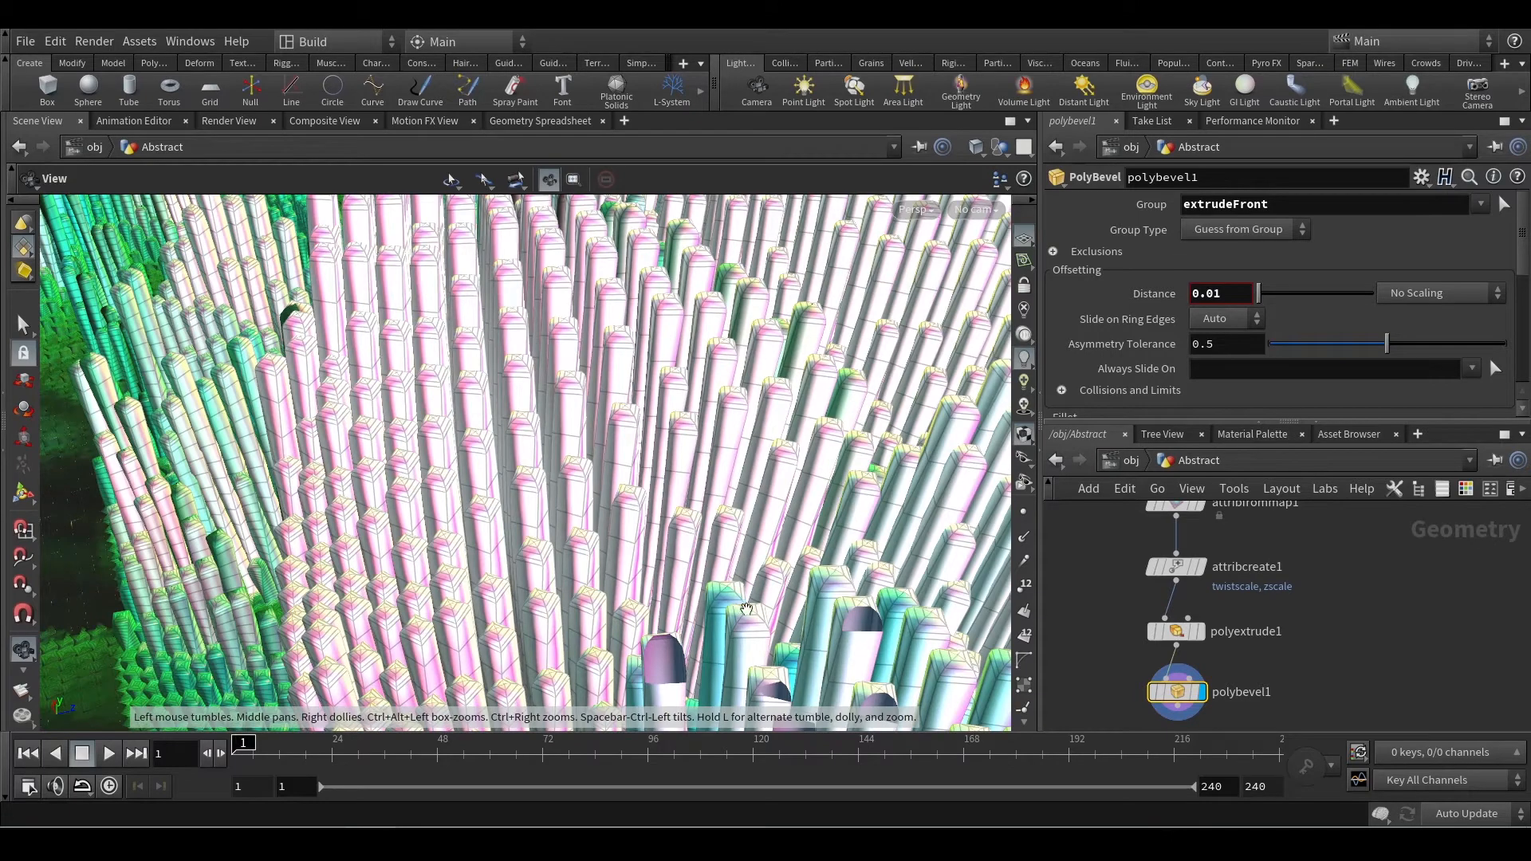
scroll(747, 610, down, 3)
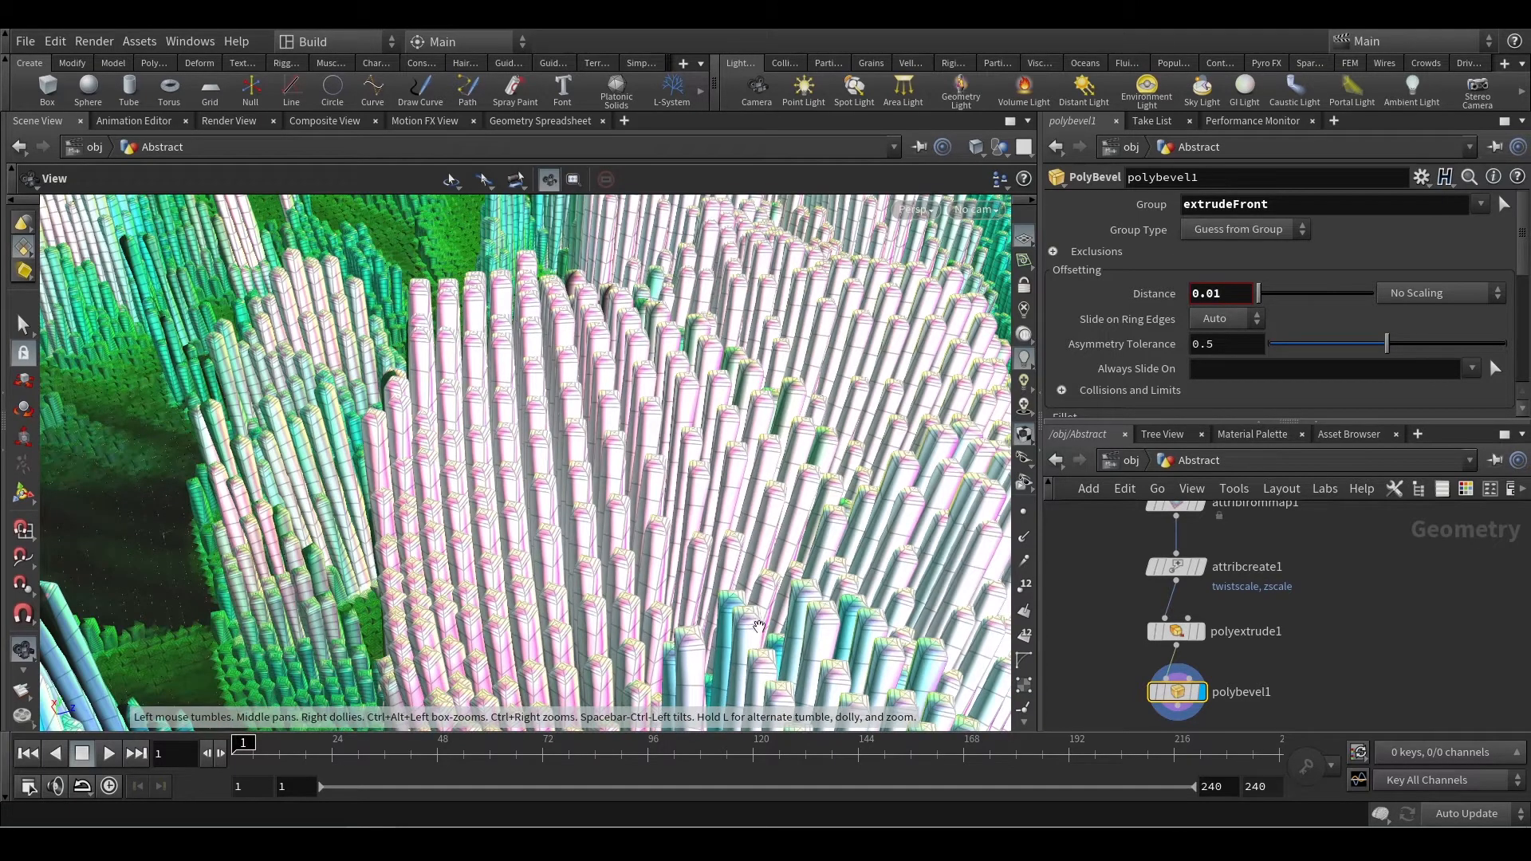
- Examine the whole extruded surface from an oblique overview and clear the polybevel1 selection at the end of the node chain
drag(757, 626, 647, 471)
drag(705, 414, 695, 494)
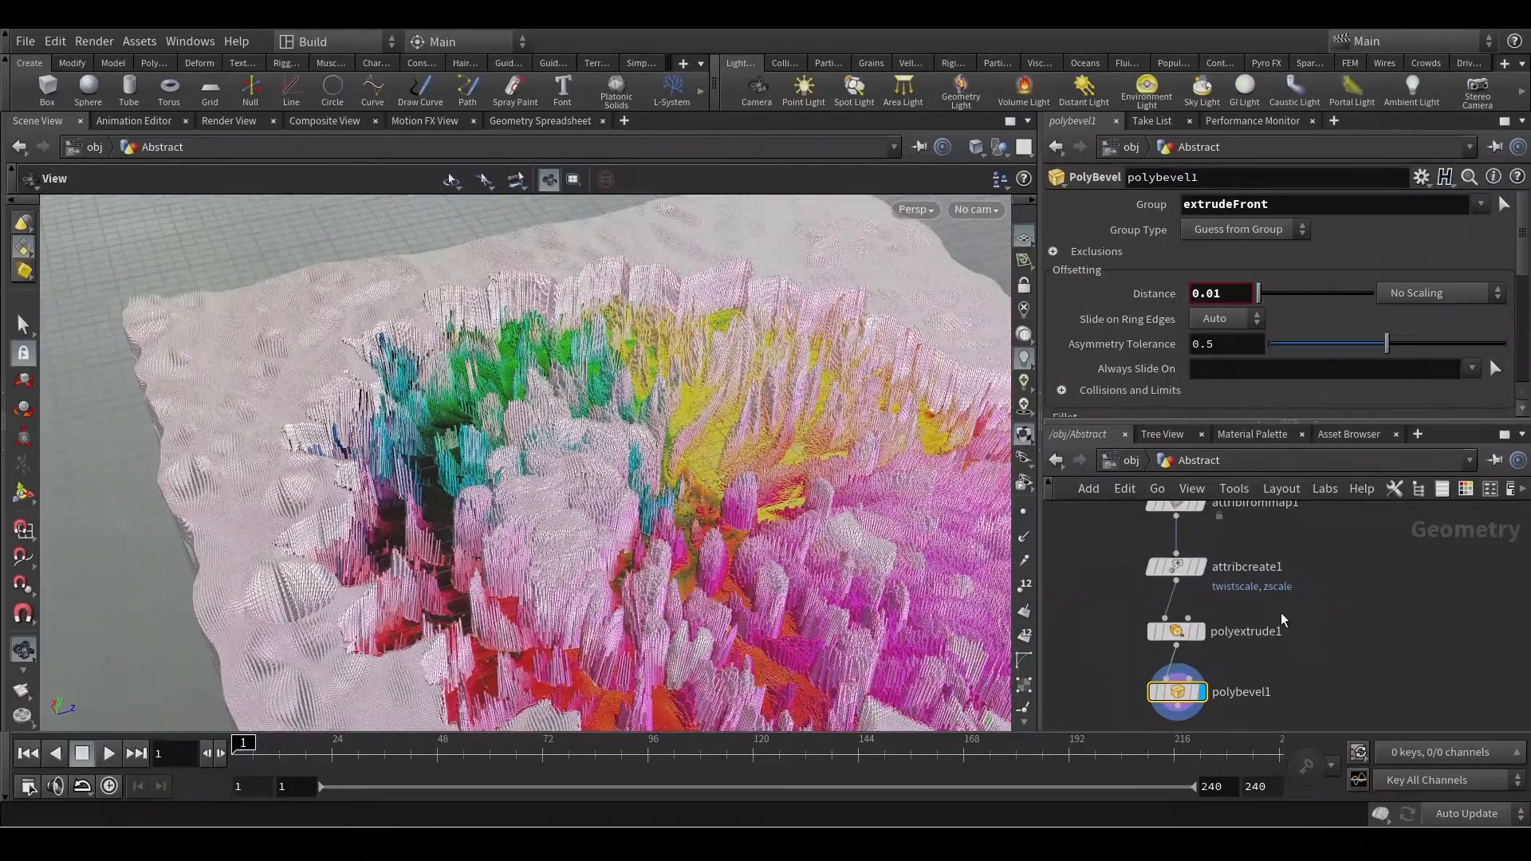
key(f)
scroll(1282, 643, up, 1)
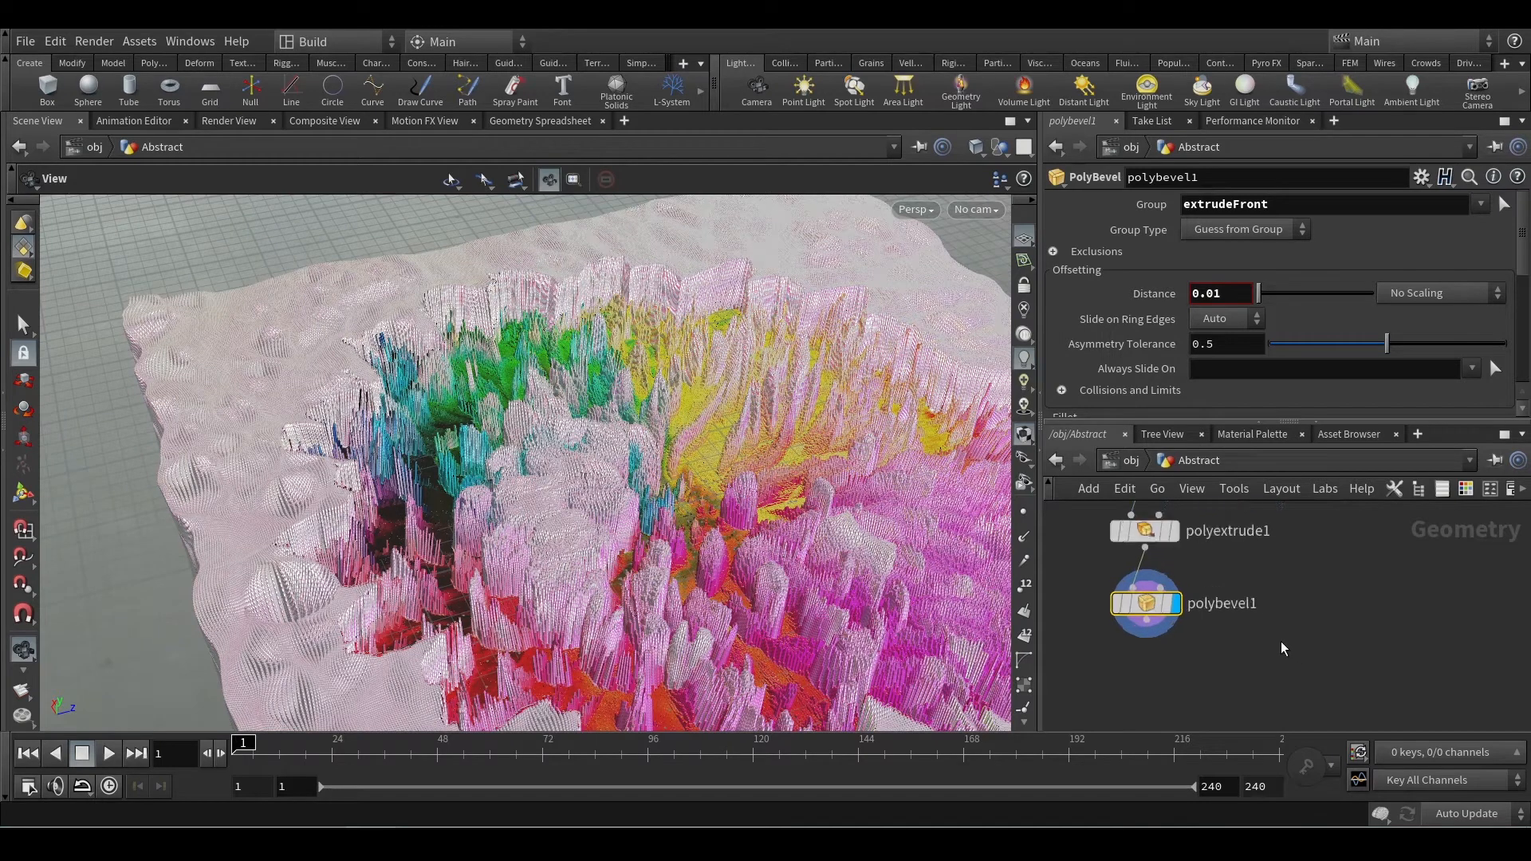
middle_drag(1318, 593, 1382, 596)
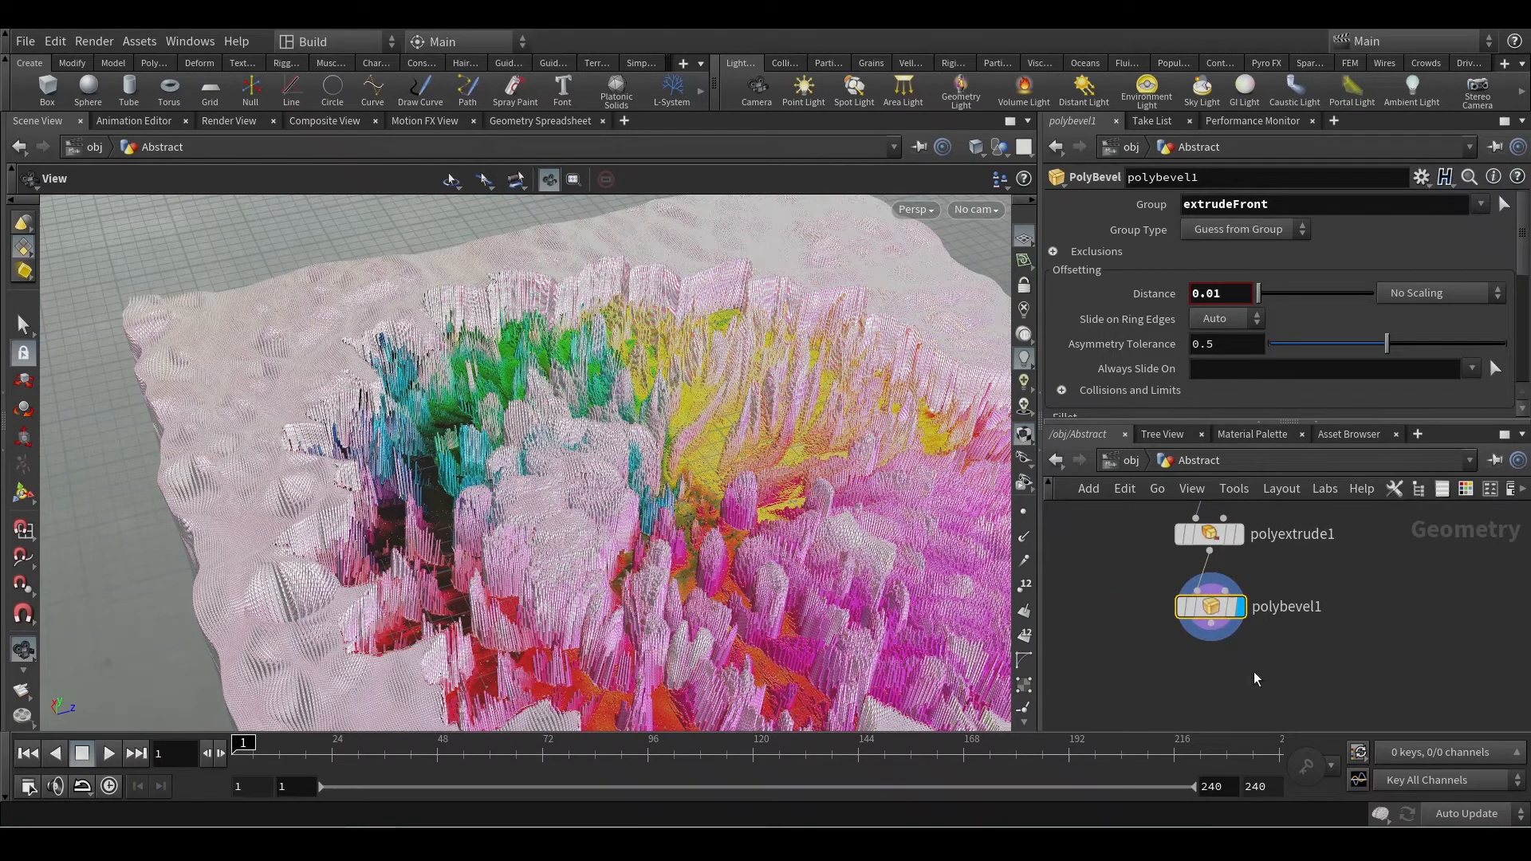
click(1255, 660)
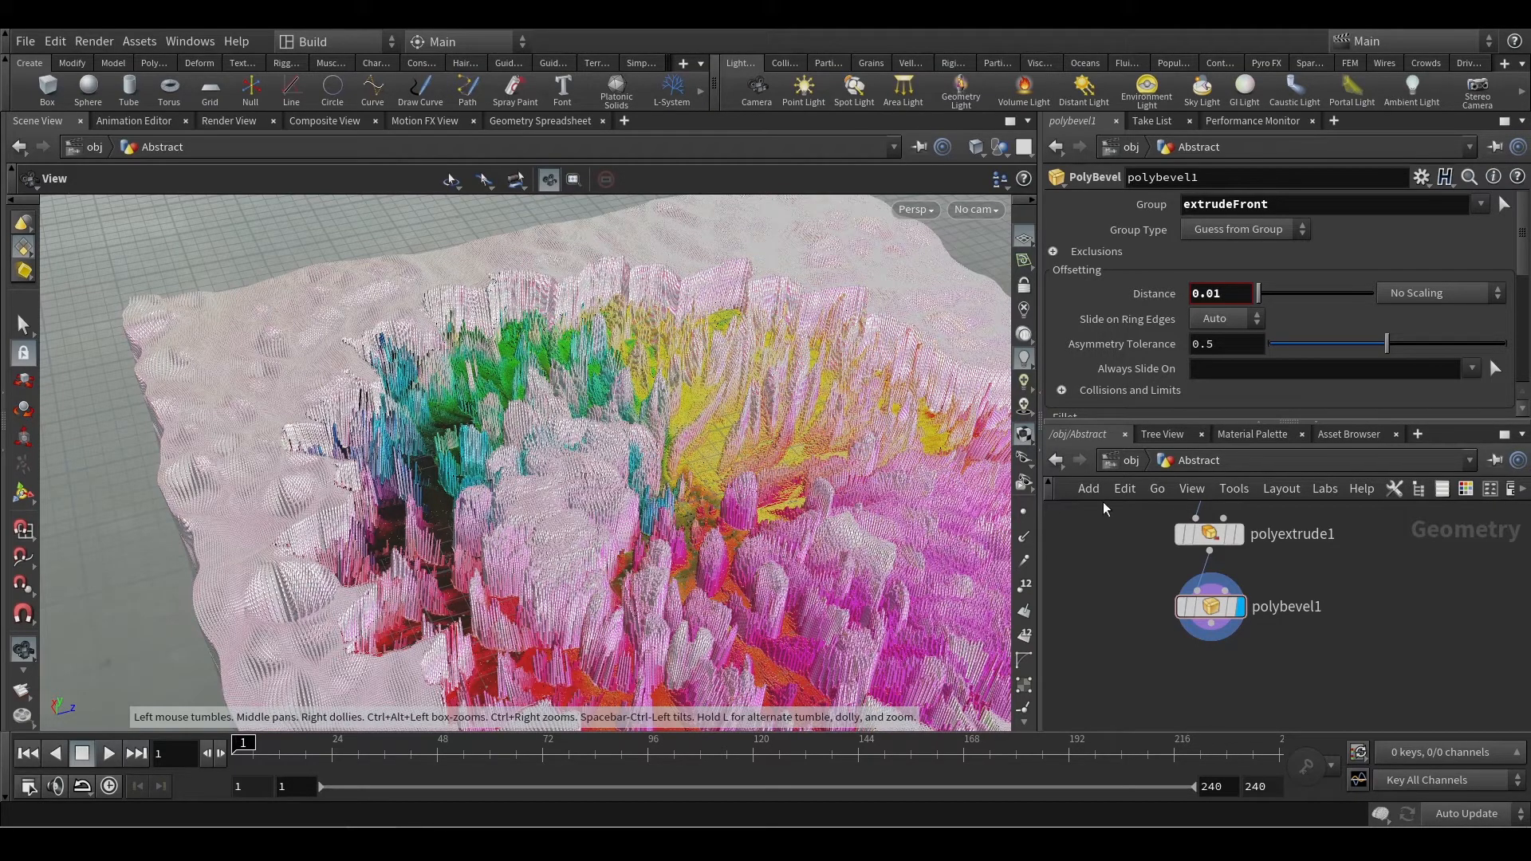
- Return to the object level and move the arealight1 and arealight2 nodes slightly within the network
click(1131, 464)
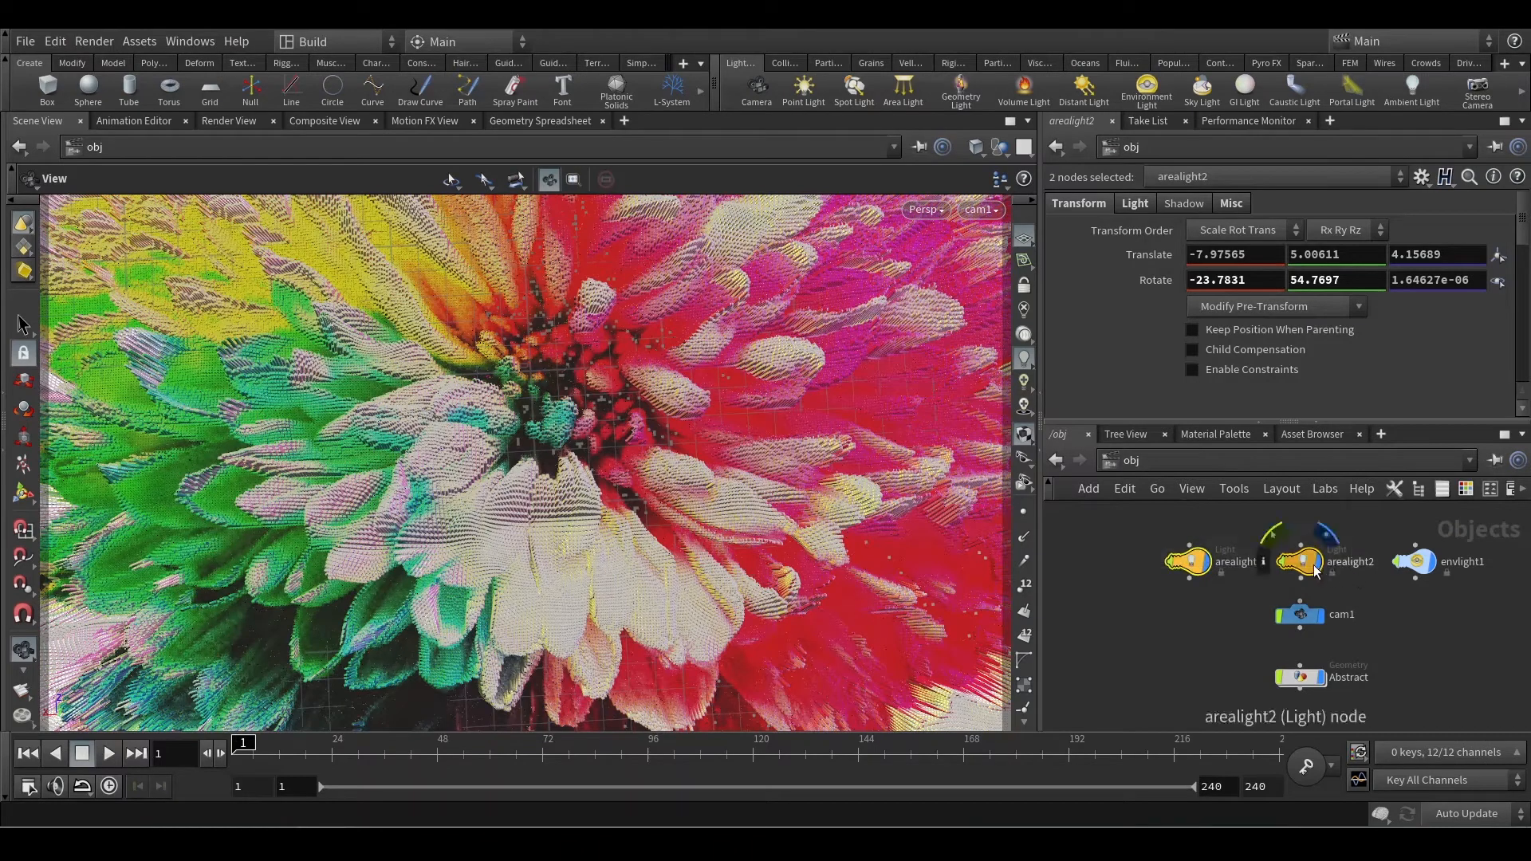
drag(1315, 569, 1296, 550)
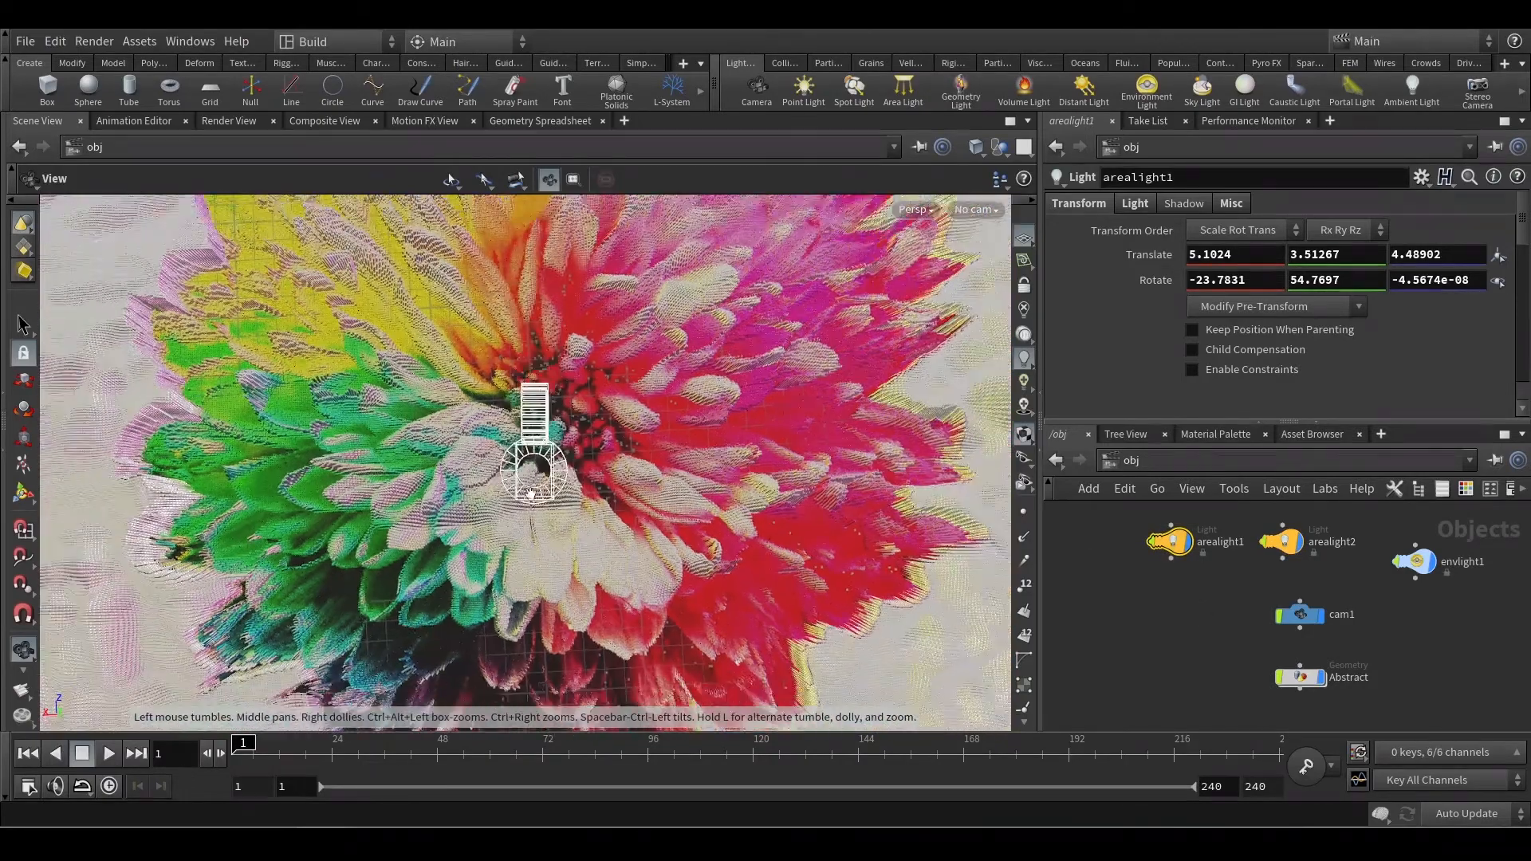
- Show where arealight1 and arealight2 sit around the flower surface by displaying each light's handles in the scene
drag(532, 492, 500, 439)
scroll(528, 378, down, 6)
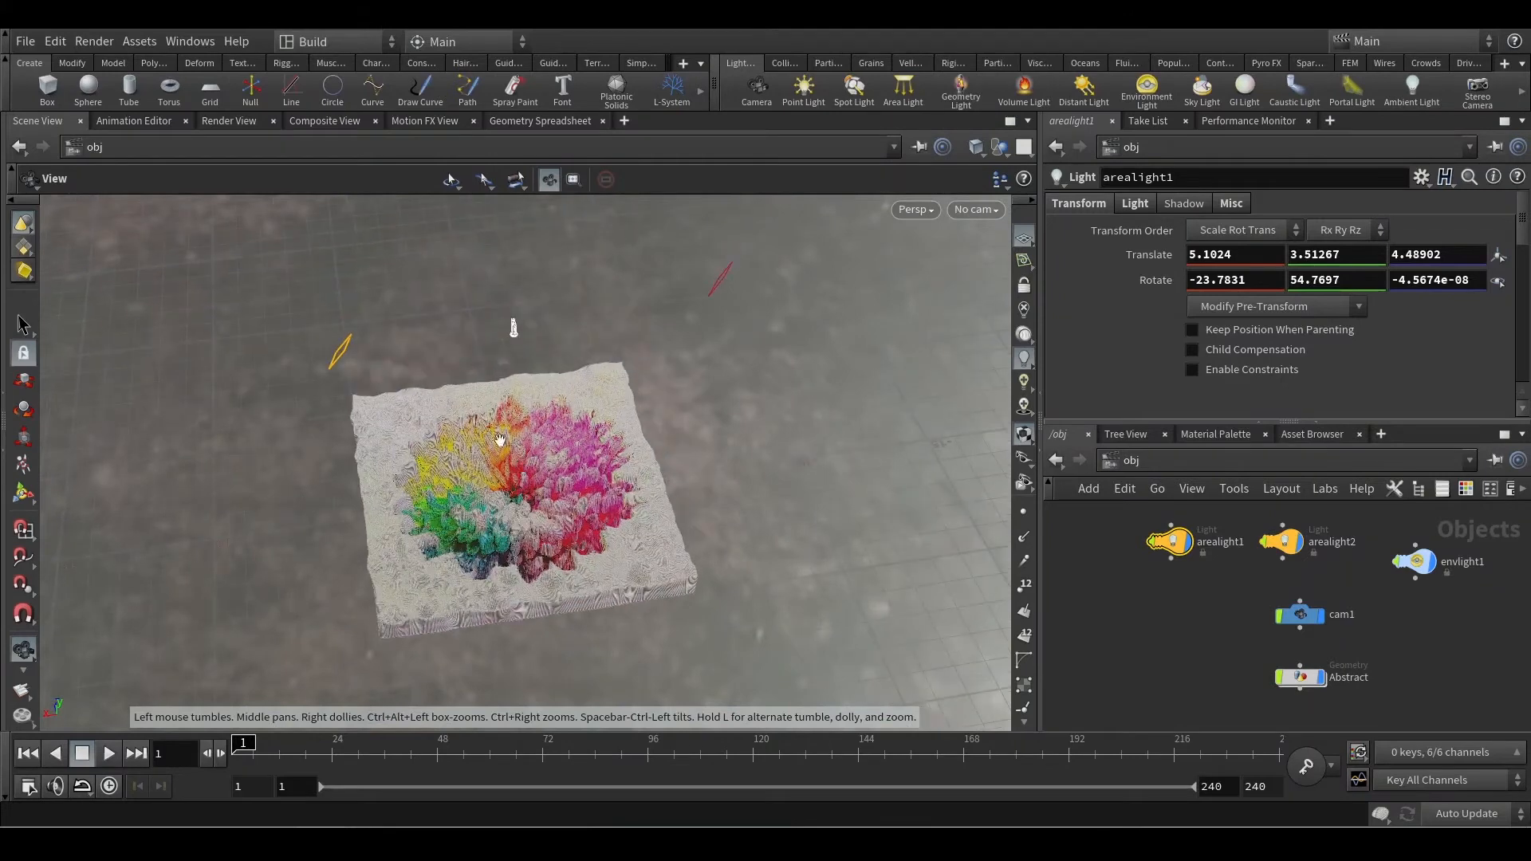
click(23, 494)
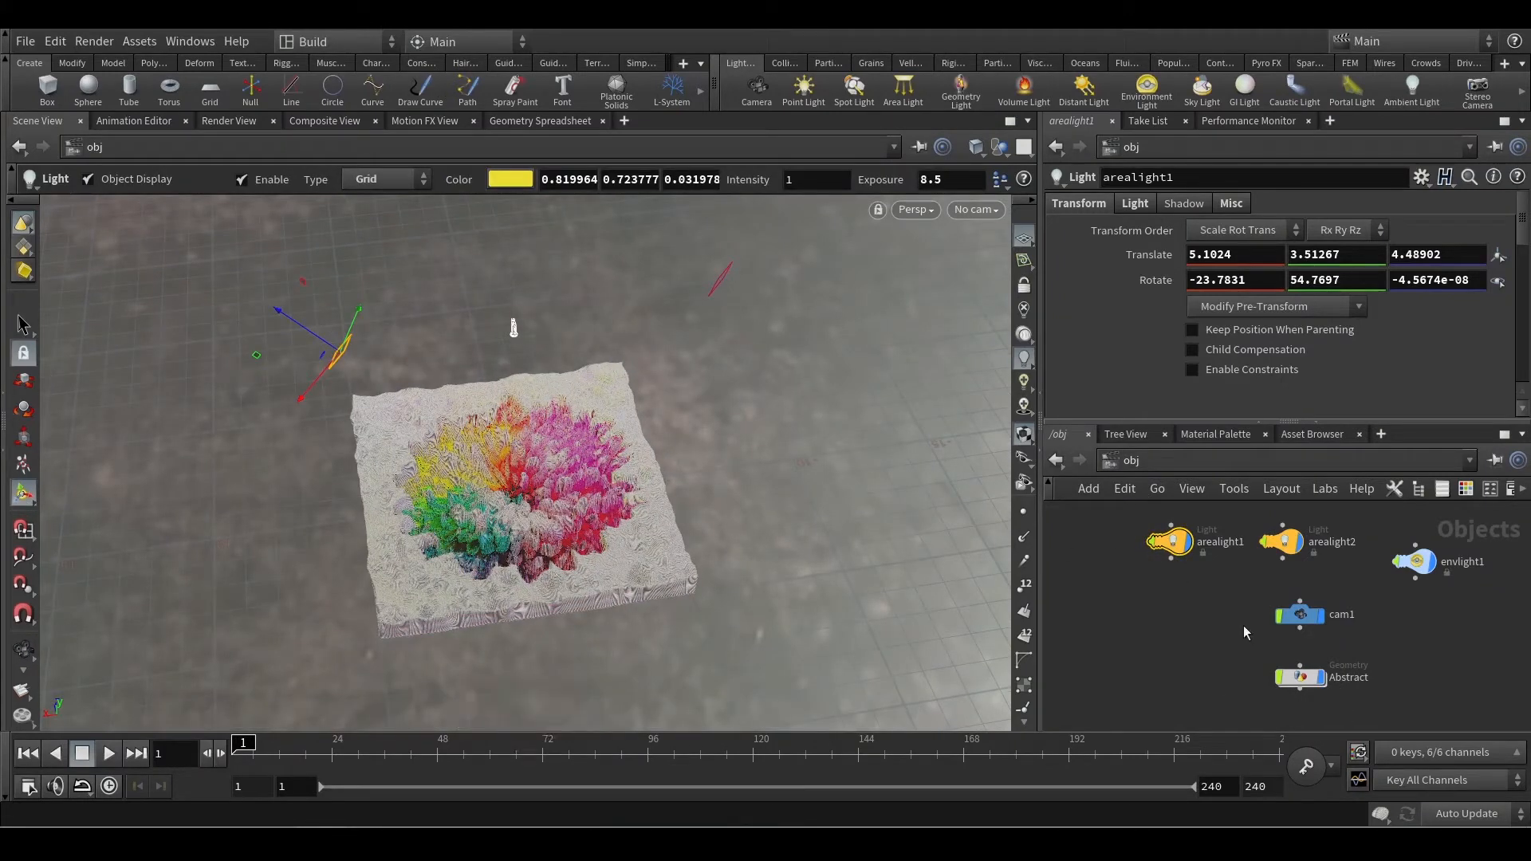
click(1281, 541)
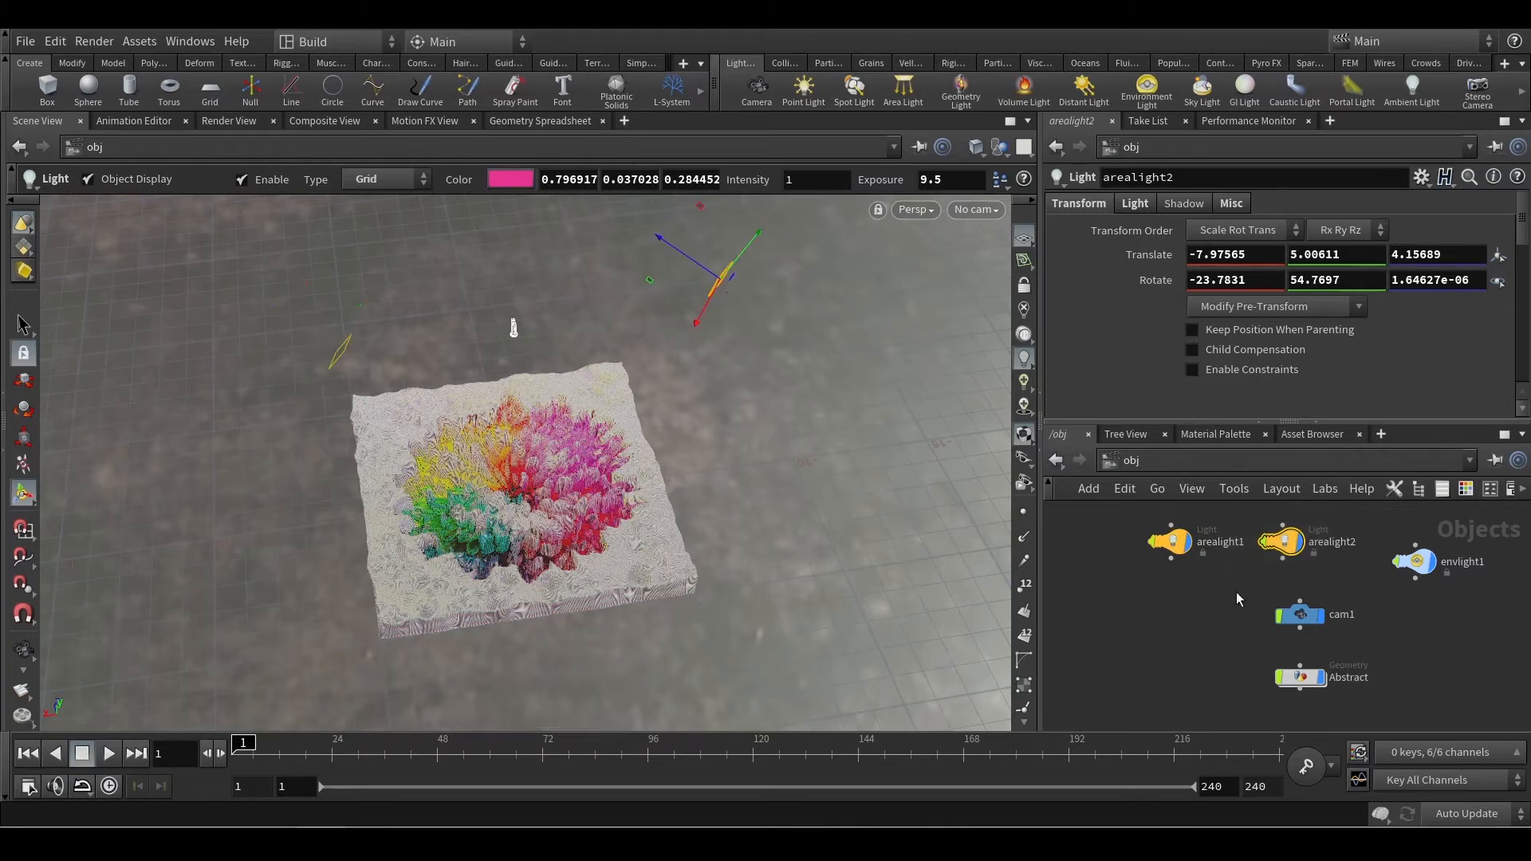
drag(1205, 586, 1139, 516)
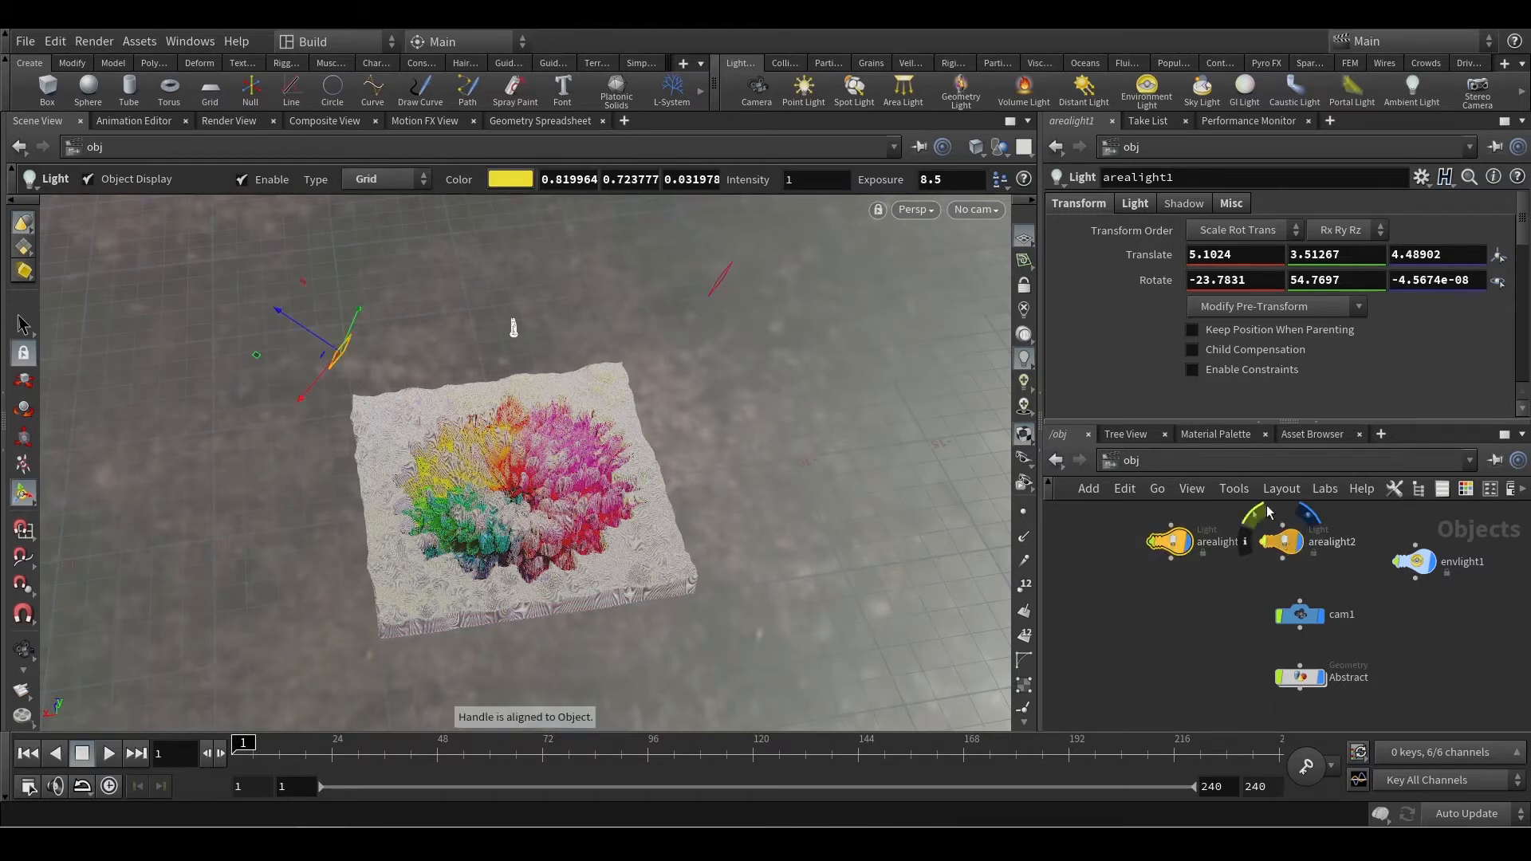
- Compare the light type, colour, intensity and exposure settings of arealight1 and arealight2
click(1136, 204)
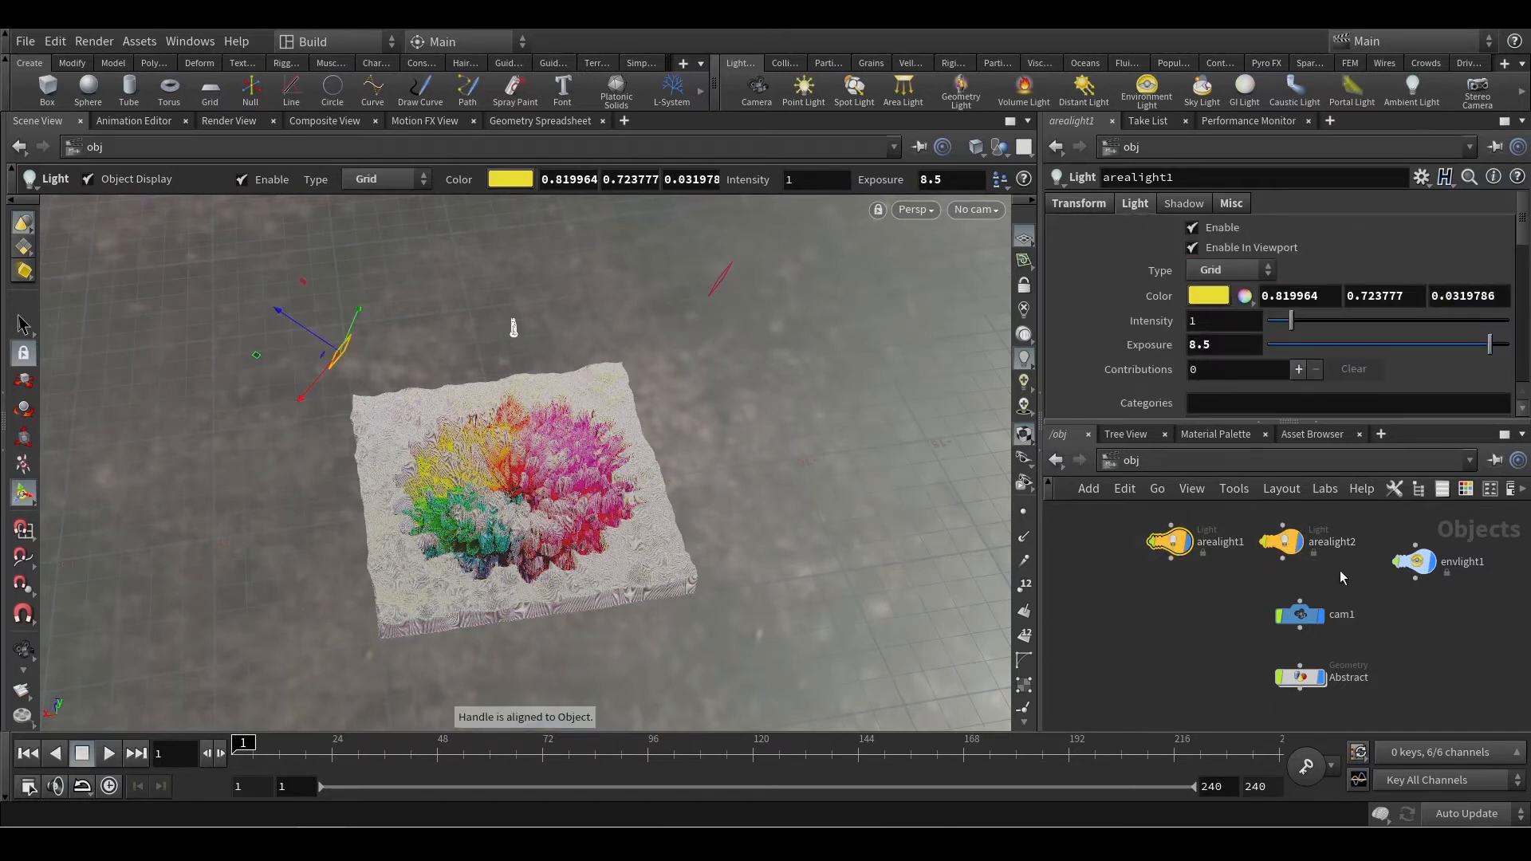
click(1284, 543)
click(1134, 204)
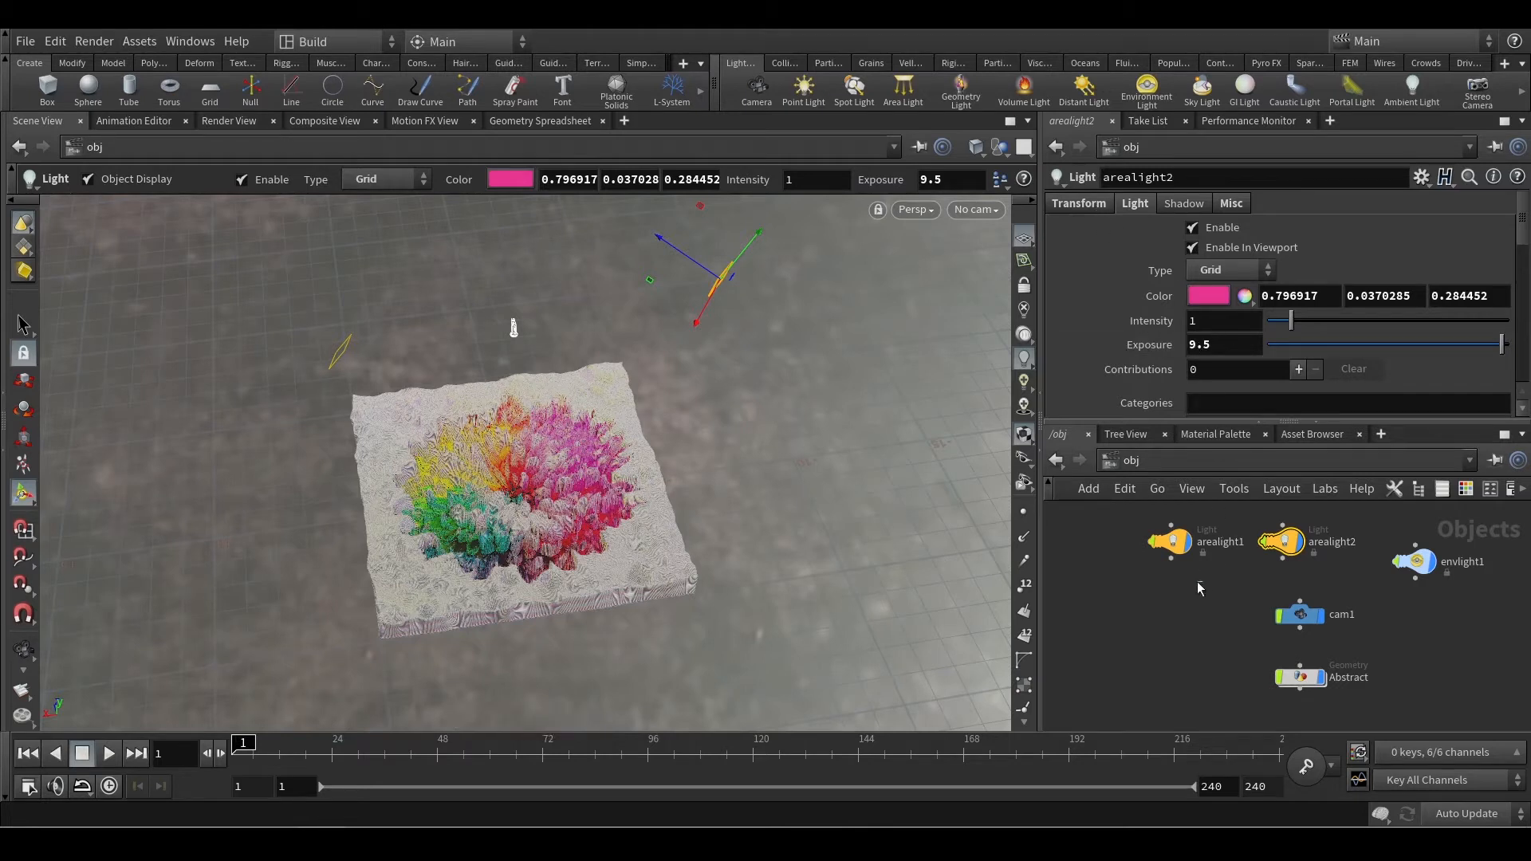
click(1179, 543)
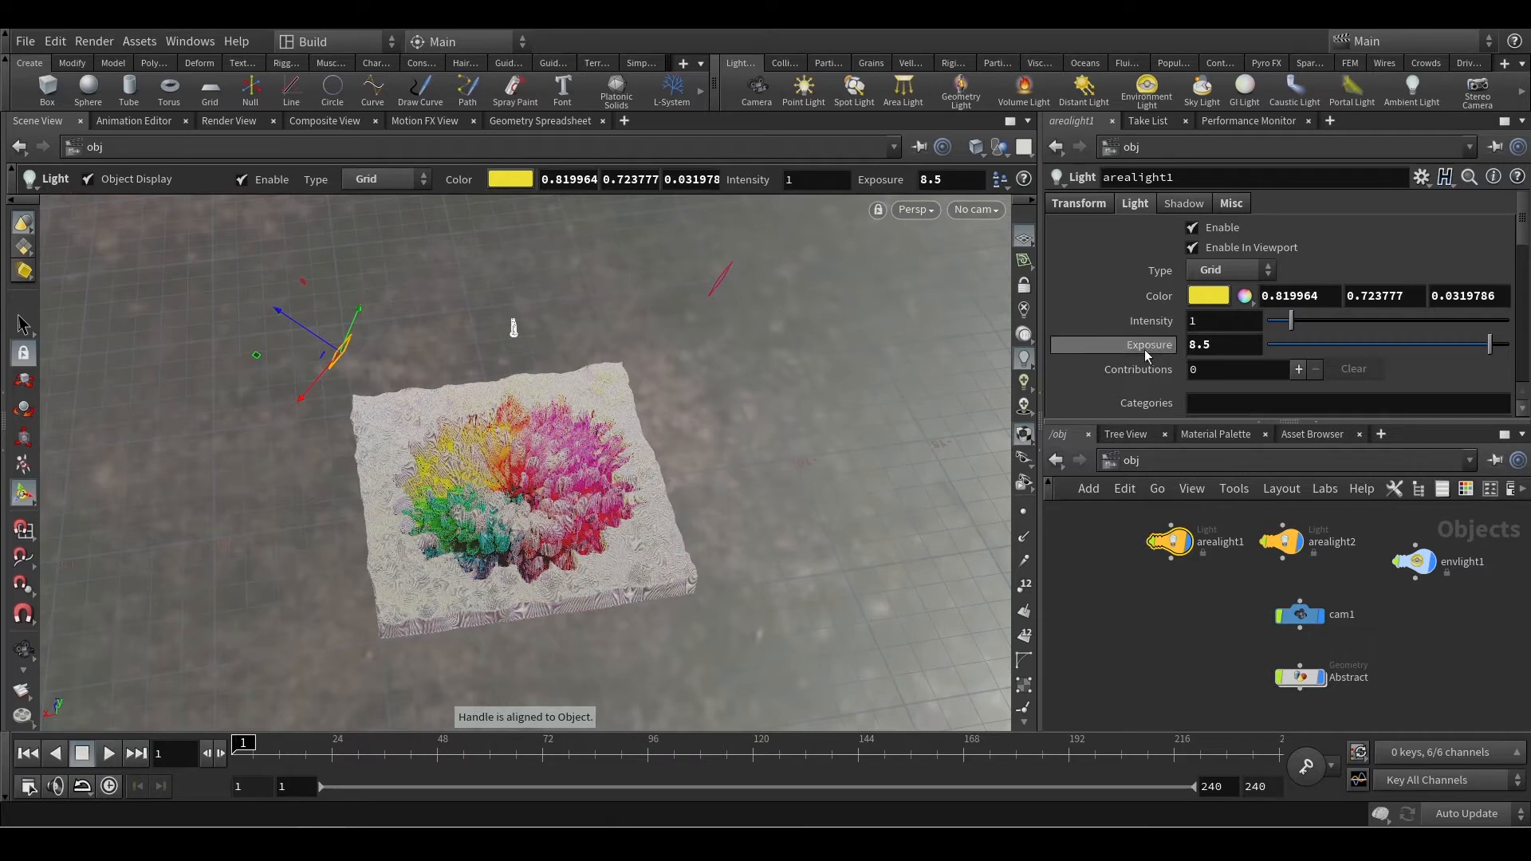
mouse_move(1147, 356)
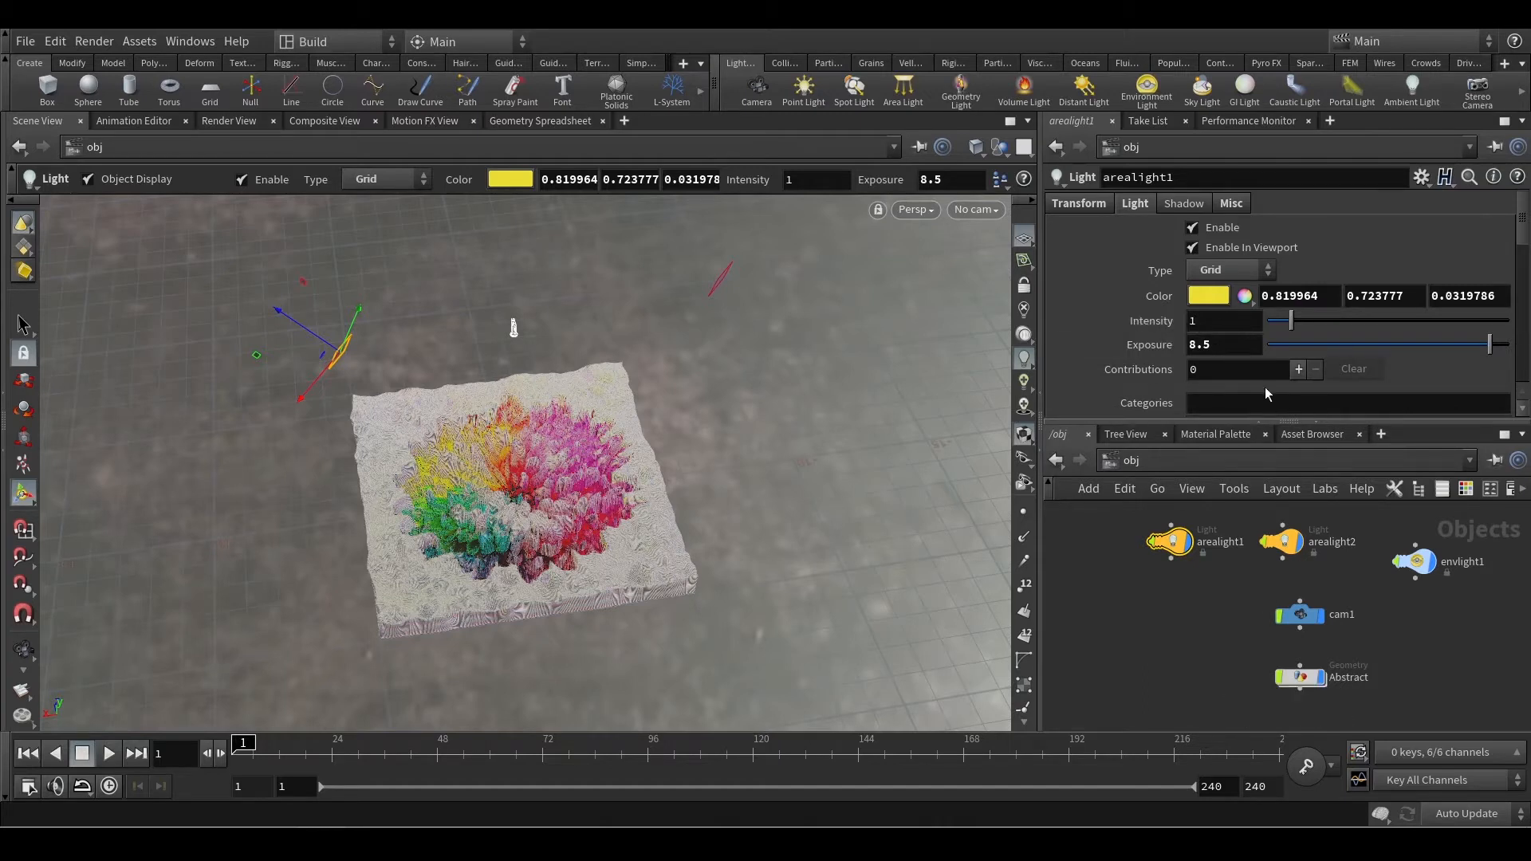
- Inspect arealight1's spot light options, including area size and normalization, and check its main light settings against arealight2's
scroll(1249, 352, down, 5)
scroll(1284, 327, down, 1)
scroll(1260, 315, up, 2)
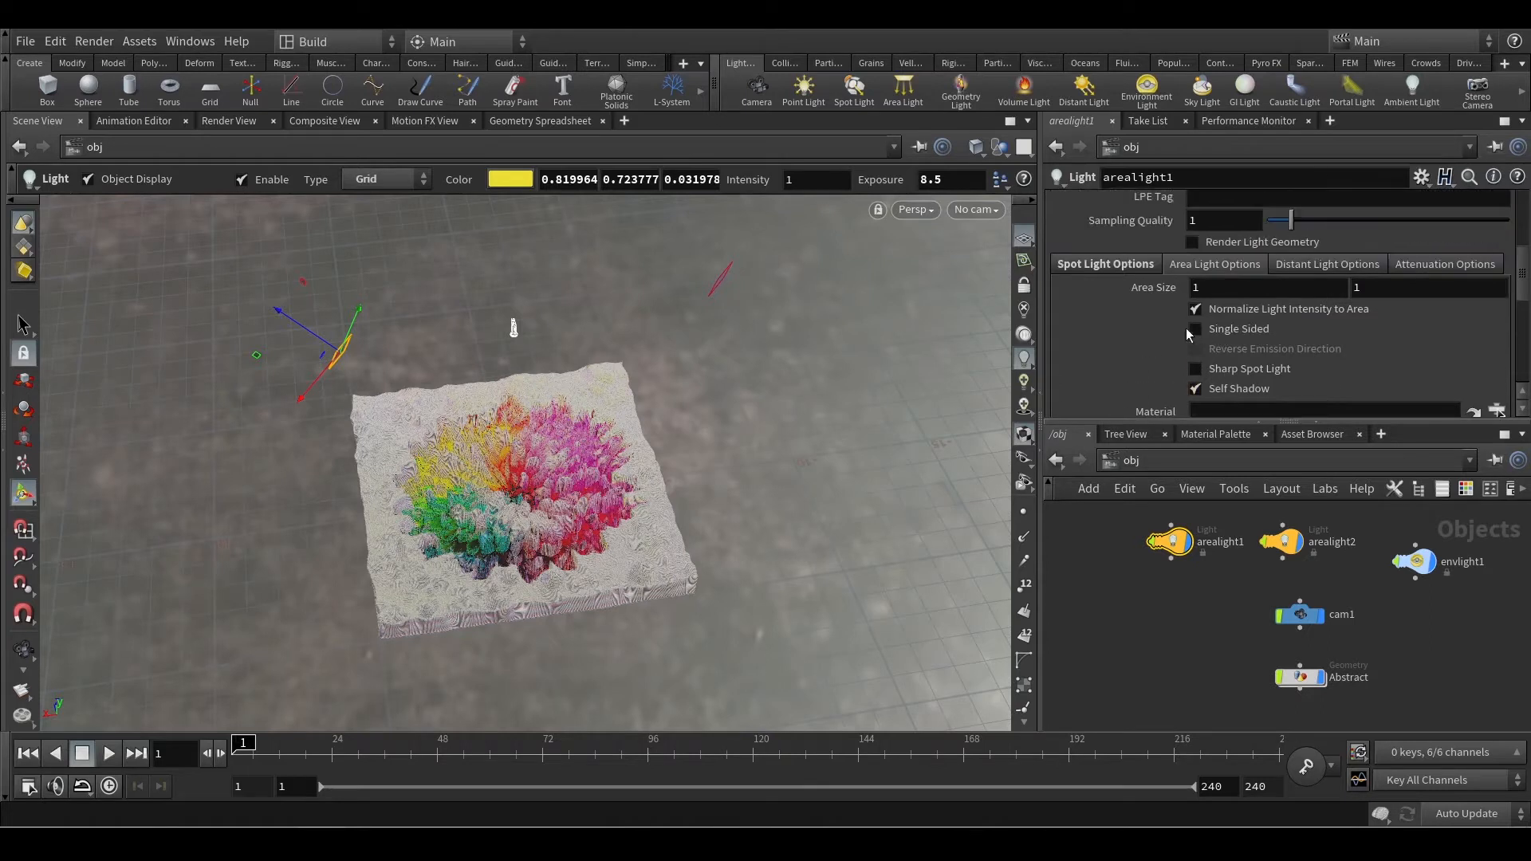
click(1108, 264)
scroll(1279, 281, up, 6)
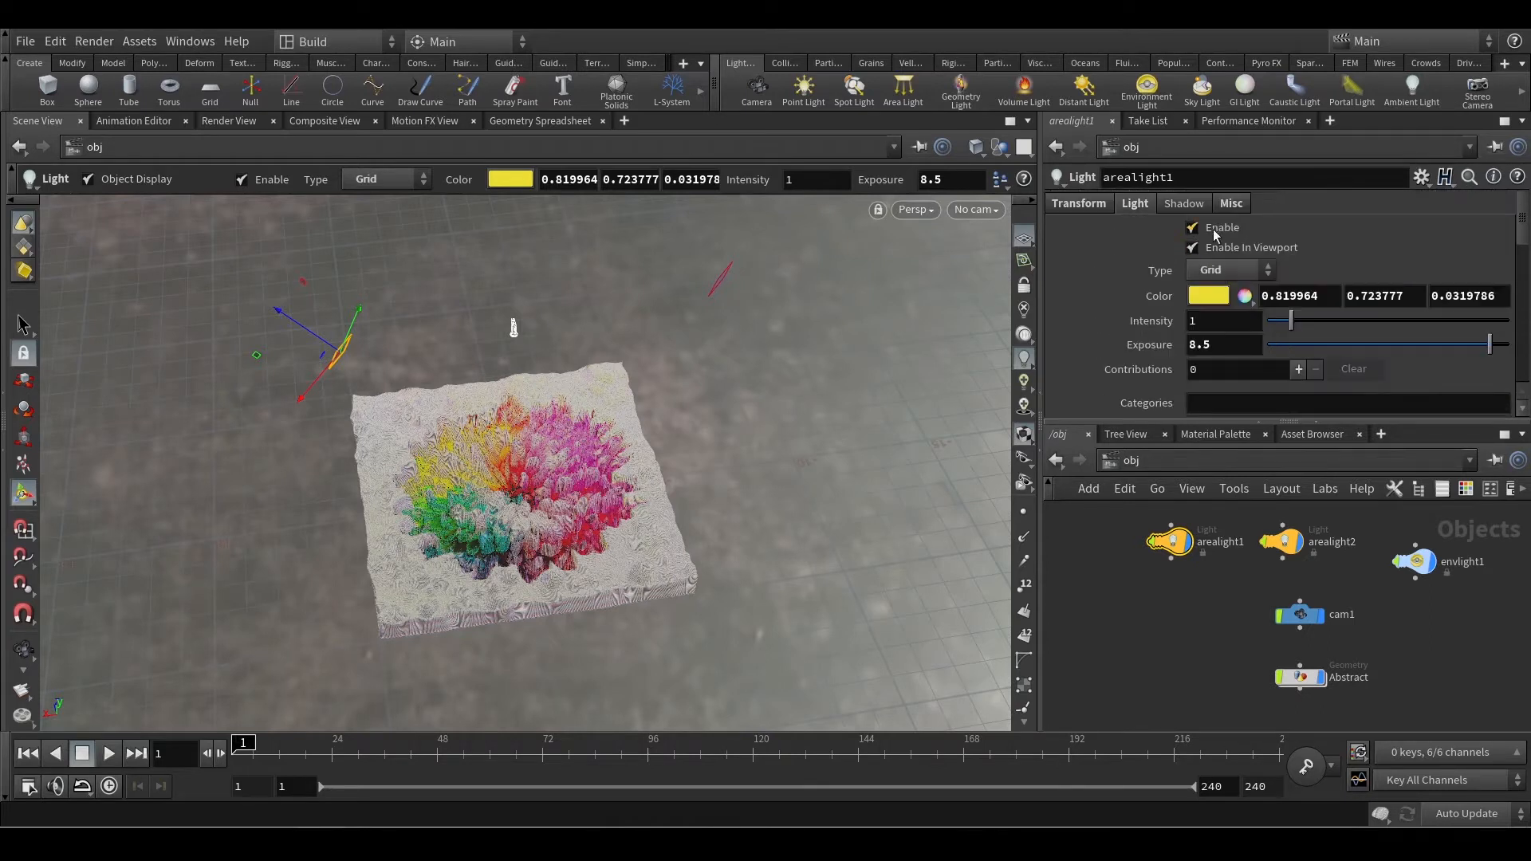
click(1282, 543)
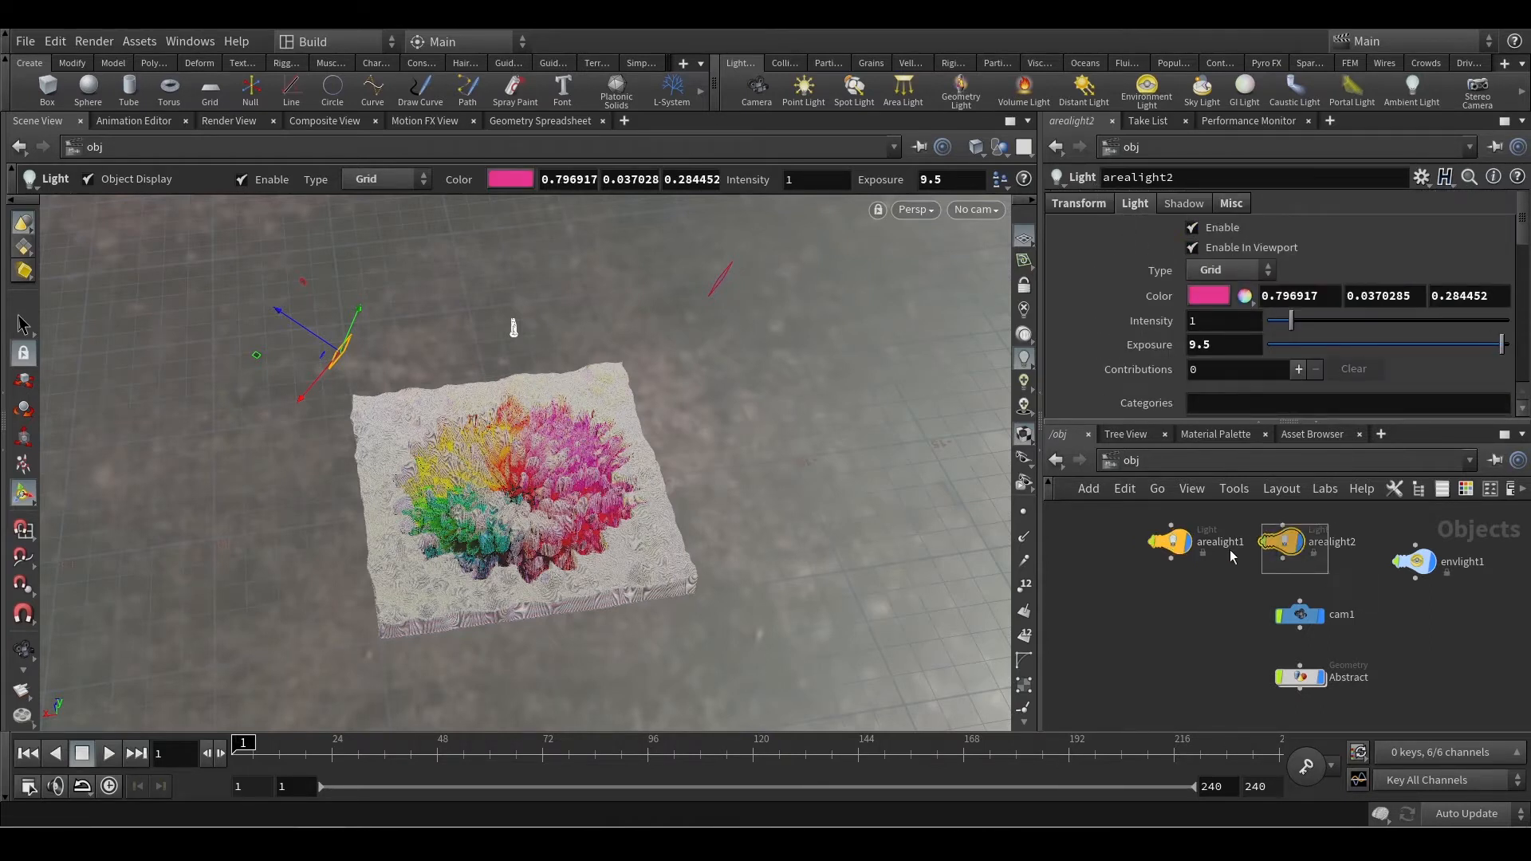
drag(1126, 513, 1199, 578)
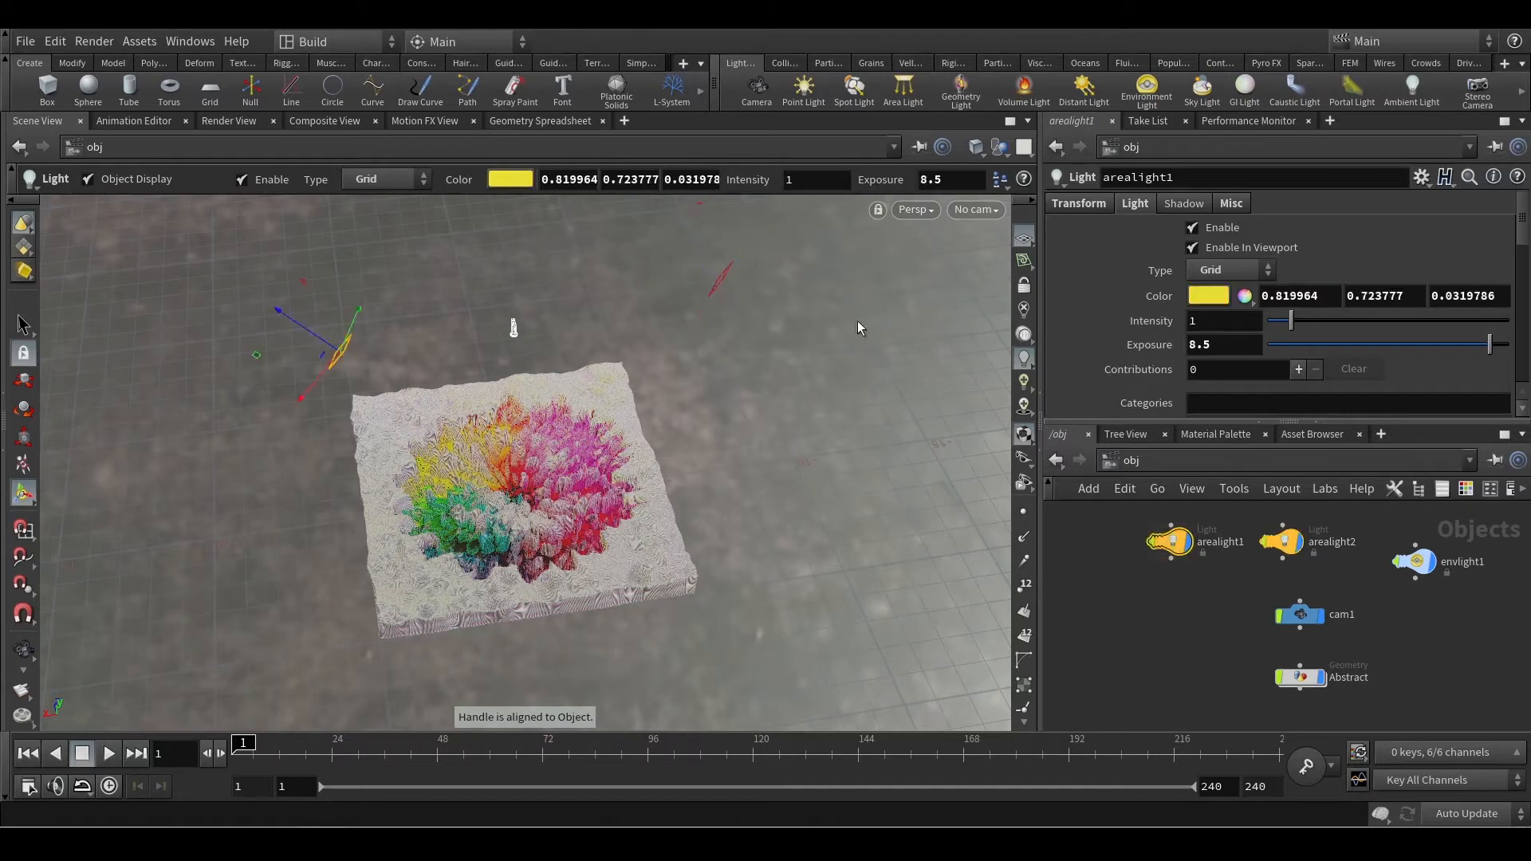
- Clear the selection, create a third area light from the current view and lock the view to it
click(1140, 580)
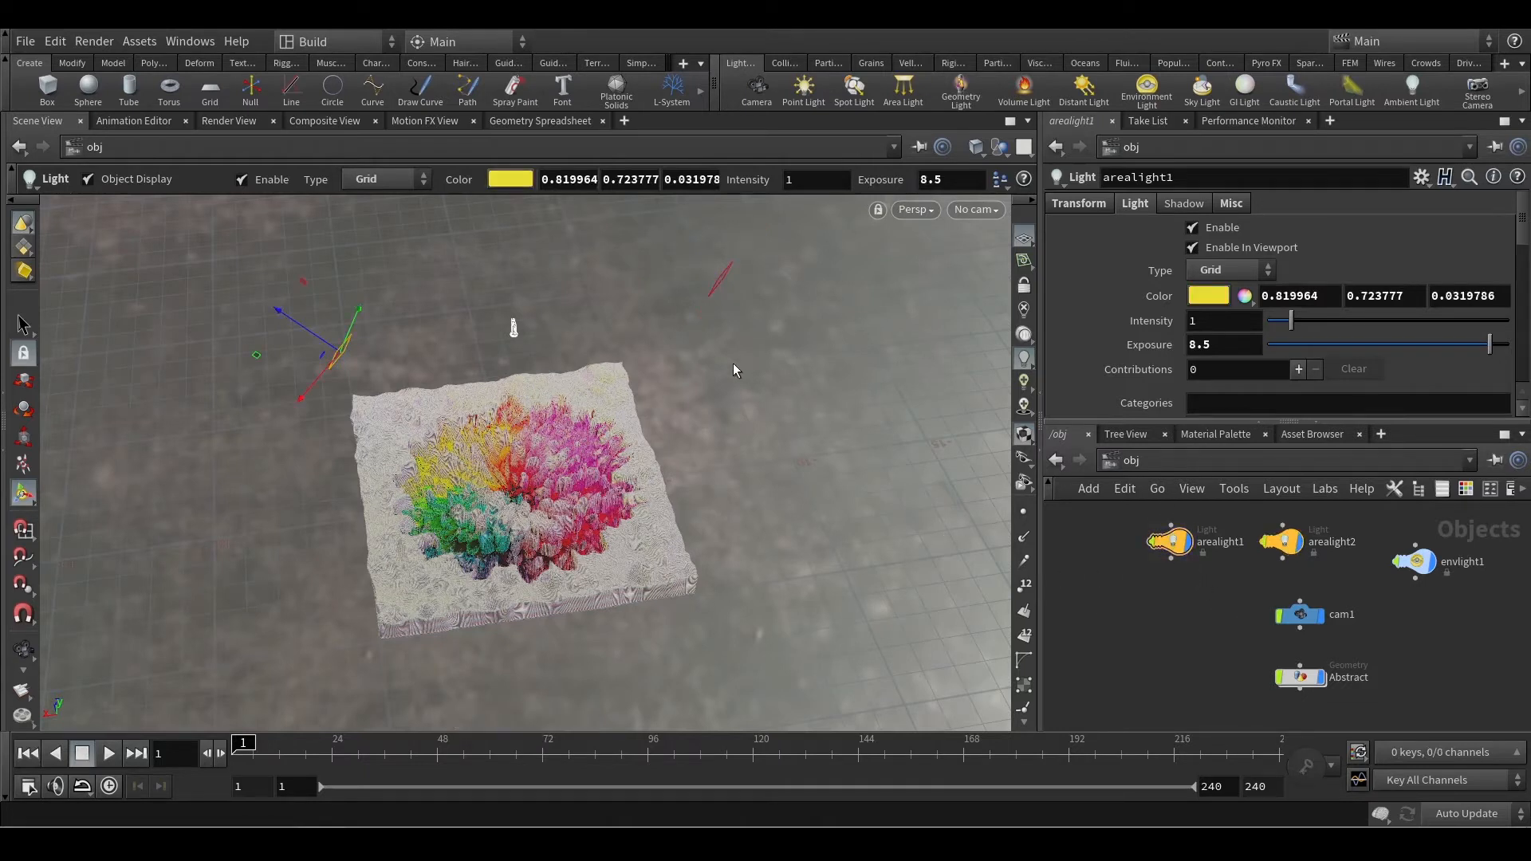
ctrl+click(904, 87)
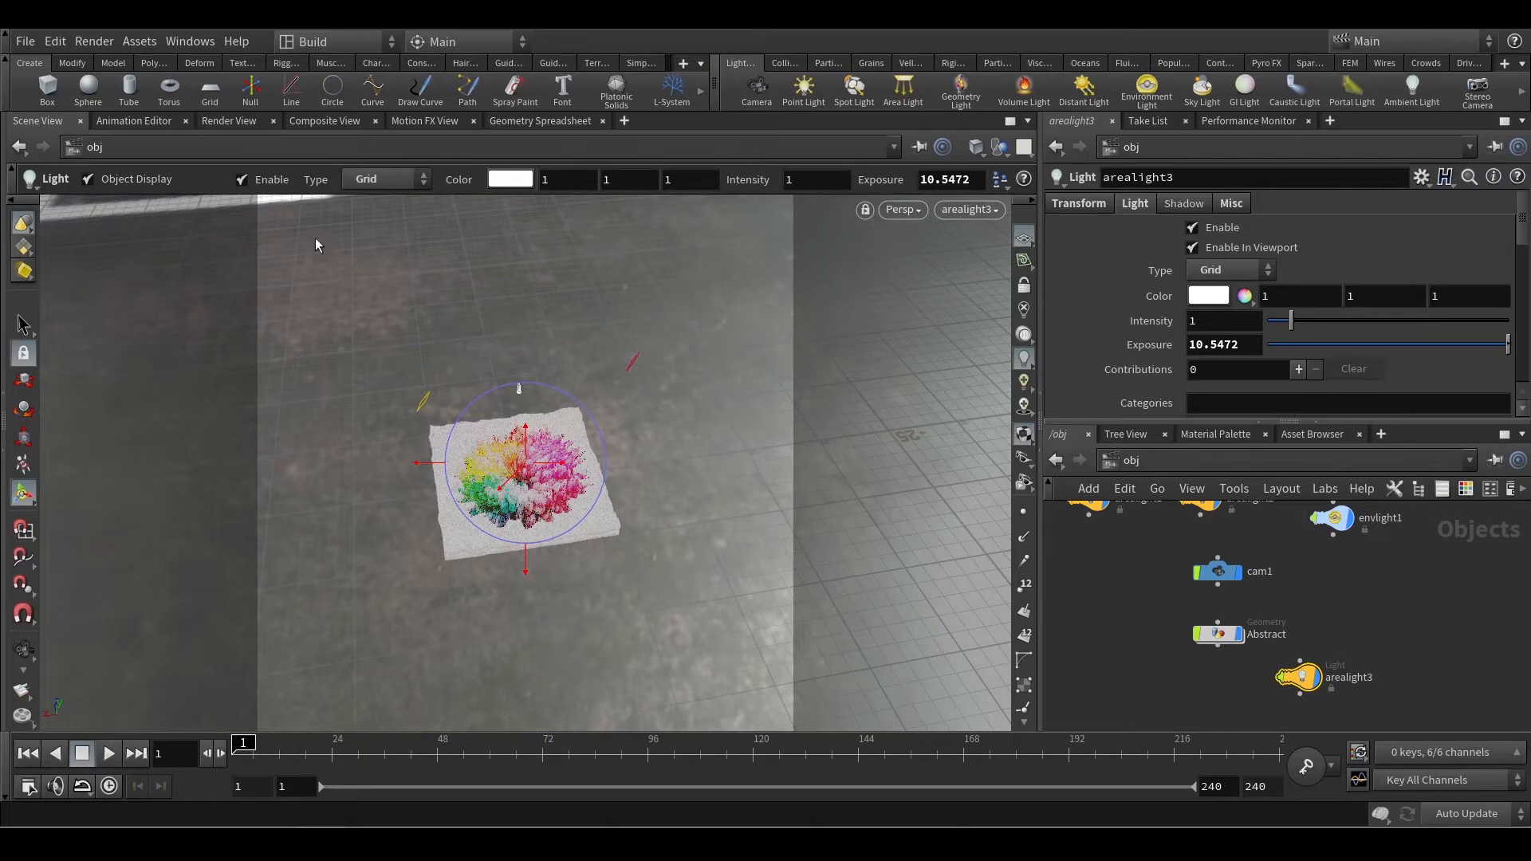
click(1024, 286)
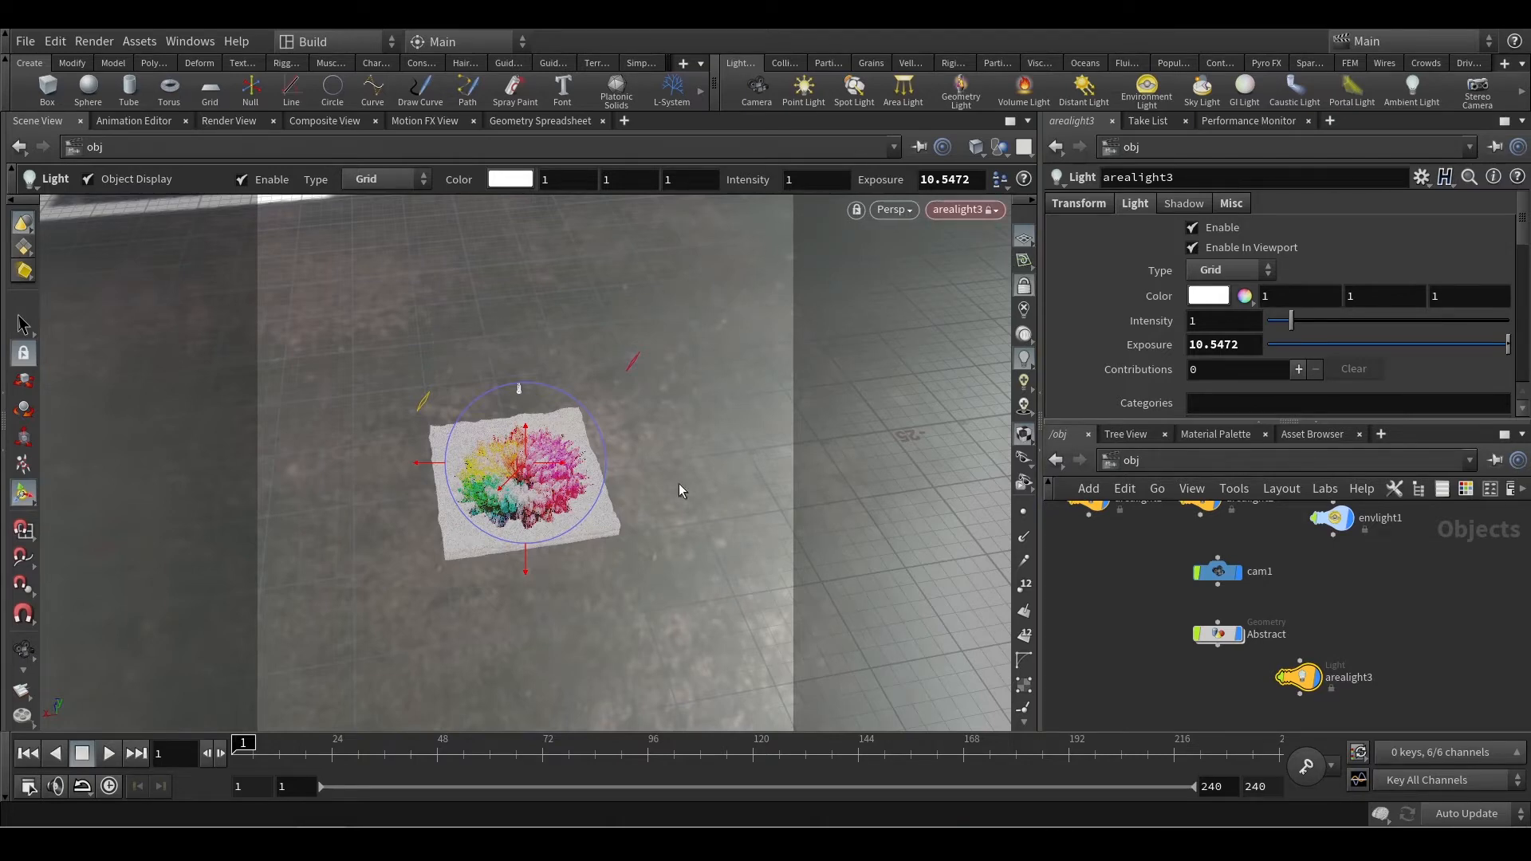
- Reposition arealight3 through its locked view, orbiting around the flower and finishing at a low front angle with the surface near the centre
key(Escape)
scroll(513, 375, up, 5)
mouse_move(527, 516)
mouse_down()
mouse_move(486, 517)
mouse_move(512, 515)
mouse_up()
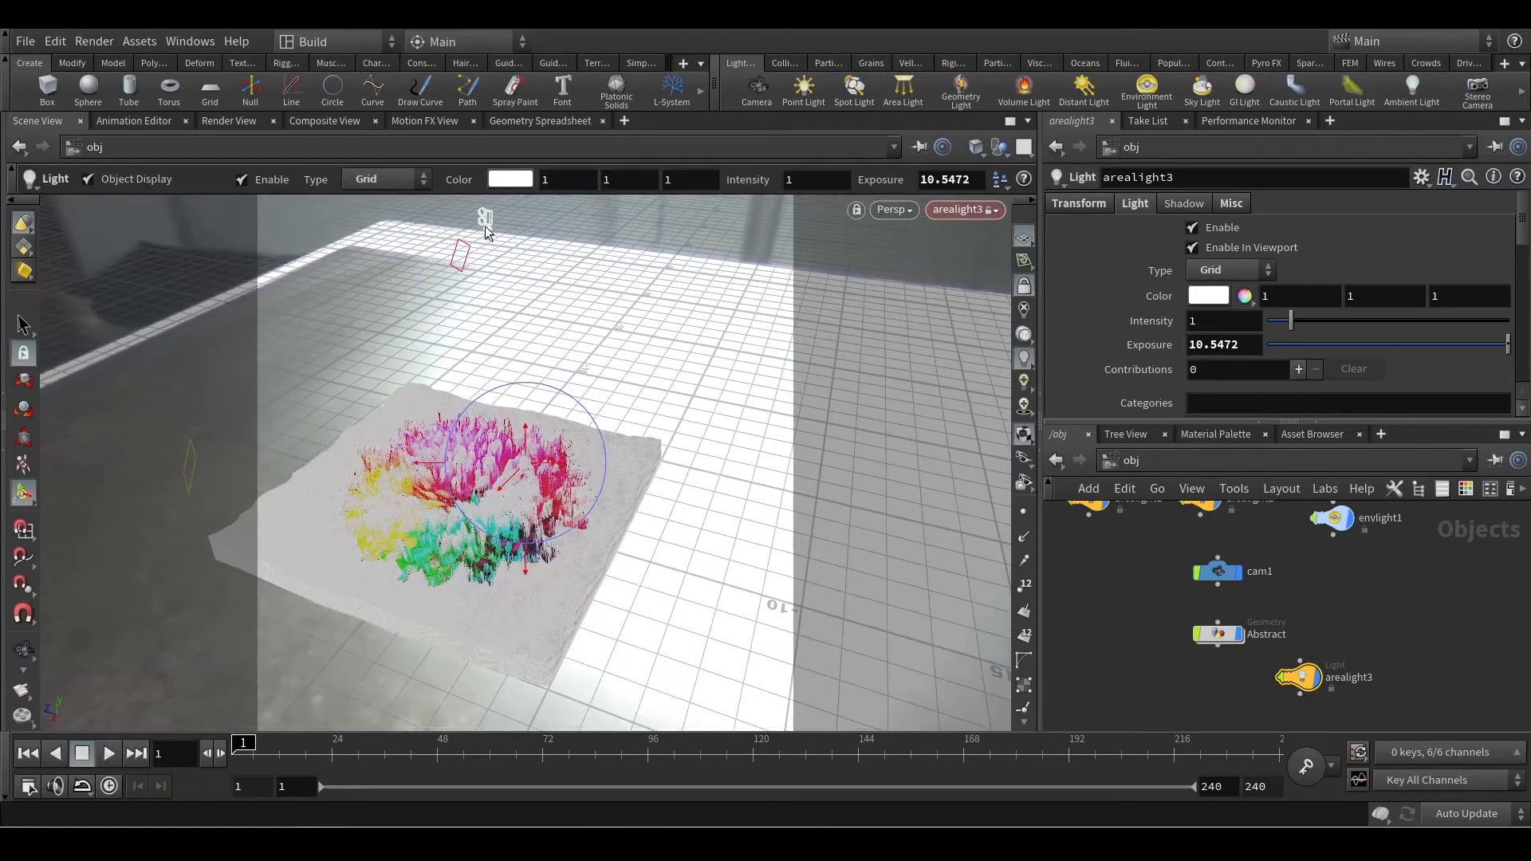
key(Escape)
drag(536, 461, 602, 470)
drag(553, 531, 614, 528)
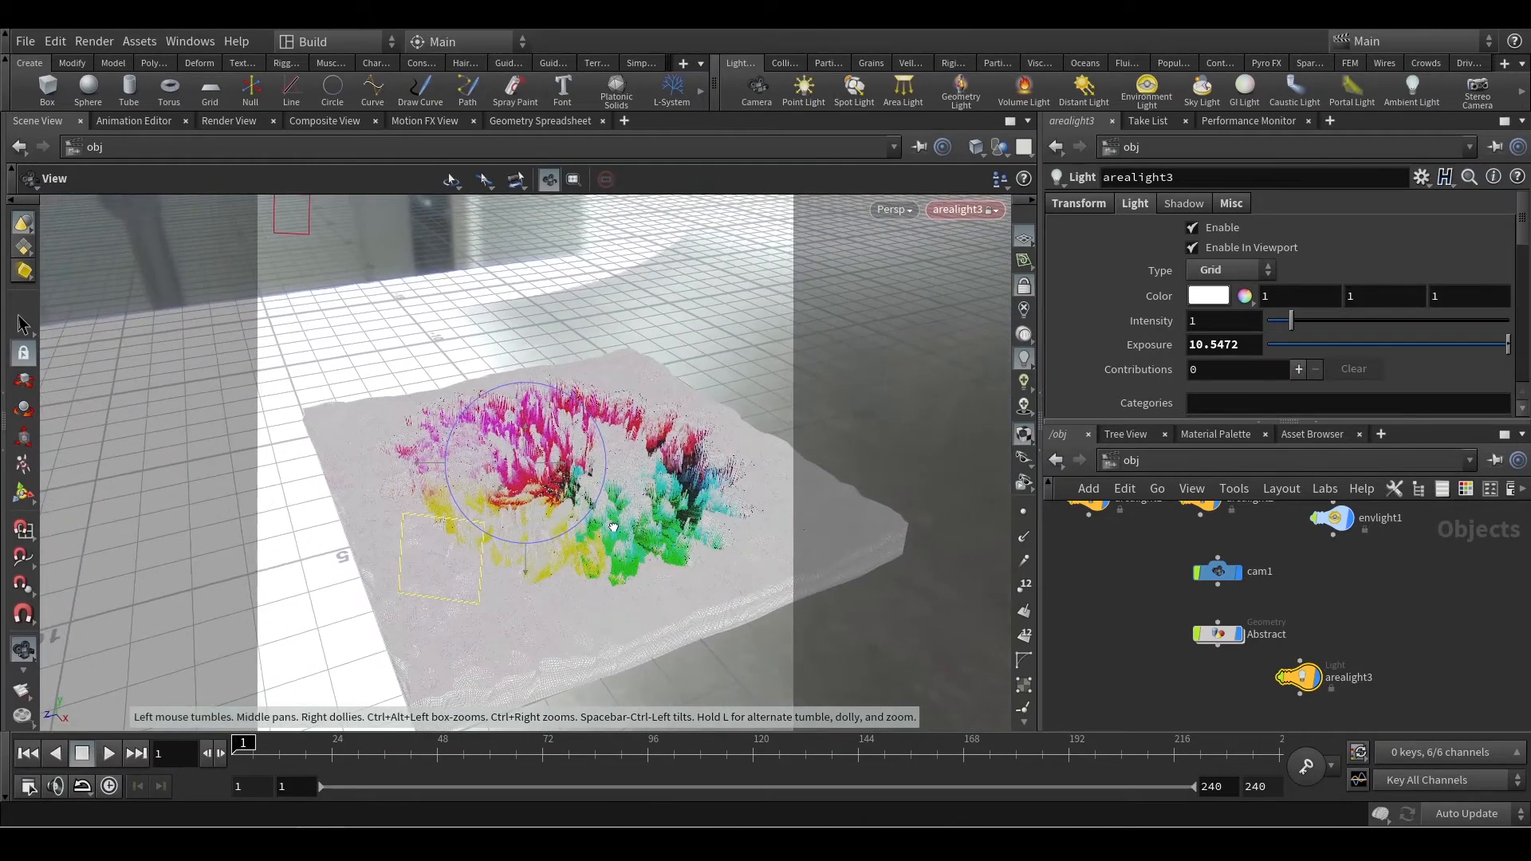
key(Return)
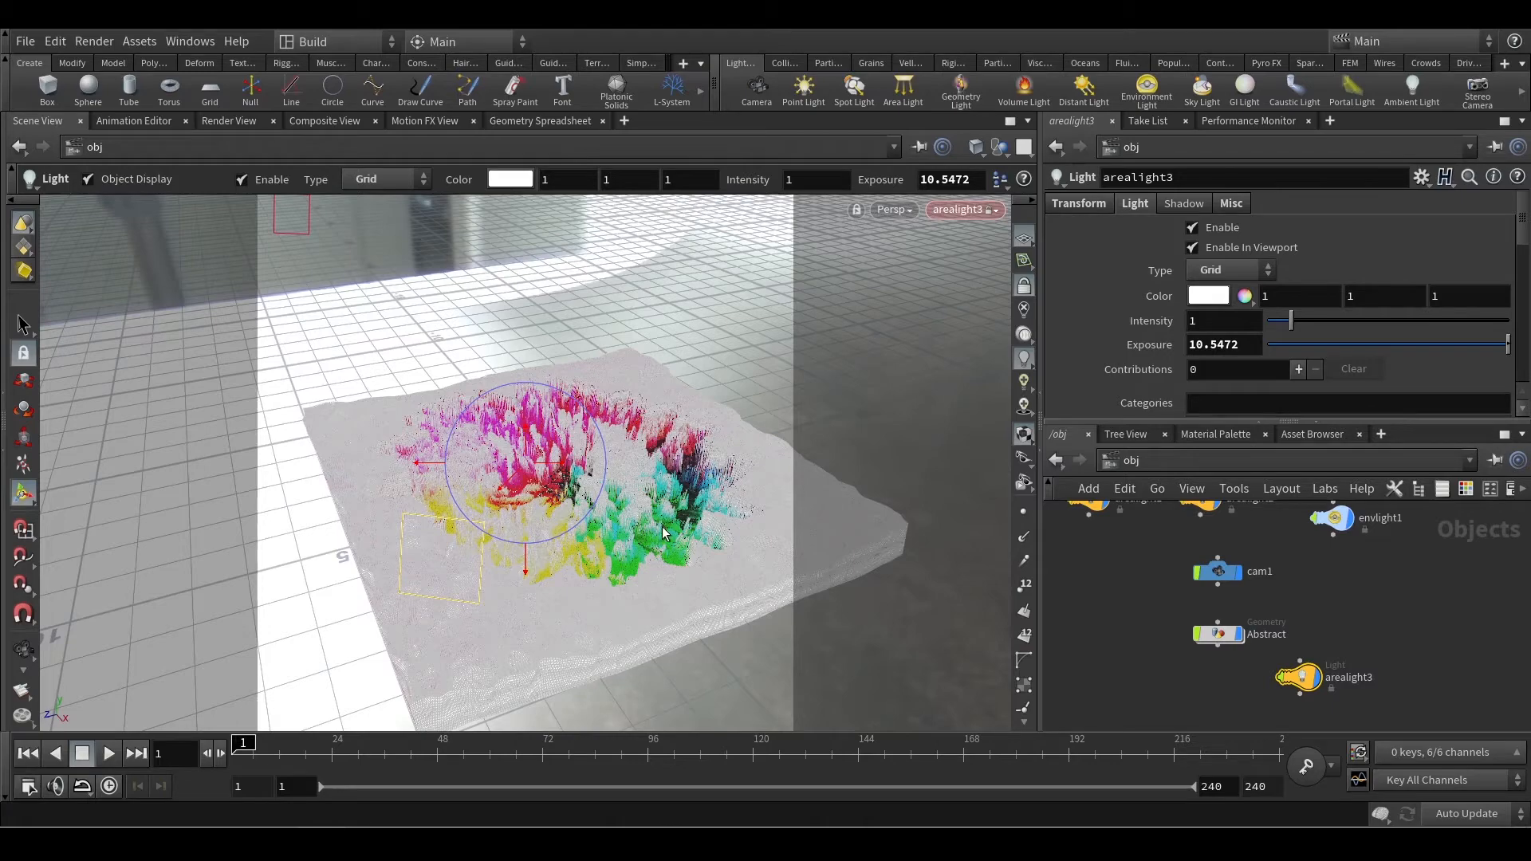
key(Escape)
drag(663, 533, 610, 491)
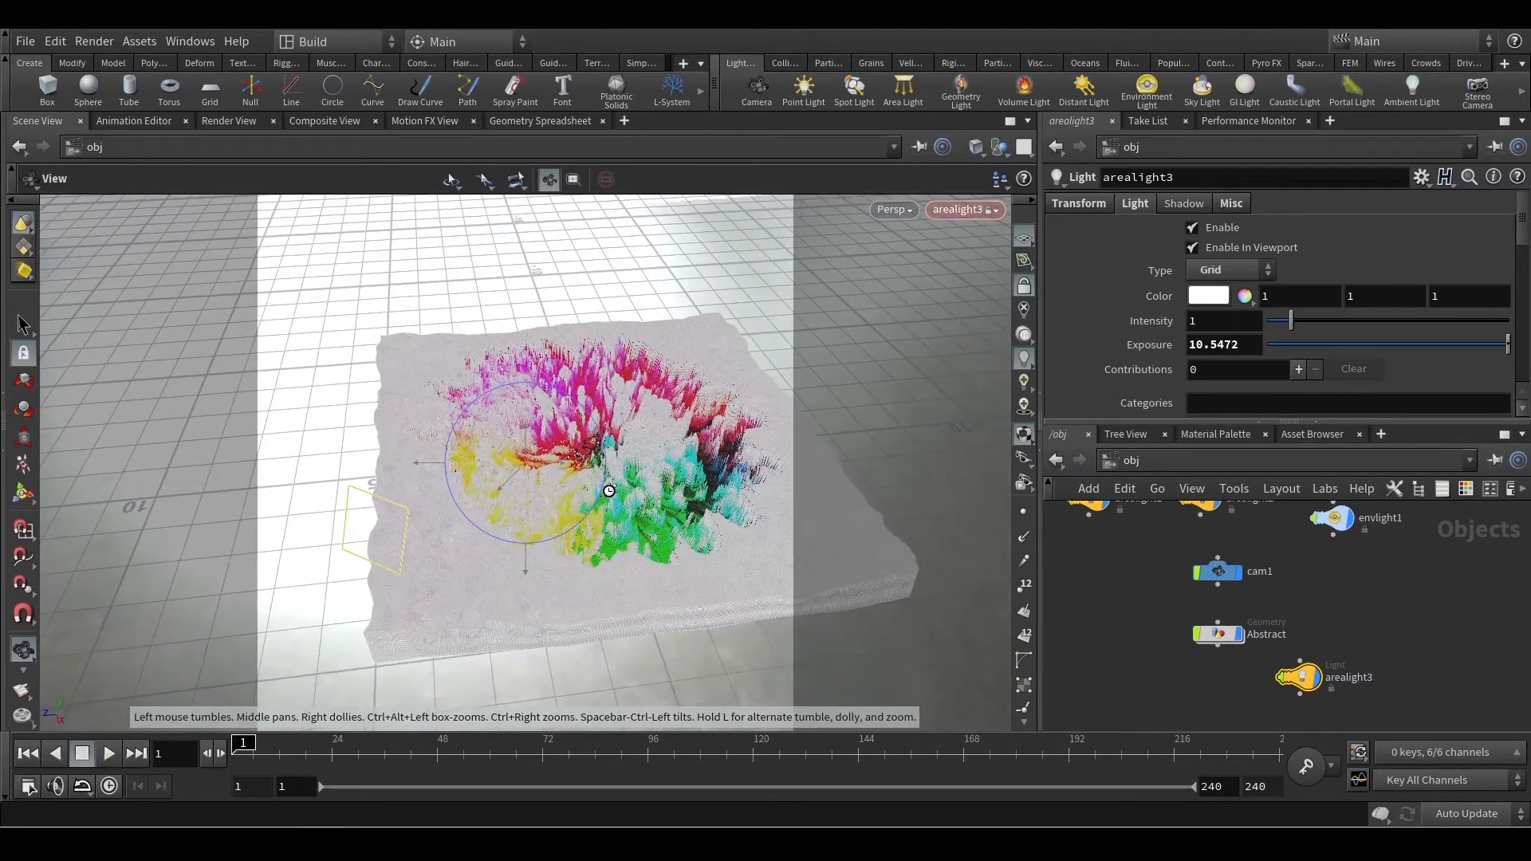
scroll(609, 490, up, 3)
key(Return)
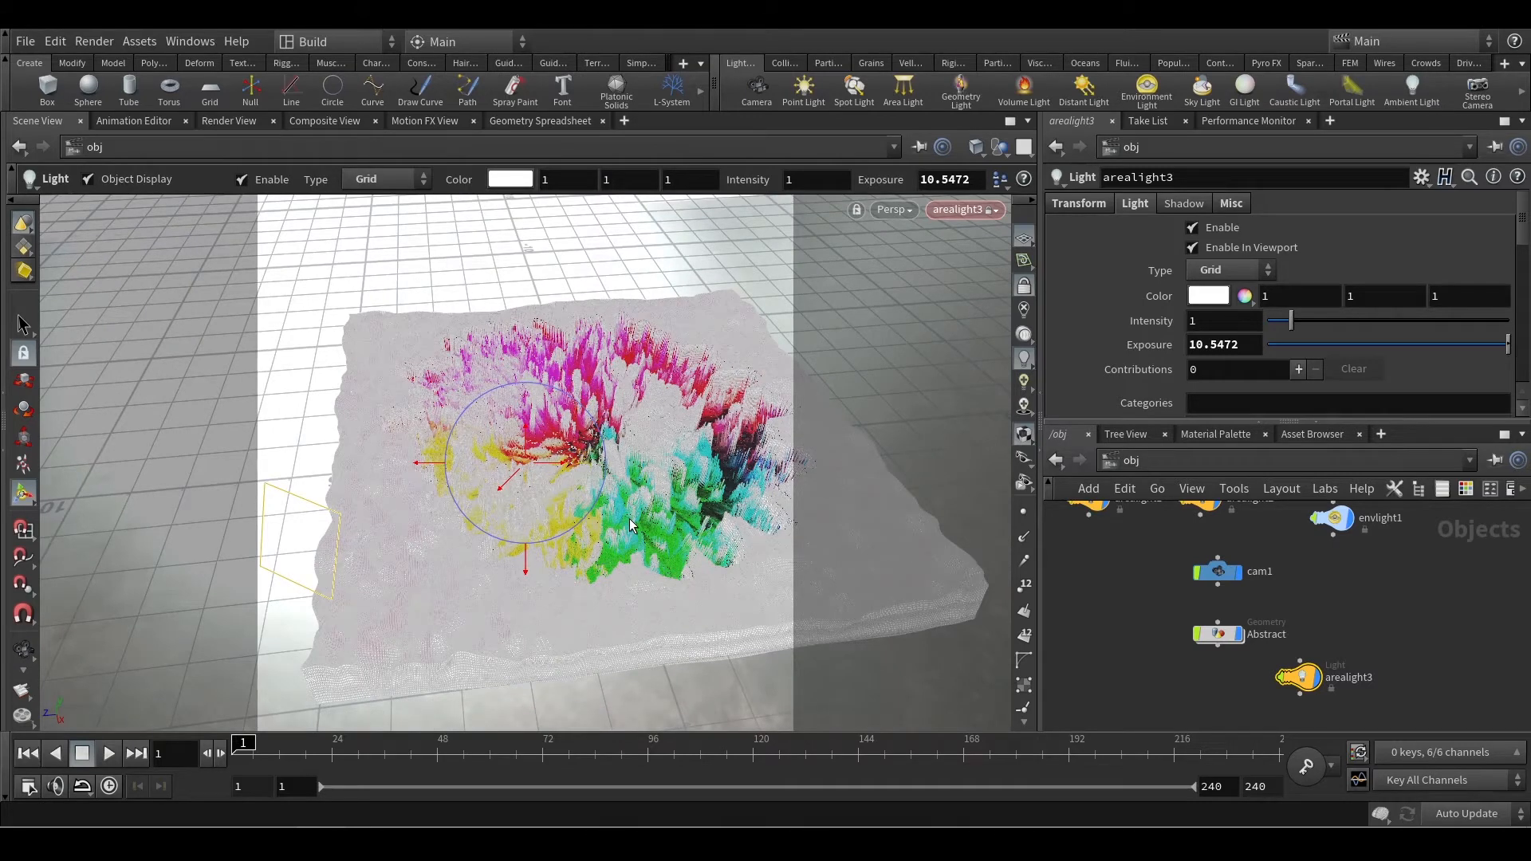
key(Escape)
drag(615, 542, 479, 464)
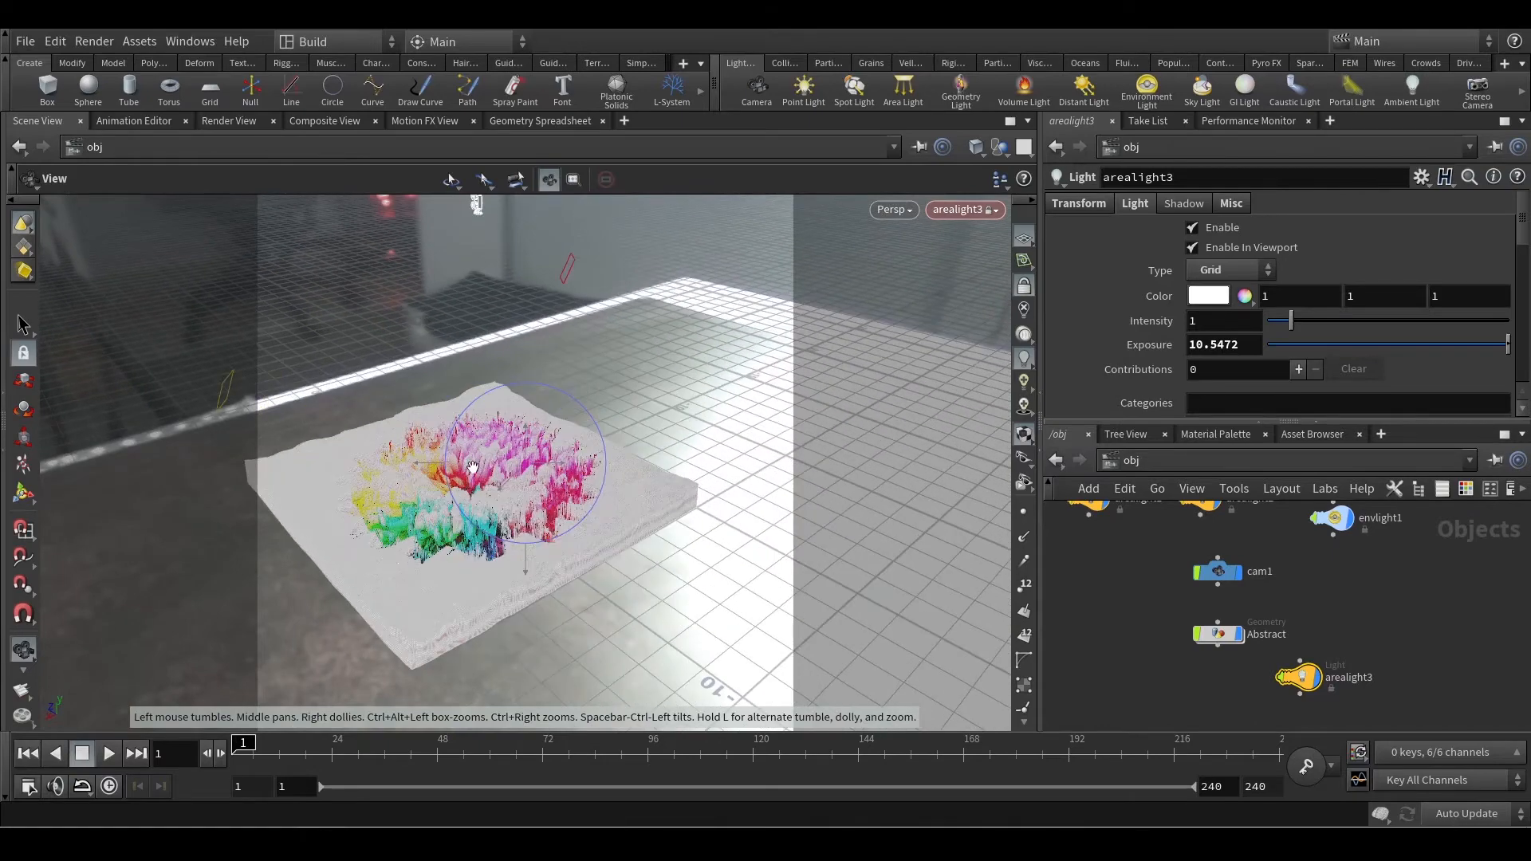
drag(331, 484, 279, 469)
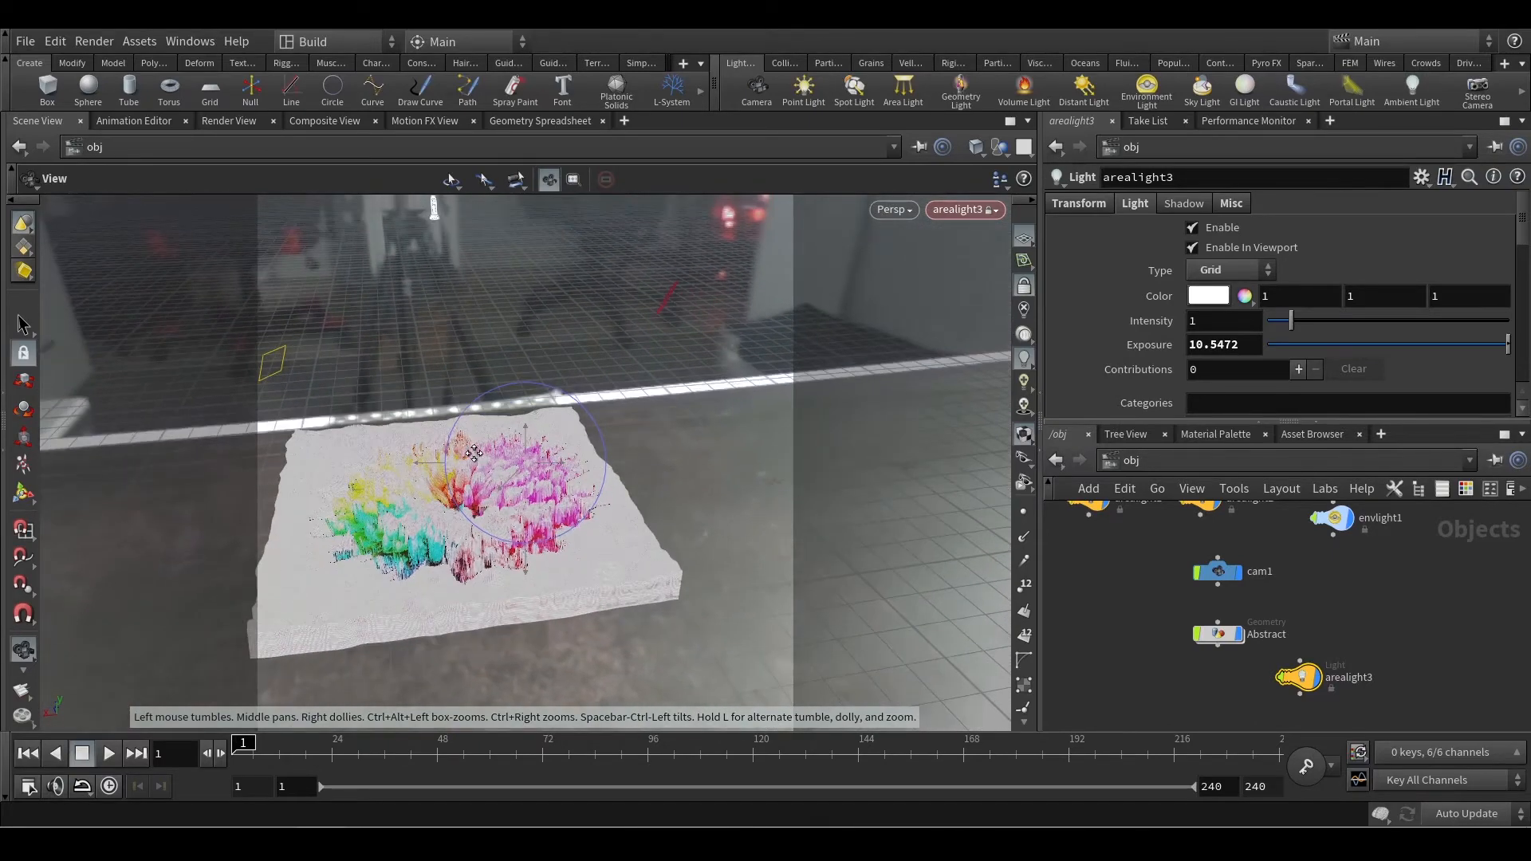
middle_drag(511, 453, 548, 465)
scroll(547, 465, up, 2)
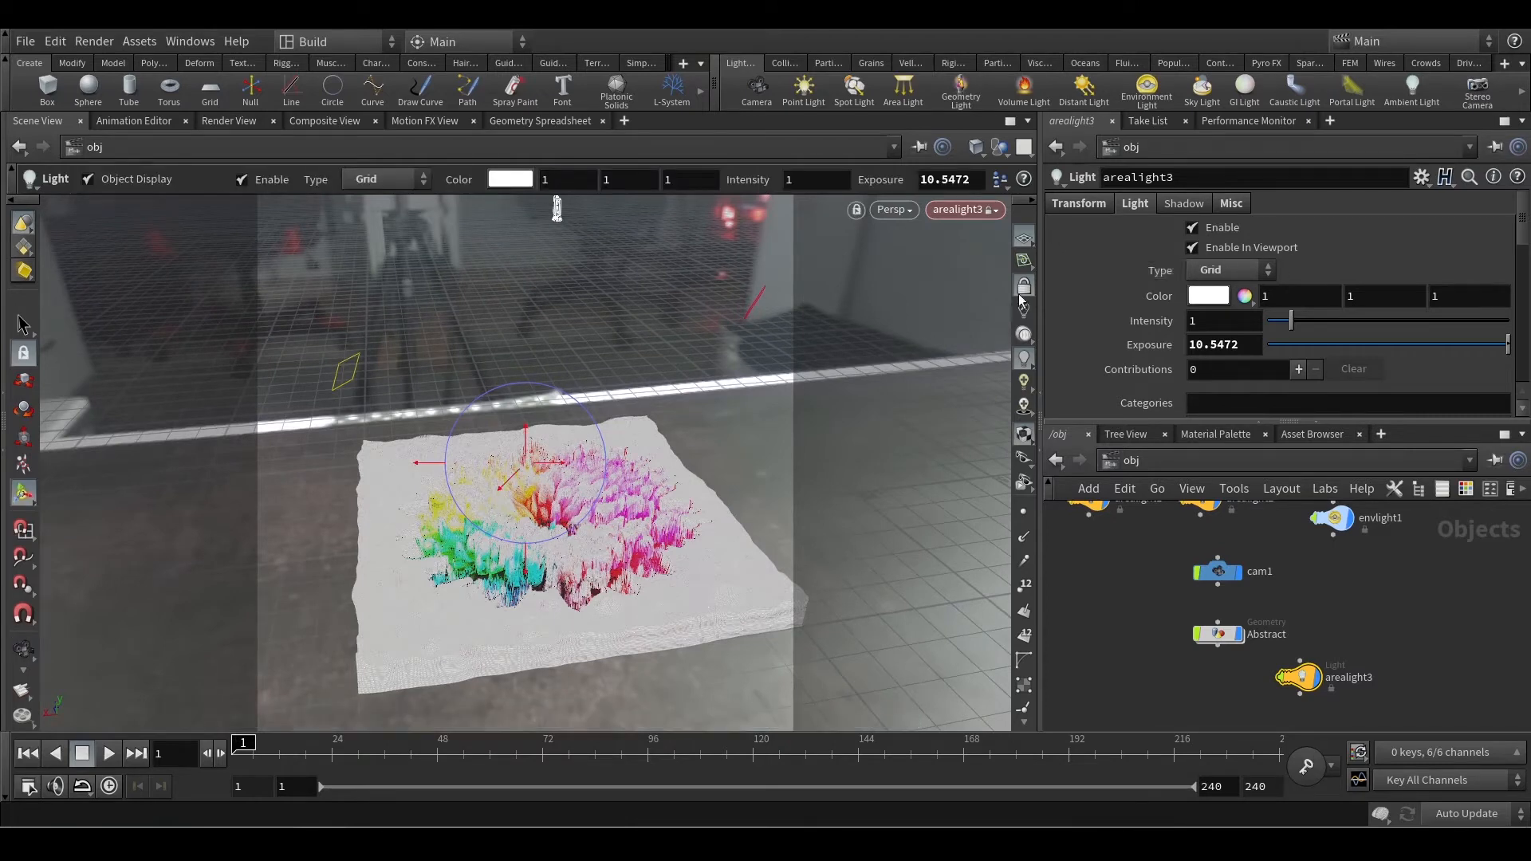
- Unlock the view from arealight3 and examine the lit flower and the lights from a free perspective
click(1024, 289)
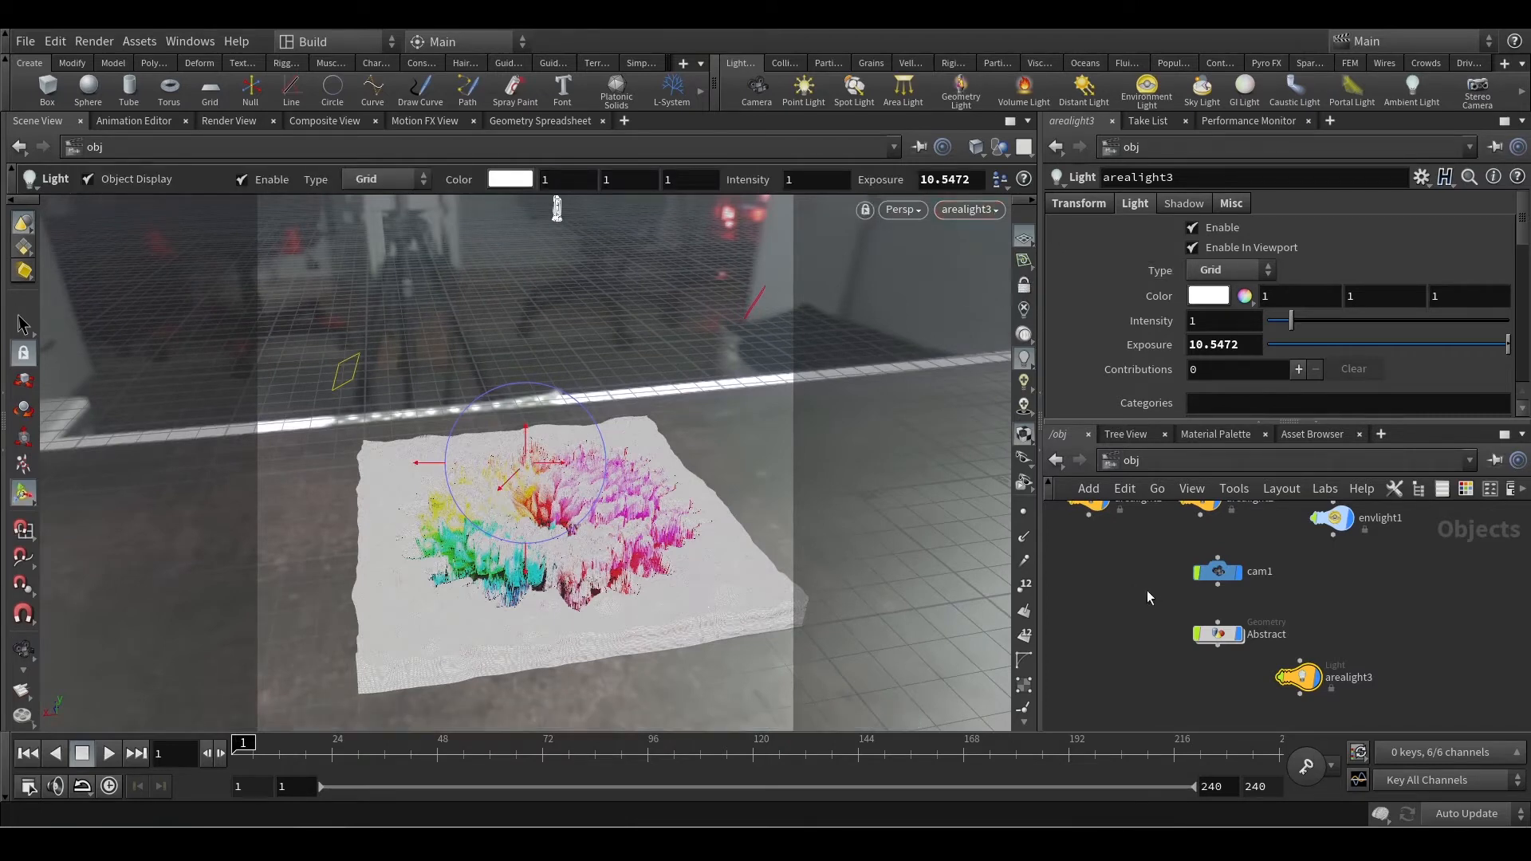
scroll(682, 367, up, 3)
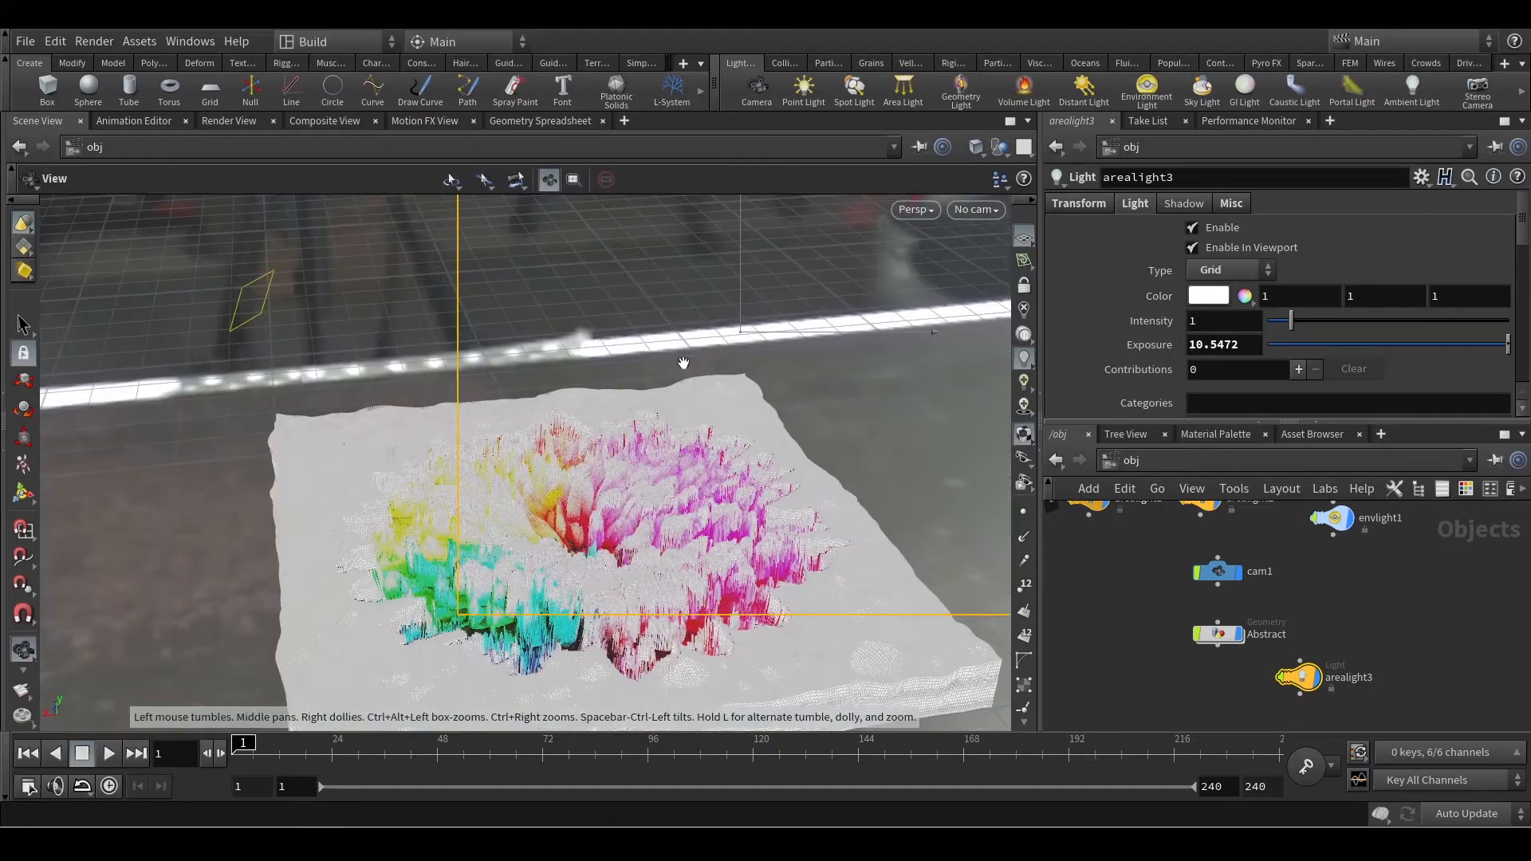
scroll(680, 373, down, 7)
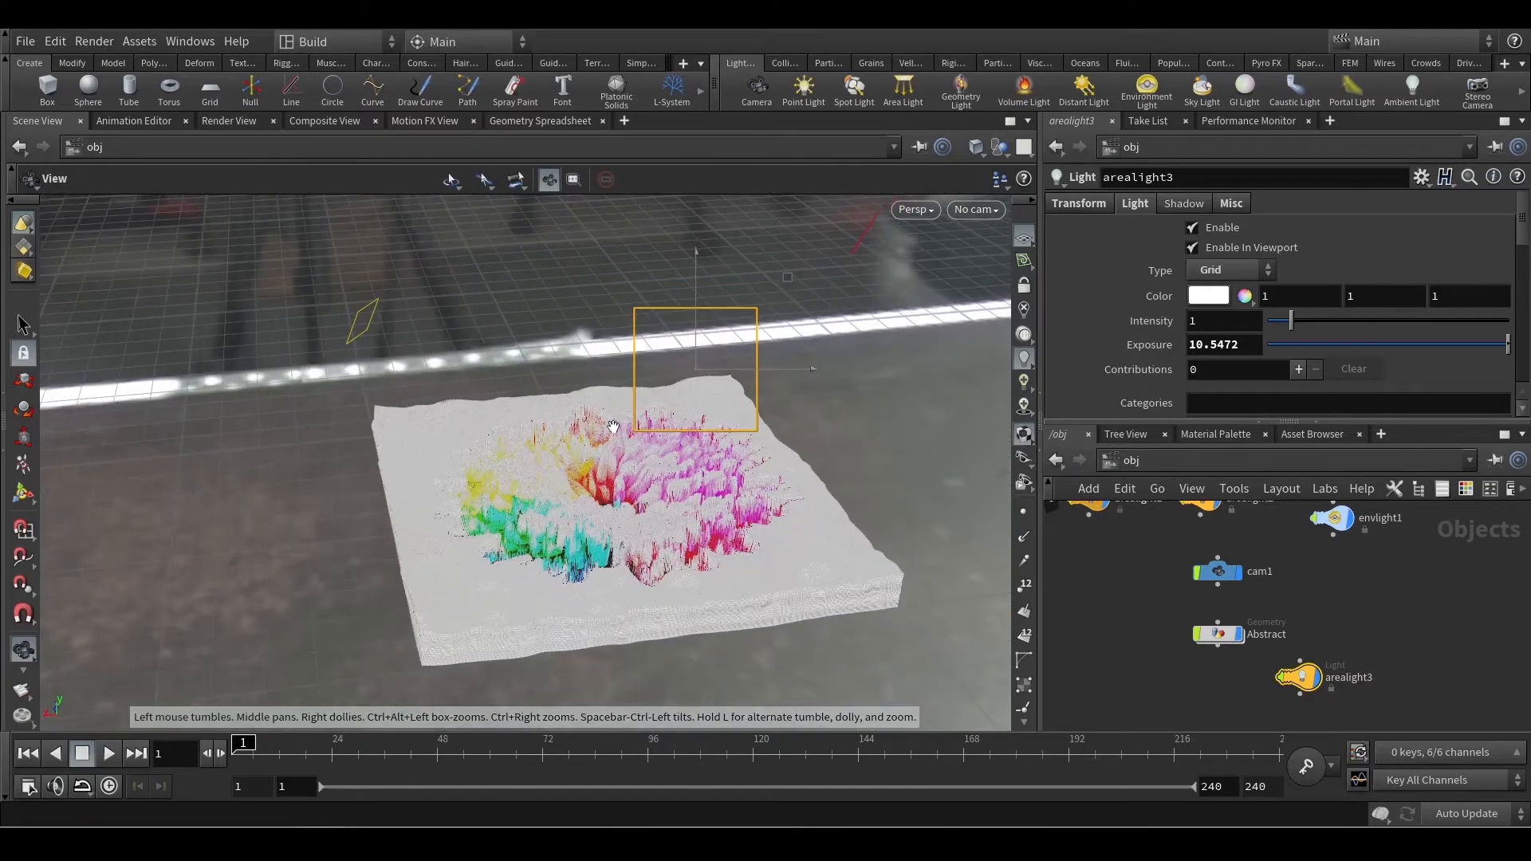
drag(617, 427, 890, 210)
key(Escape)
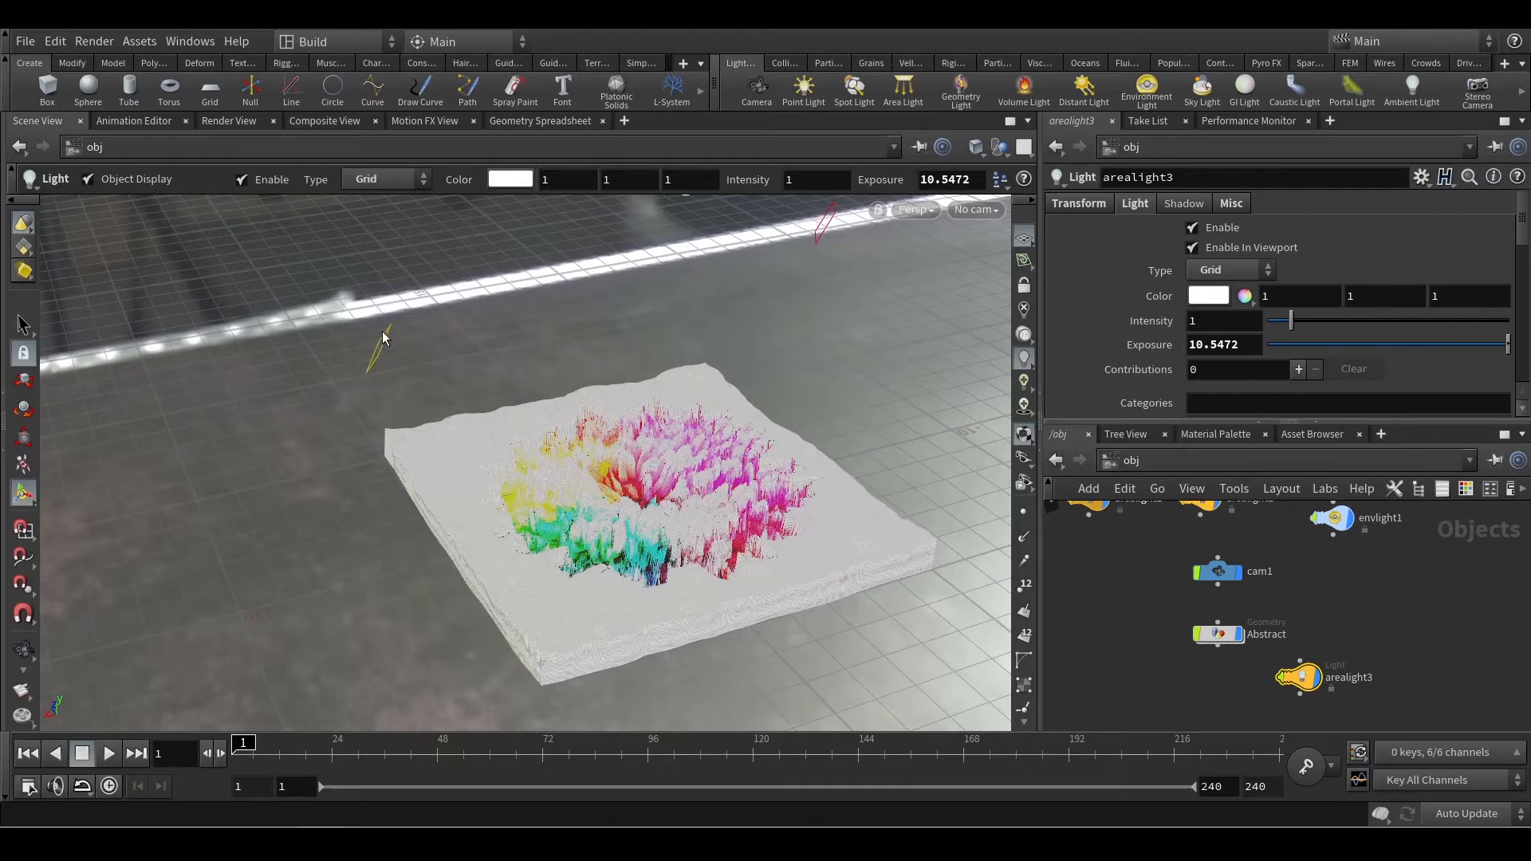
- Look through arealight3 with the view unlocked, and leave the light's view by moving closer to the flower
click(978, 209)
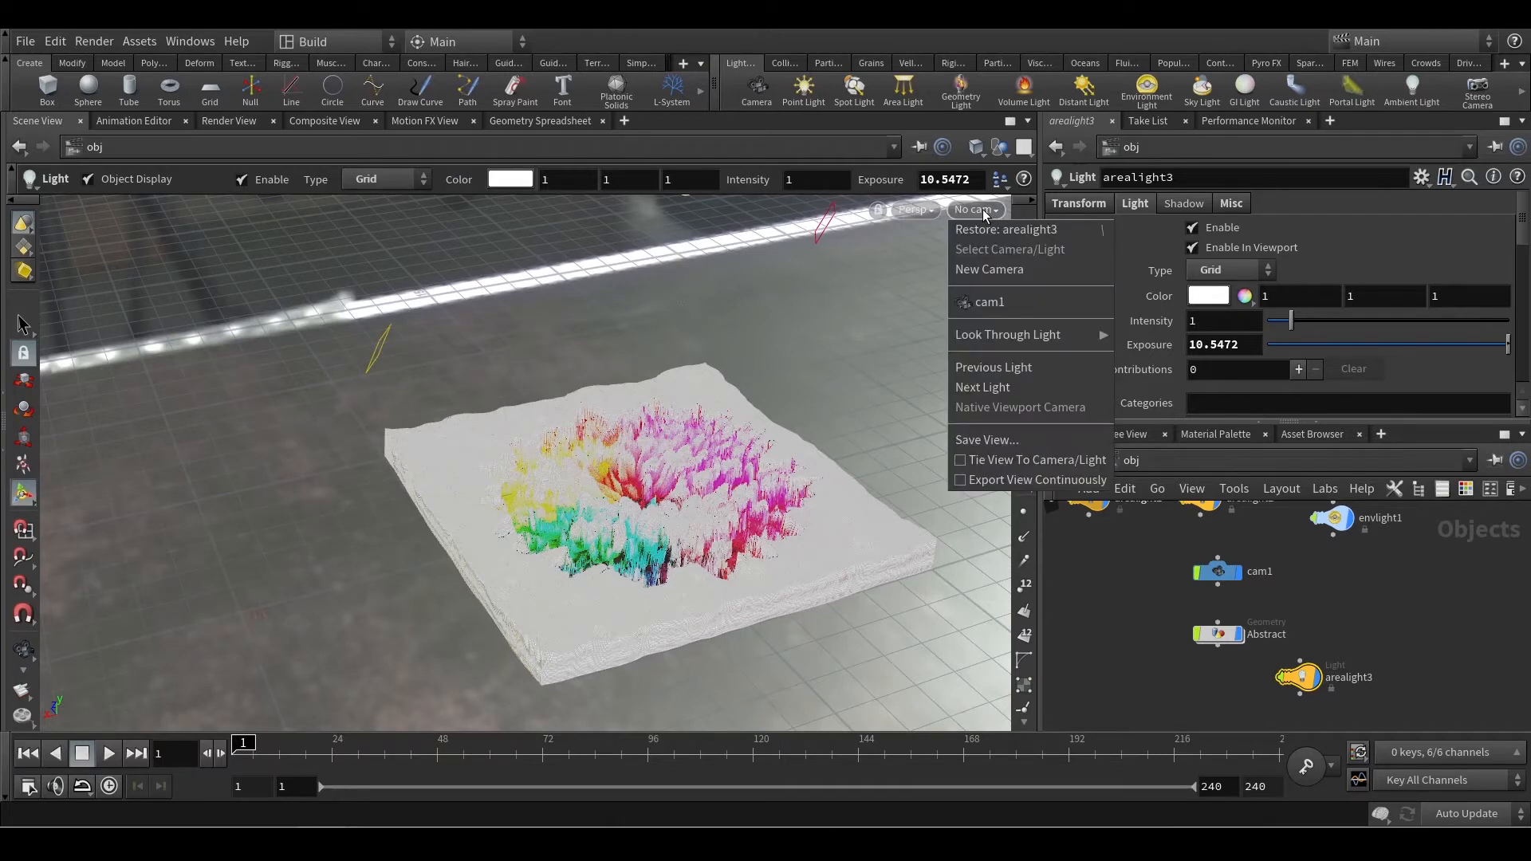
mouse_move(1008, 339)
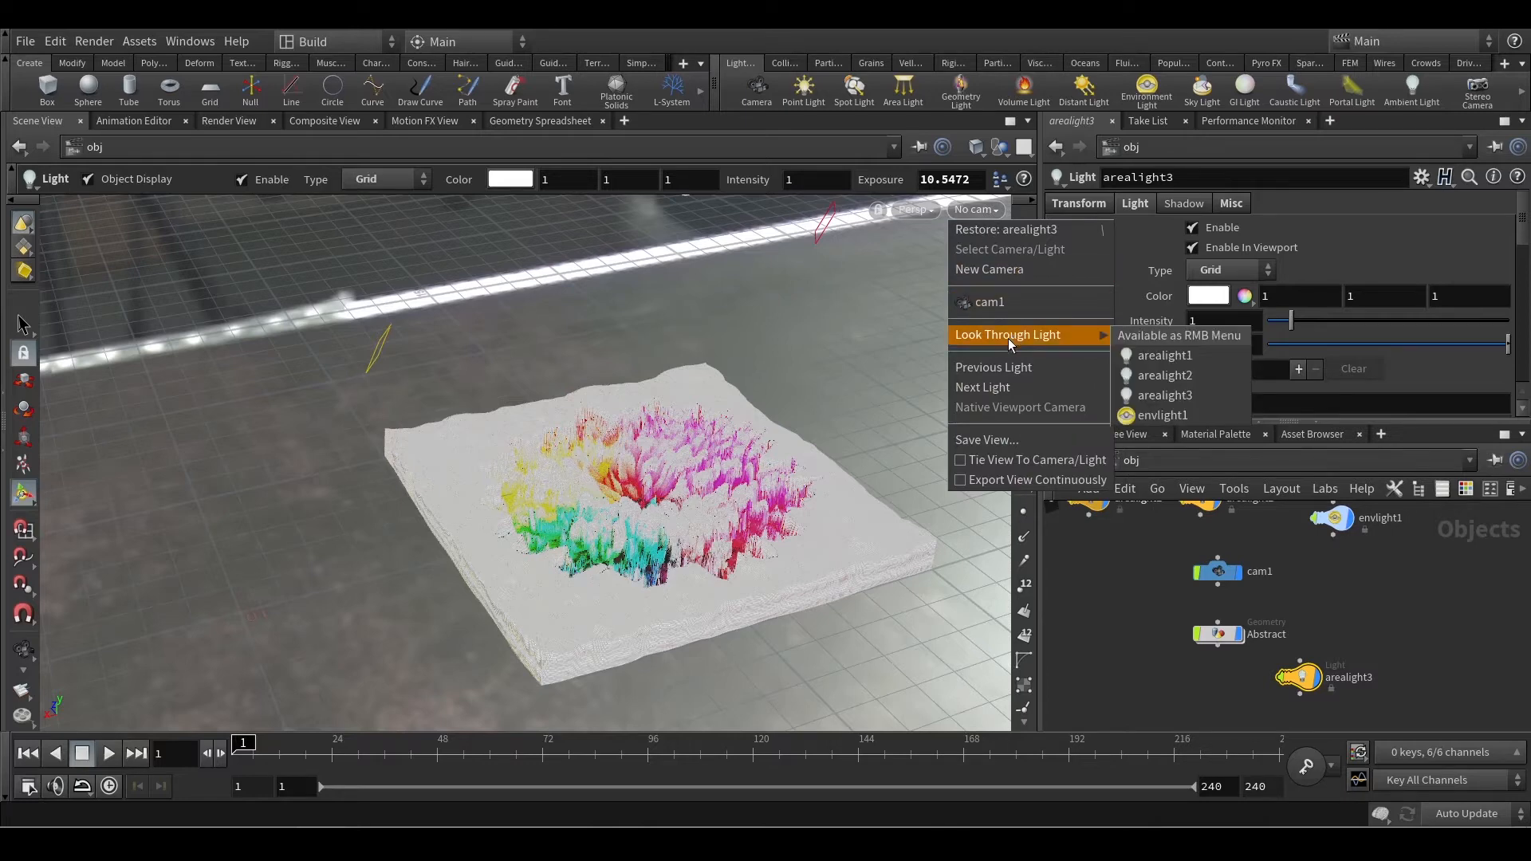
click(1188, 396)
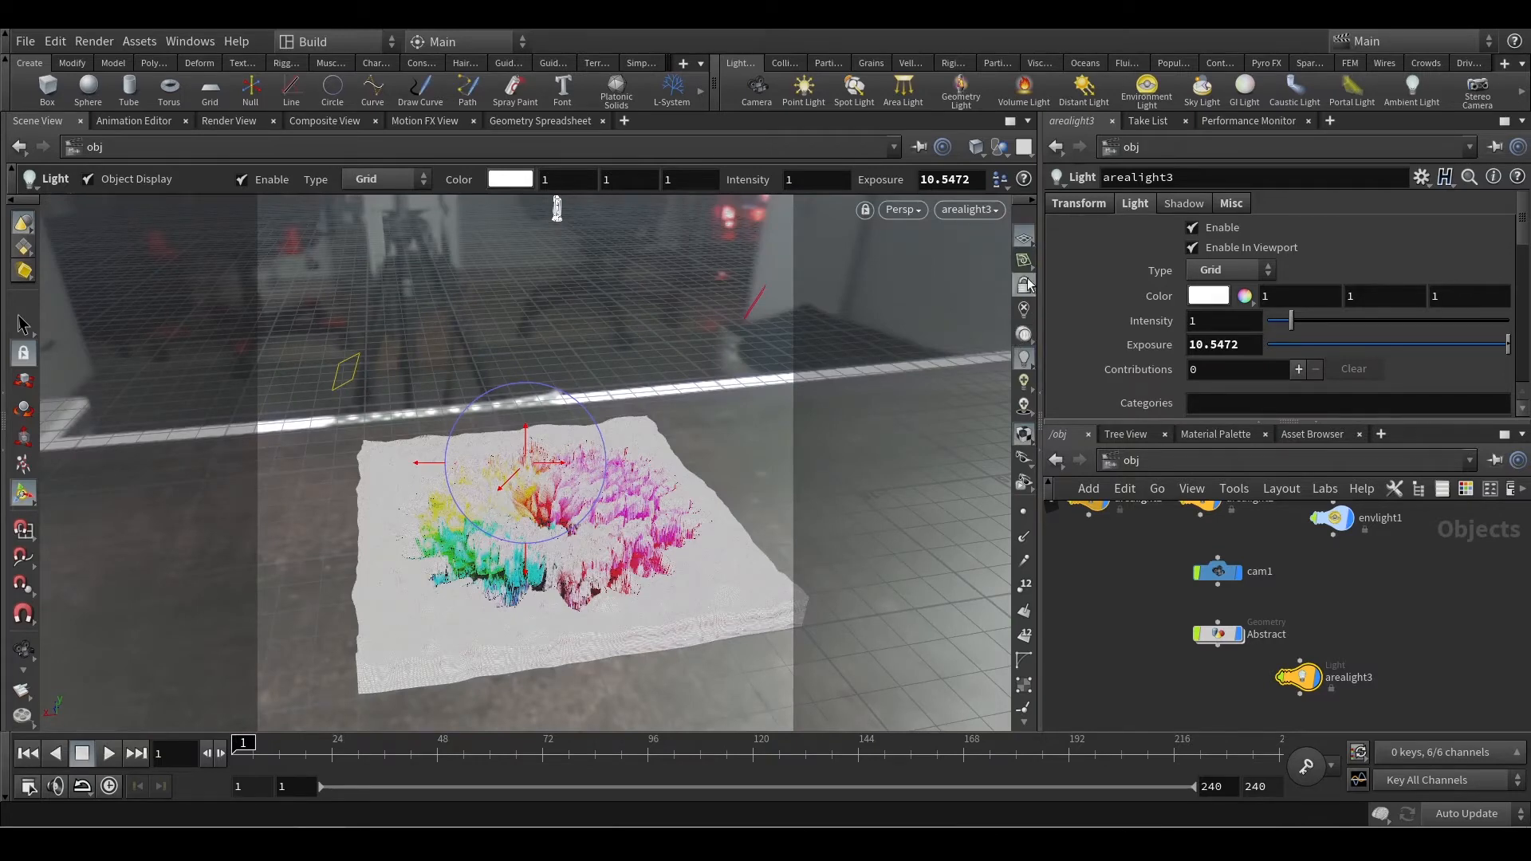
key(Escape)
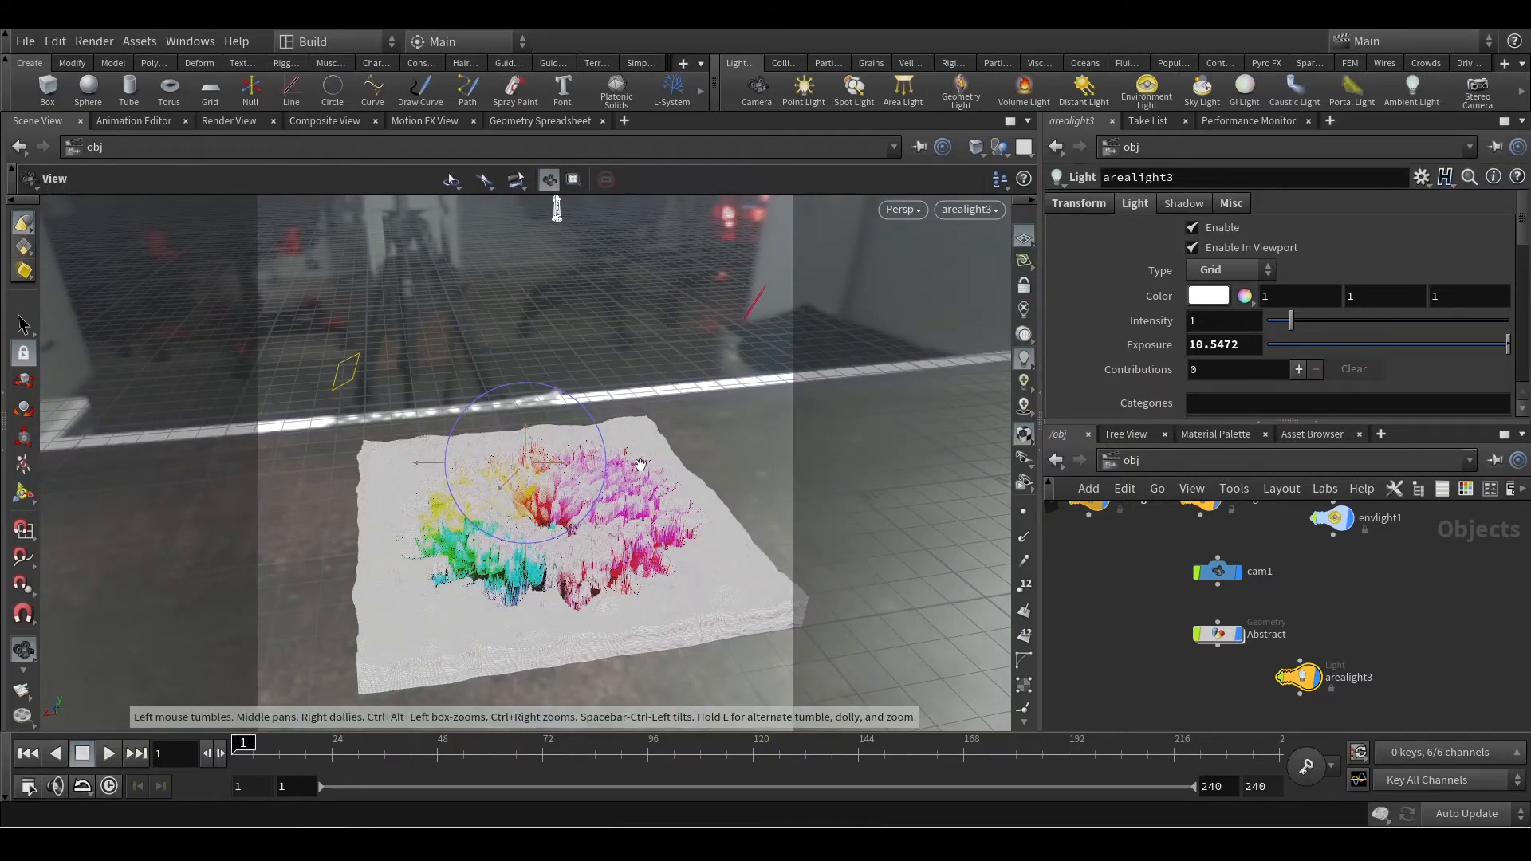
scroll(639, 462, up, 3)
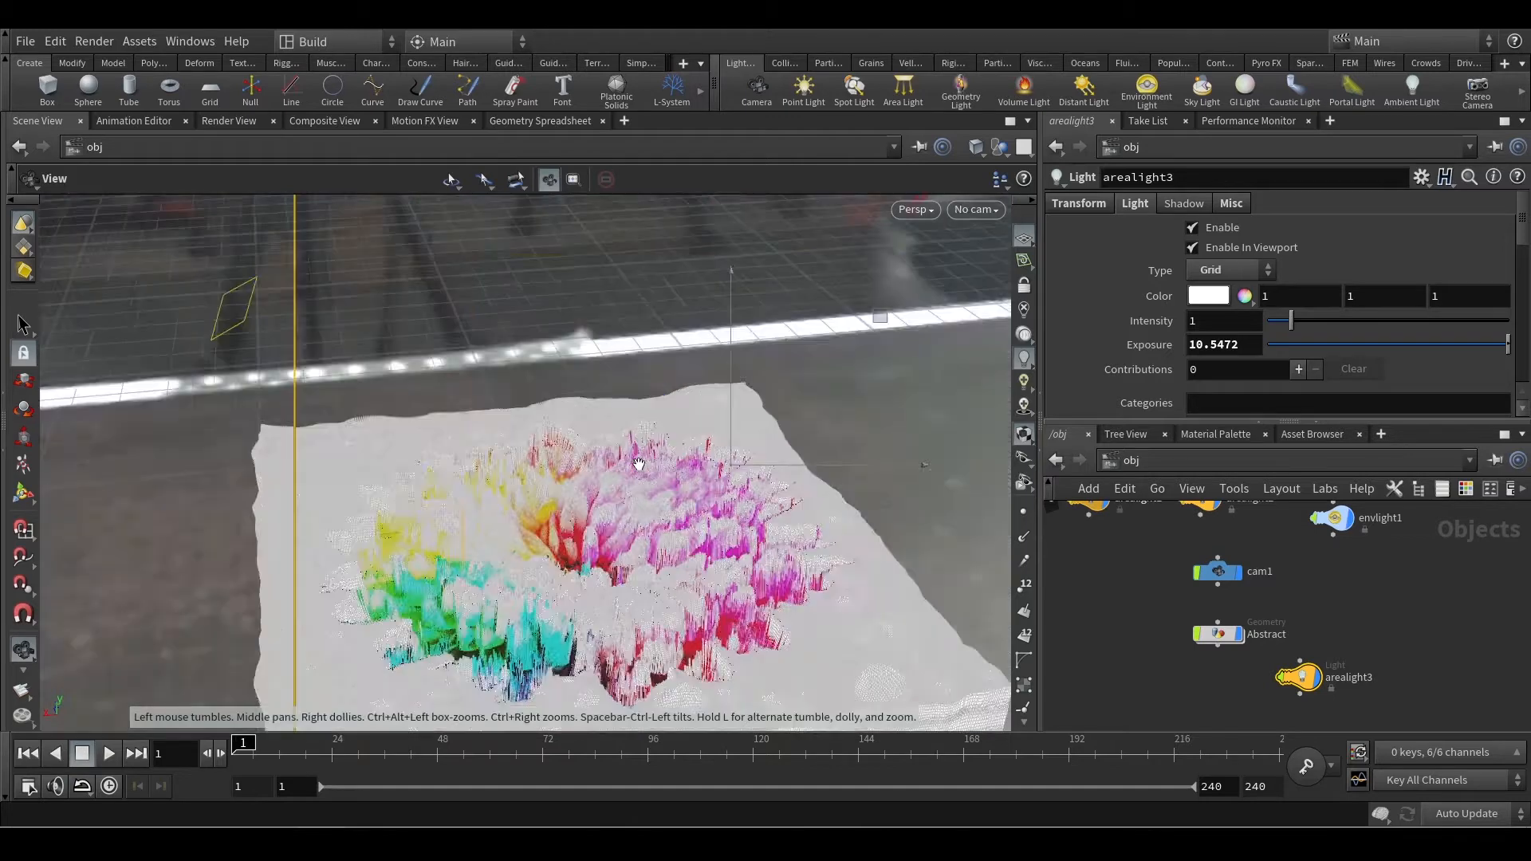
key(Return)
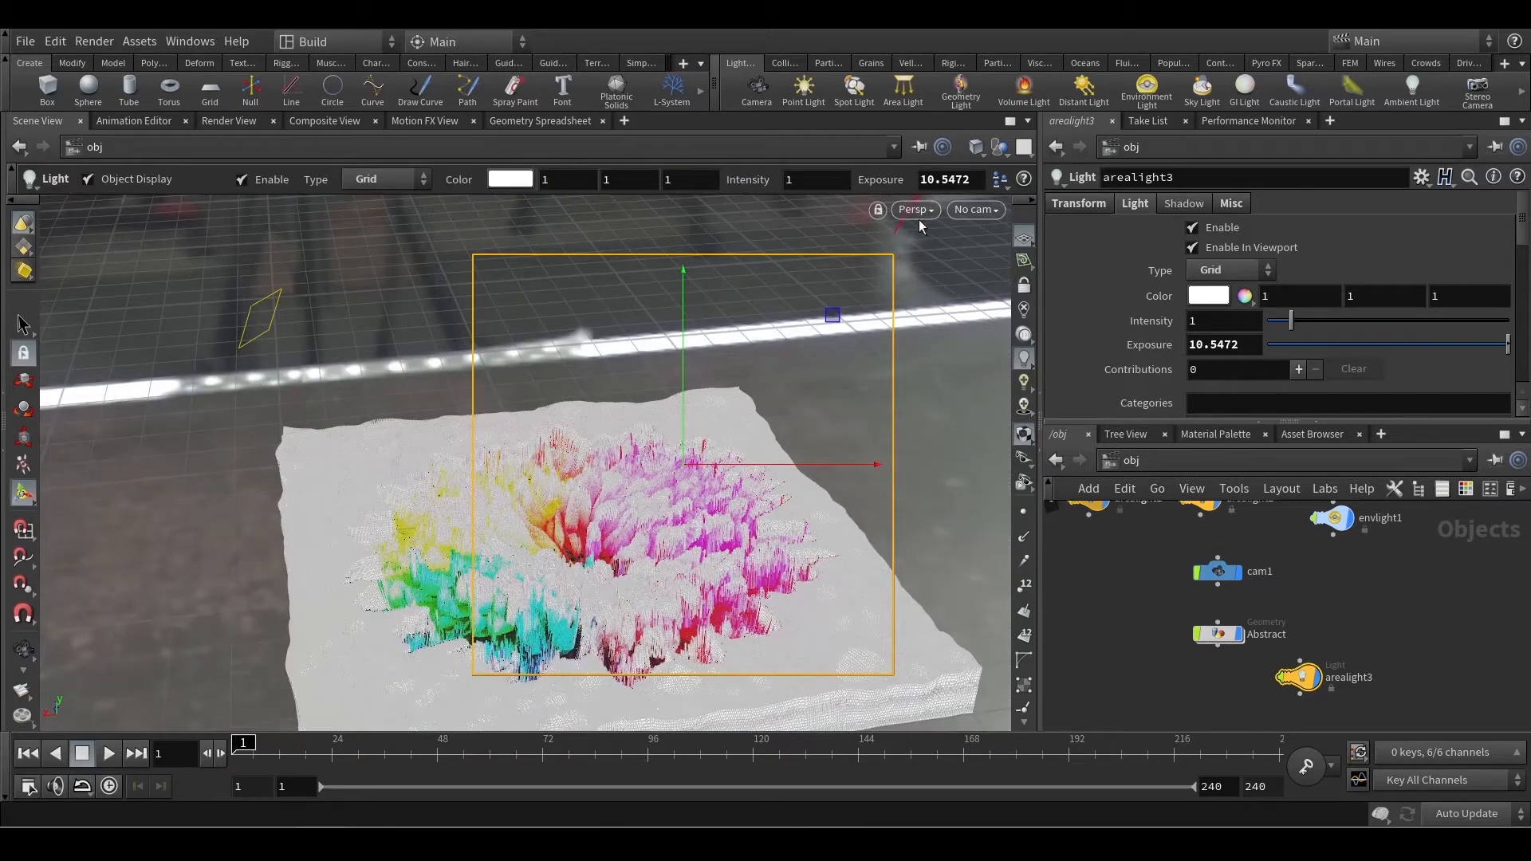
- Return the viewport from the free perspective to looking through arealight3
click(973, 210)
mouse_move(1031, 342)
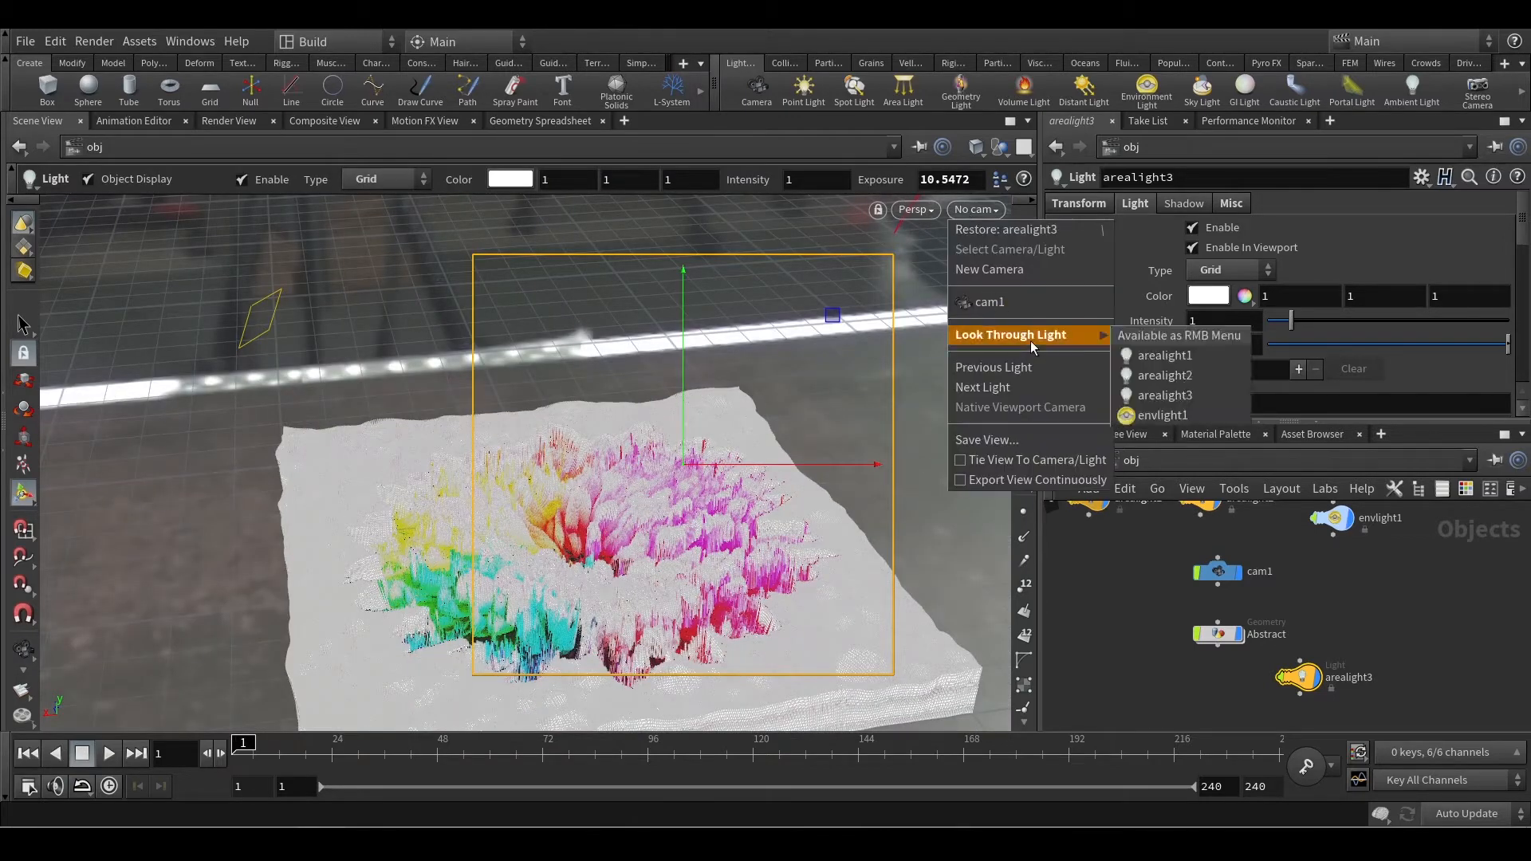
click(1172, 396)
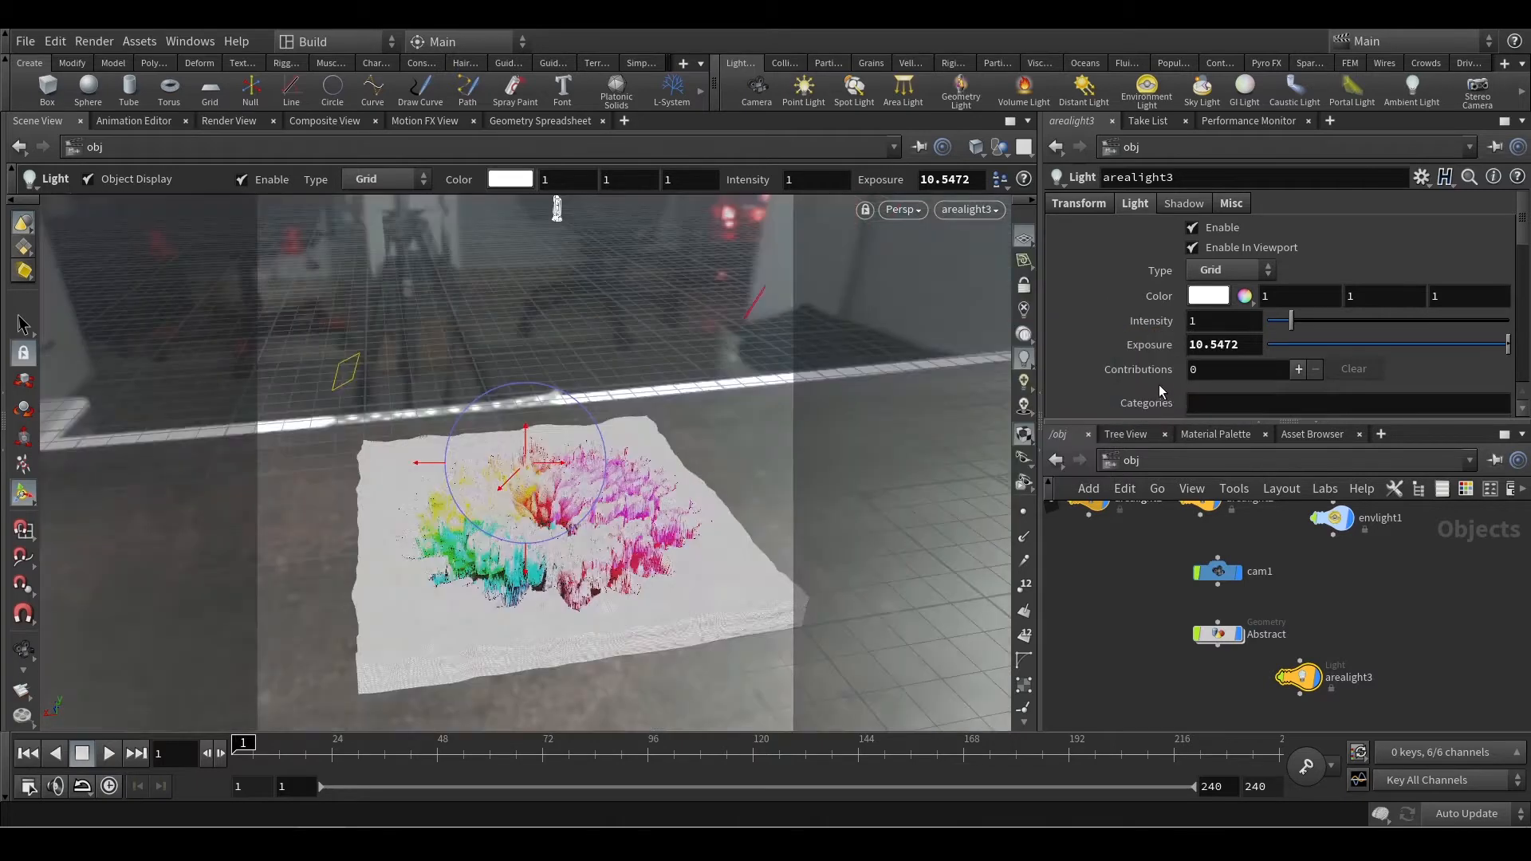
- Lock the view to arealight3 again and reposition the light by orbiting to a higher angle over the flower
click(1025, 295)
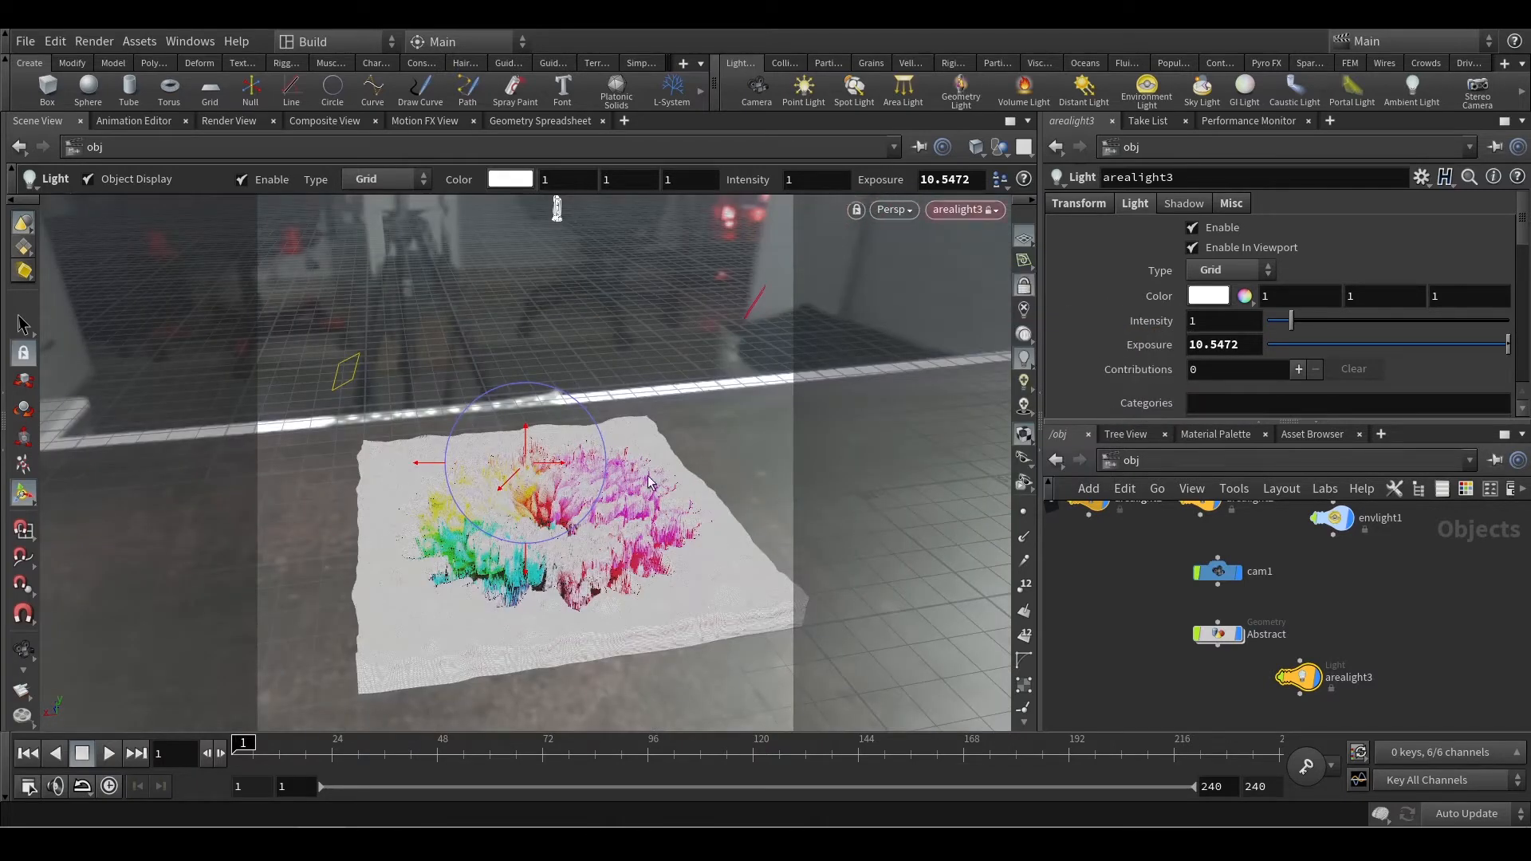
key(Escape)
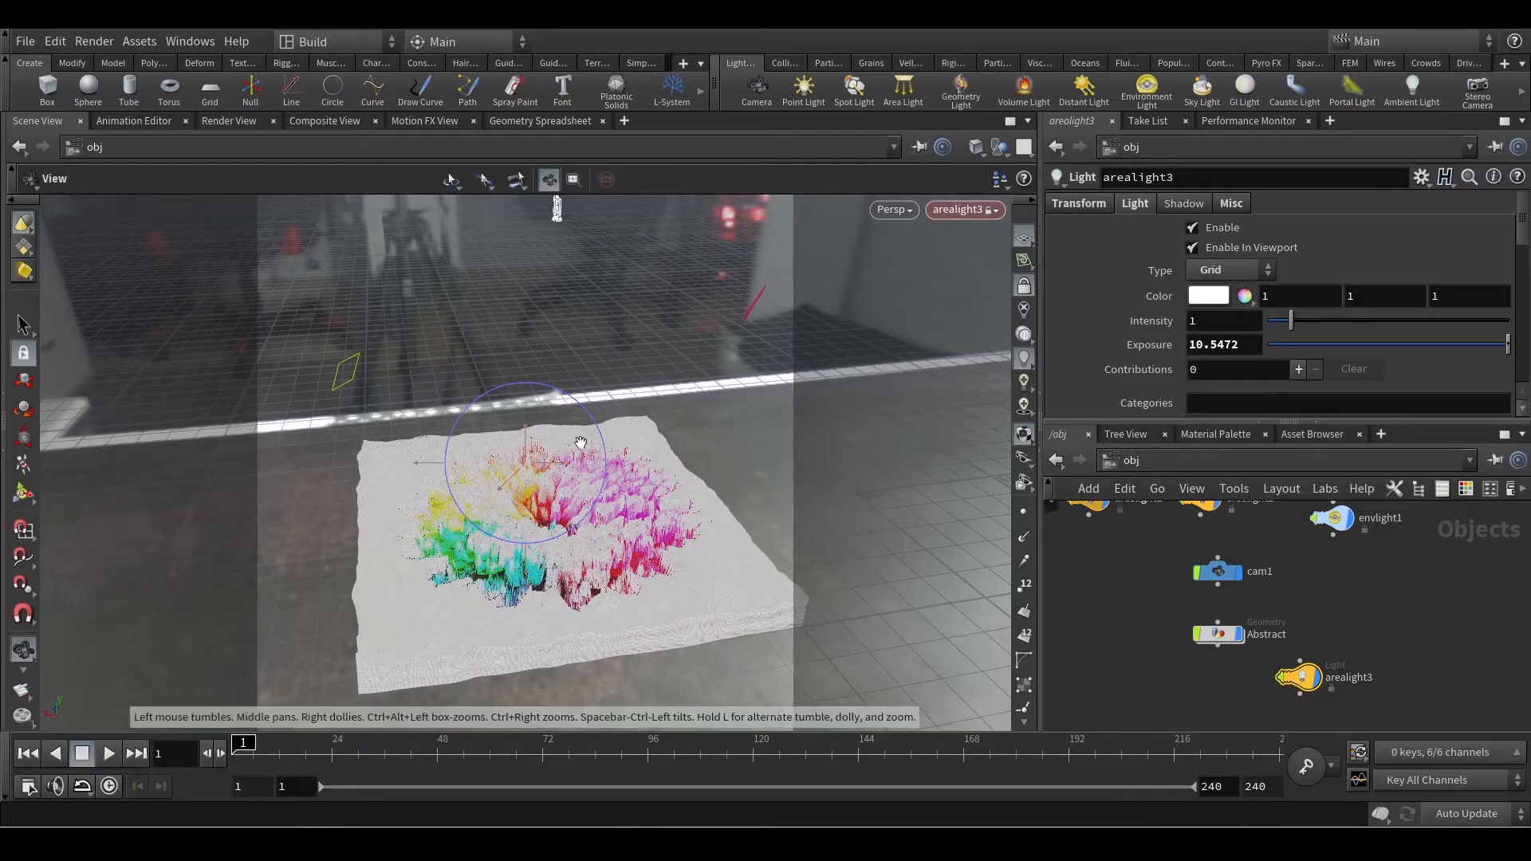
drag(590, 455, 363, 511)
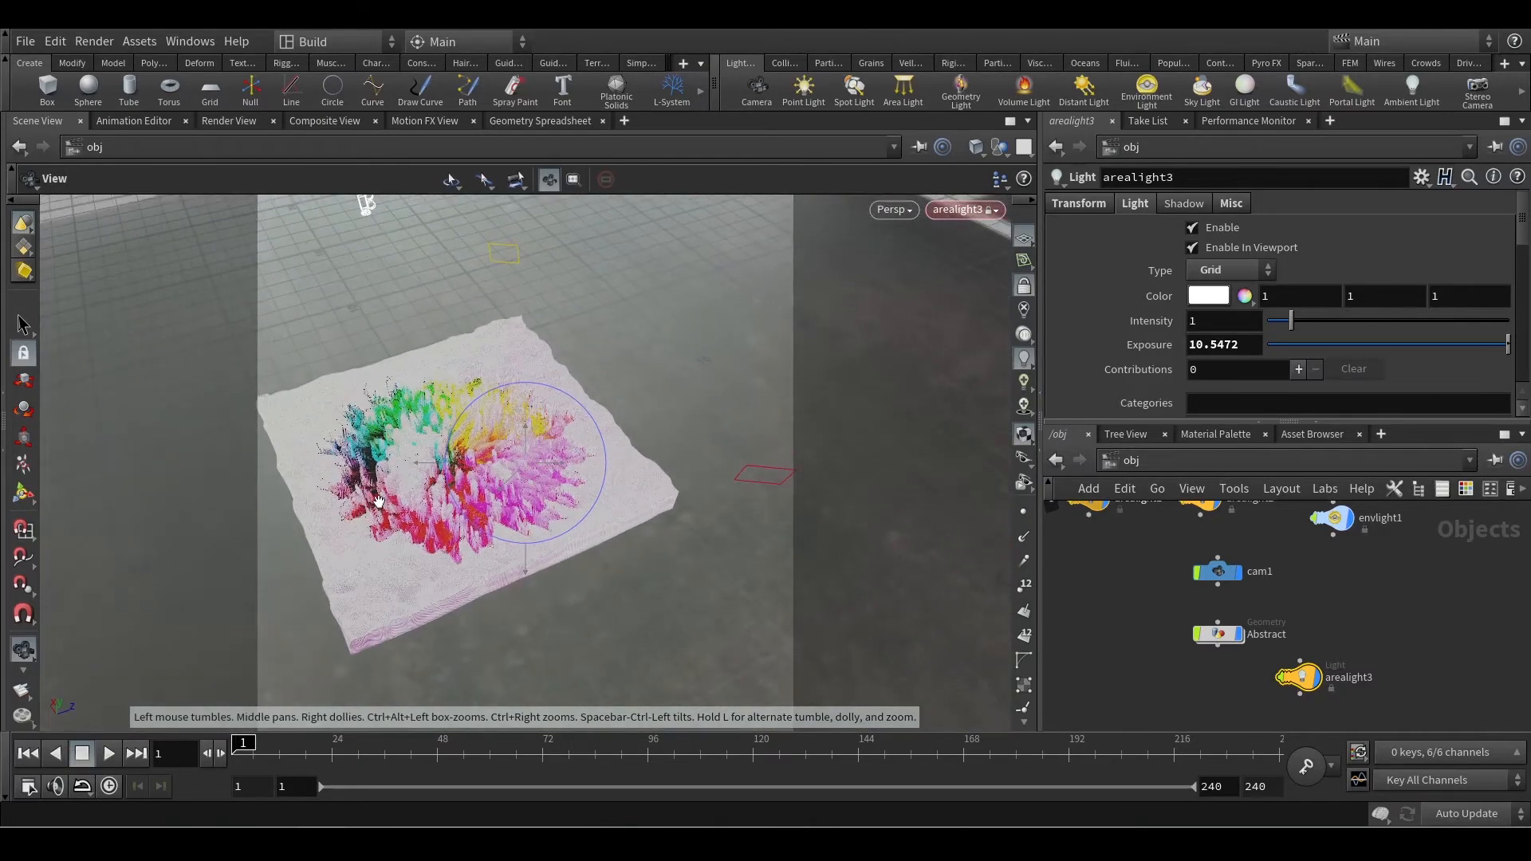
key(Return)
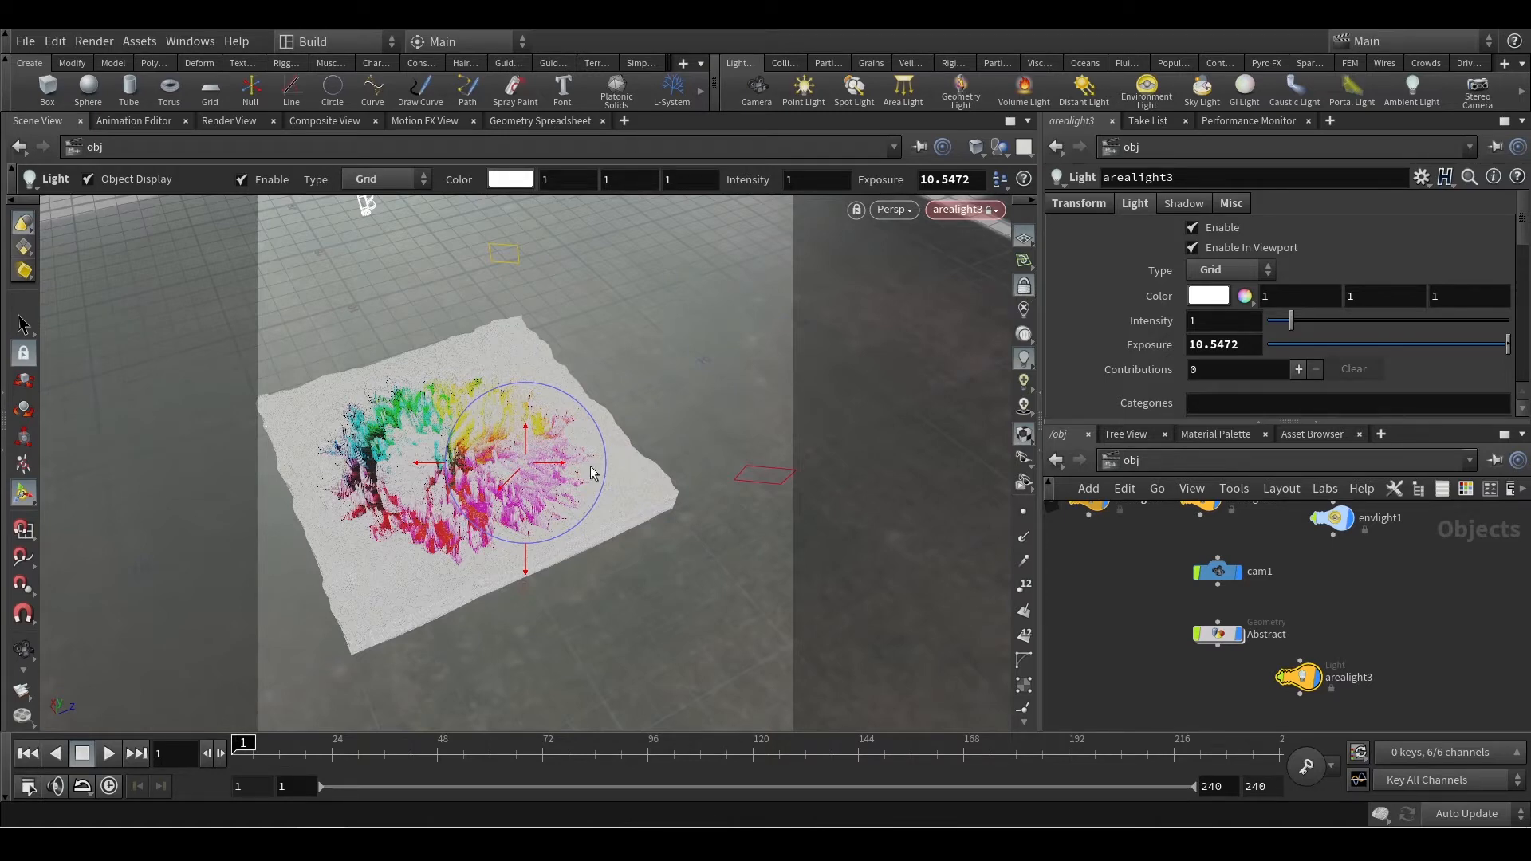
key(Escape)
drag(588, 506, 488, 511)
key(Return)
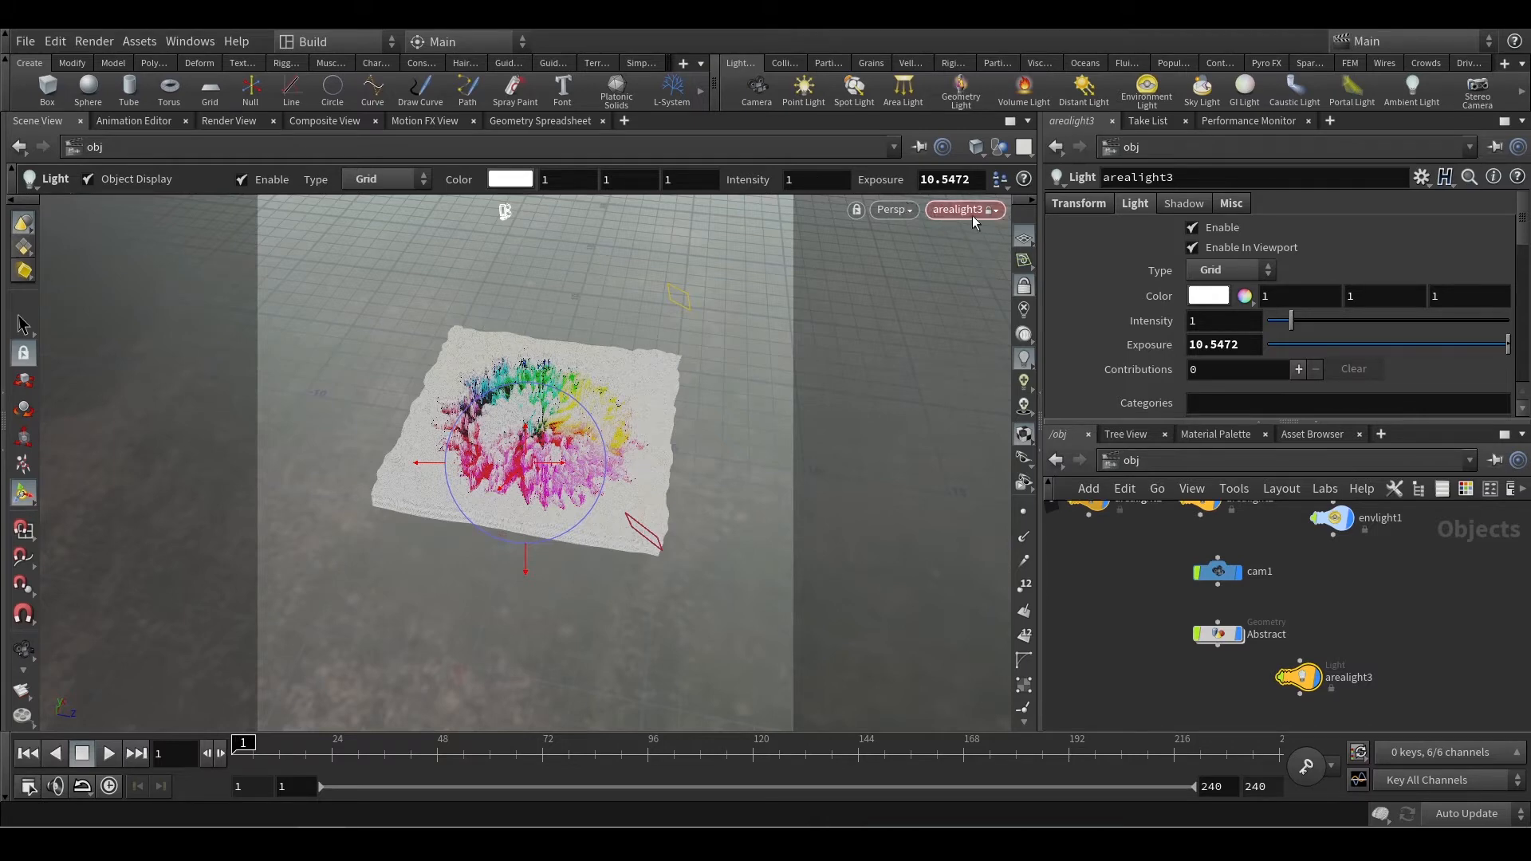
- Unlock the view from arealight3 and examine the lit flower from a free perspective at several angles
click(1027, 292)
key(Escape)
scroll(779, 539, down, 1)
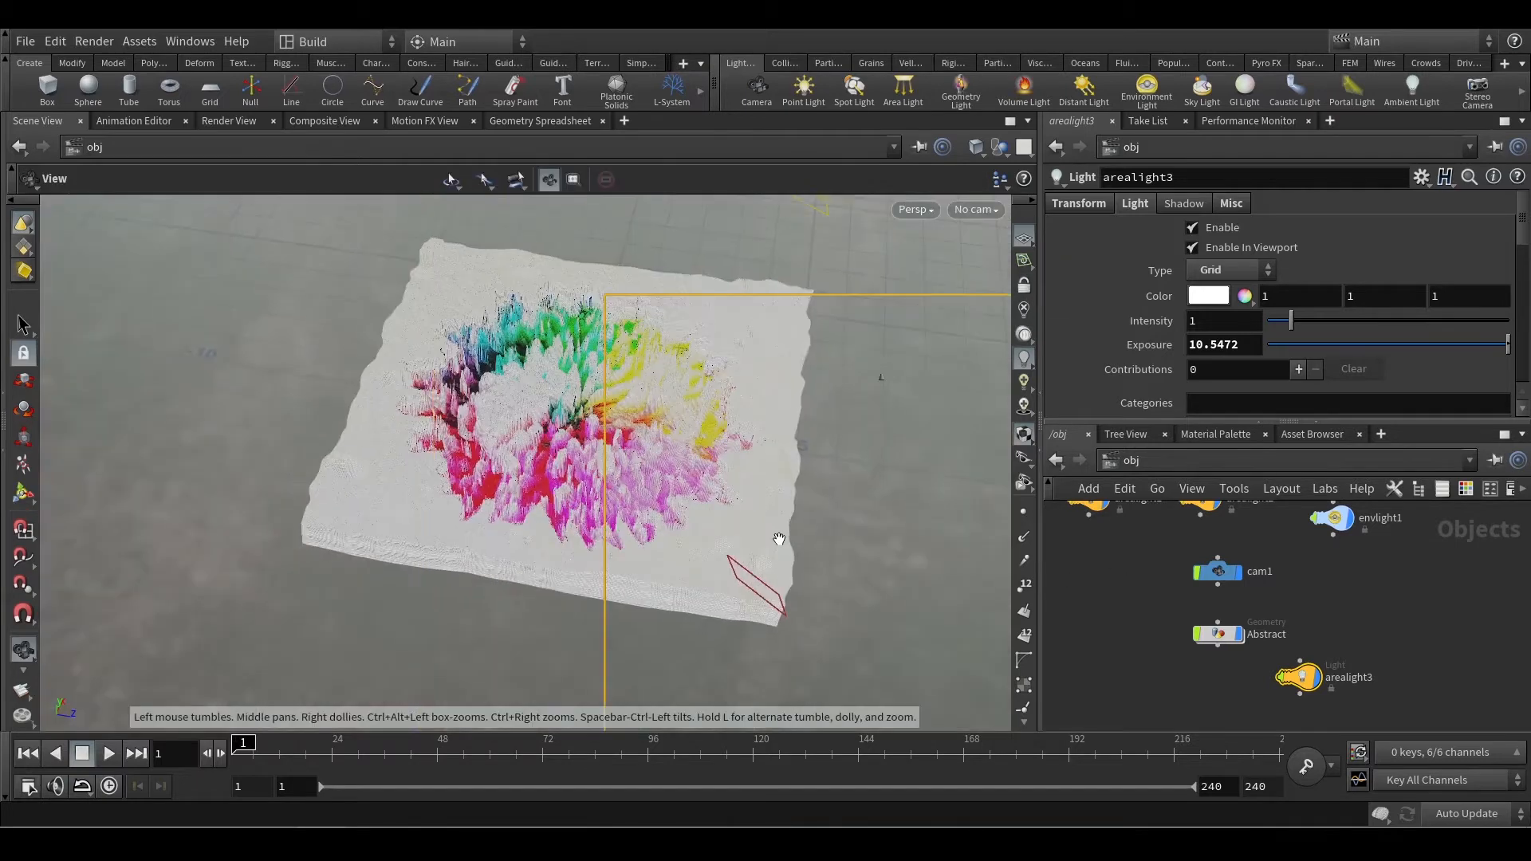
key(Return)
key(Escape)
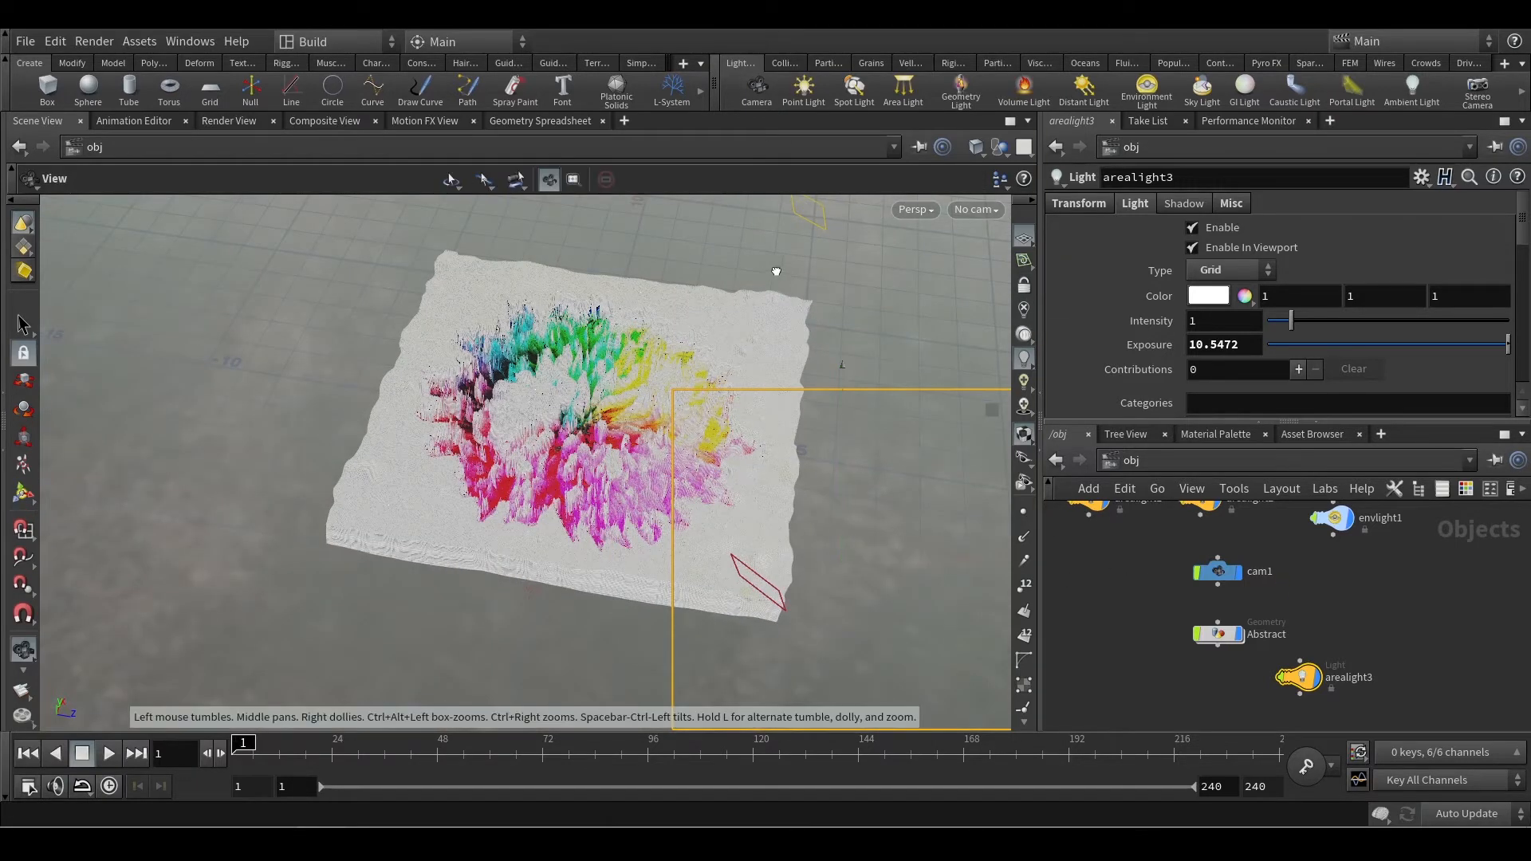
drag(817, 258, 726, 445)
key(Return)
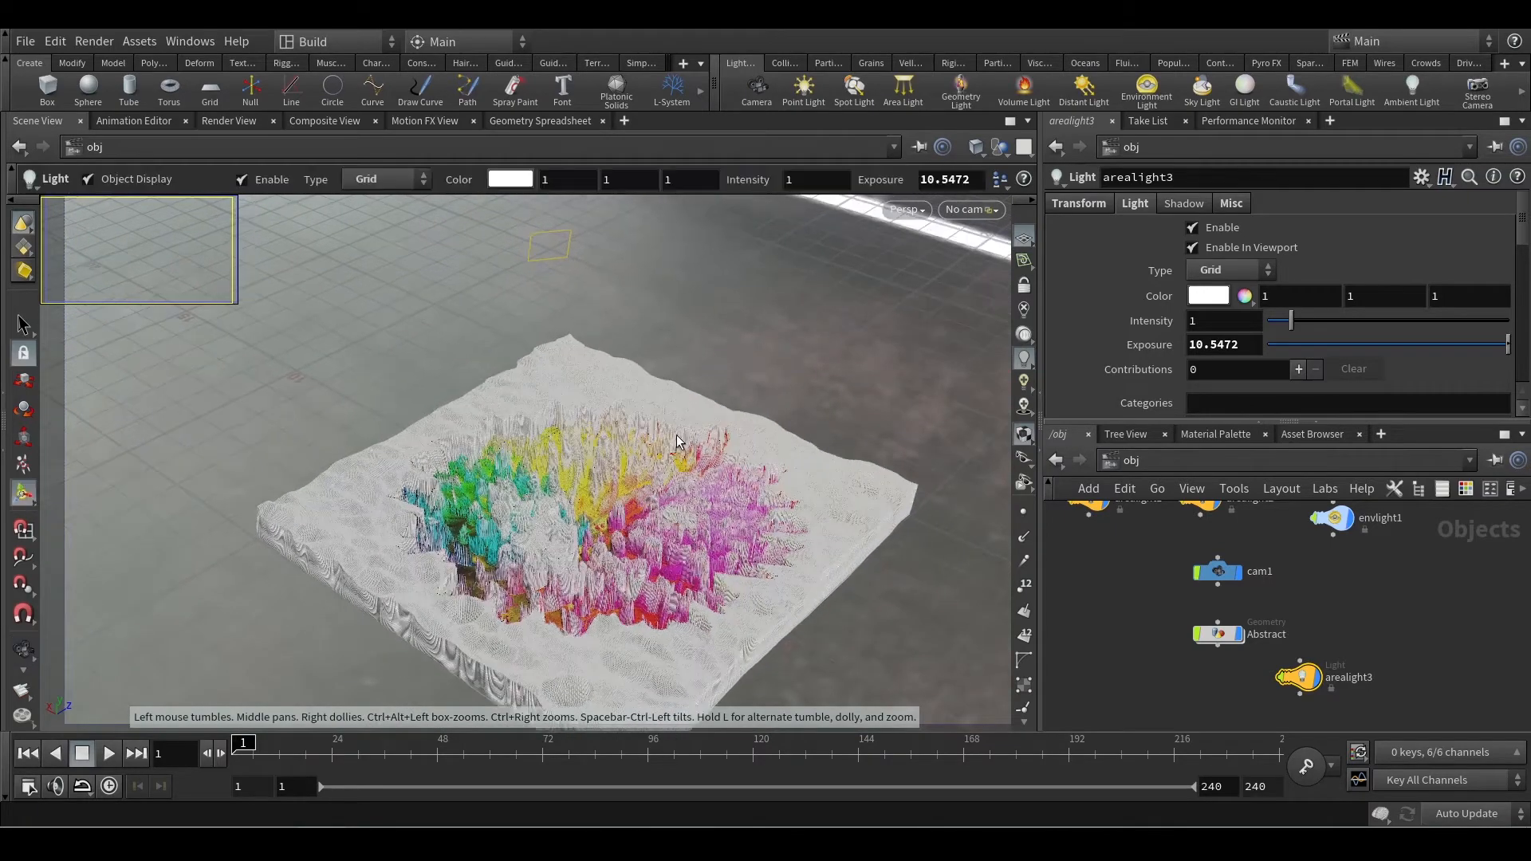
- Undo the last camera changes, frame the flower's centre in a low close-up, and create a new camera from that view
key(Escape)
key(ctrl+z)
key(ctrl+z)
alt+drag(826, 416, 834, 418)
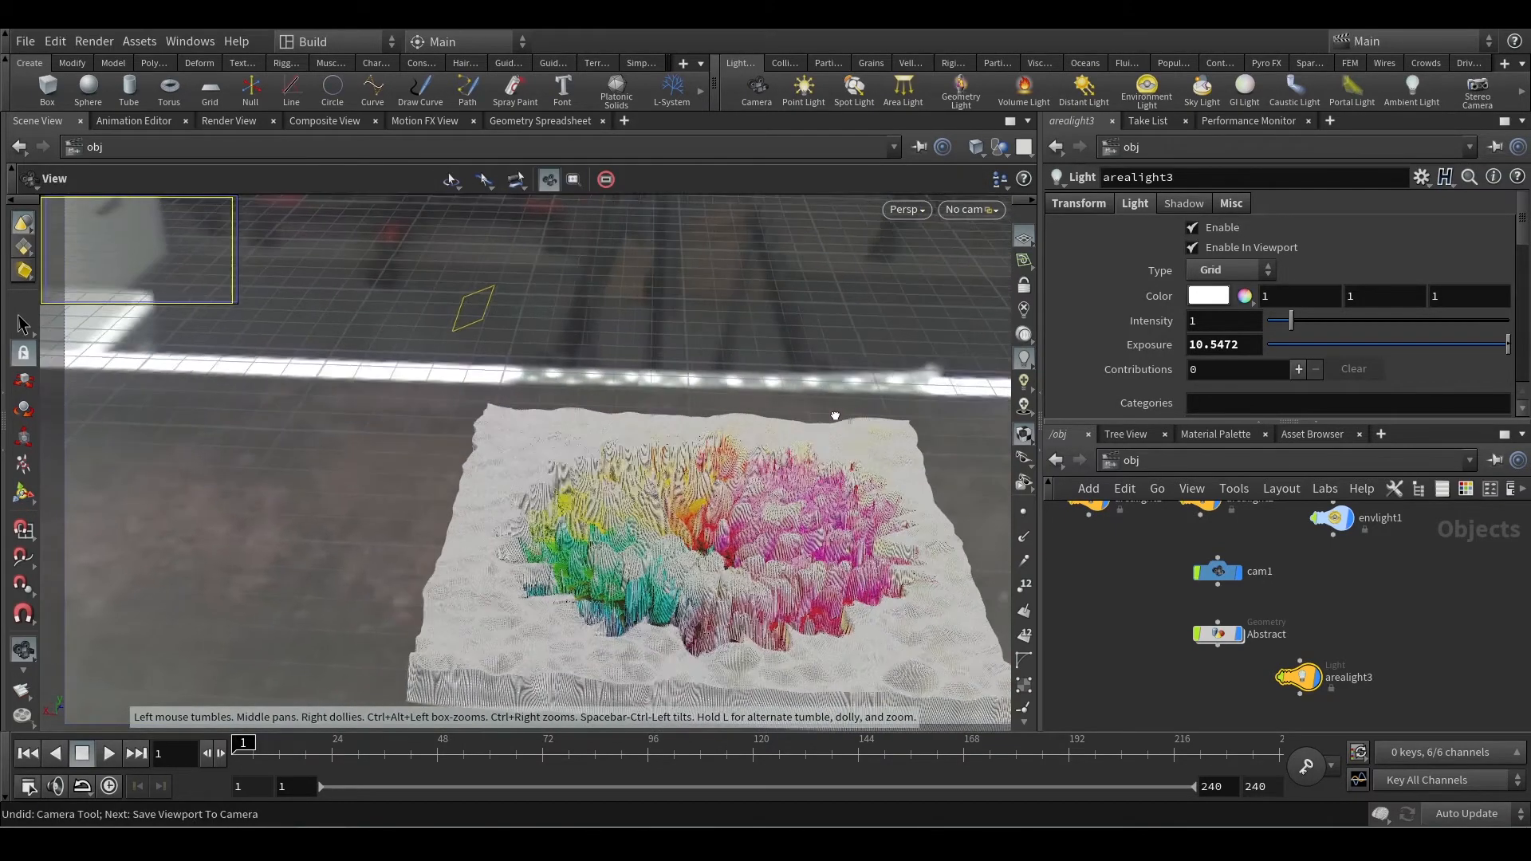
alt+drag(762, 483, 549, 404)
right_drag(550, 404, 550, 419)
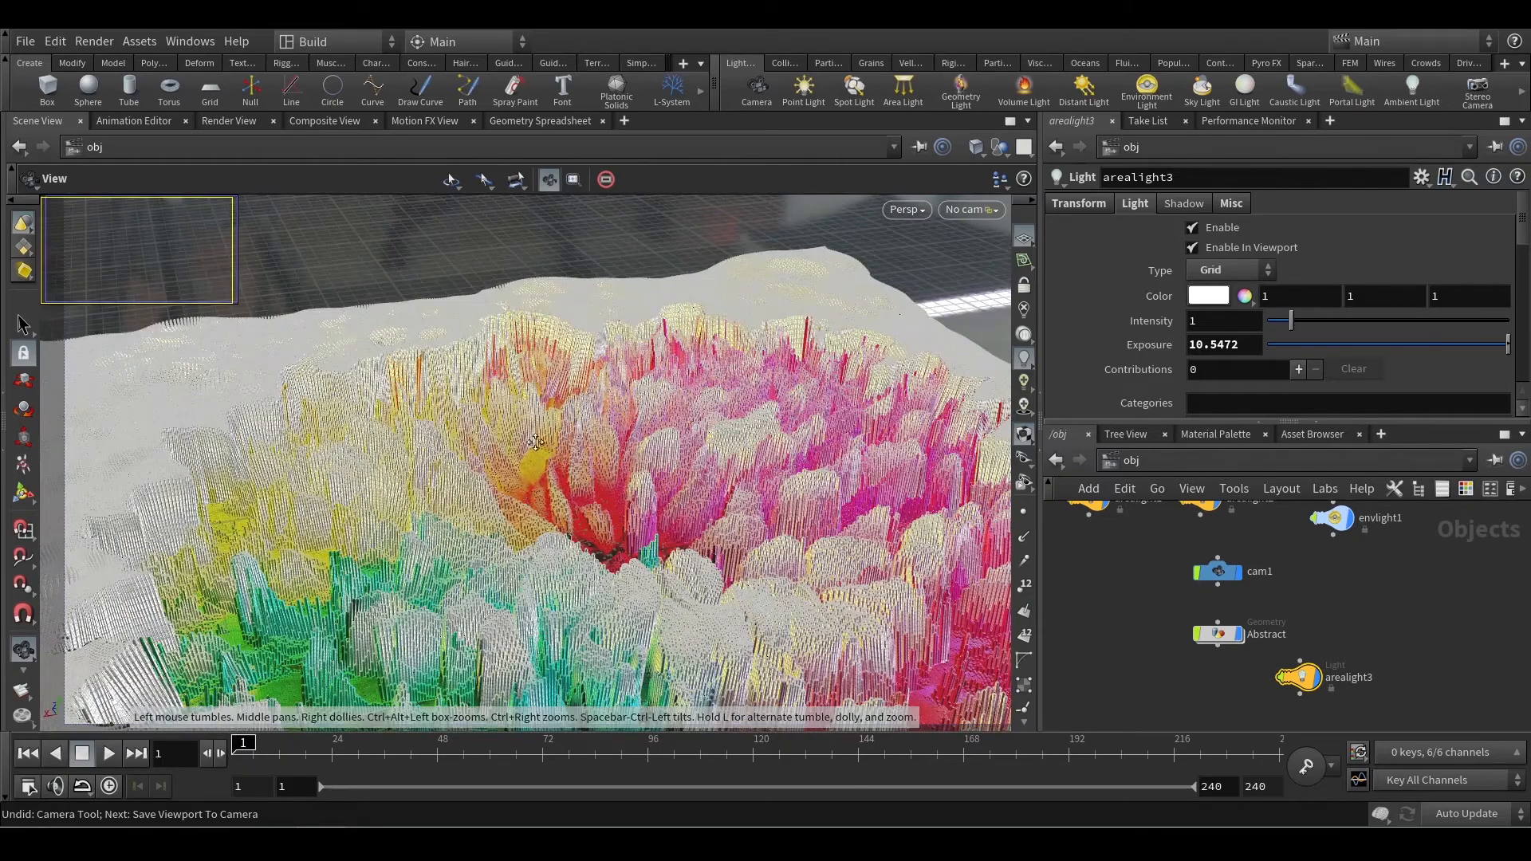
scroll(548, 439, up, 5)
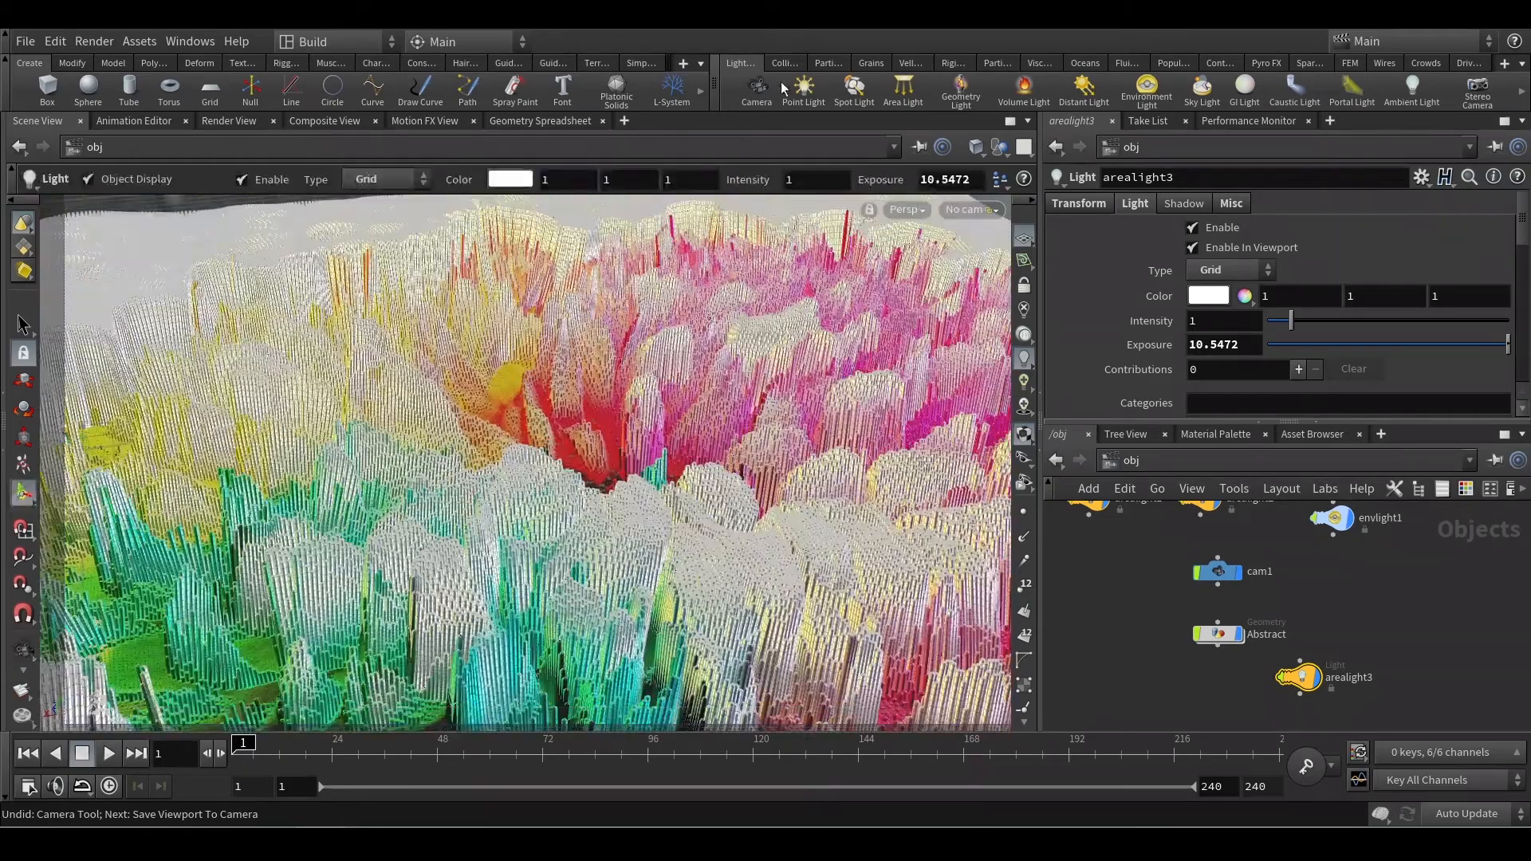
ctrl+click(765, 94)
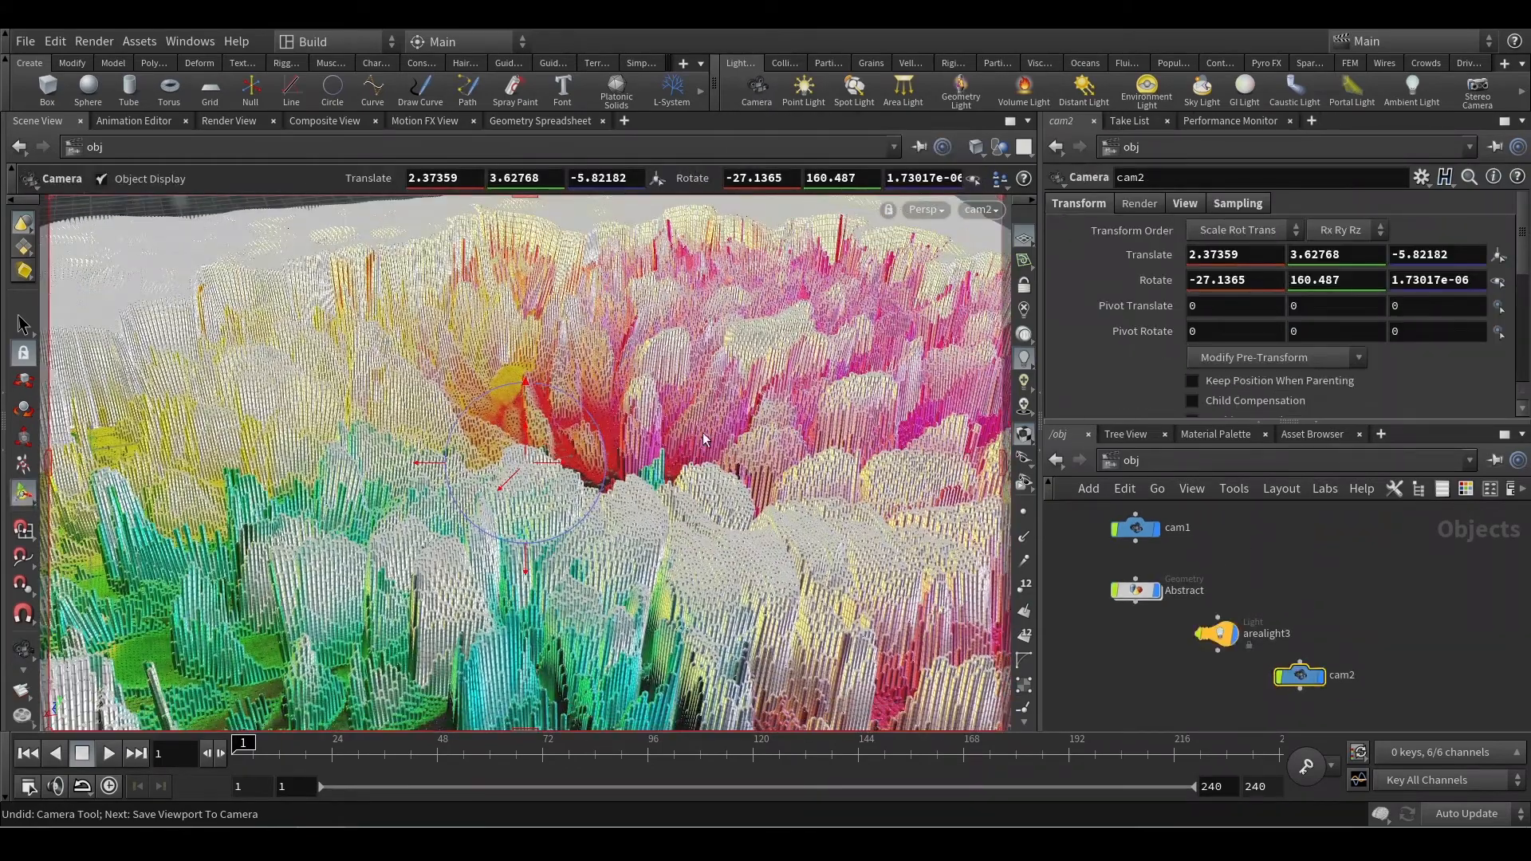
- Undo the last transform change on cam2 and select envlight1 in the object network
key(ctrl+z)
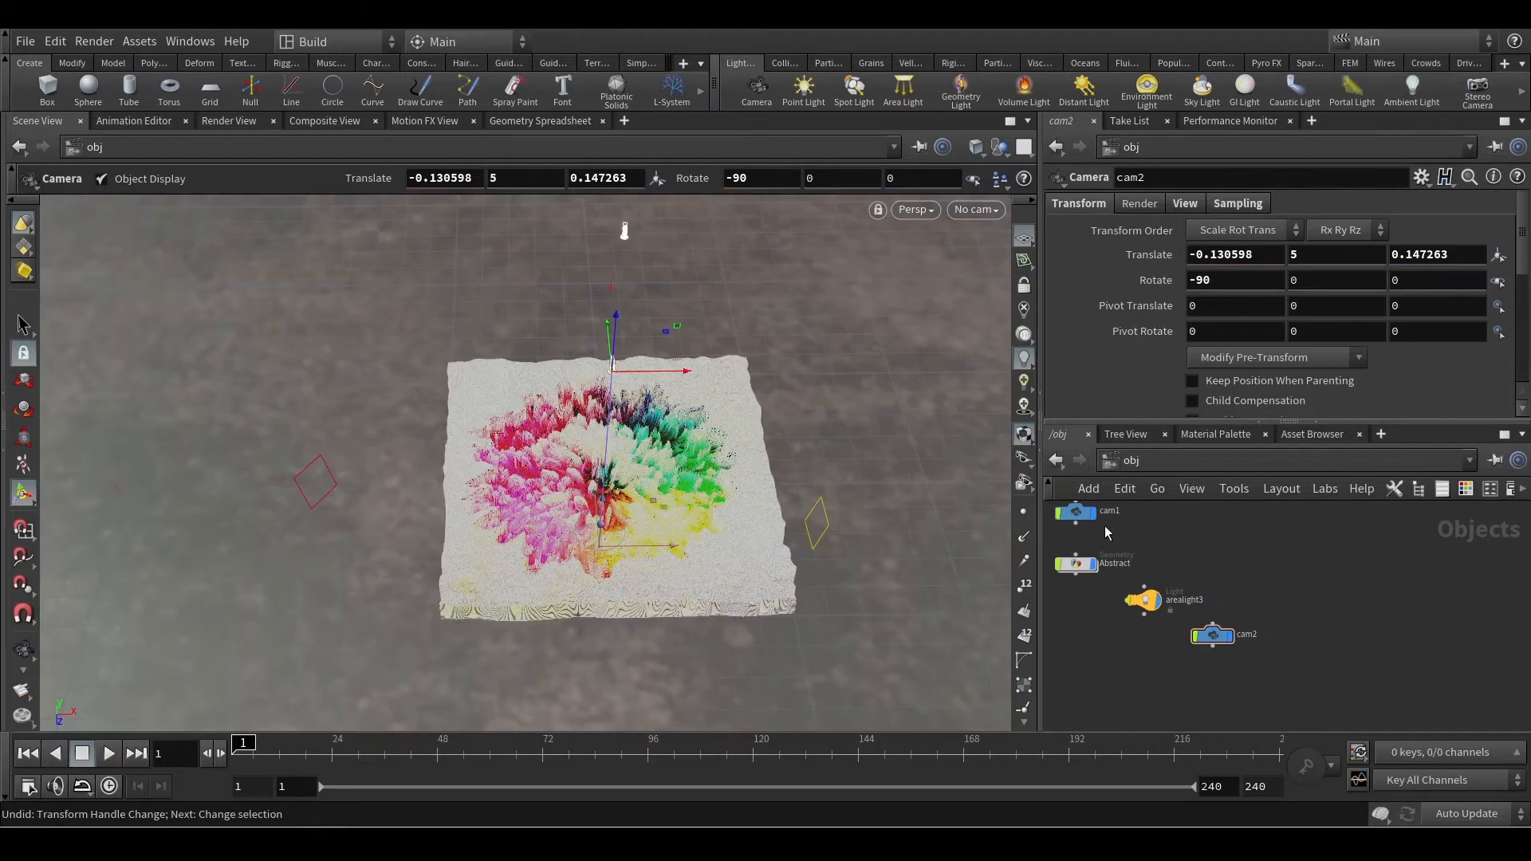
scroll(1267, 580, up, 5)
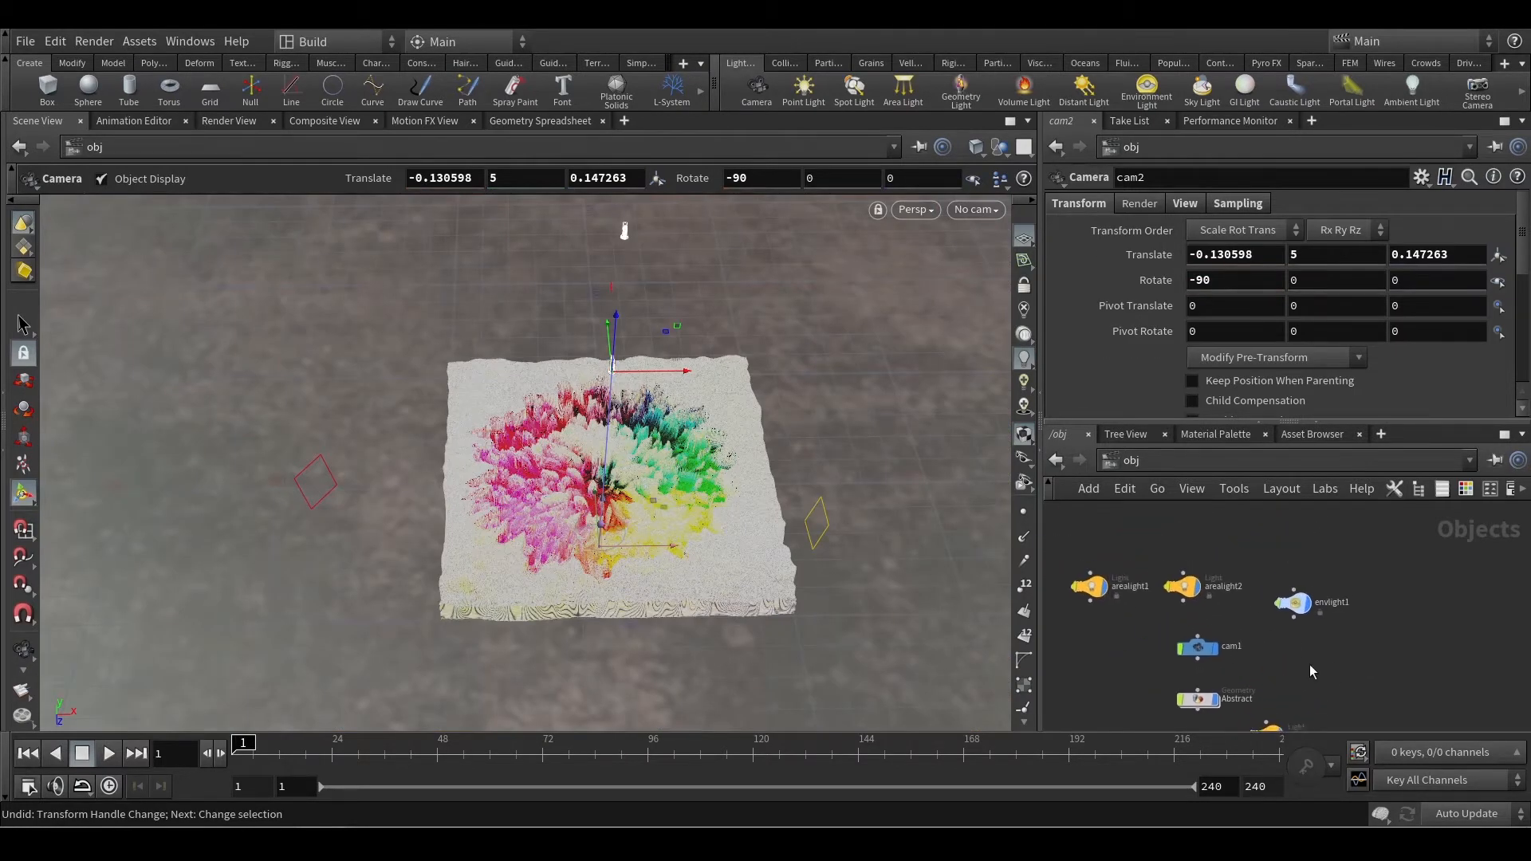
middle_drag(1364, 624, 1353, 670)
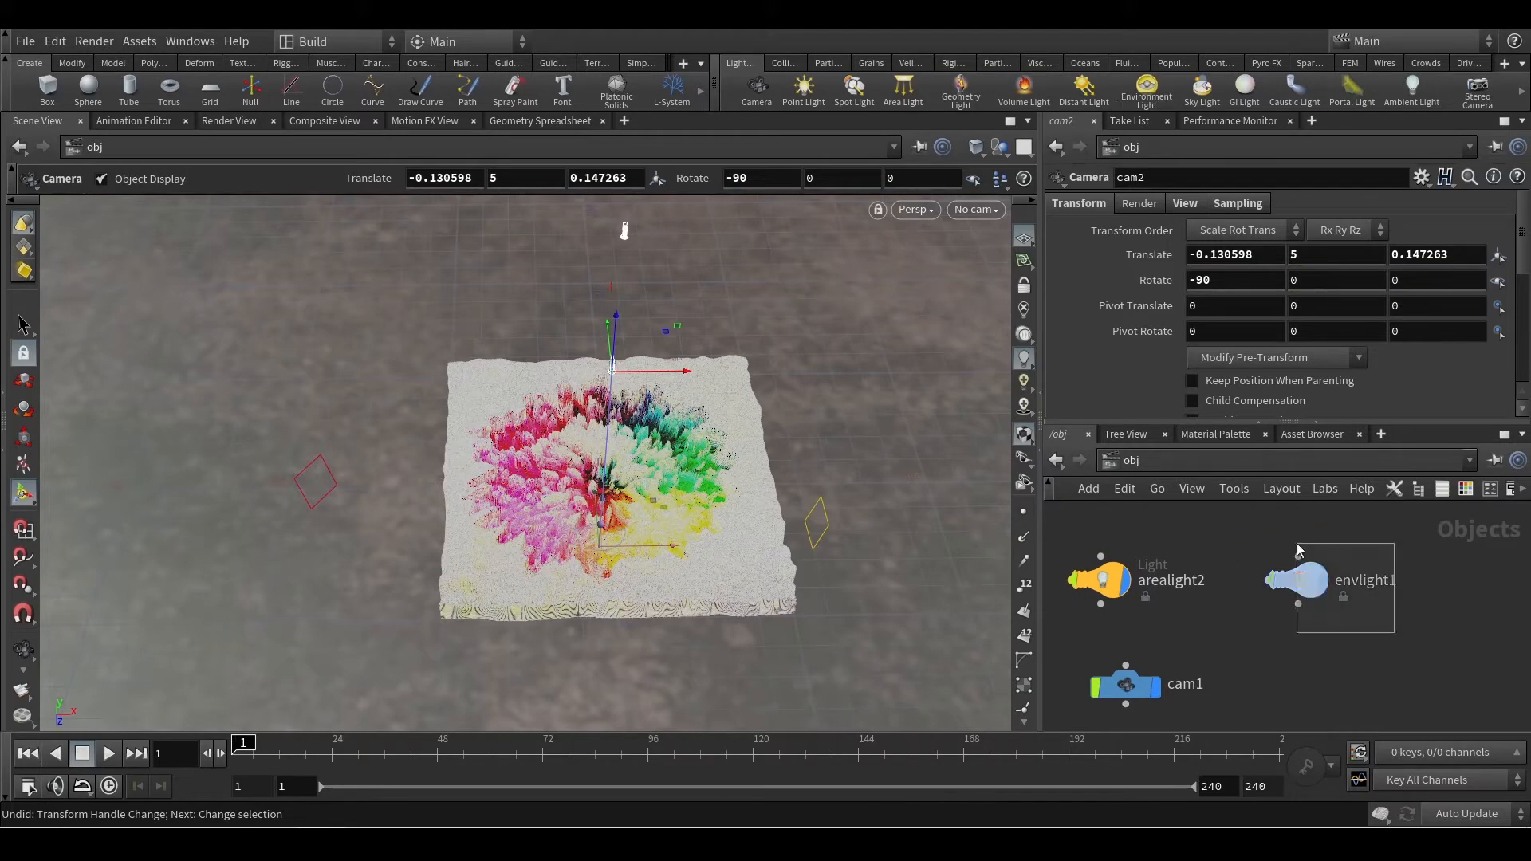
- Switch to Photoshop and examine the environment map HDR.exr up close and in full
drag(731, 254, 404, 503)
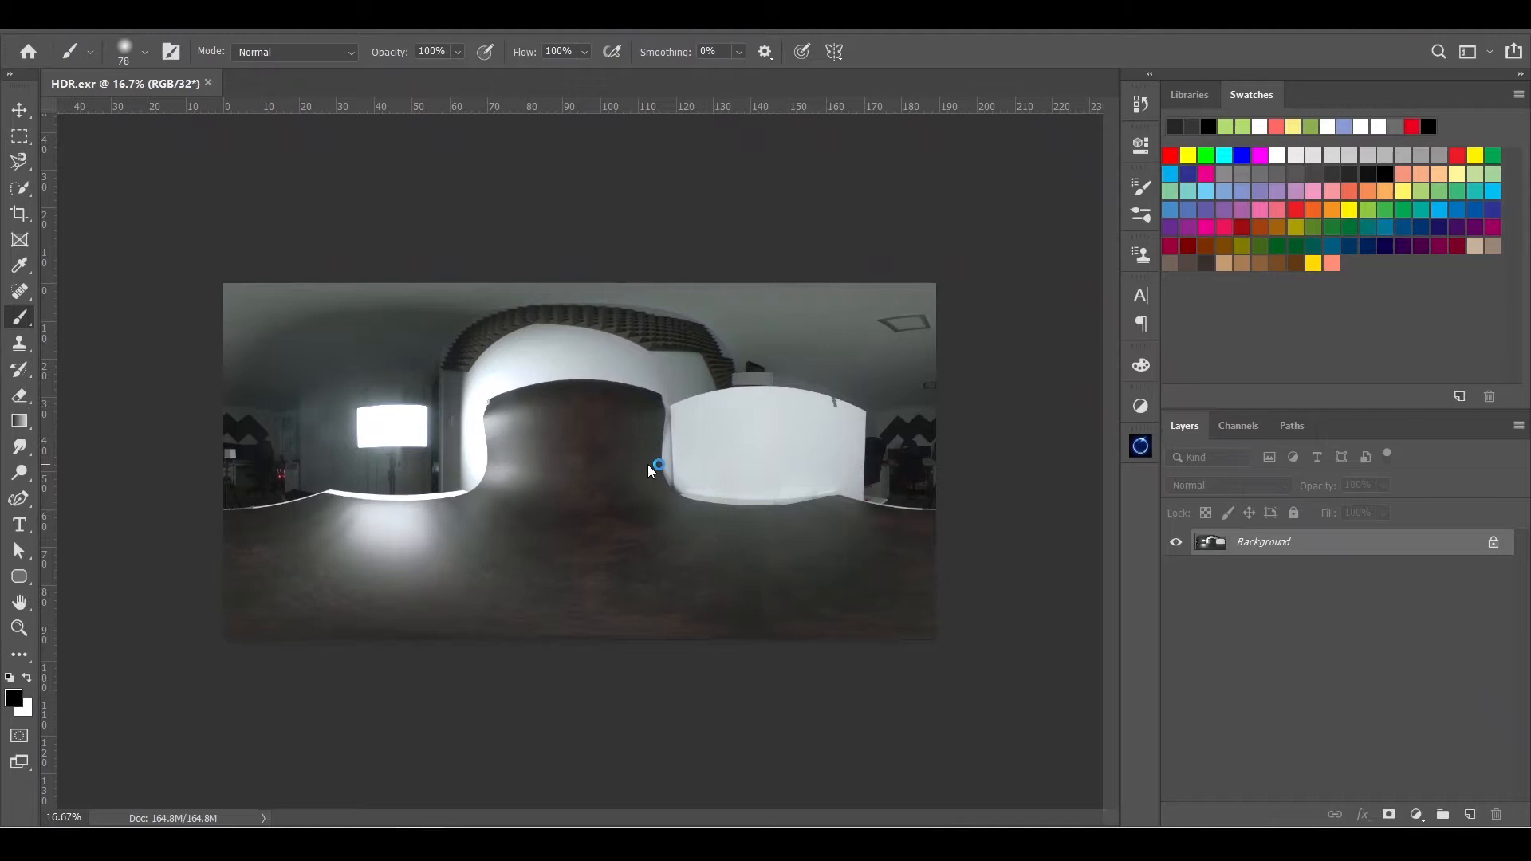
alt+scroll(650, 466, up, 5)
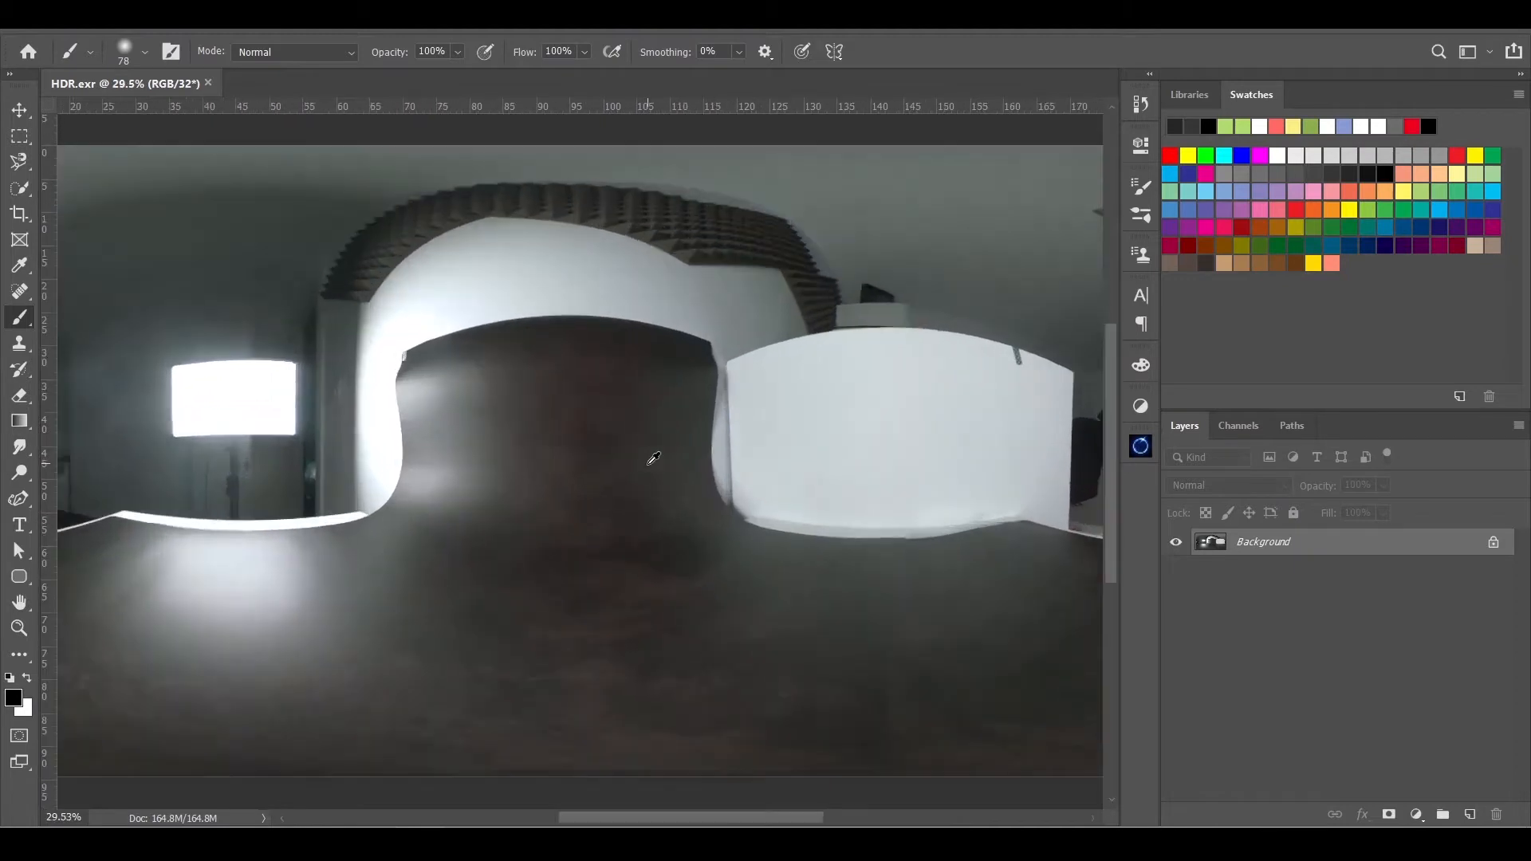
alt+scroll(650, 463, down, 4)
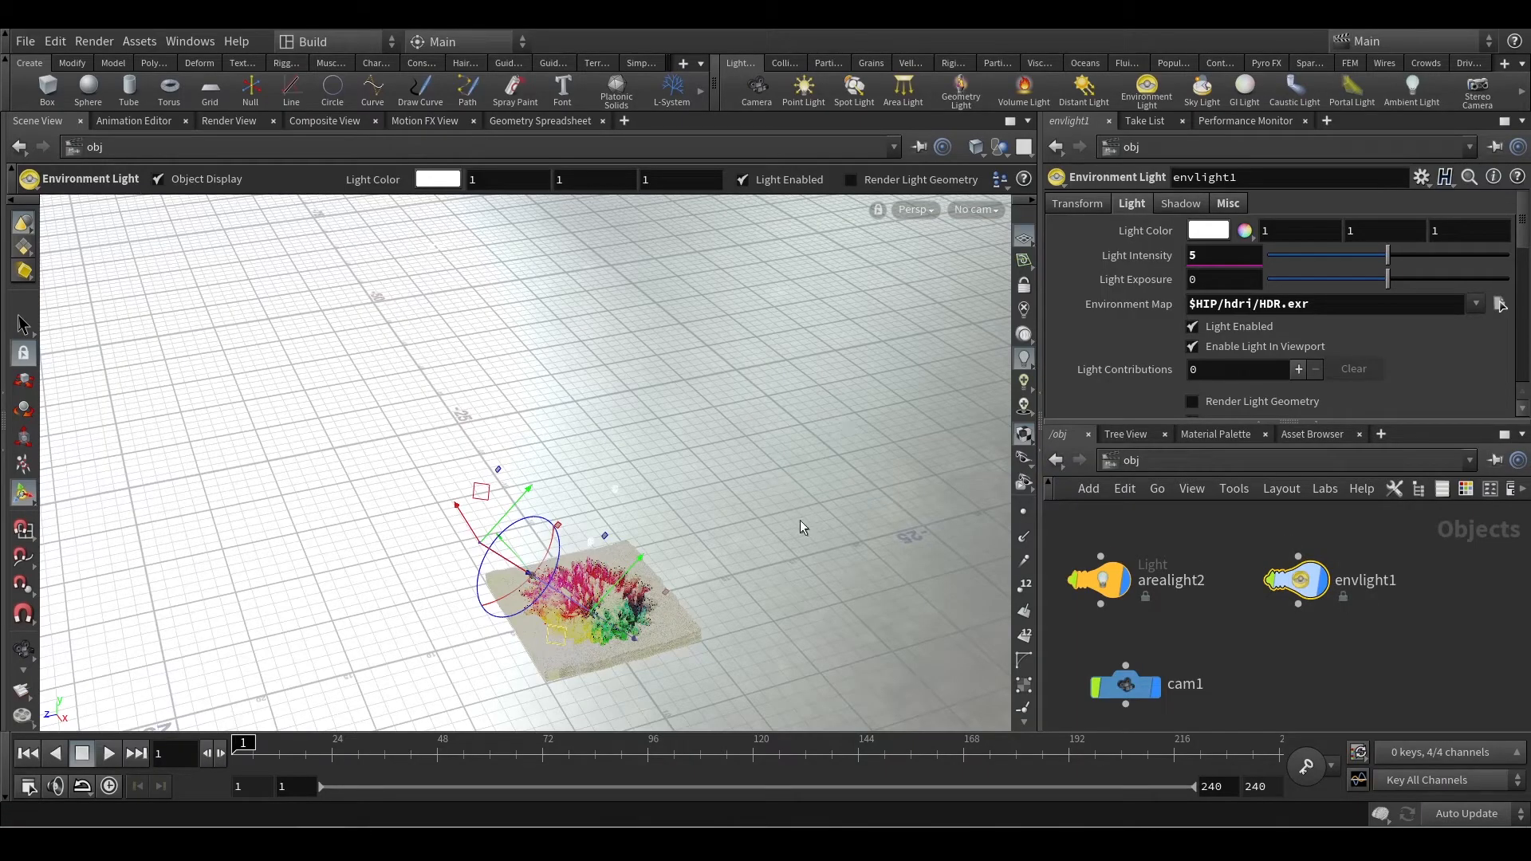
- Back in Houdini, face the bright light panel of the environment, reset envlight1's light intensity to 1, and lower it to 0.1
key(Escape)
drag(801, 520, 668, 396)
key(Return)
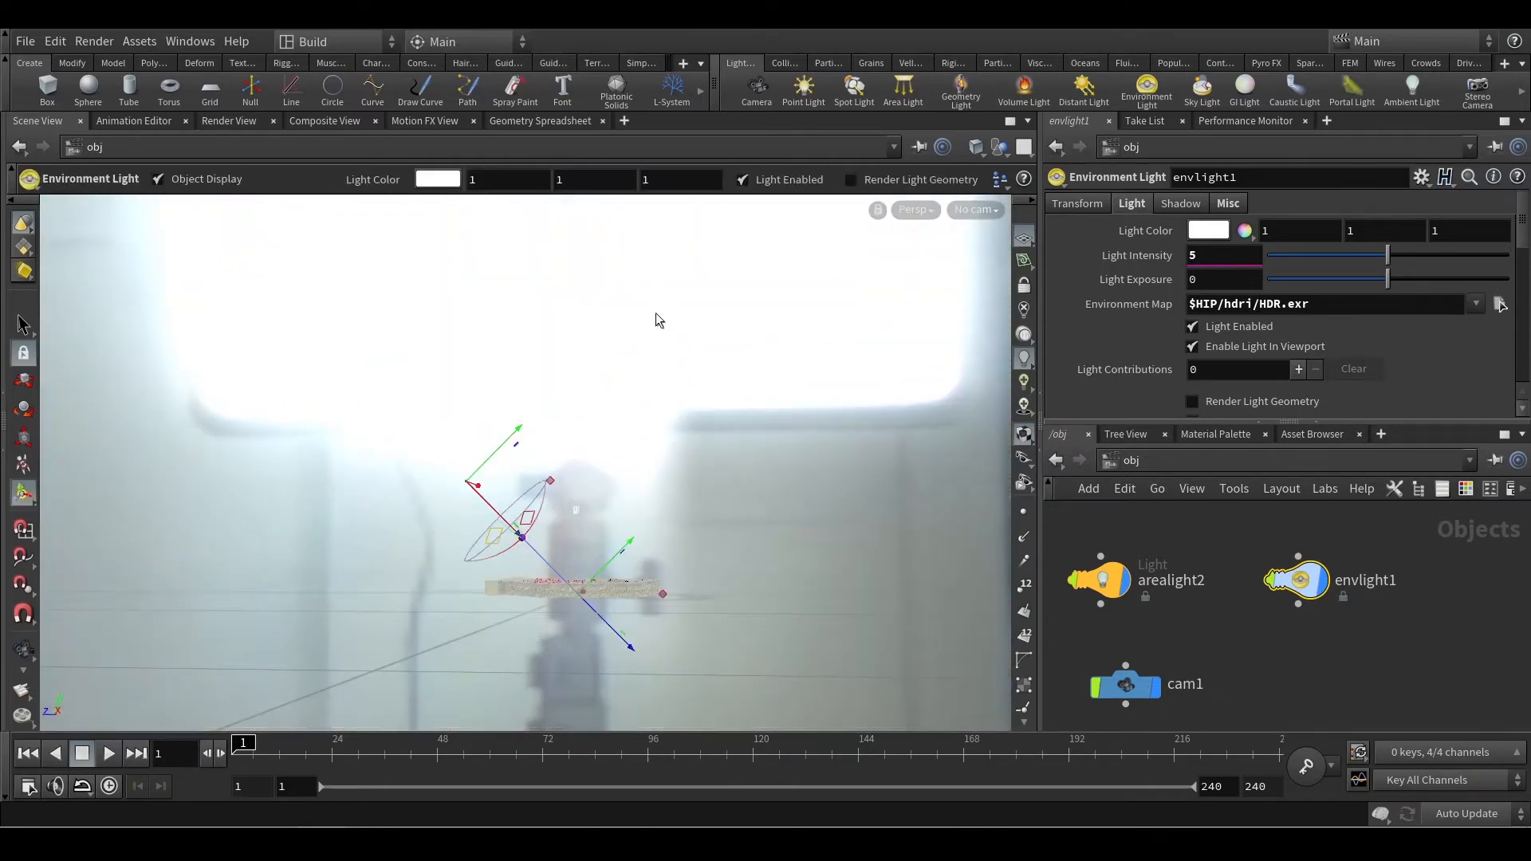
ctrl+middle_click(1196, 255)
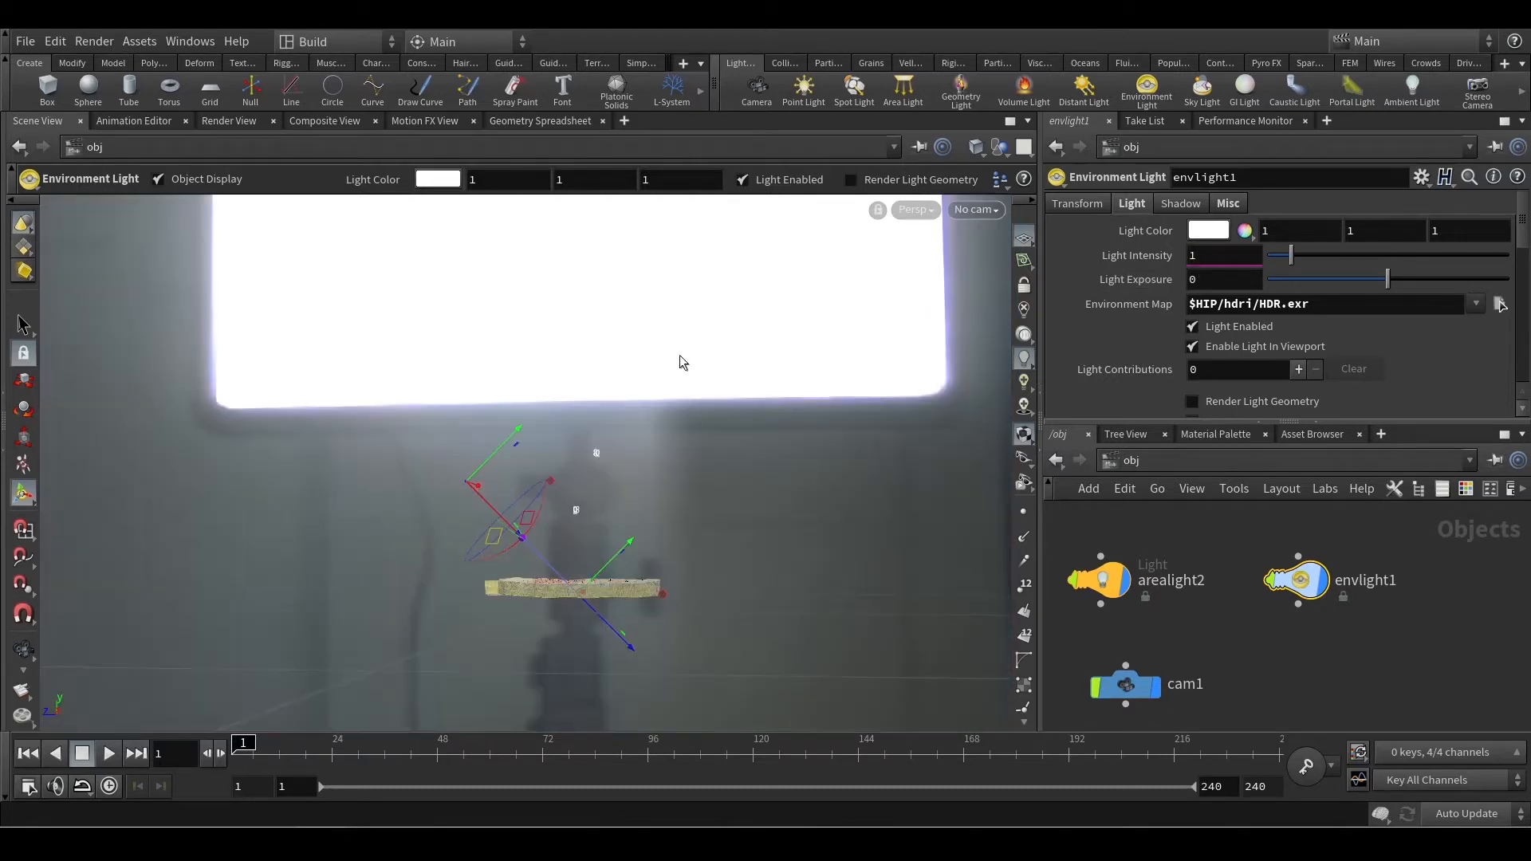
double_click(1192, 255)
text(.1)
key(Return)
key(Escape)
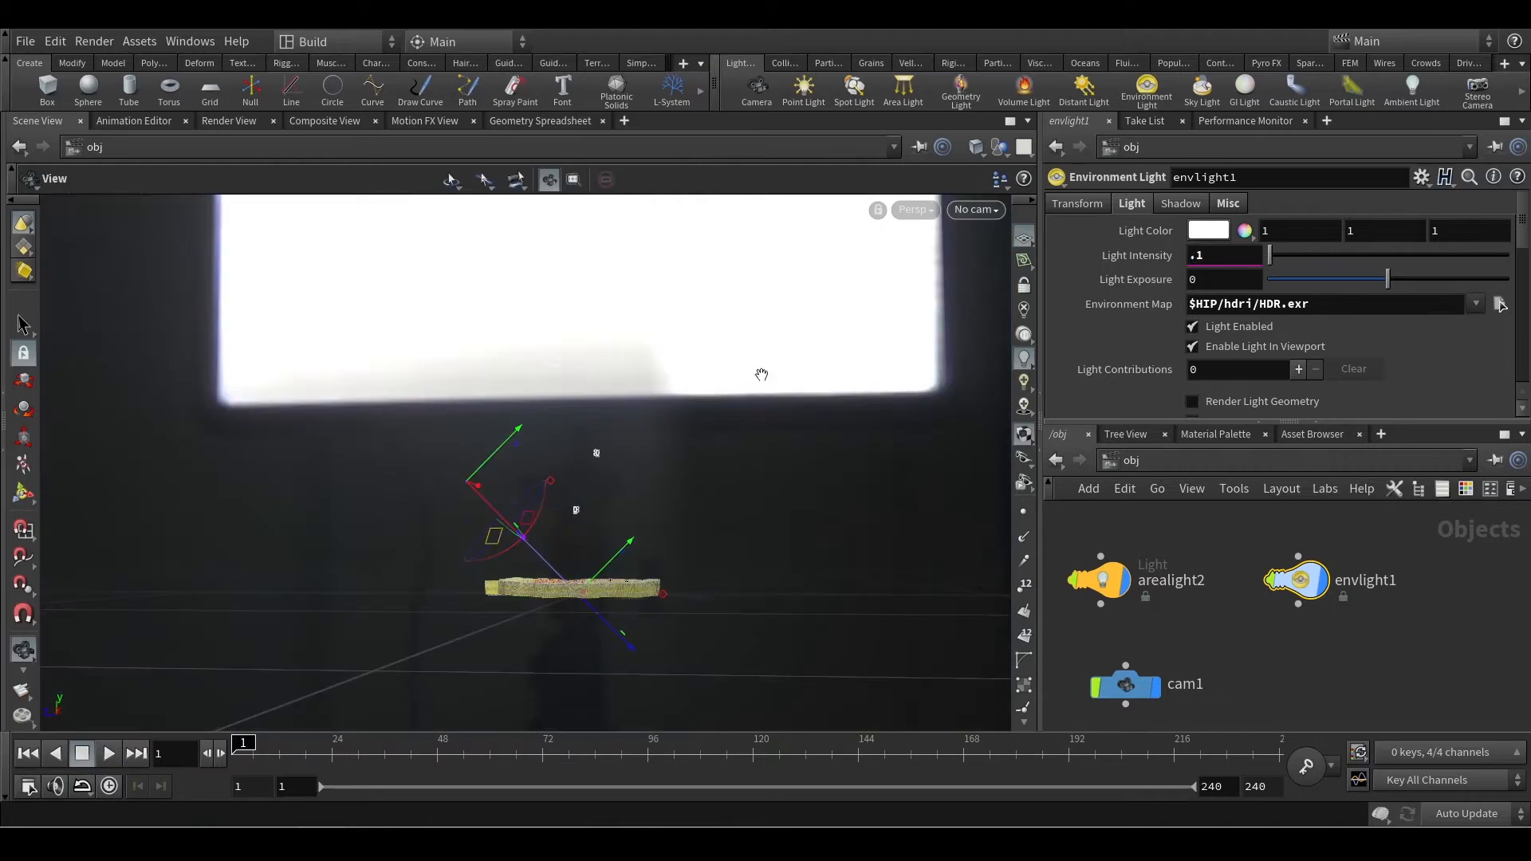
- Examine the dimmed environment and the flower from opposite sides and from close up
drag(759, 373, 717, 392)
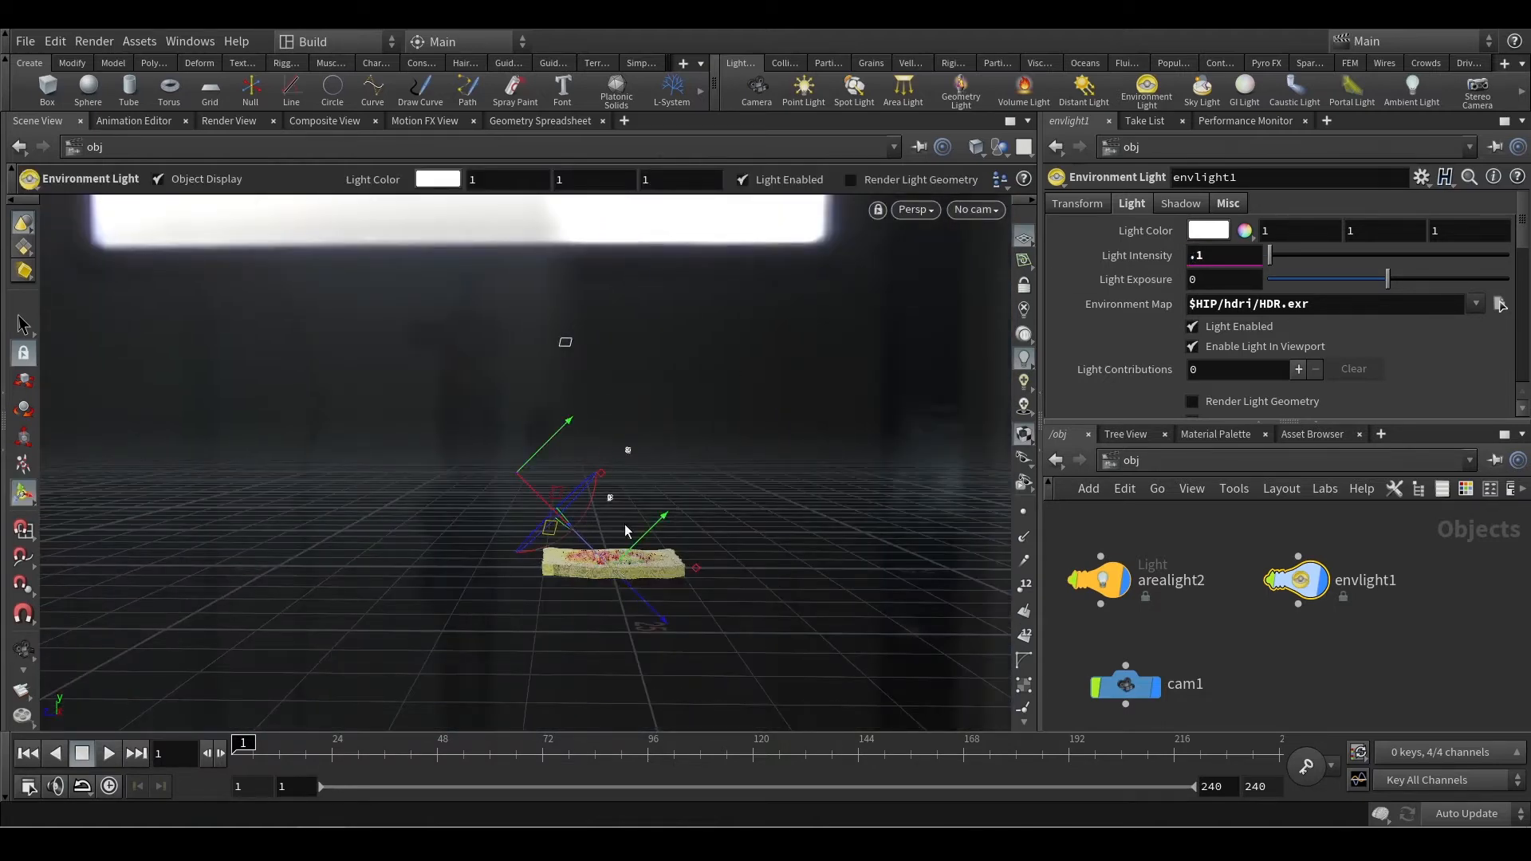
alt+drag(827, 510, 1233, 510)
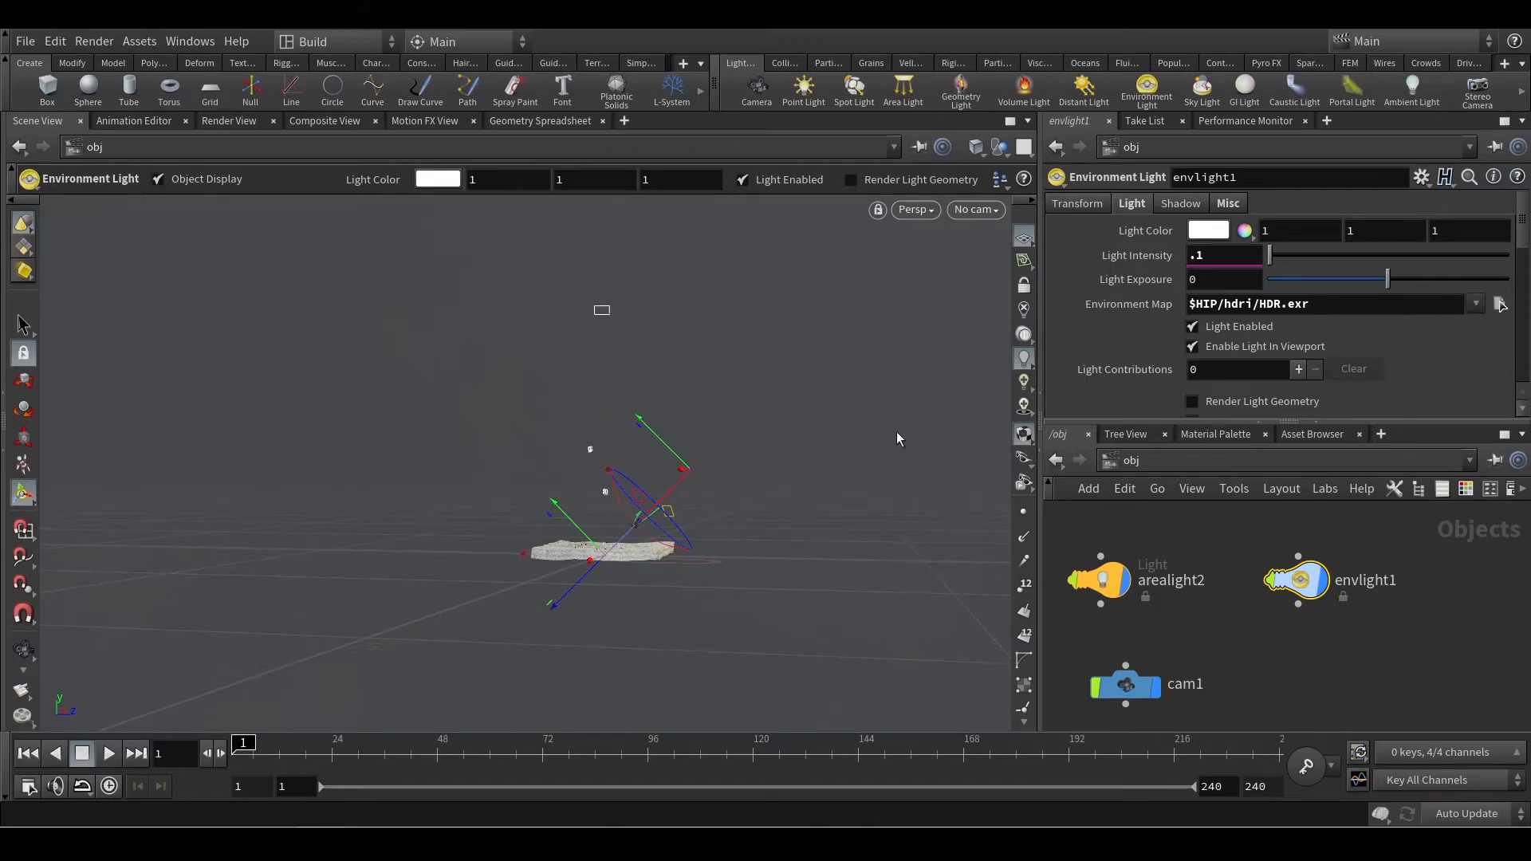
alt+drag(722, 476, 626, 510)
alt+scroll(627, 511, up, 6)
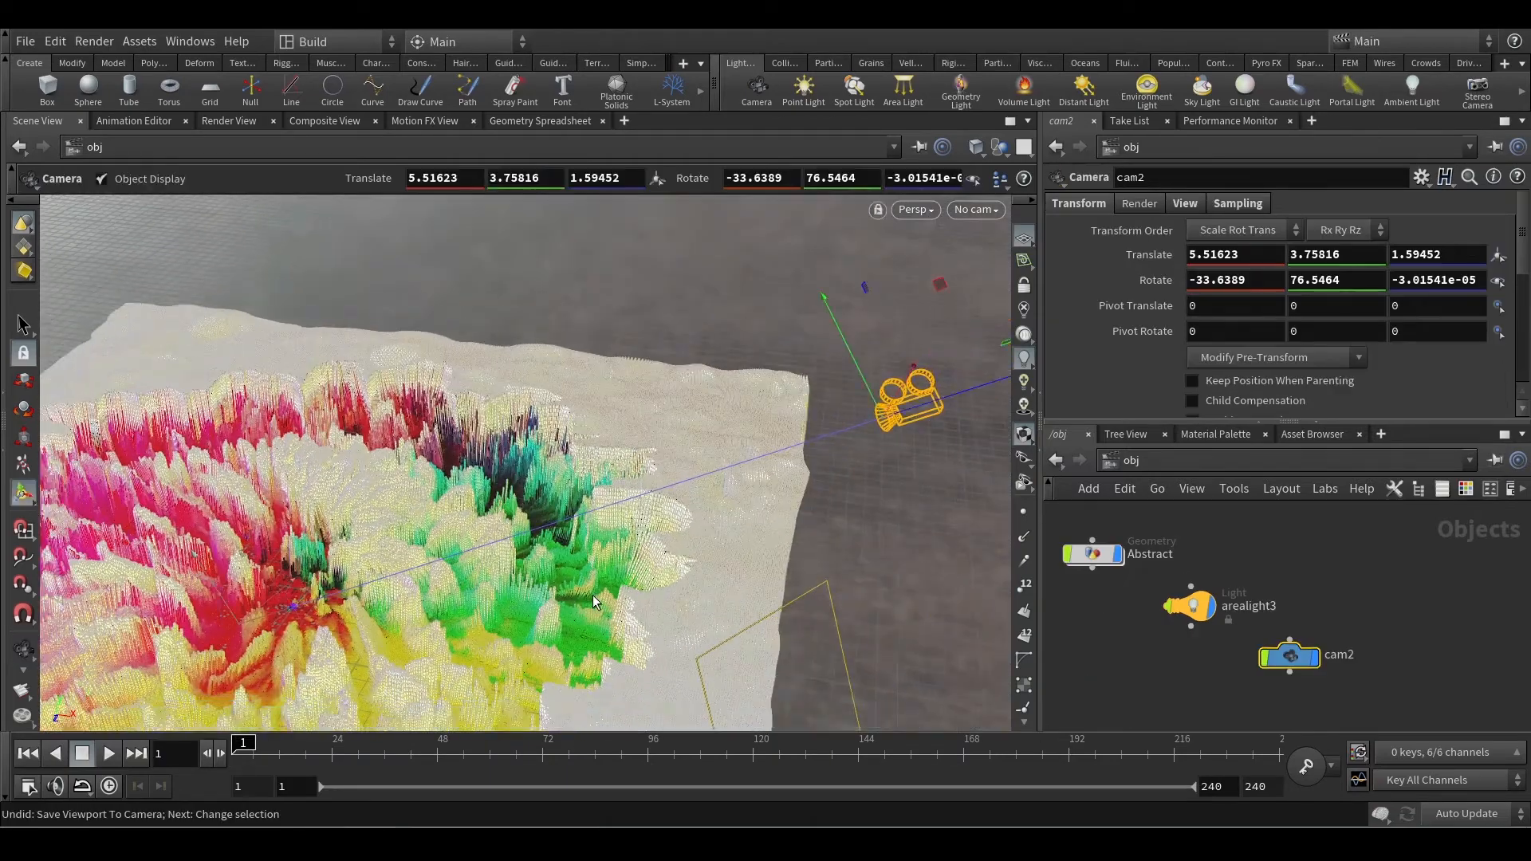
- Switch to Photoshop and inspect the render AbstractNODOF_500d_1.exr, checking the petals' voxel detail at the centre and upper-left corner
click(1154, 667)
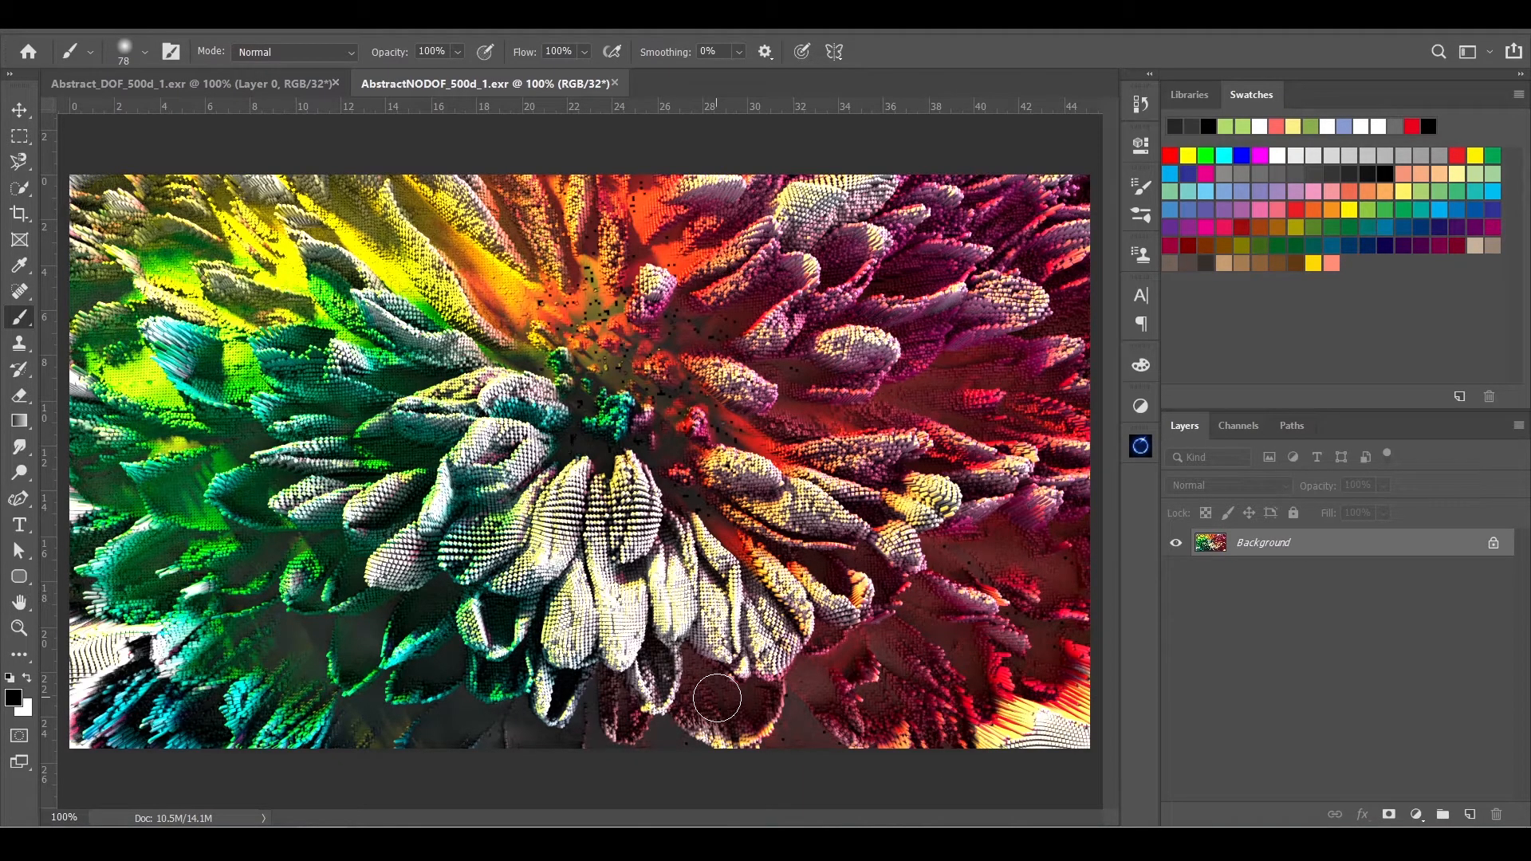
alt+scroll(526, 223, up, 4)
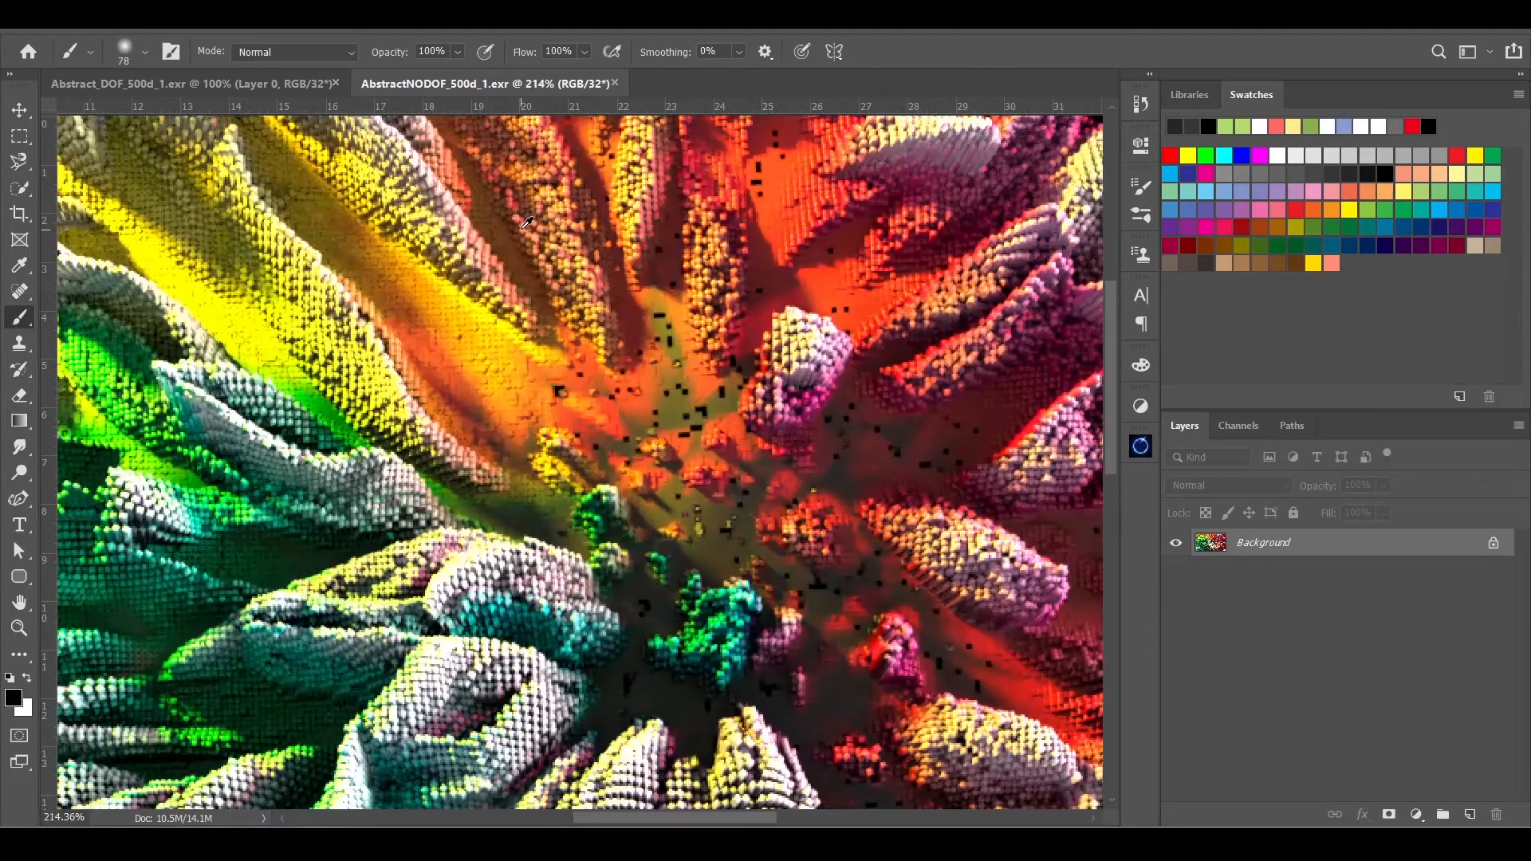
alt+scroll(526, 224, up, 3)
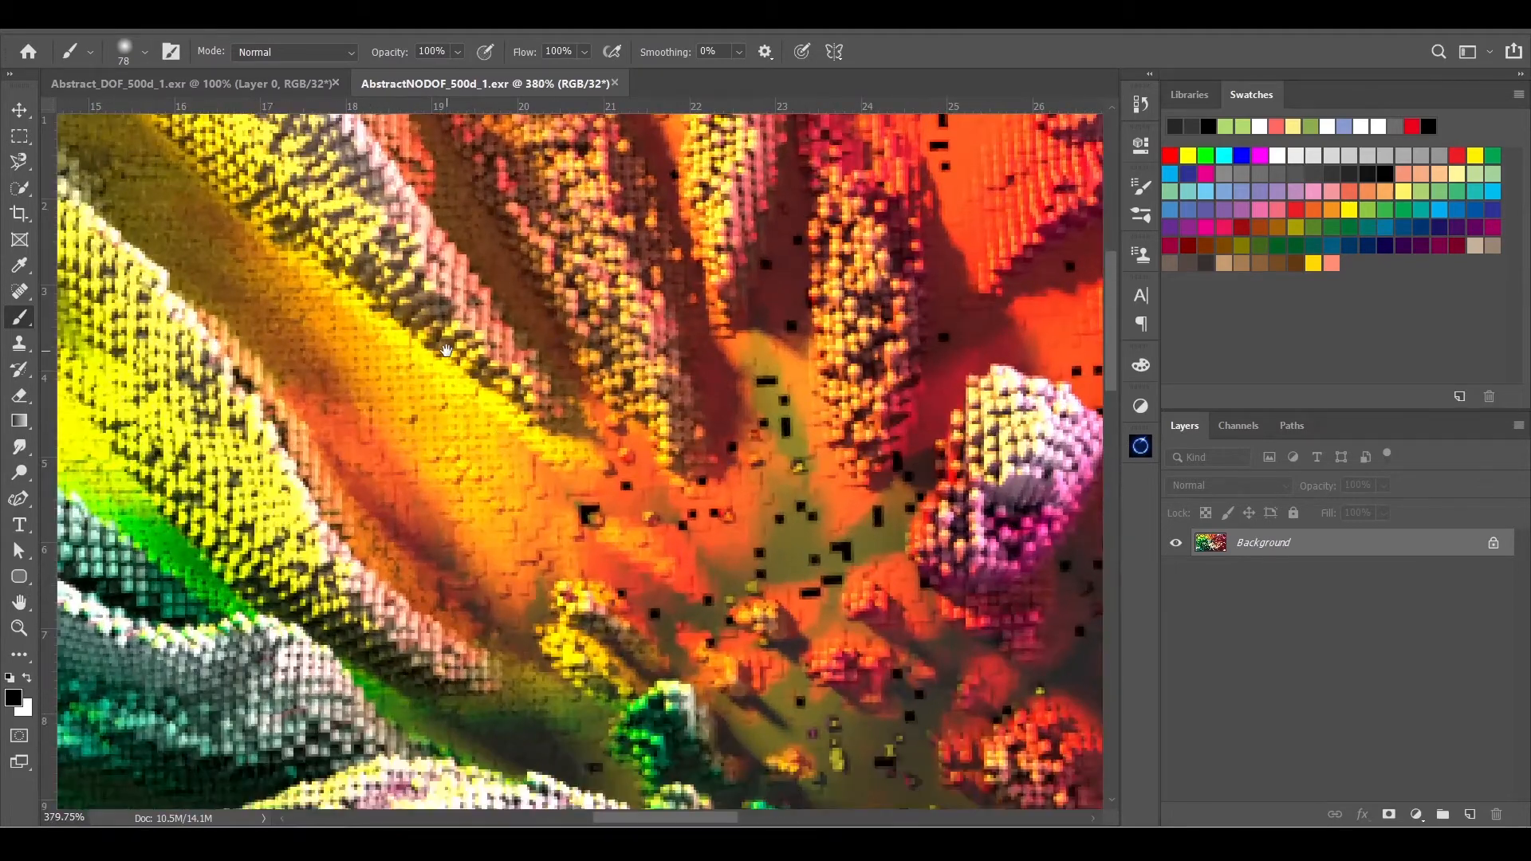
drag(446, 351, 678, 439)
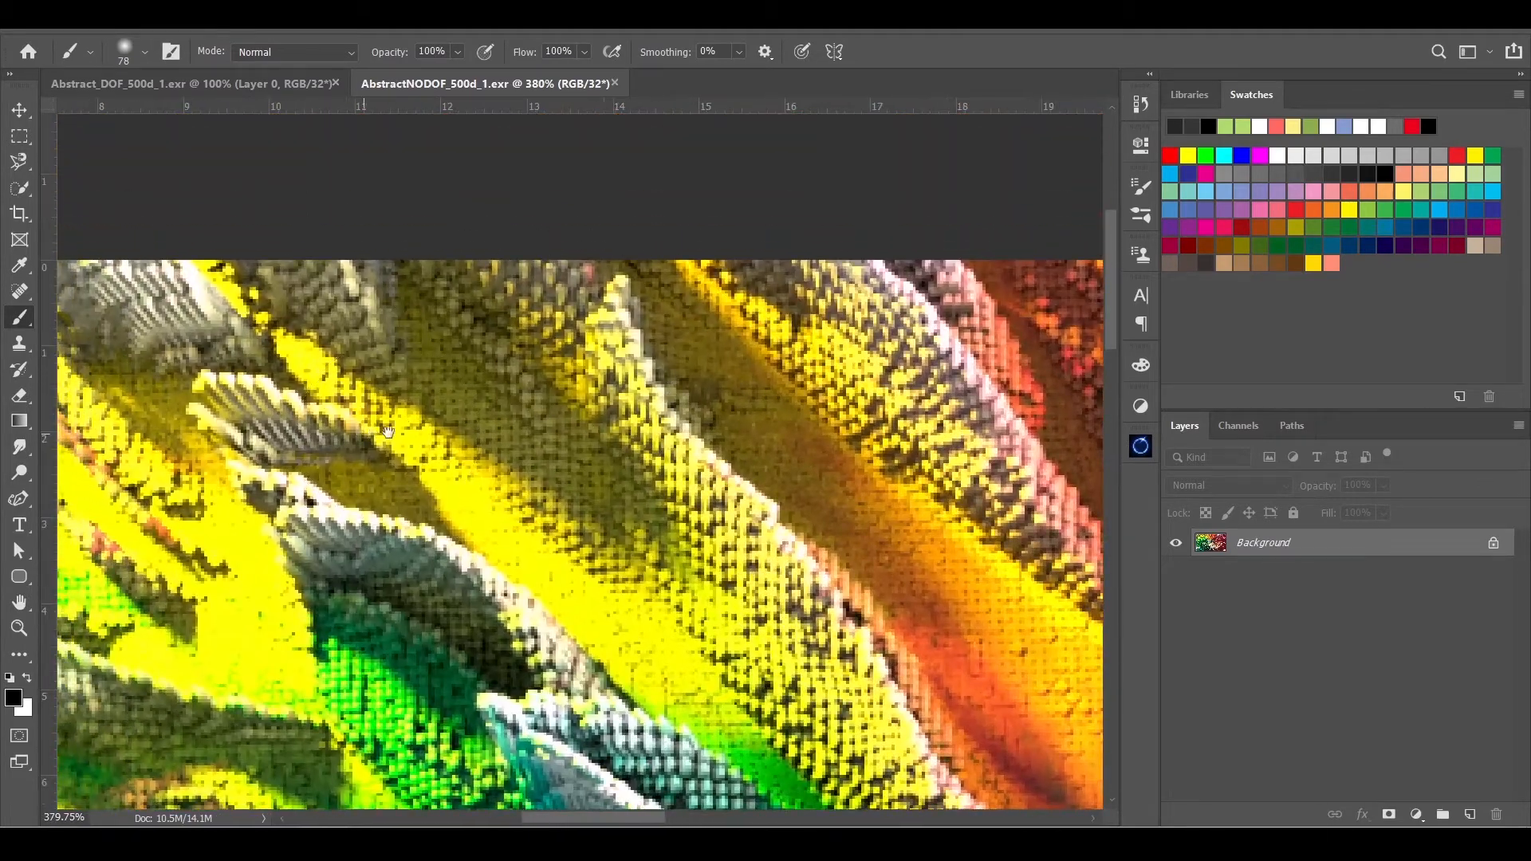
drag(388, 432, 674, 467)
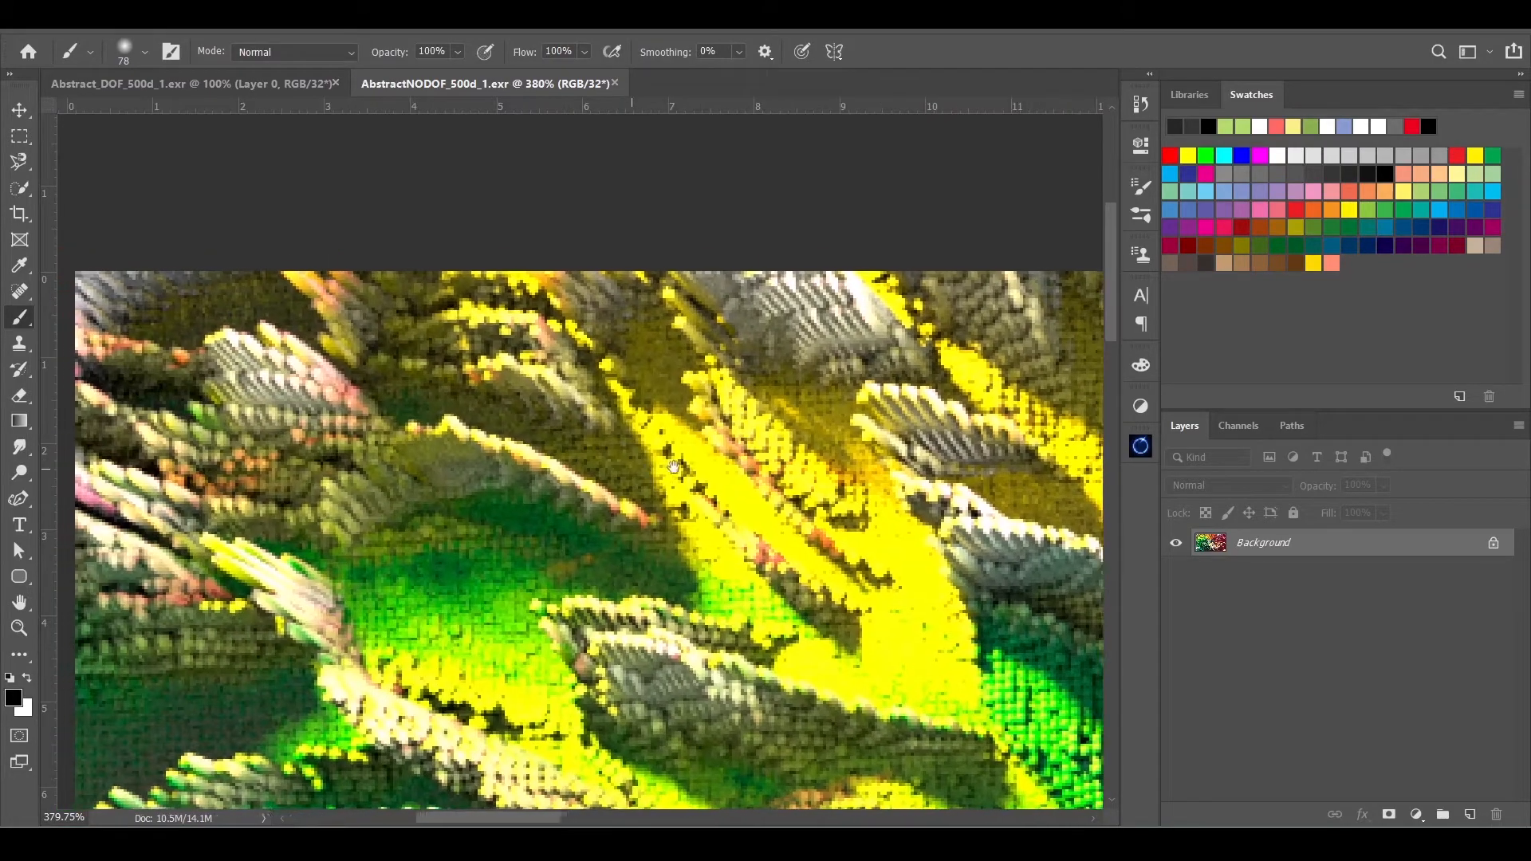
alt+scroll(674, 466, down, 4)
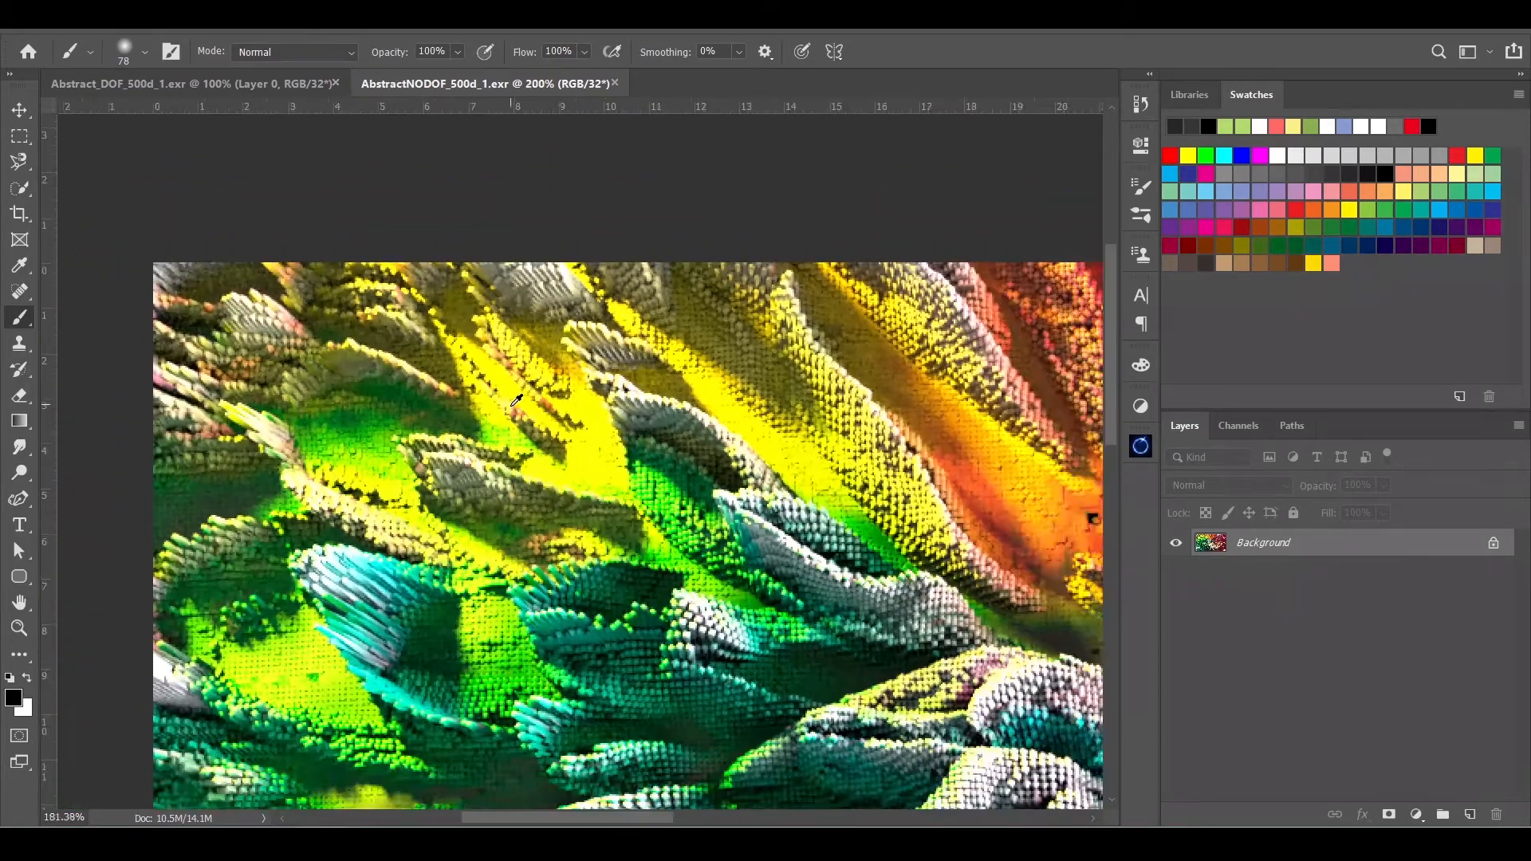
alt+scroll(516, 400, down, 3)
alt+scroll(534, 415, up, 1)
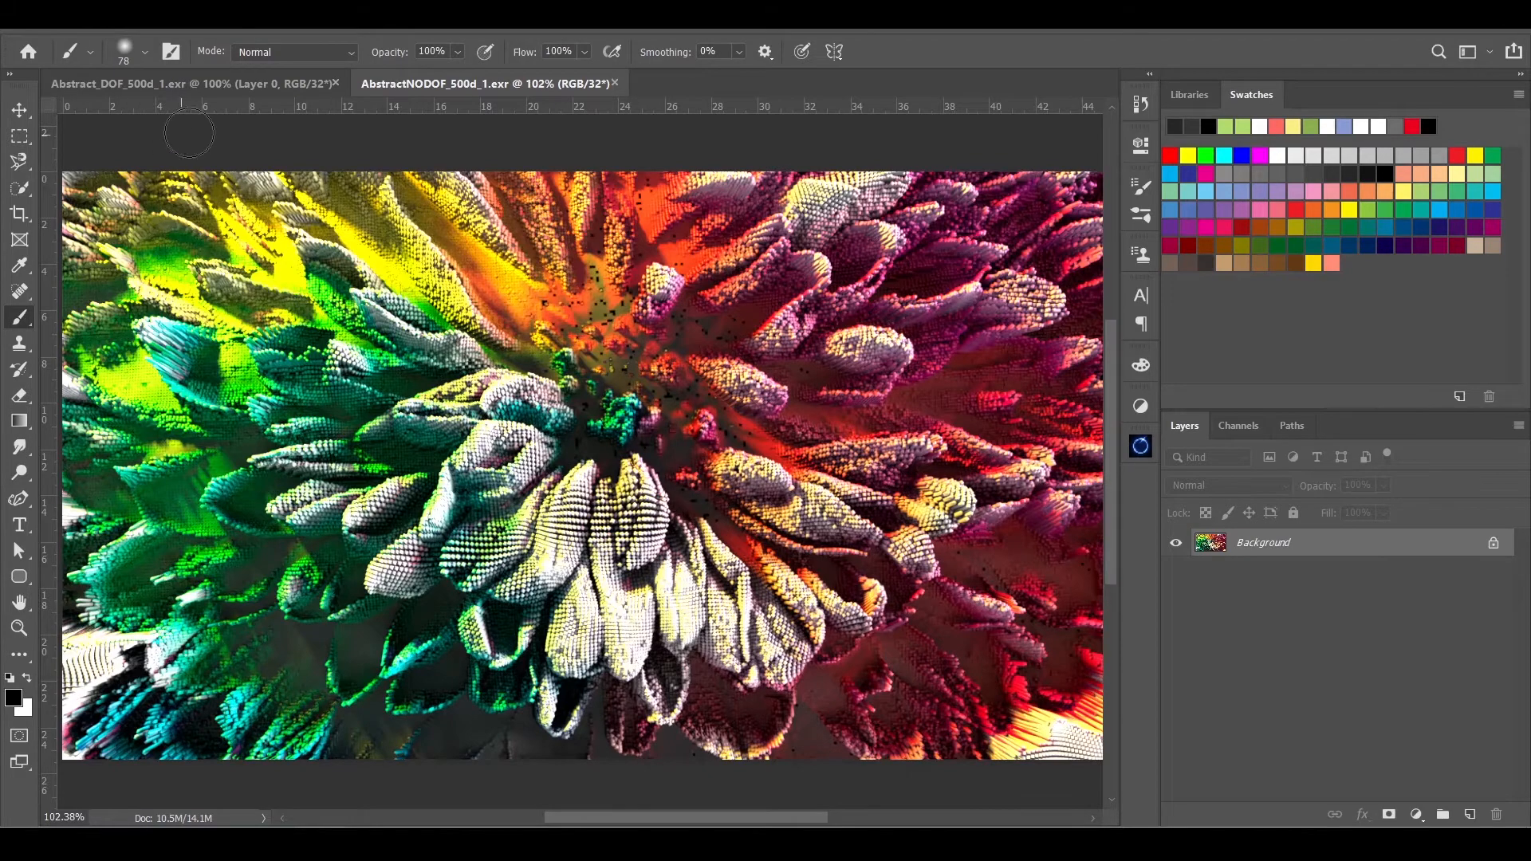
- Switch to the render Abstract_DOF_500d_1.exr and inspect the depth-of-field blur on the yellow and green petals
click(217, 84)
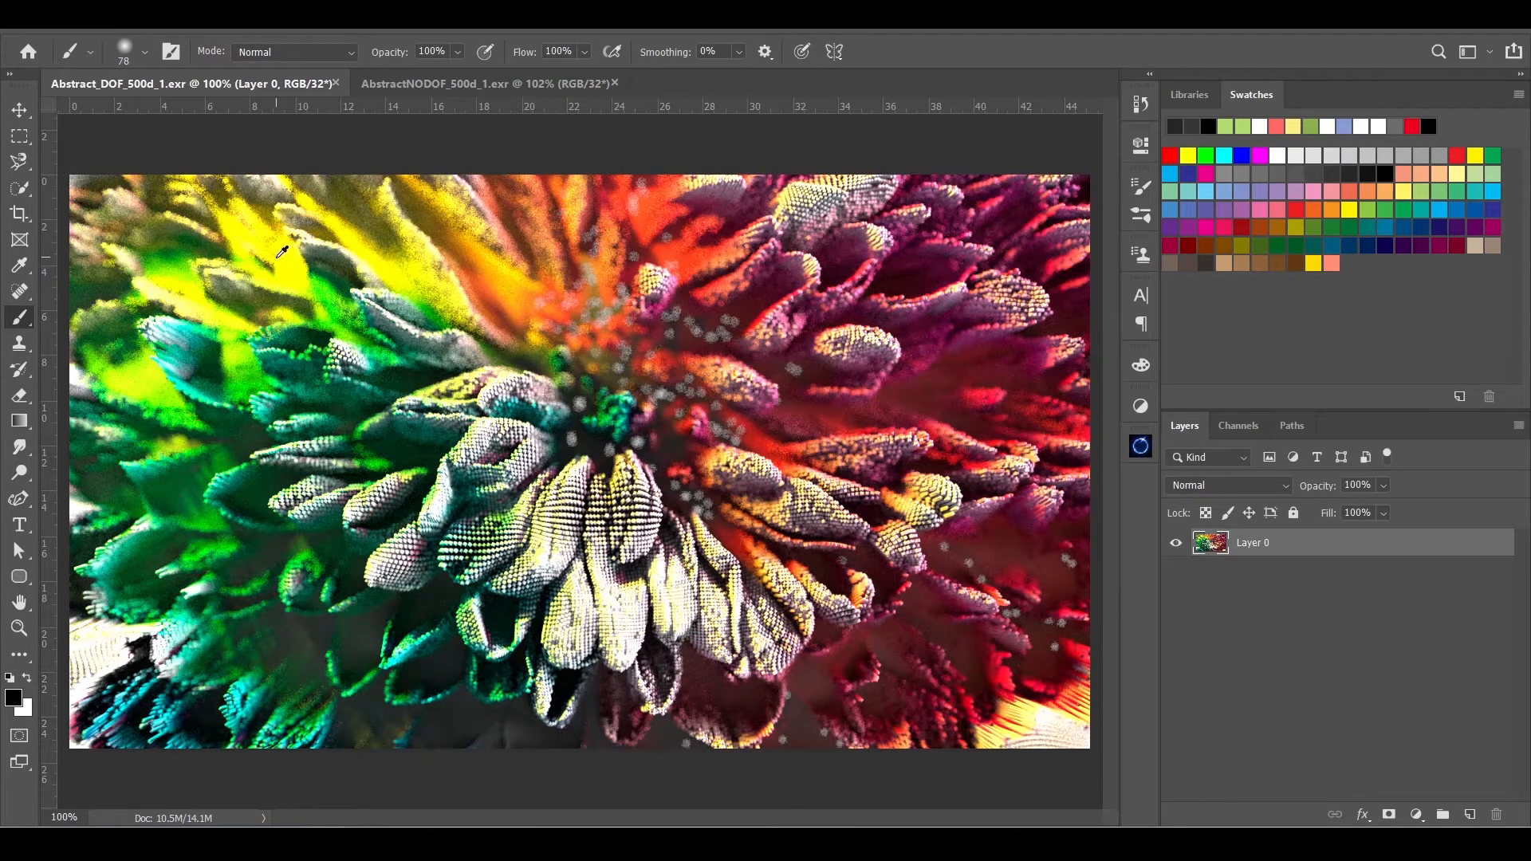
alt+scroll(274, 272, up, 5)
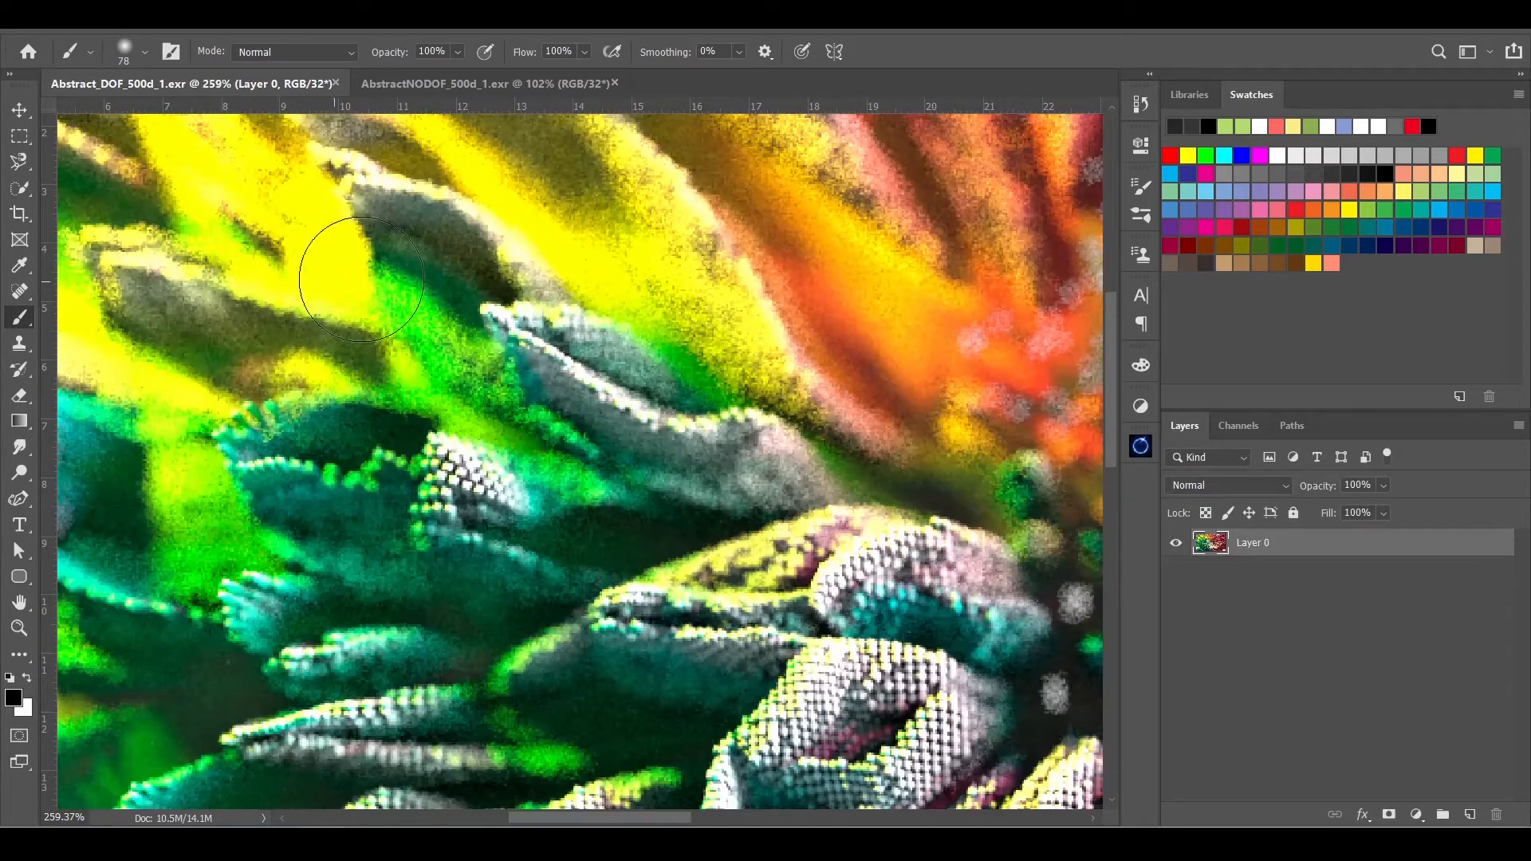
alt+scroll(615, 242, up, 1)
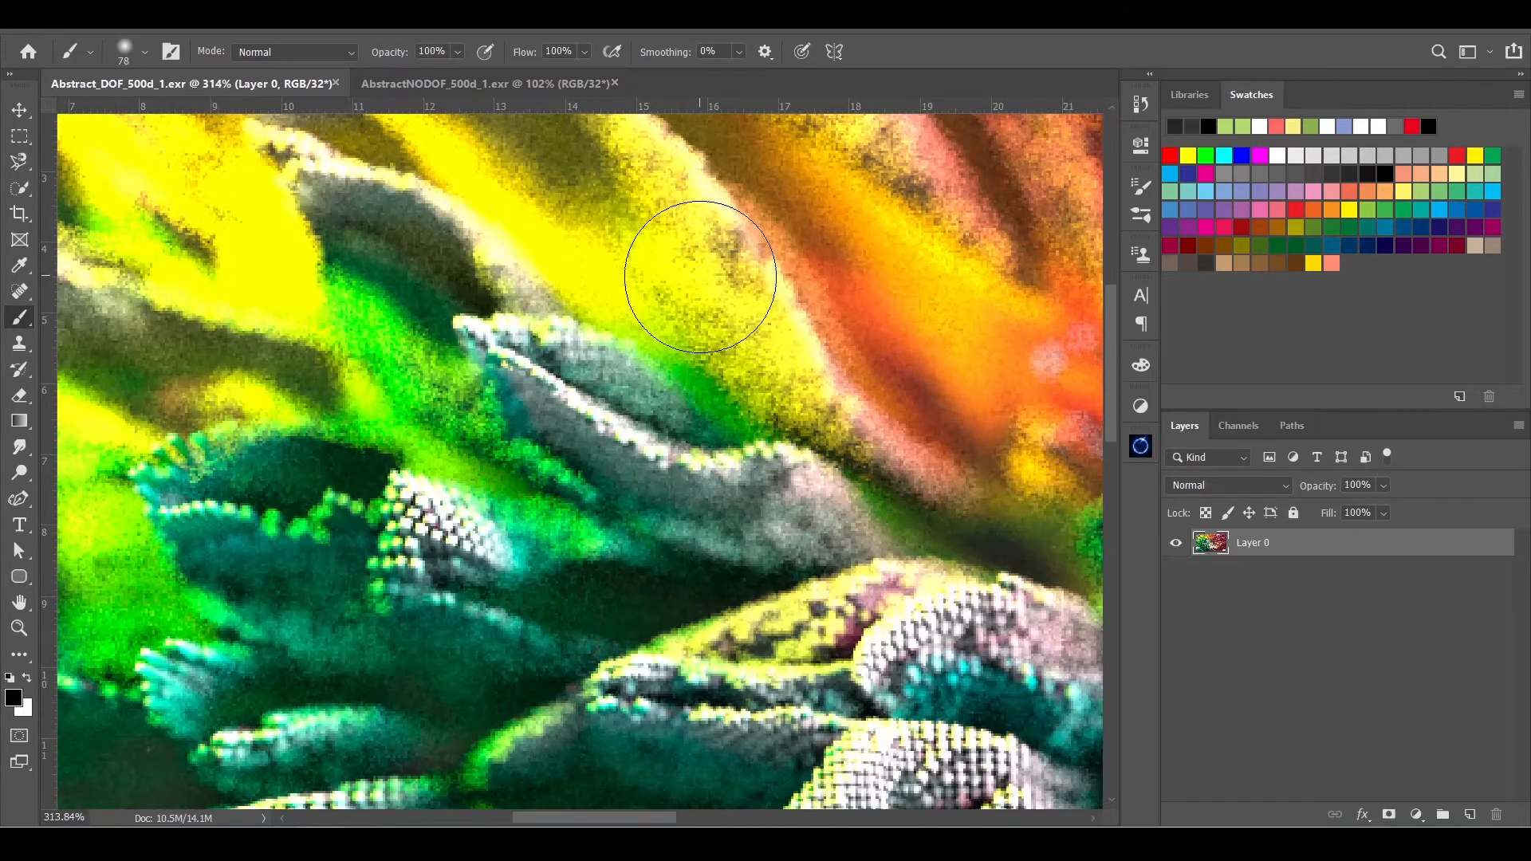
alt+scroll(701, 279, down, 5)
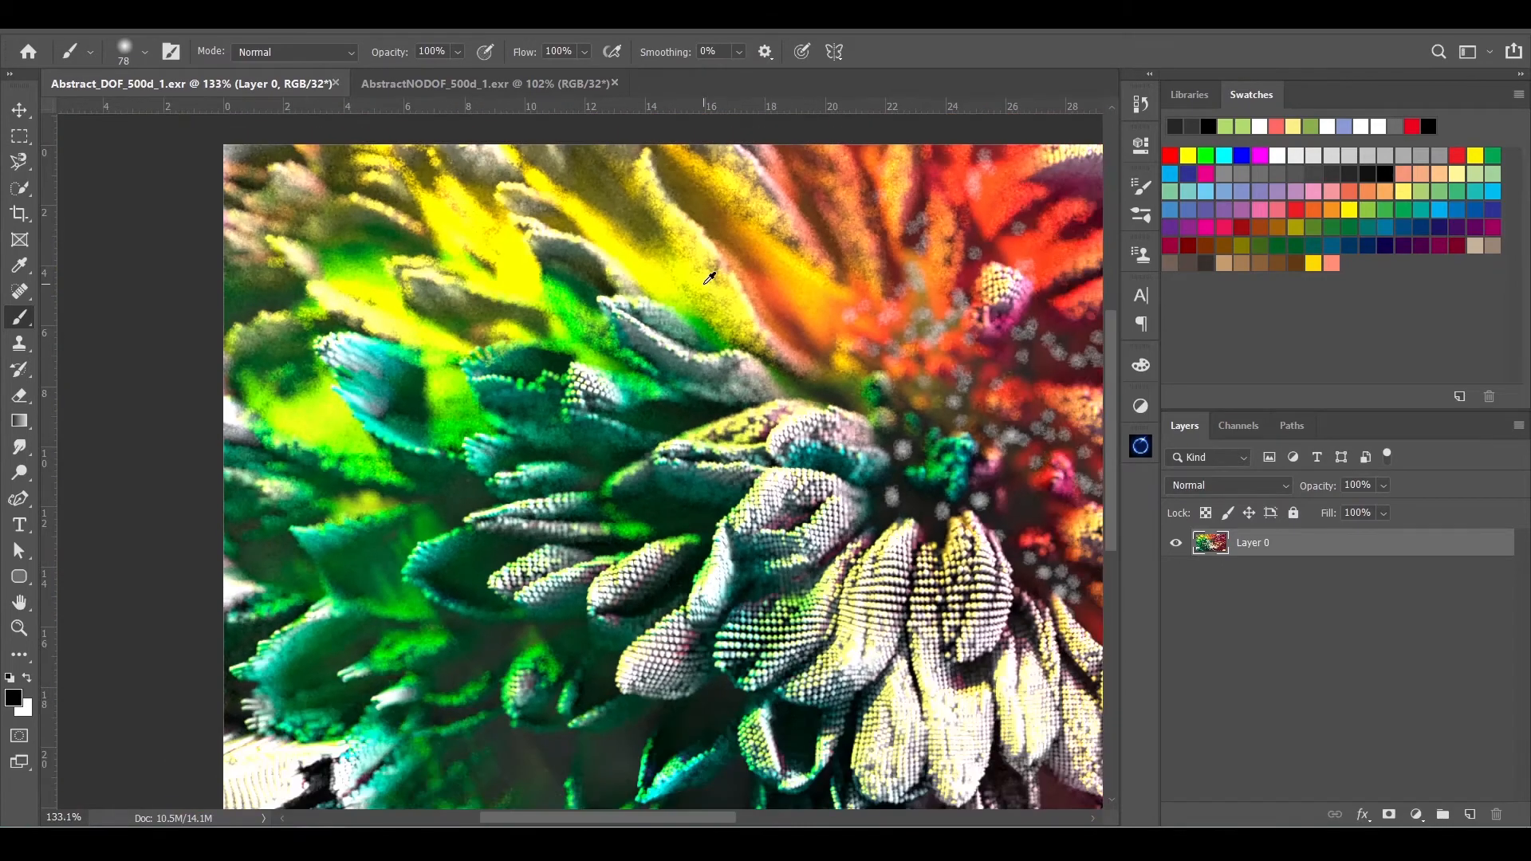
- Compare Abstract_DOF_500d_1.exr with AbstractNODOF_500d_1.exr, viewing the depth-of-field render both whole and in close-up
alt+scroll(710, 280, down, 2)
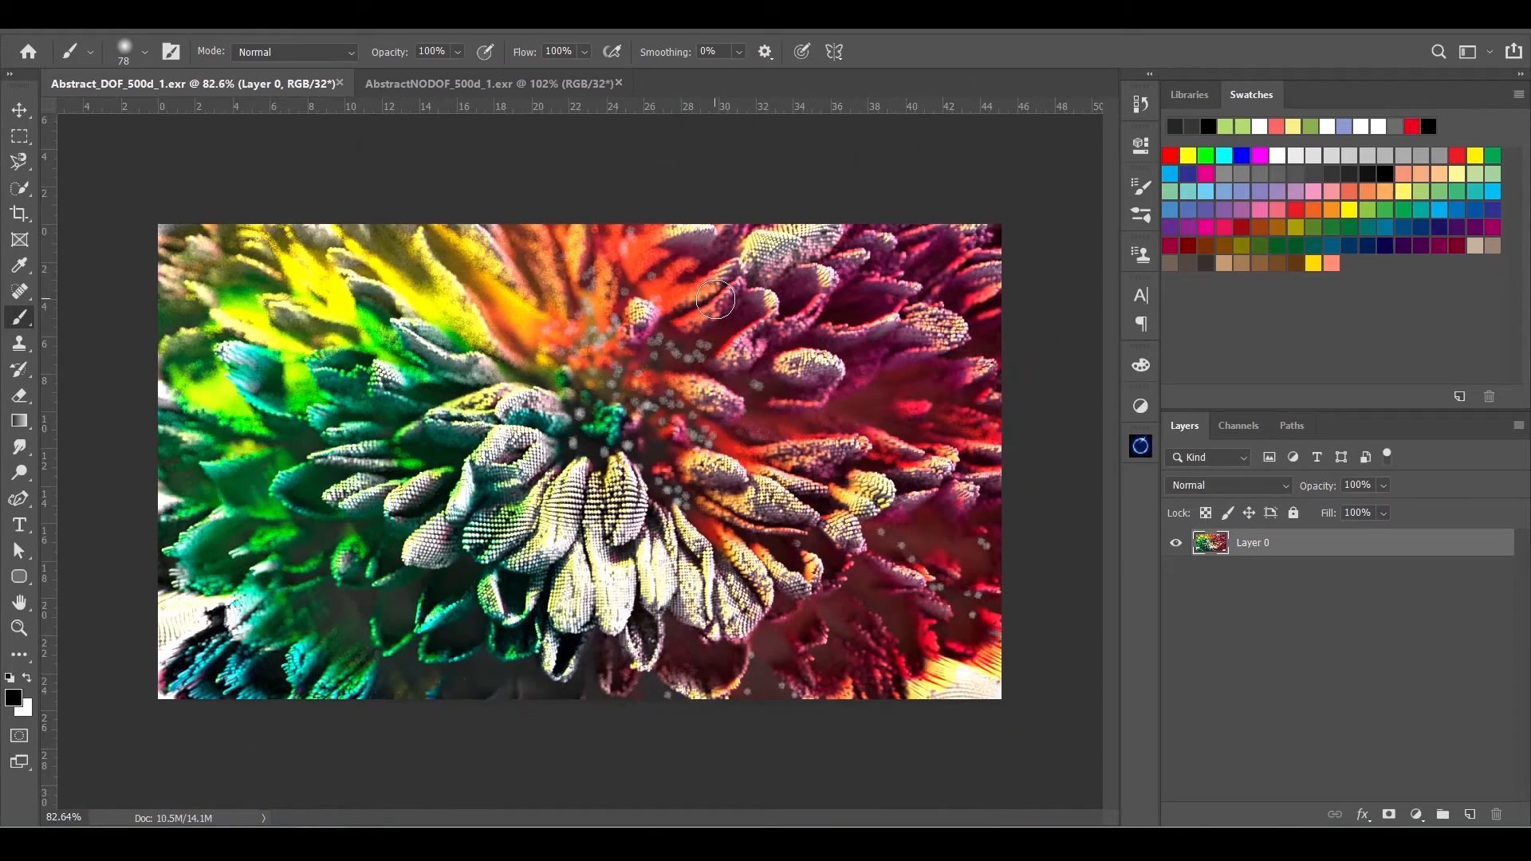
key(ctrl+Tab)
key(ctrl+Tab)
alt+scroll(721, 302, up, 2)
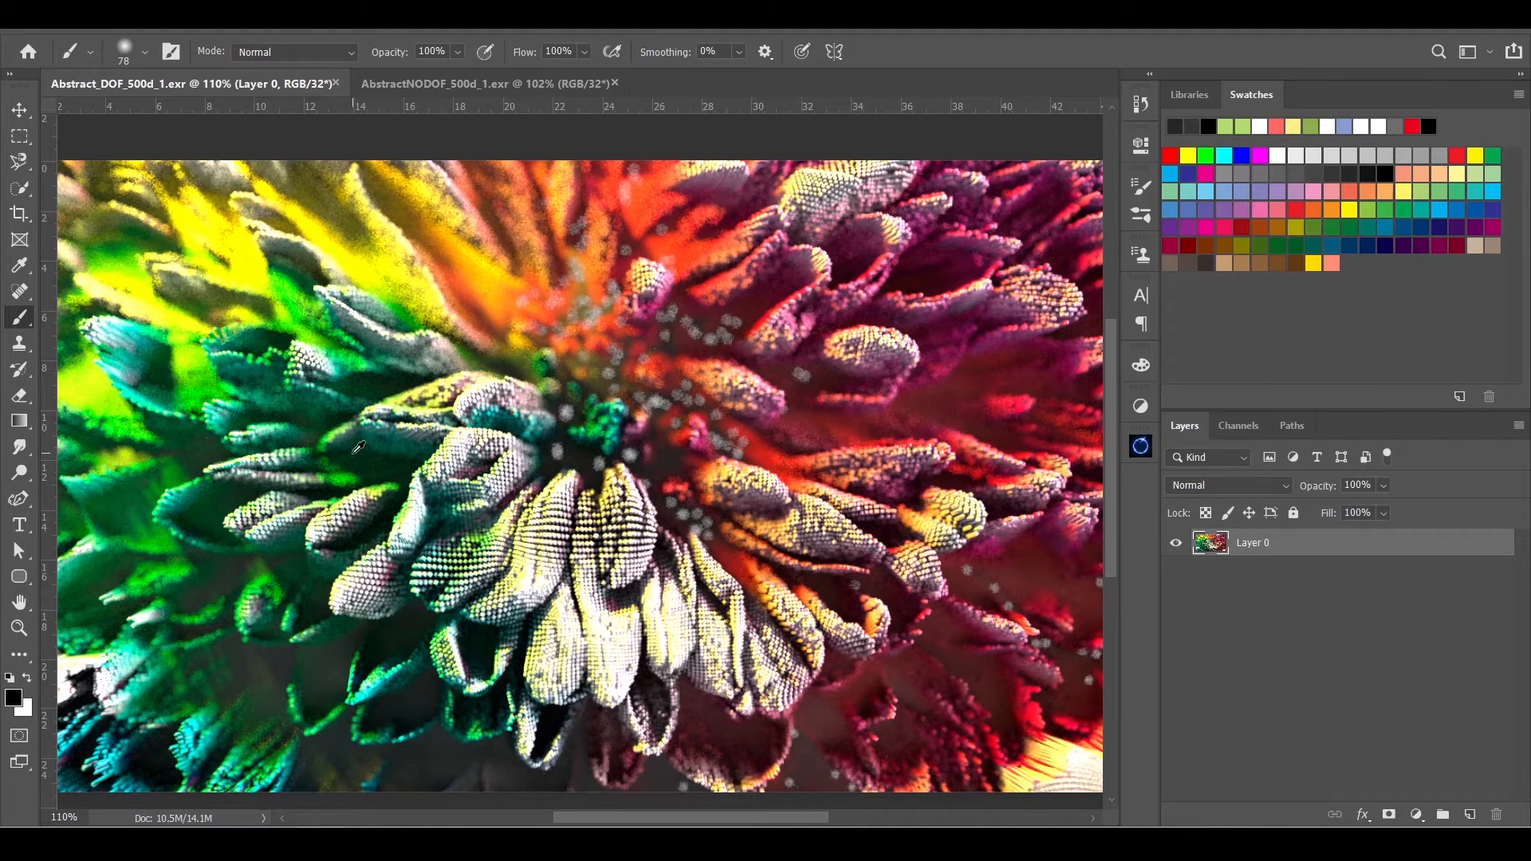
alt+scroll(358, 449, down, 2)
alt+scroll(358, 449, up, 1)
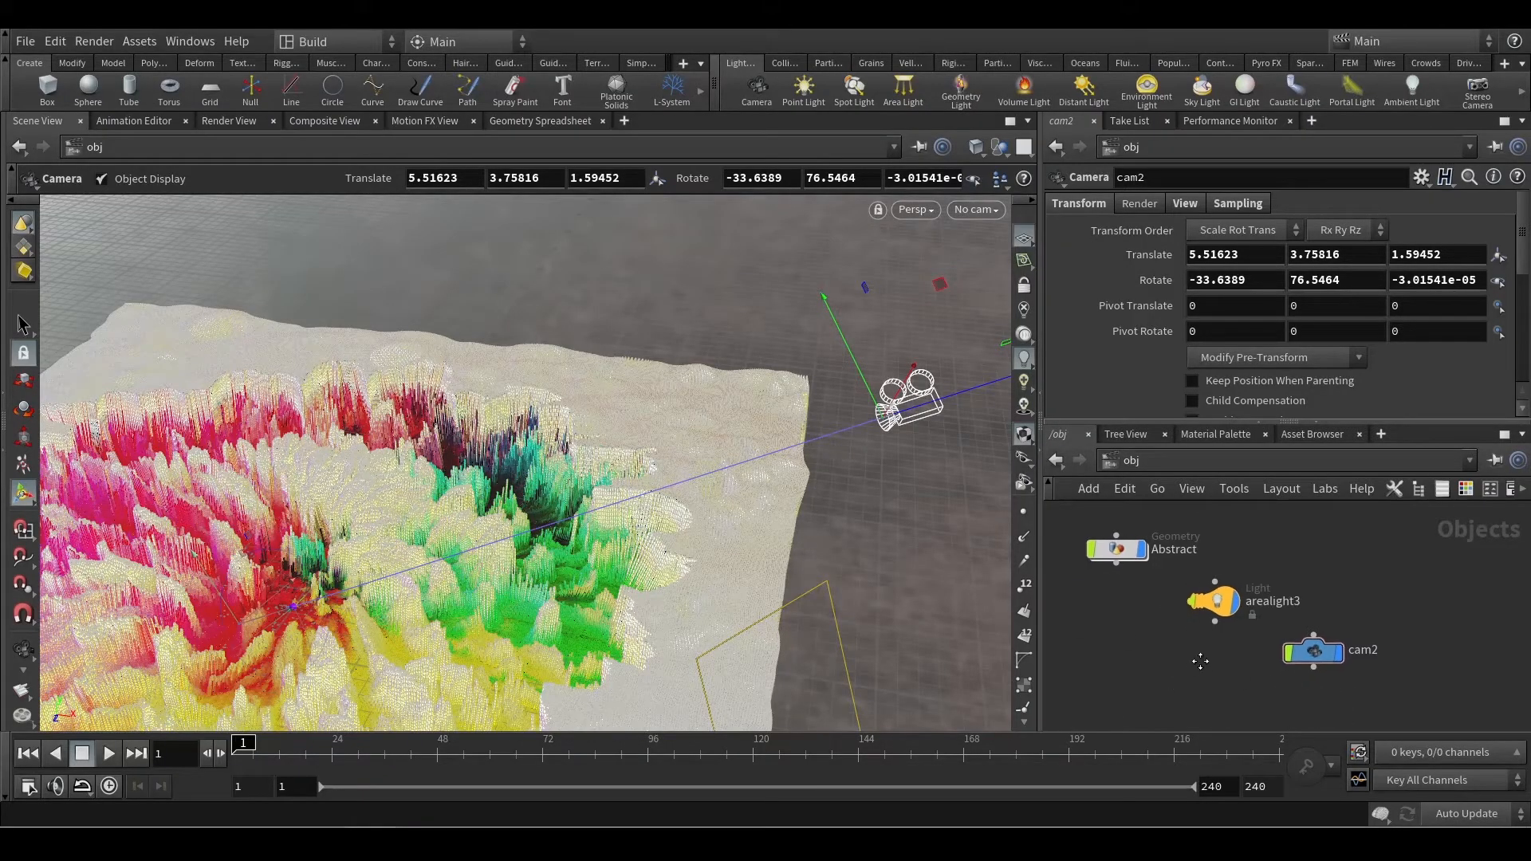
- Switch to Houdini, select cam2 and move its focus point along the view line to a focus distance of about 7.84
middle_drag(1381, 608, 1394, 579)
click(1304, 627)
key(Escape)
drag(673, 482, 751, 467)
key(Return)
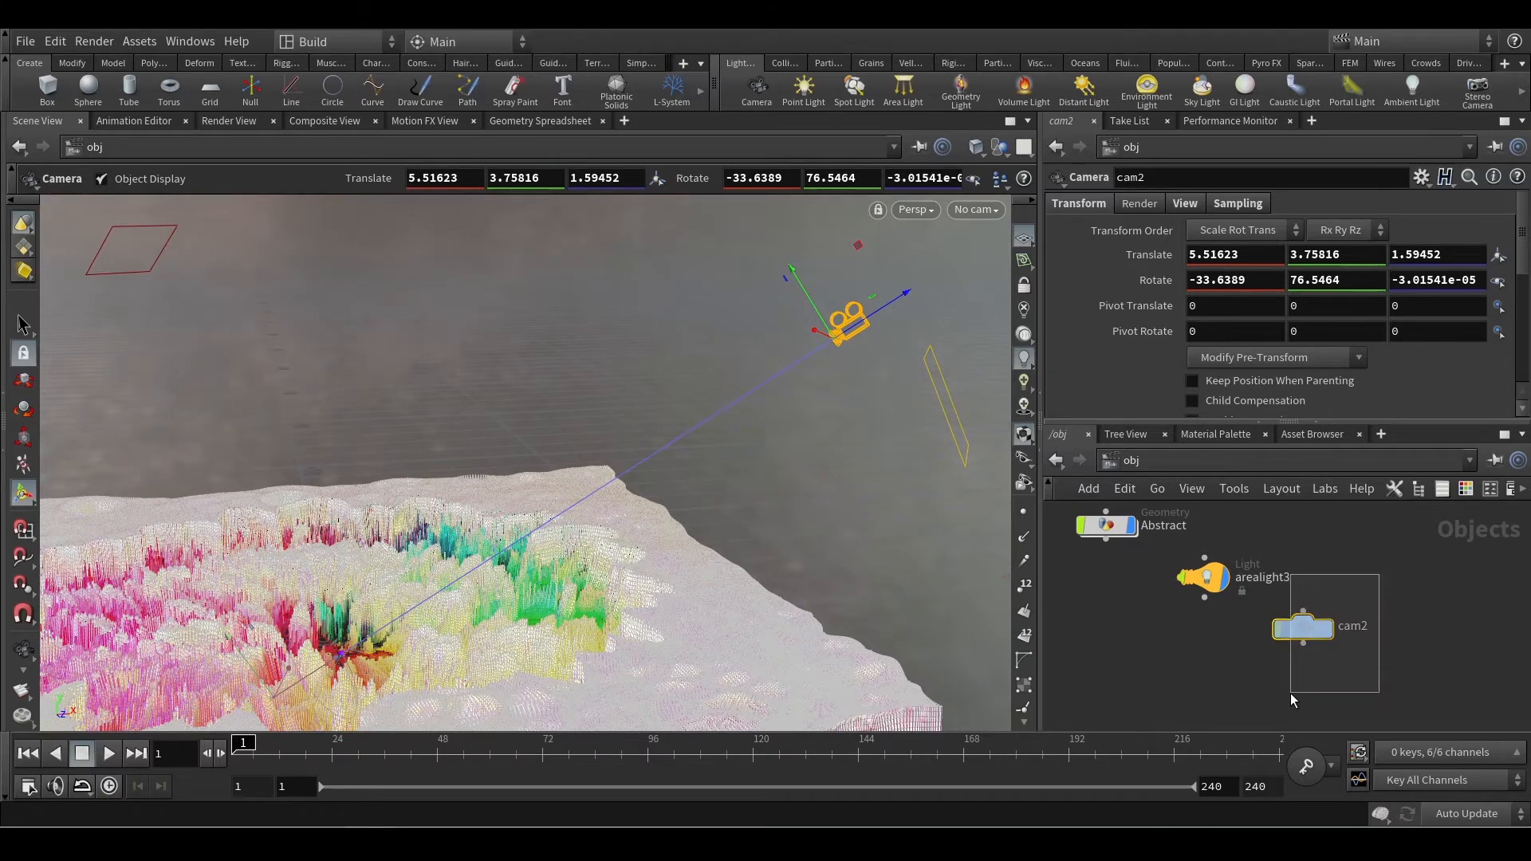
key(Escape)
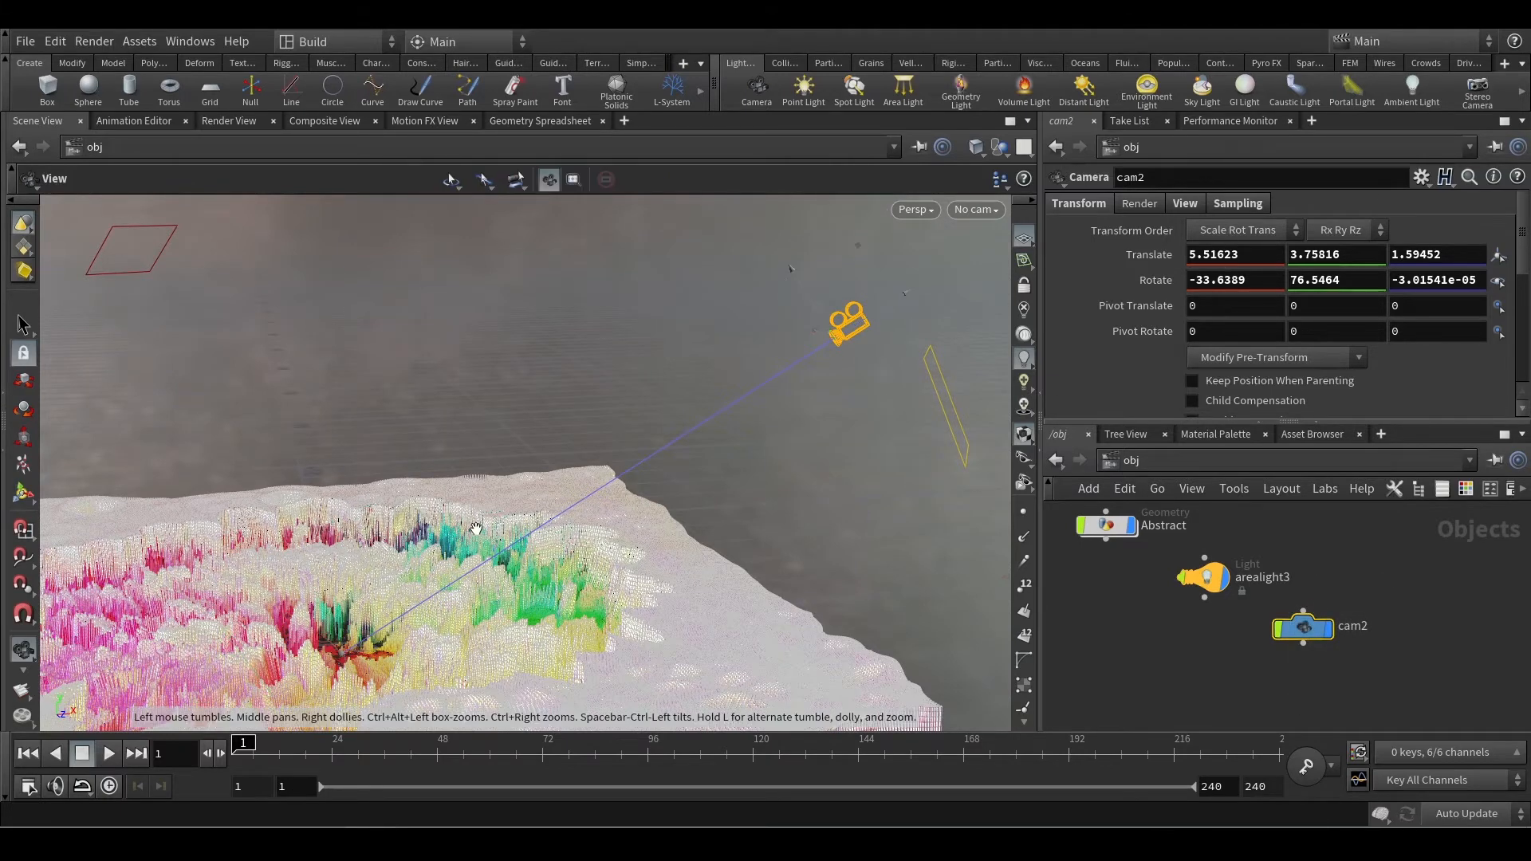
drag(492, 494, 492, 494)
key(Return)
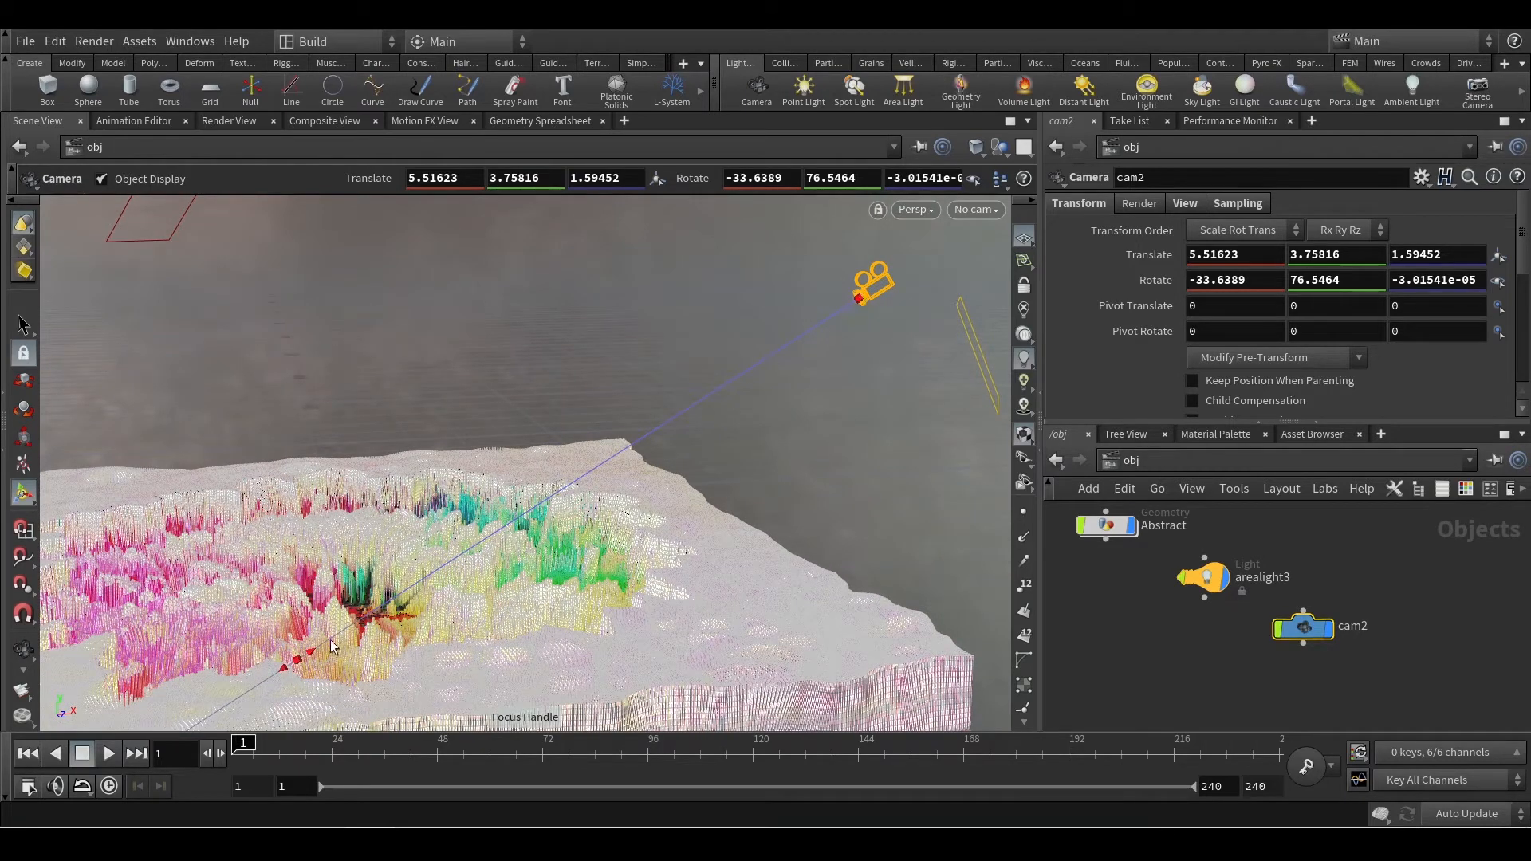
drag(310, 652, 488, 573)
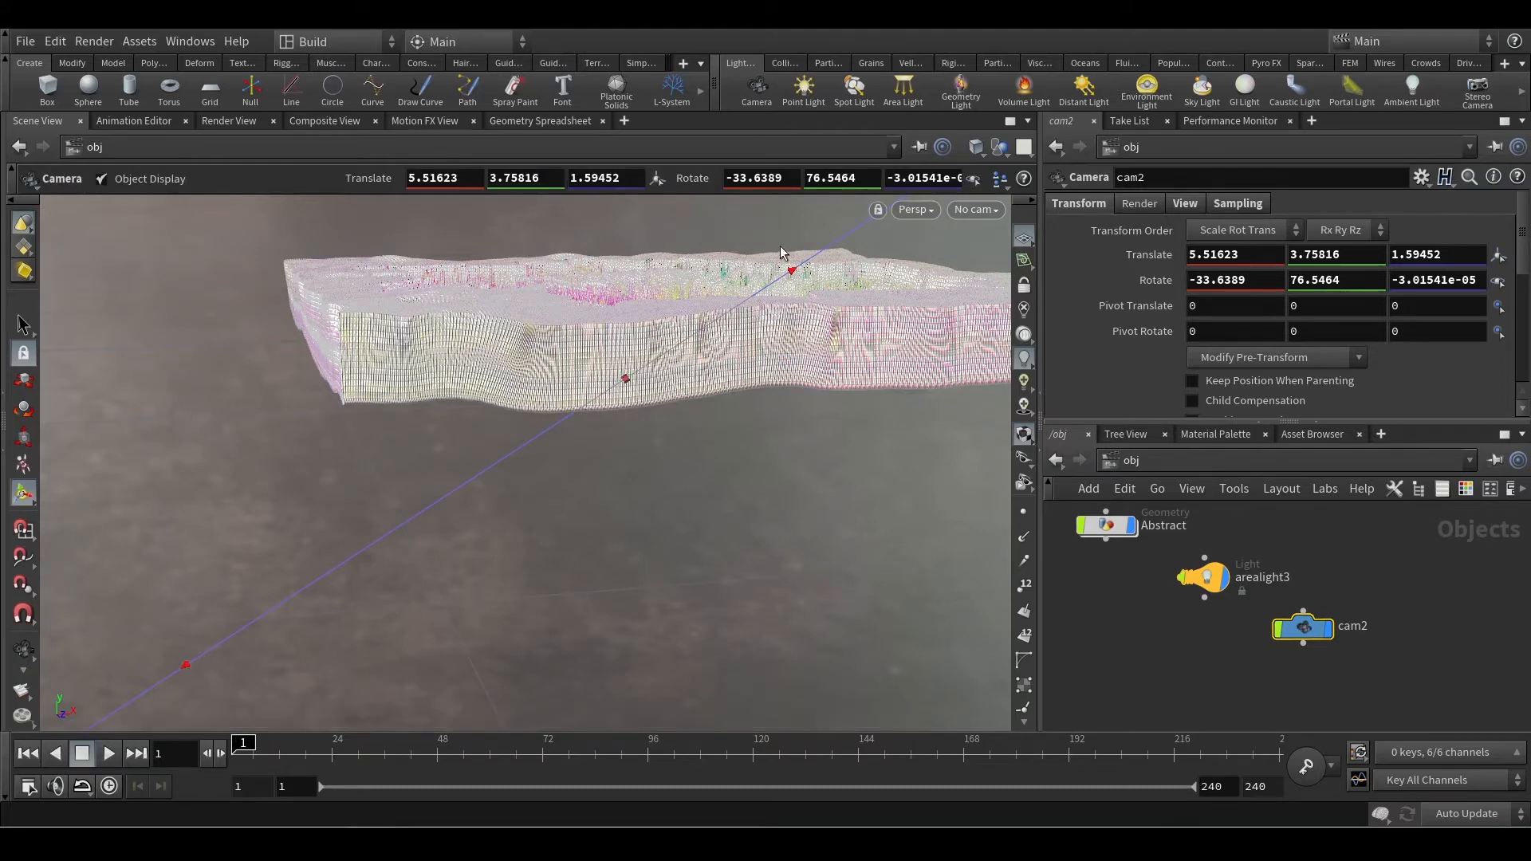
- Show cam2's sampling settings, narrow the depth-of-field range to an F-Stop of about 1.14, and set the focus distance to about 6.99
click(1240, 205)
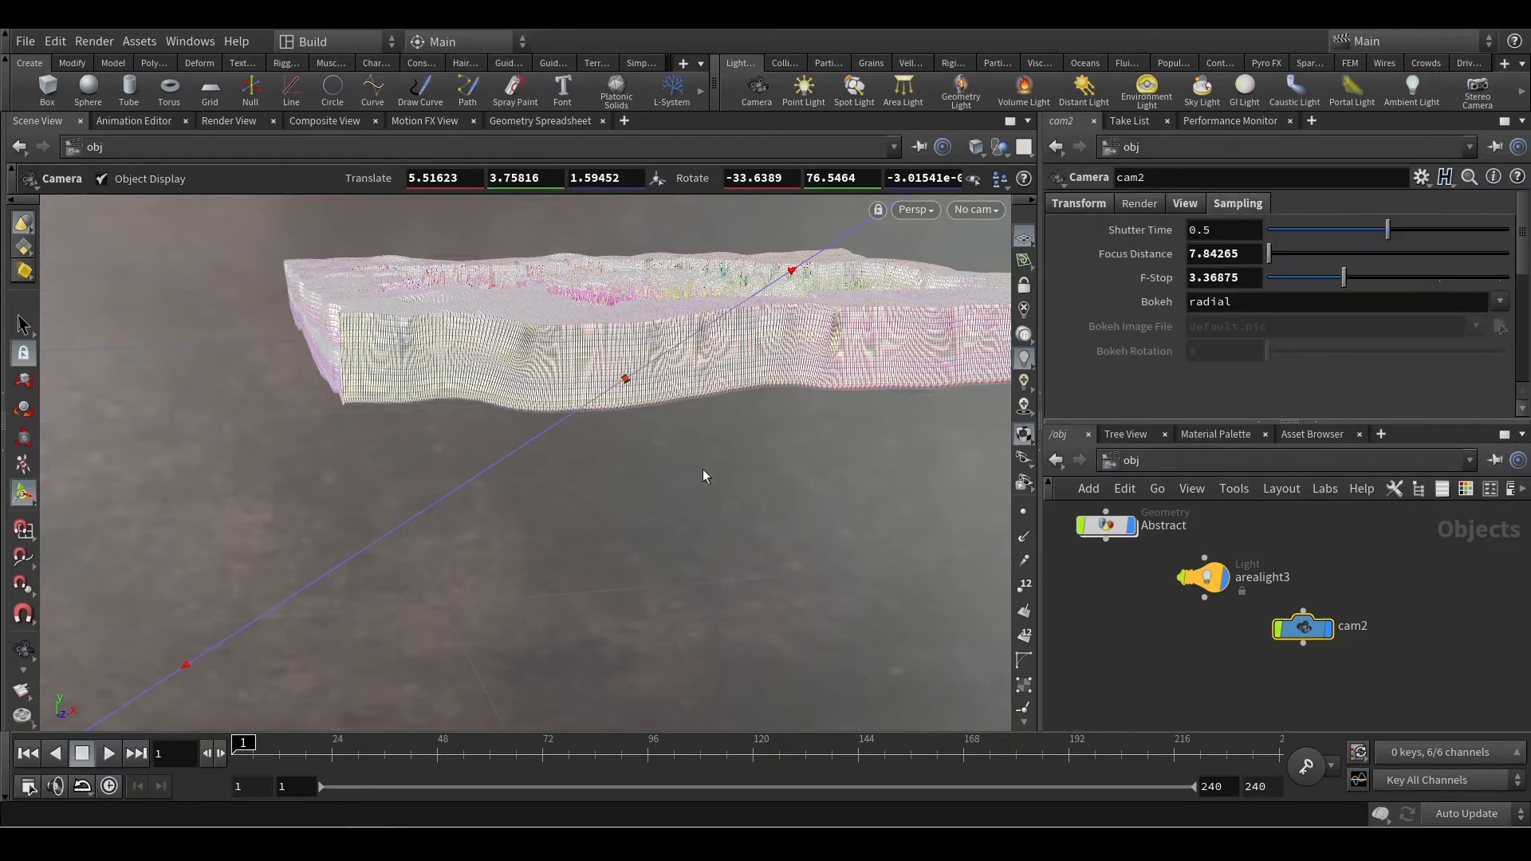
drag(186, 662, 539, 454)
mouse_move(665, 315)
mouse_down()
mouse_move(691, 445)
mouse_move(521, 393)
mouse_move(610, 318)
mouse_up()
key(Escape)
mouse_move(725, 386)
mouse_down()
mouse_move(662, 618)
mouse_move(639, 625)
mouse_move(708, 530)
mouse_up()
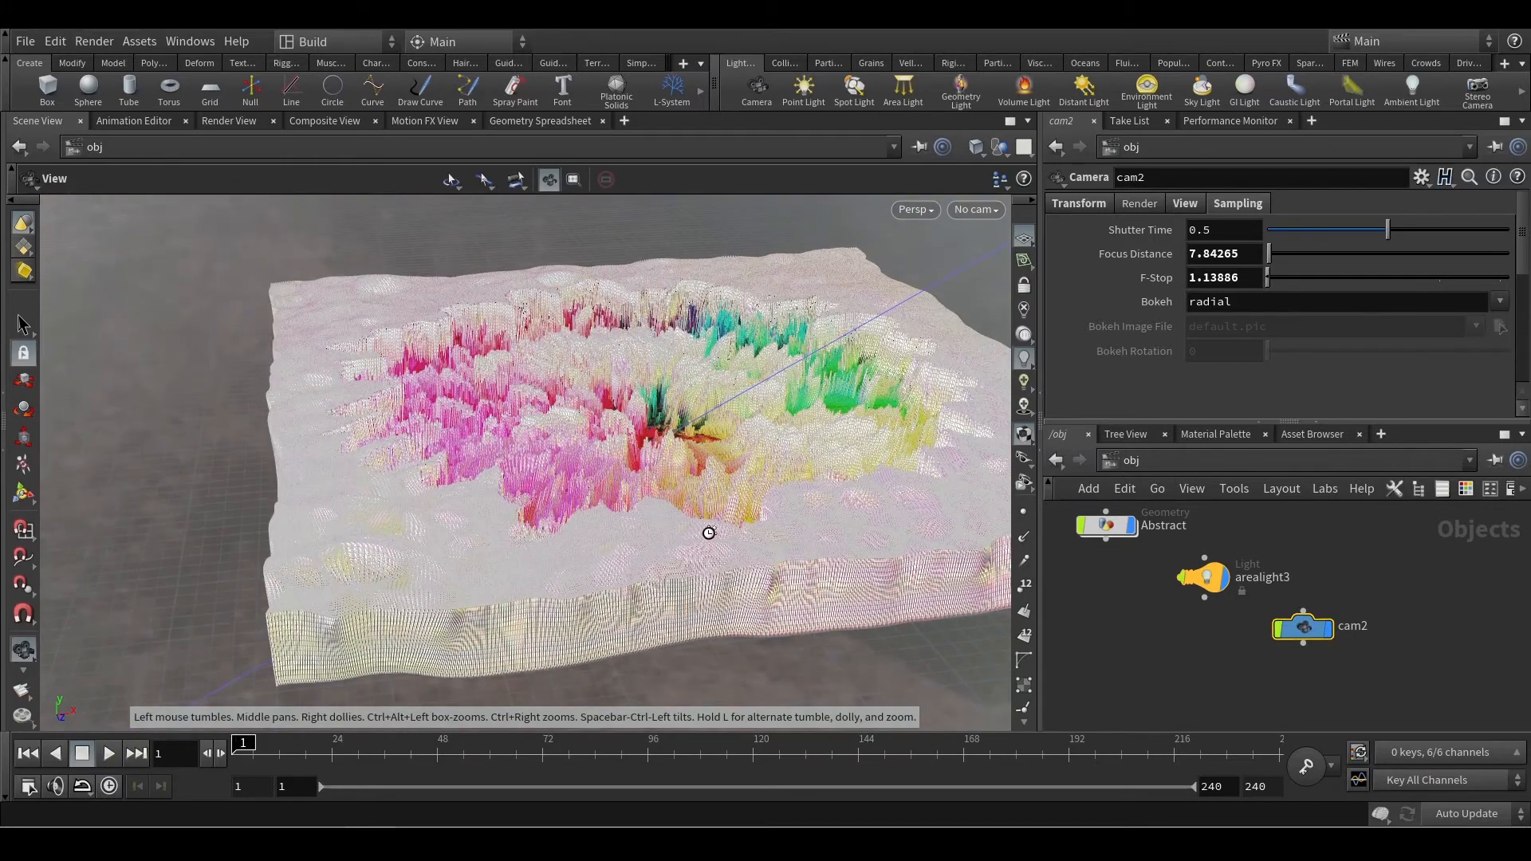
key(Return)
drag(603, 478, 654, 438)
- Move cam2's focus point near the flower's centre, to a focus distance of about 5.57, and narrow the range to an F-Stop of about 0.64
key(Escape)
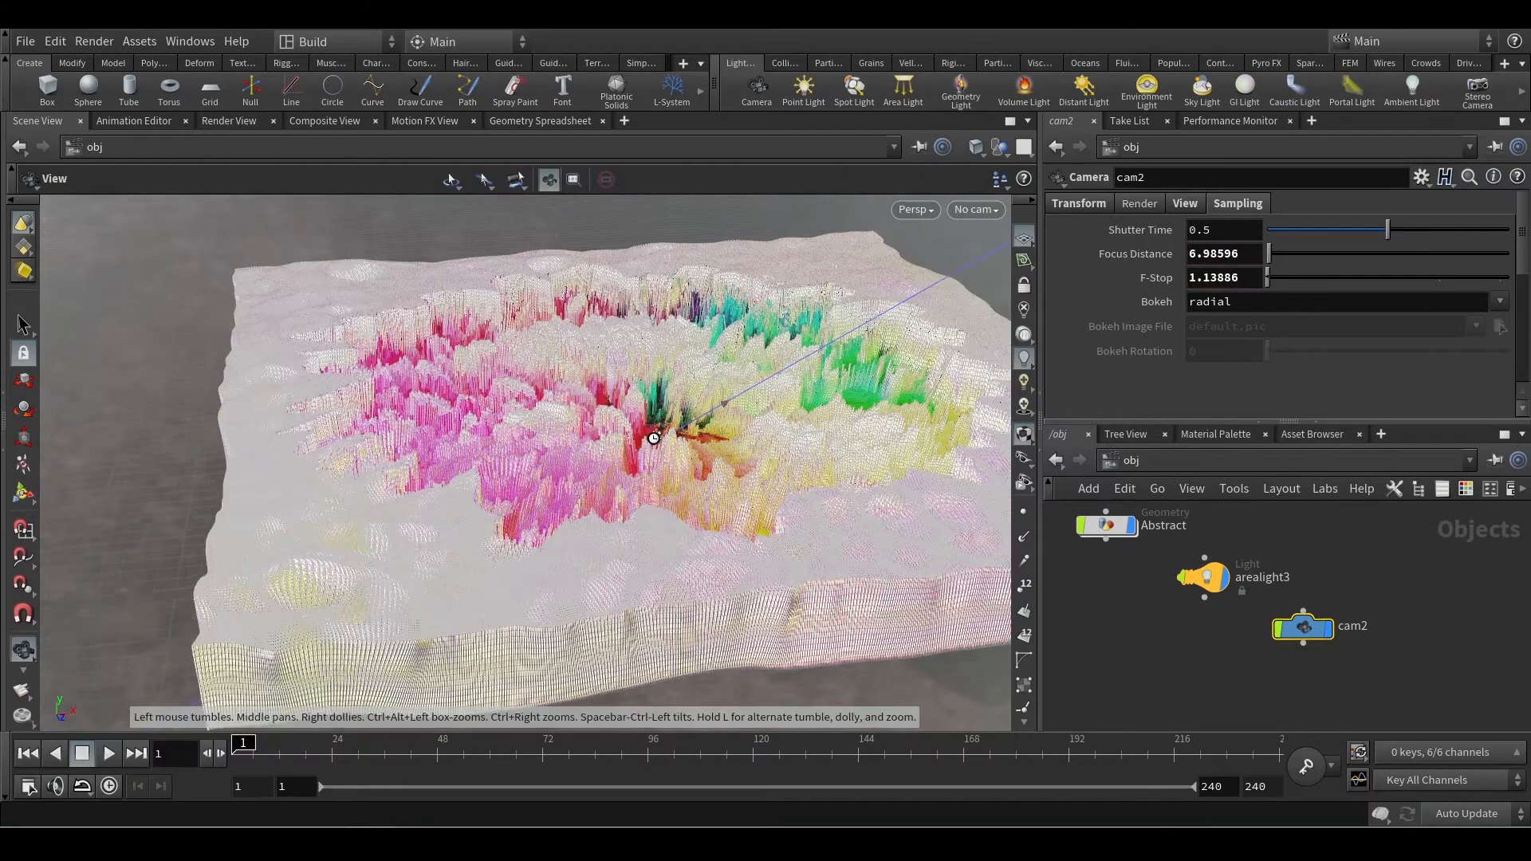
scroll(656, 439, up, 10)
scroll(657, 441, up, 3)
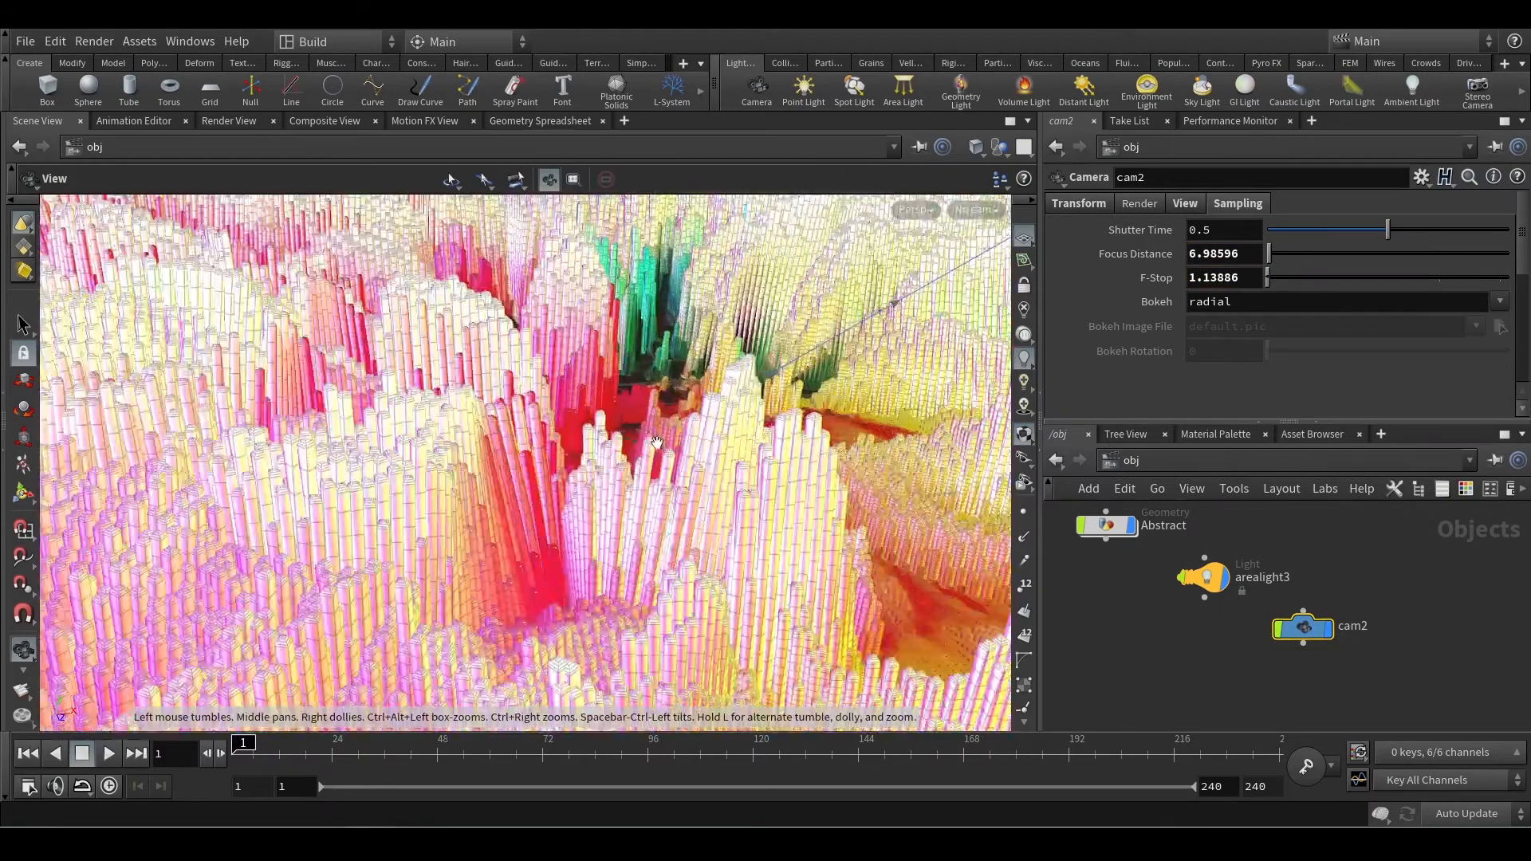
key(Return)
key(Escape)
drag(656, 469, 598, 466)
key(Return)
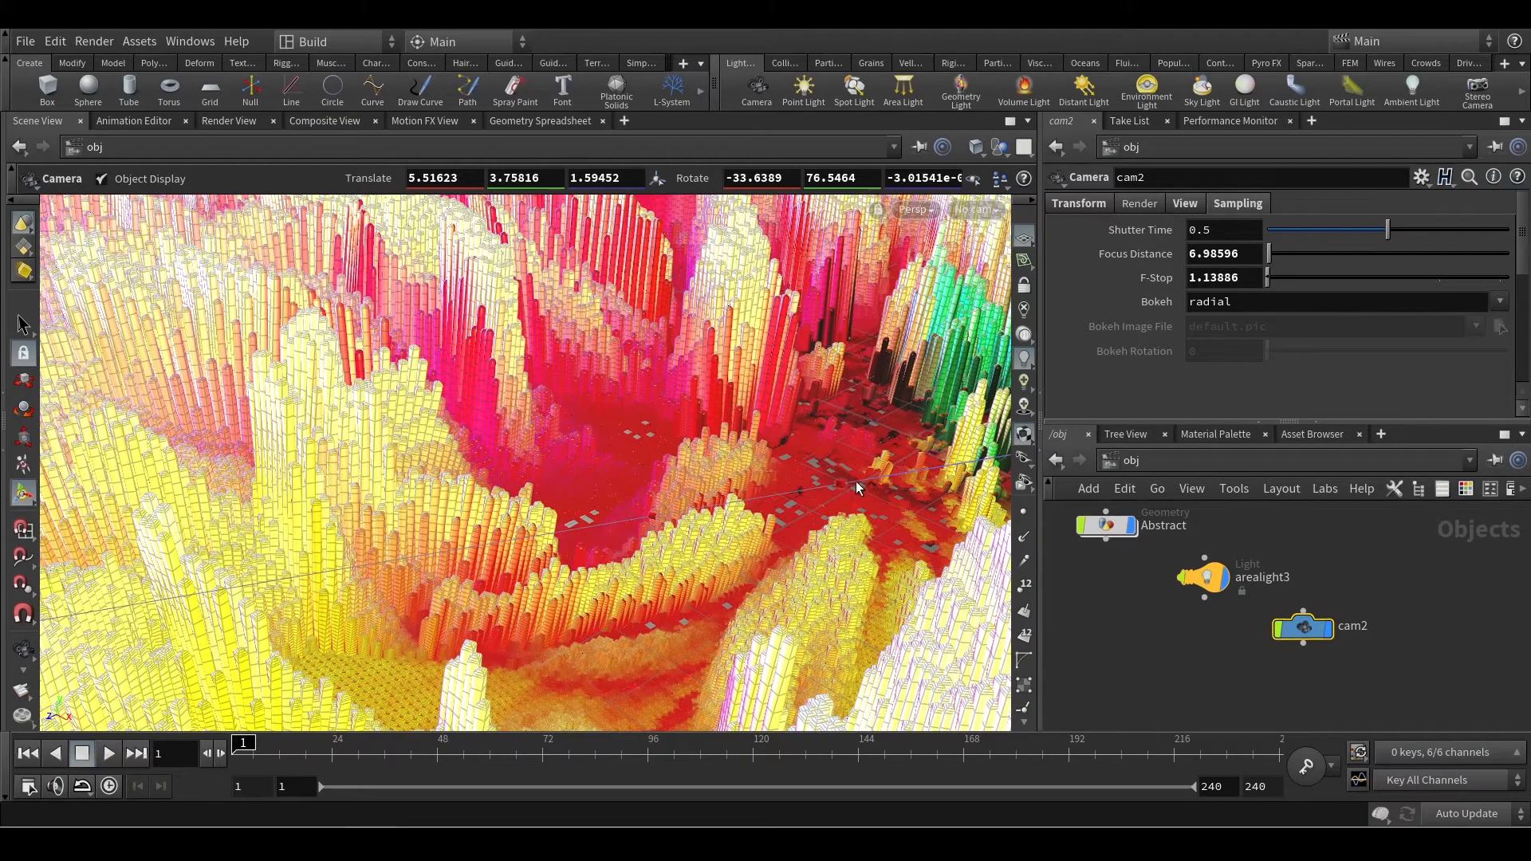
drag(835, 485, 820, 371)
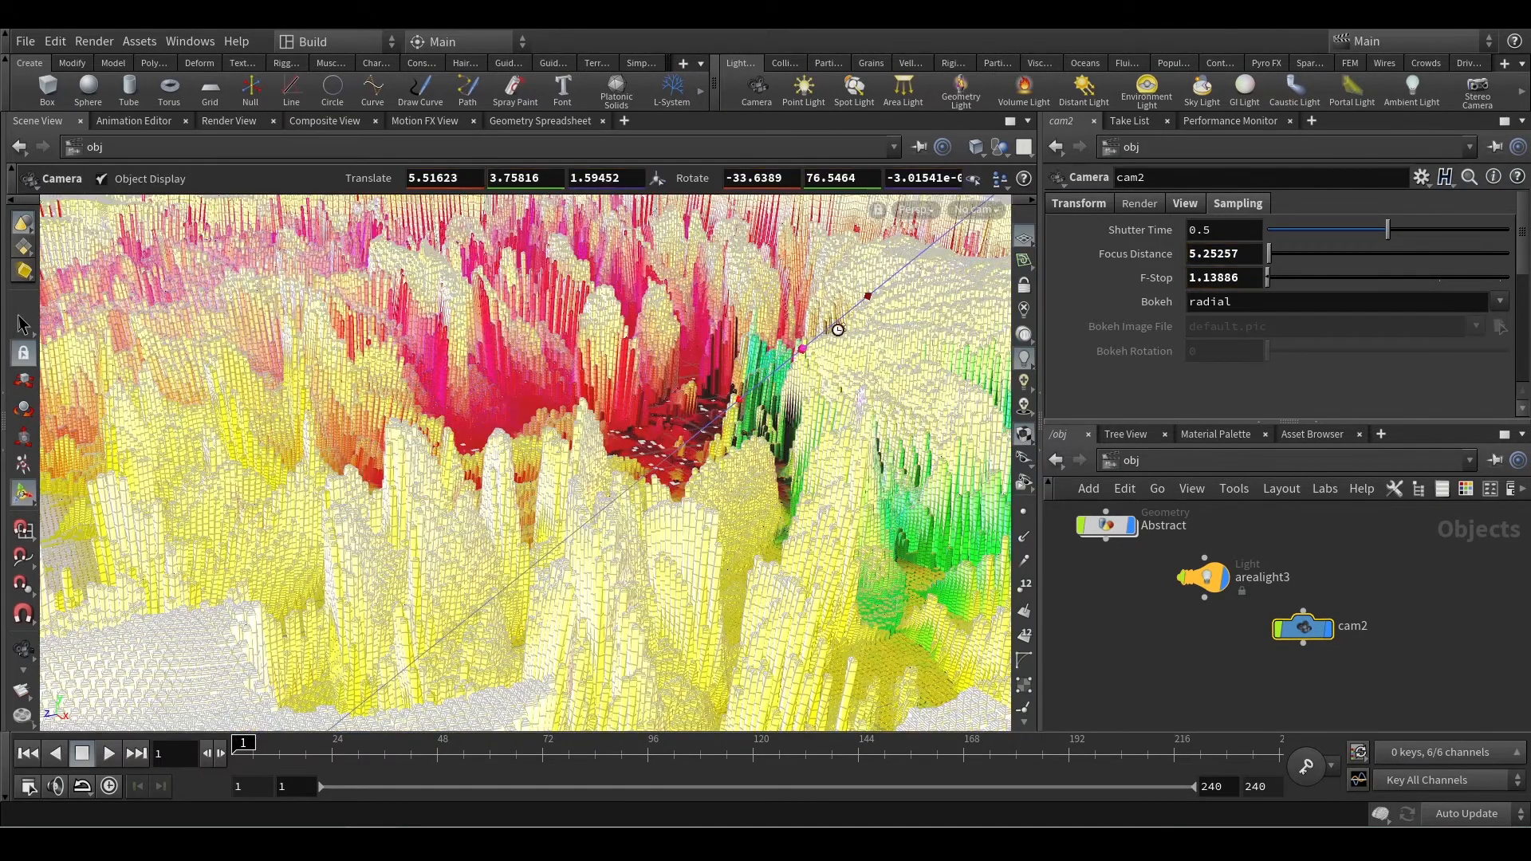
drag(873, 301, 779, 383)
key(Escape)
key(Return)
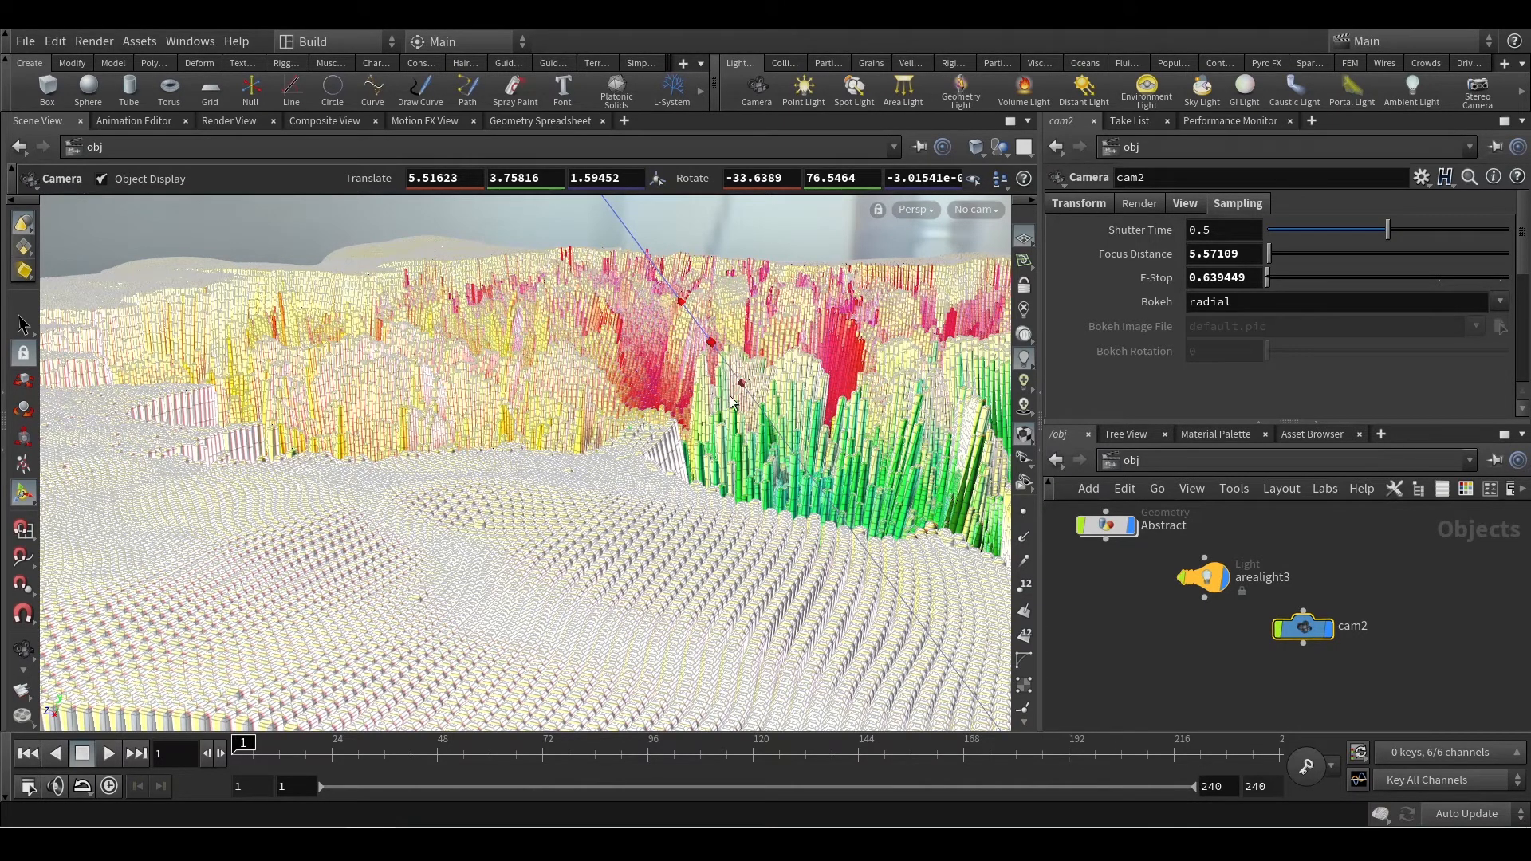
- Examine the petals around the focus point up close, and the camera and its view line over the flower from farther away
key(Escape)
scroll(813, 382, up, 5)
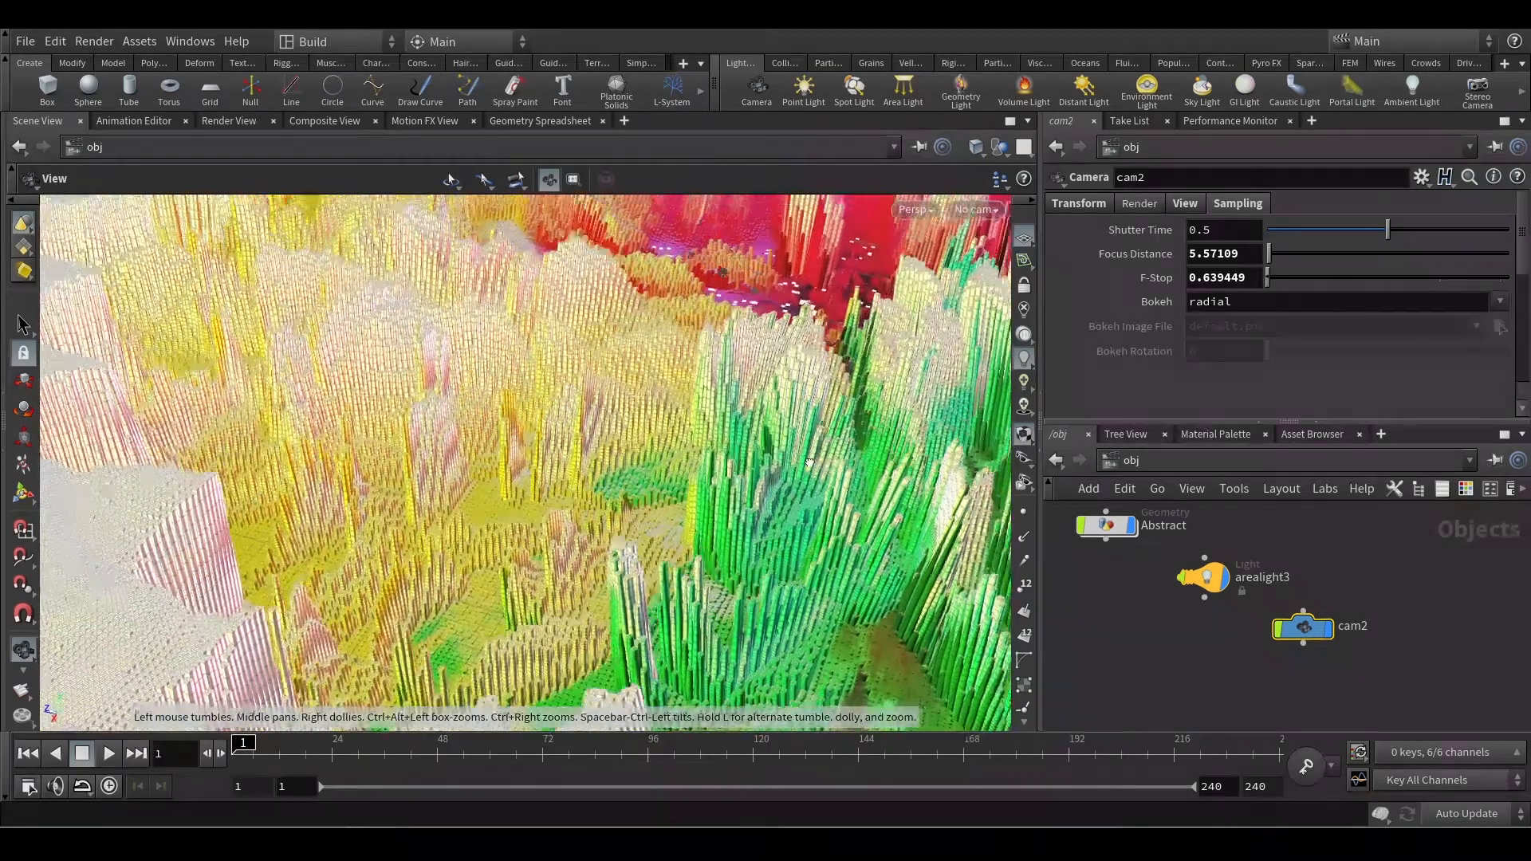
scroll(813, 382, down, 3)
key(Return)
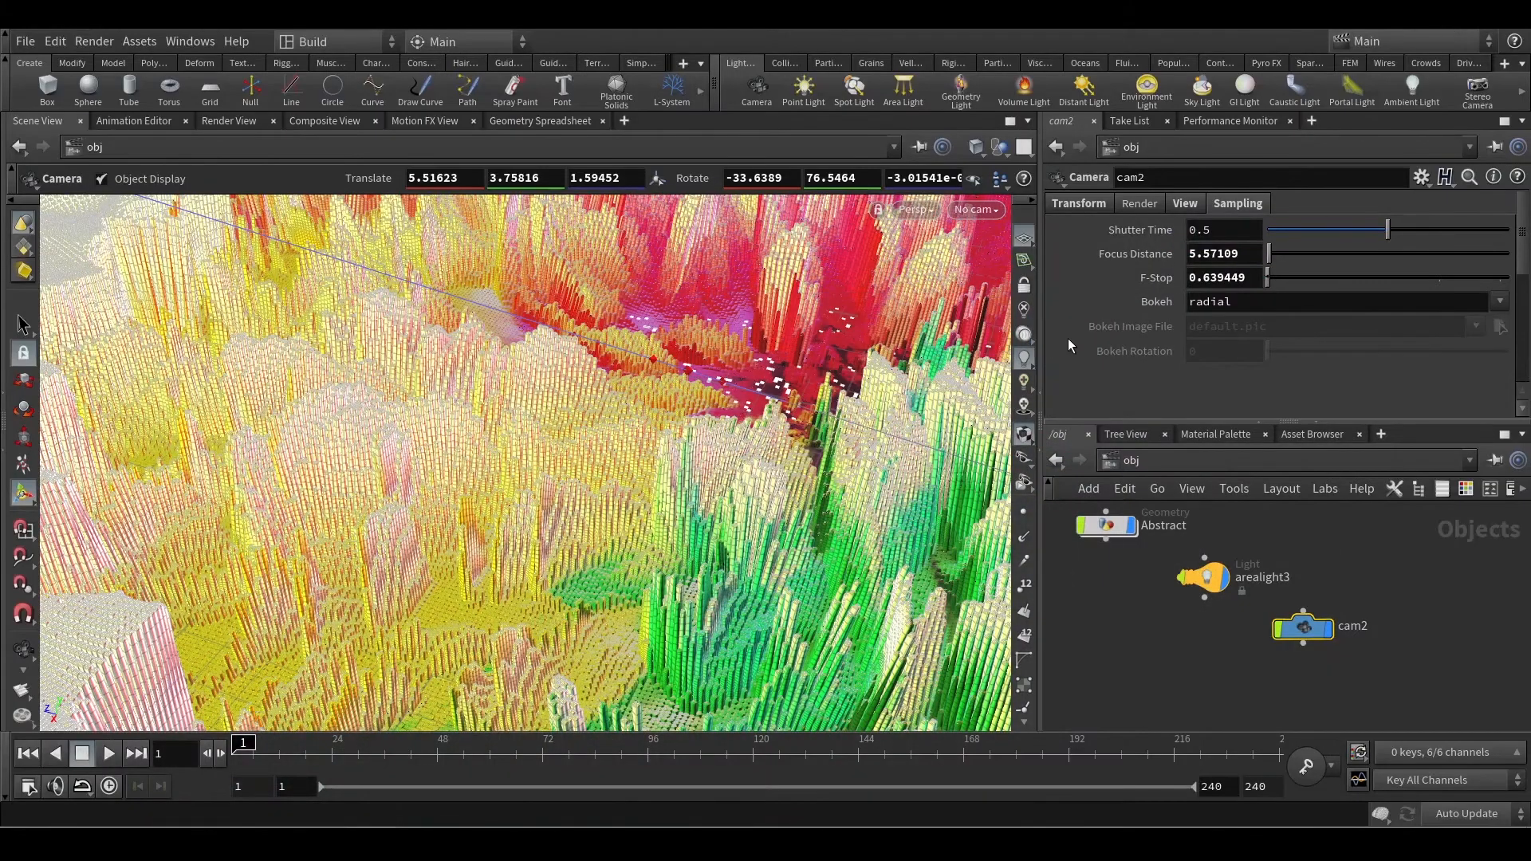
mouse_move(743, 462)
mouse_down()
mouse_move(735, 445)
mouse_move(718, 479)
mouse_up()
click(1200, 463)
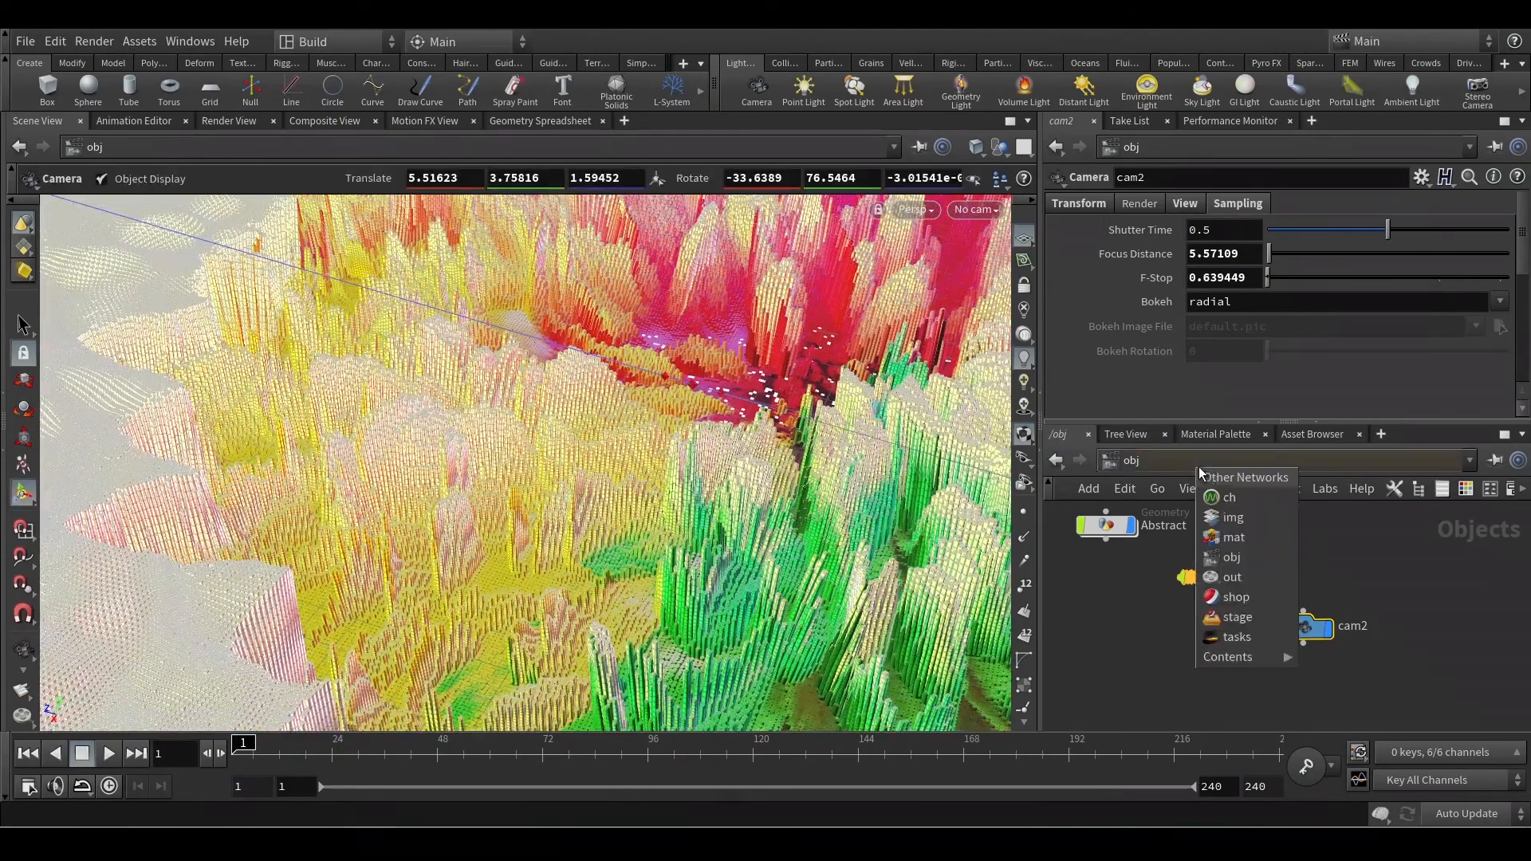
click(1388, 578)
click(1300, 580)
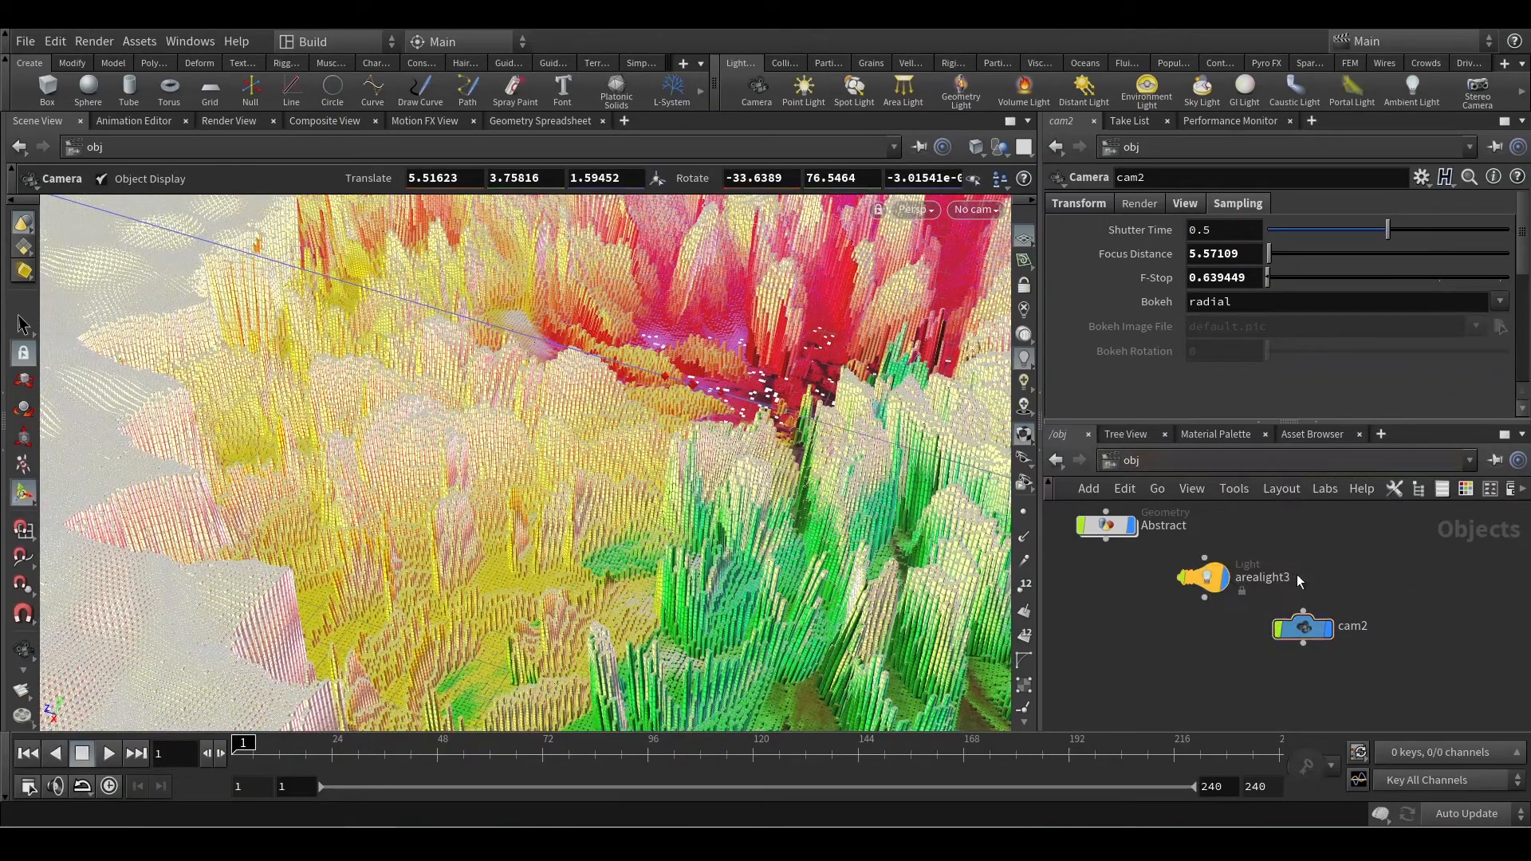
key(Escape)
scroll(694, 507, down, 10)
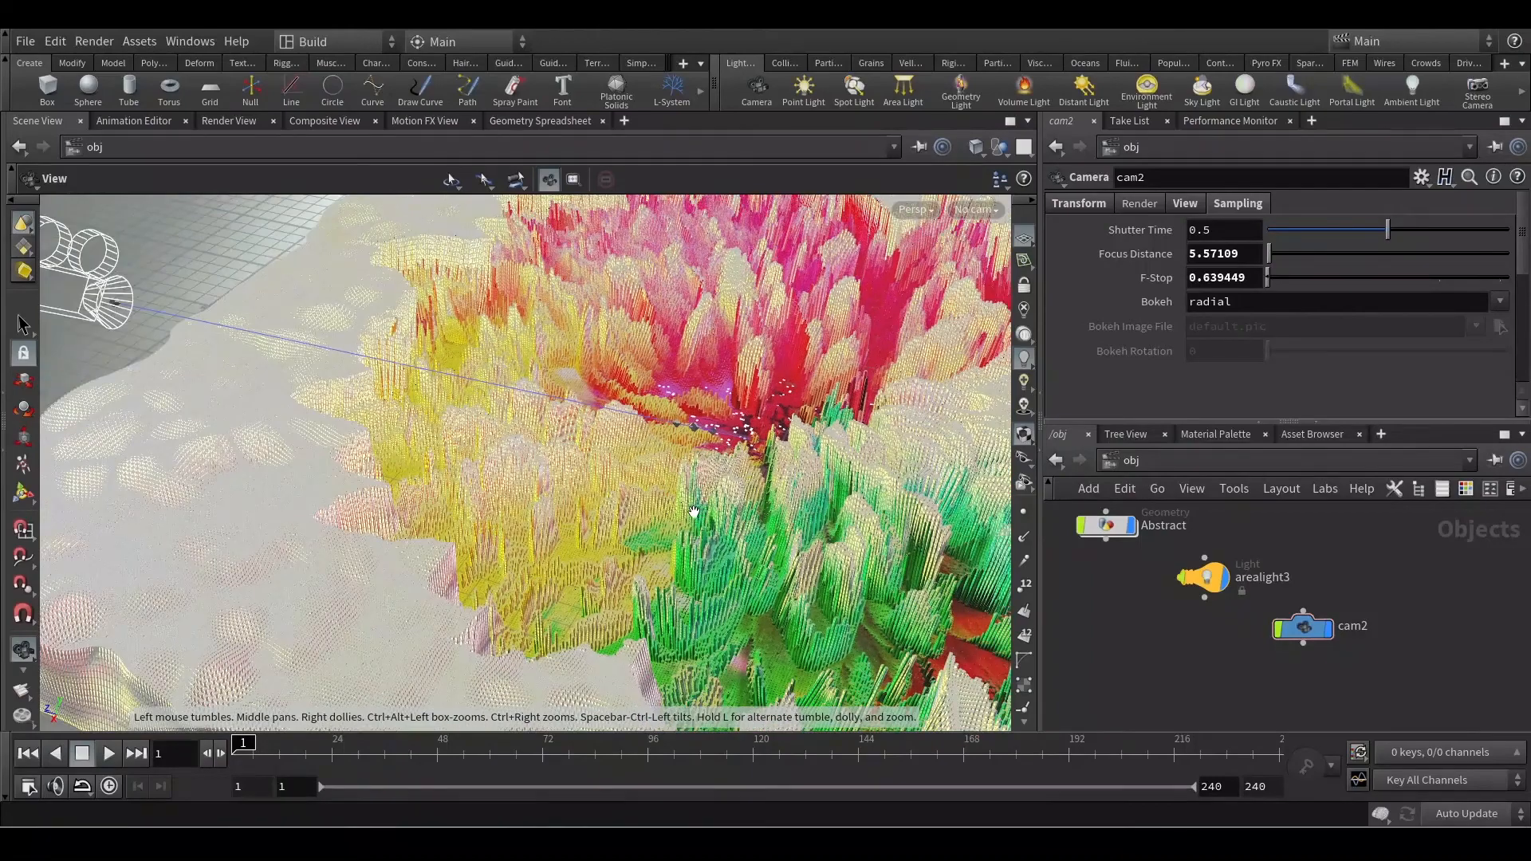
scroll(694, 511, down, 8)
key(Return)
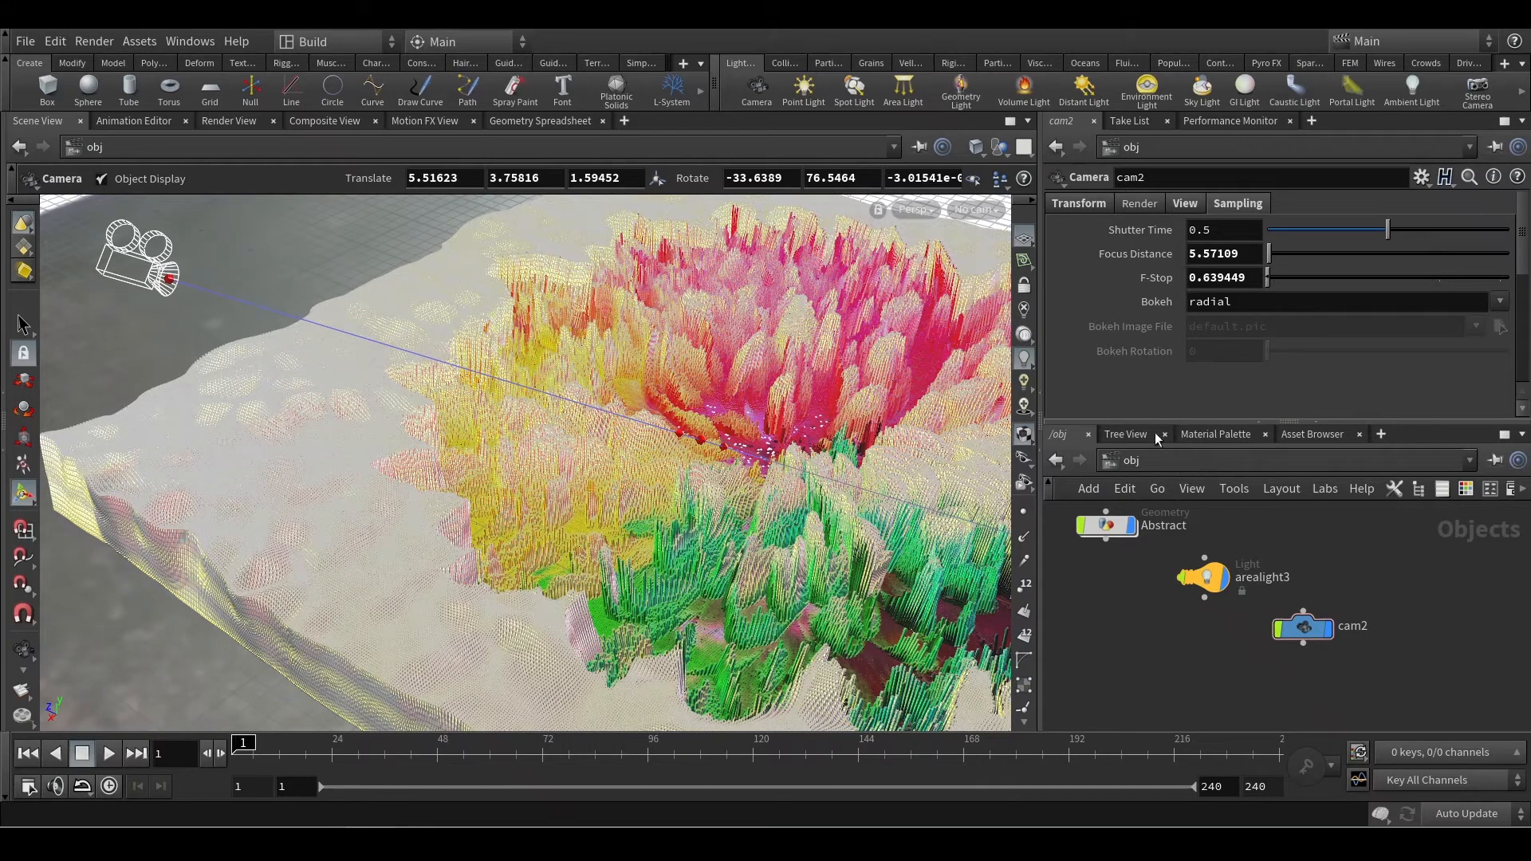
- Go to the out network and review mantra1's camera, depth-of-field and sampling settings in an enlarged parameter area
click(1162, 464)
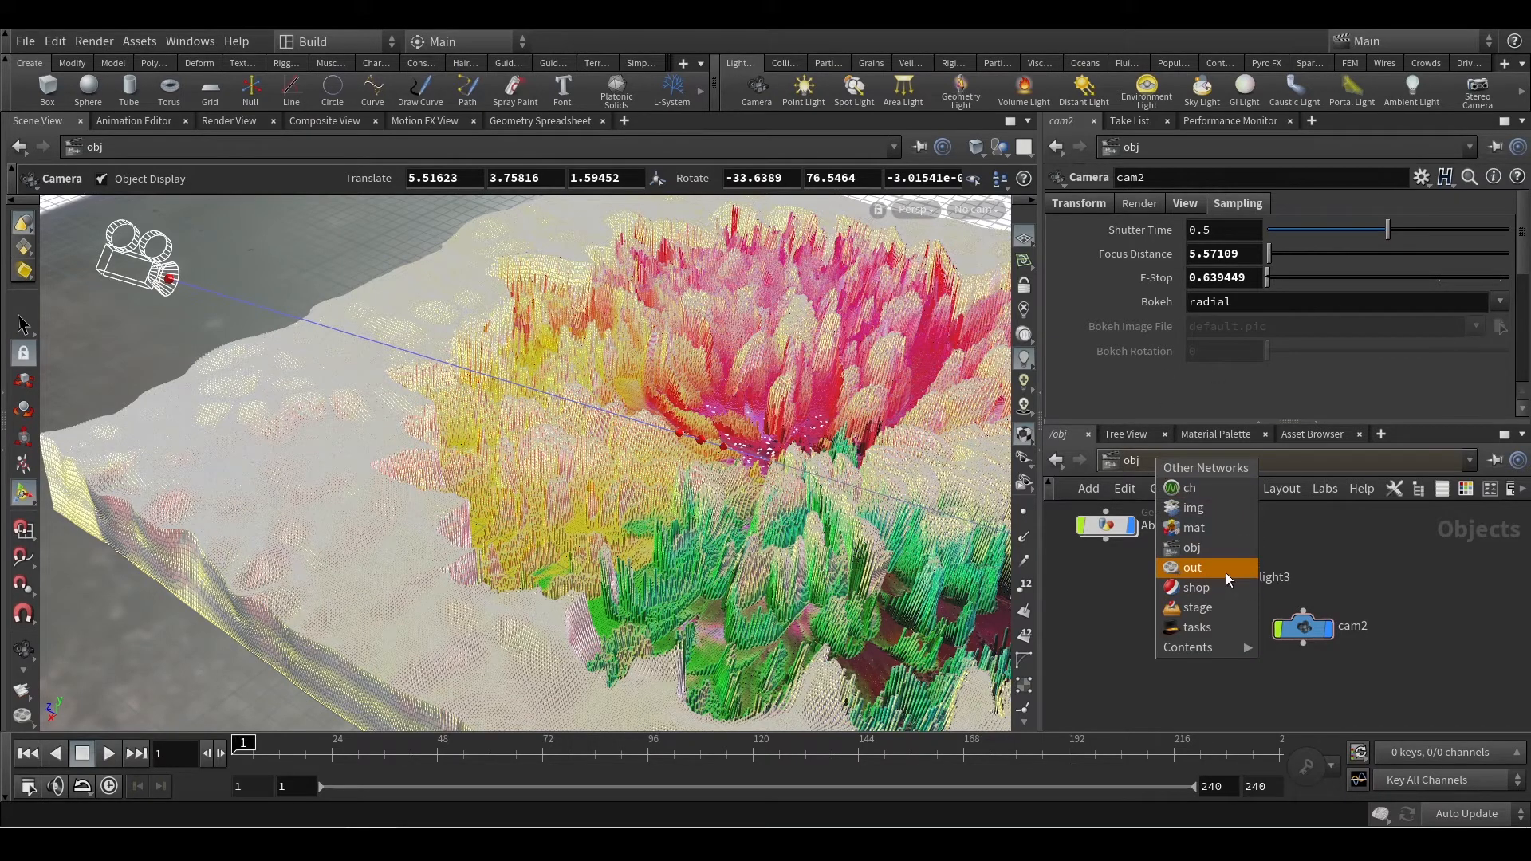
click(1194, 567)
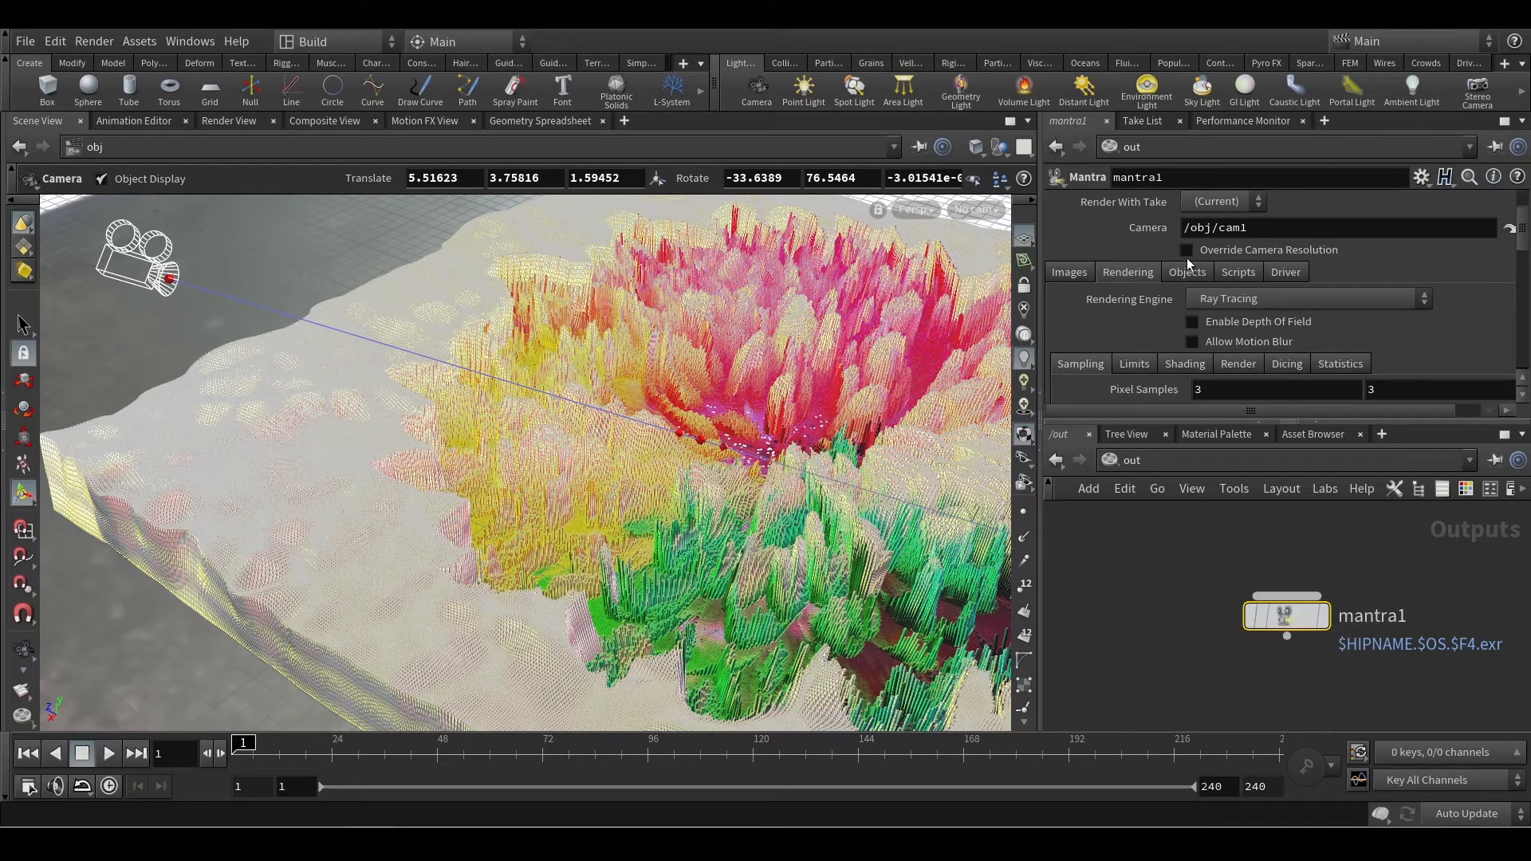
drag(1260, 427, 1261, 574)
scroll(1274, 351, down, 5)
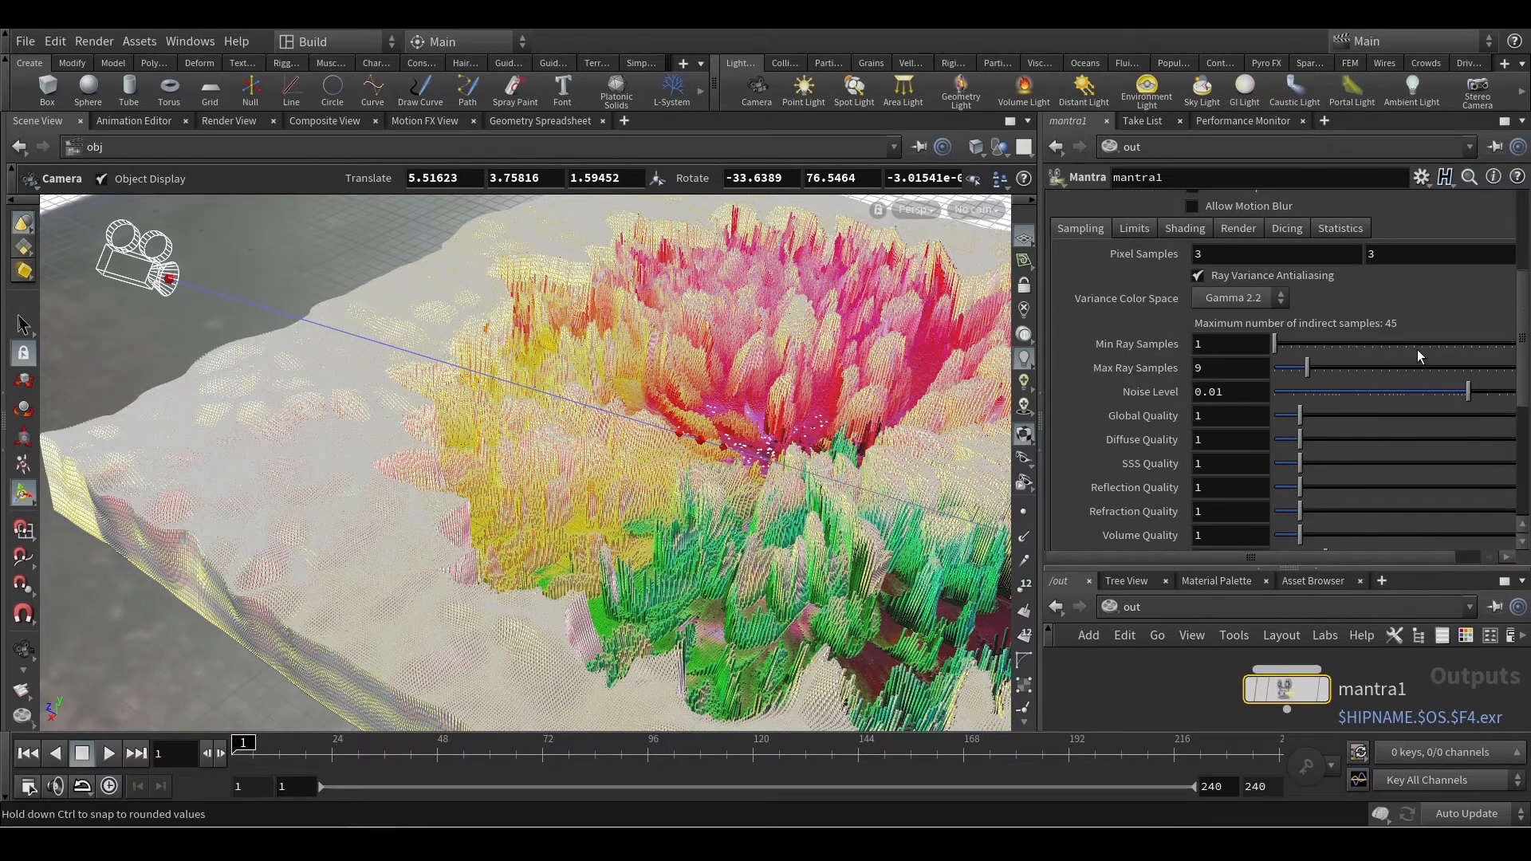
scroll(1191, 385, up, 5)
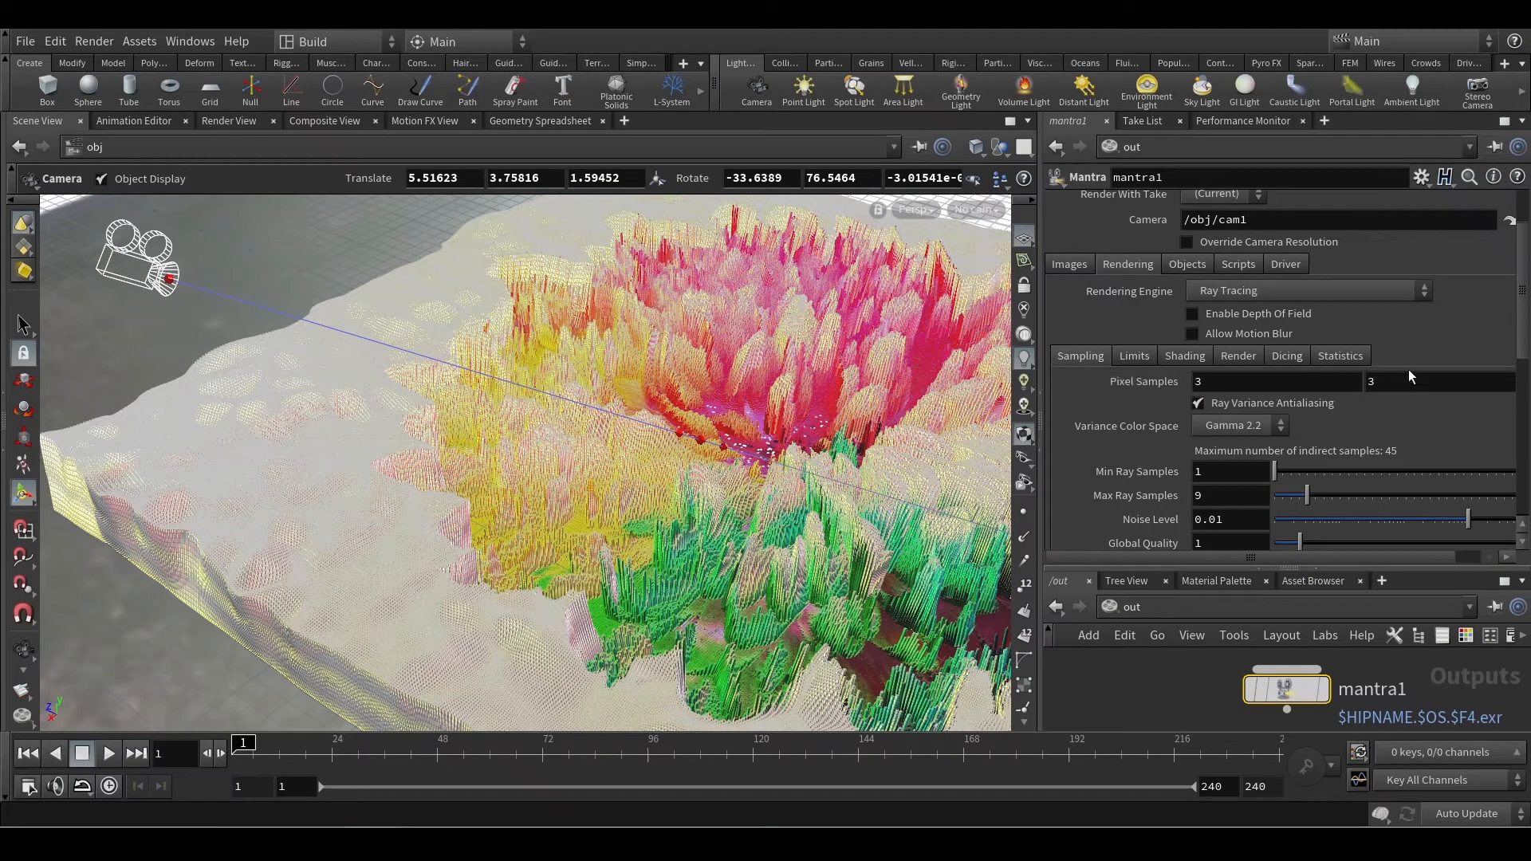
scroll(1410, 377, up, 3)
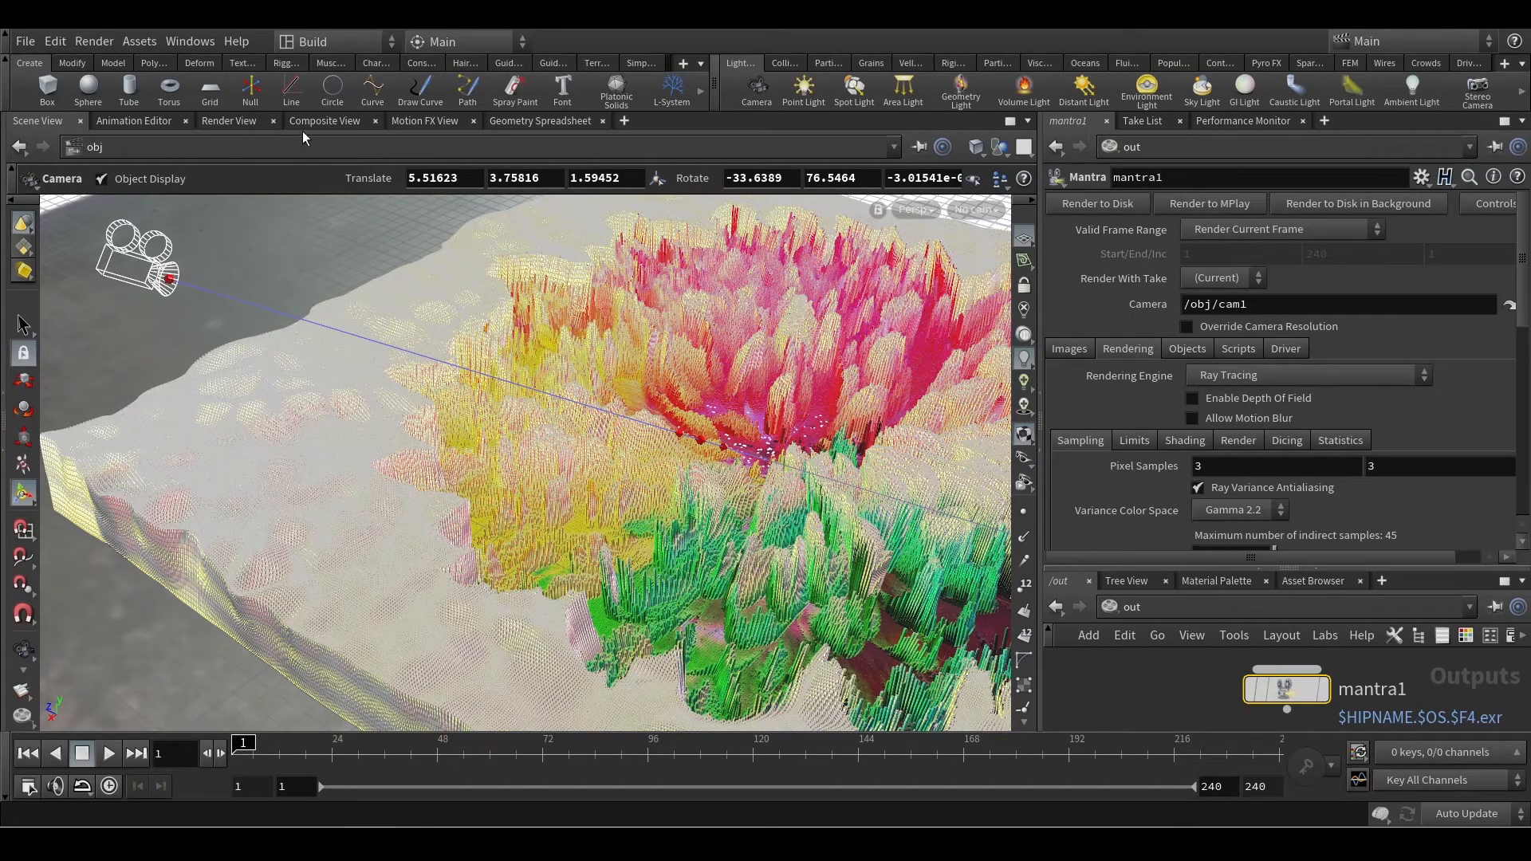
- Show the Render View and examine the output picture path in mantra1's image settings, including its folder and file name parts
click(241, 122)
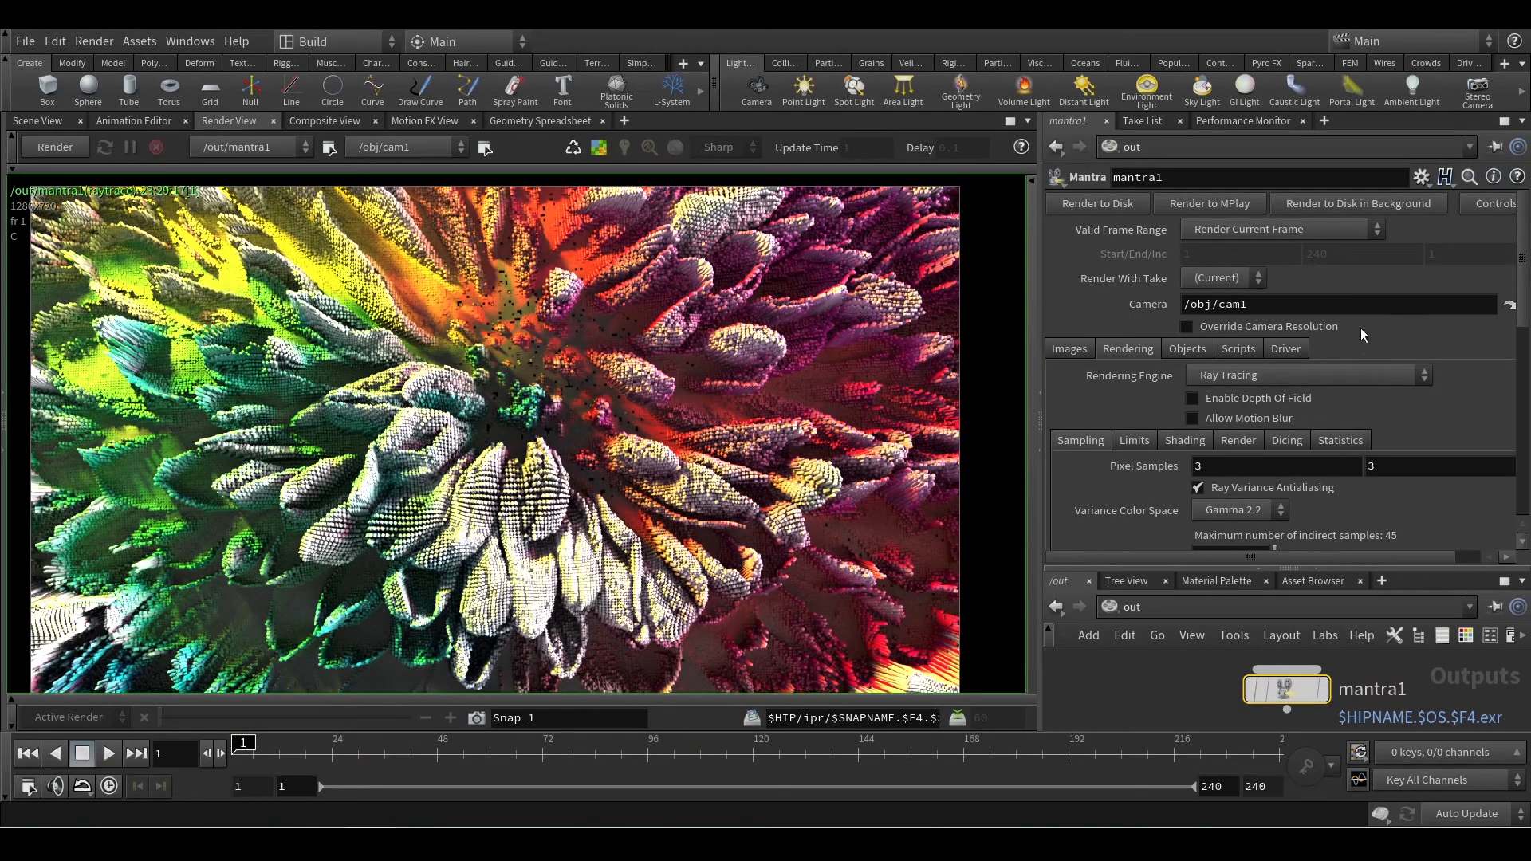
click(1067, 348)
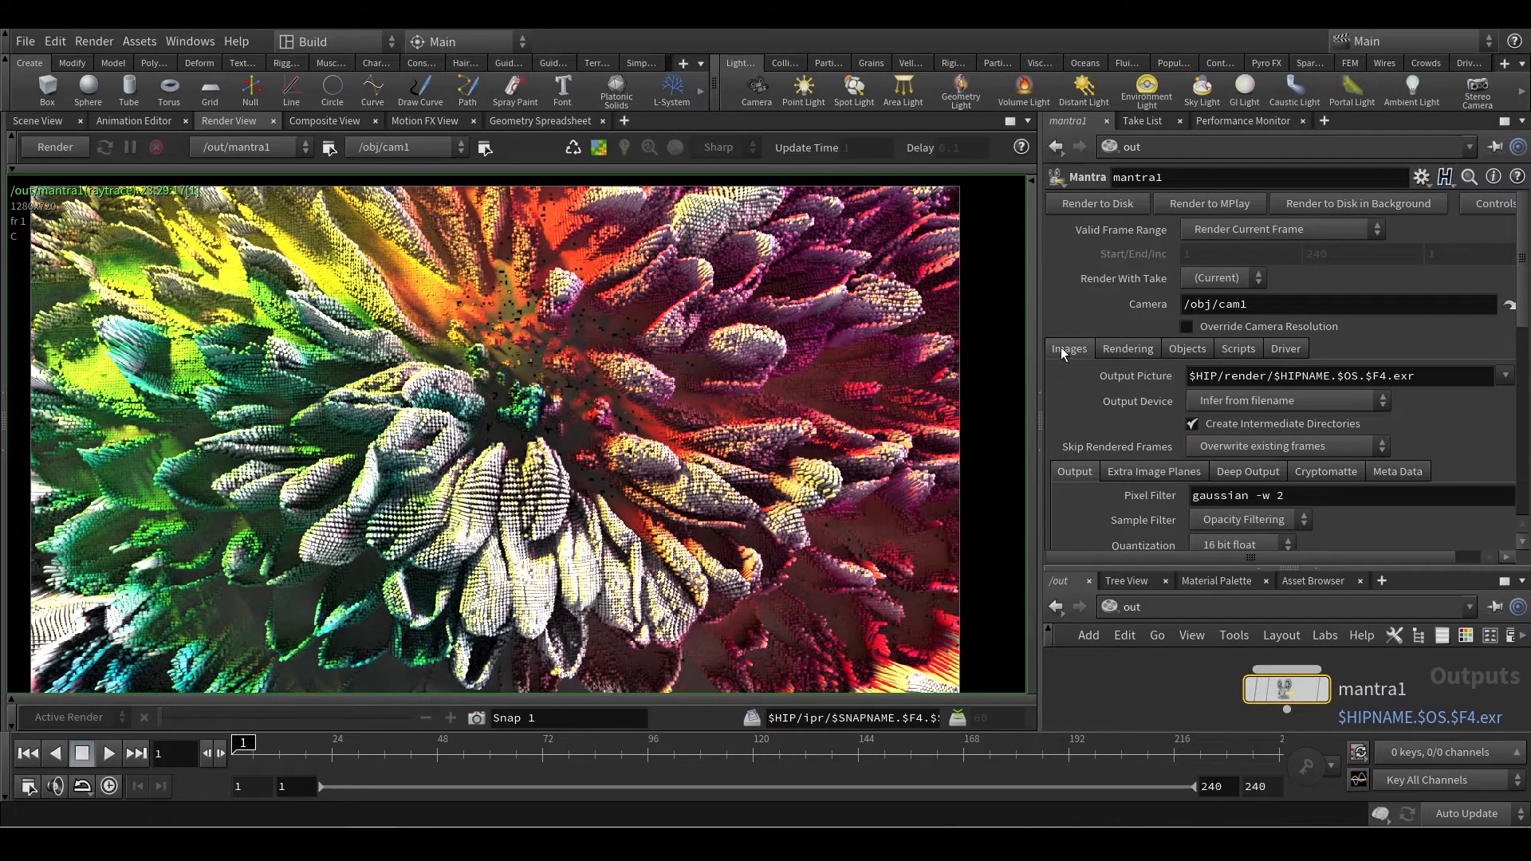
drag(1425, 378, 1187, 378)
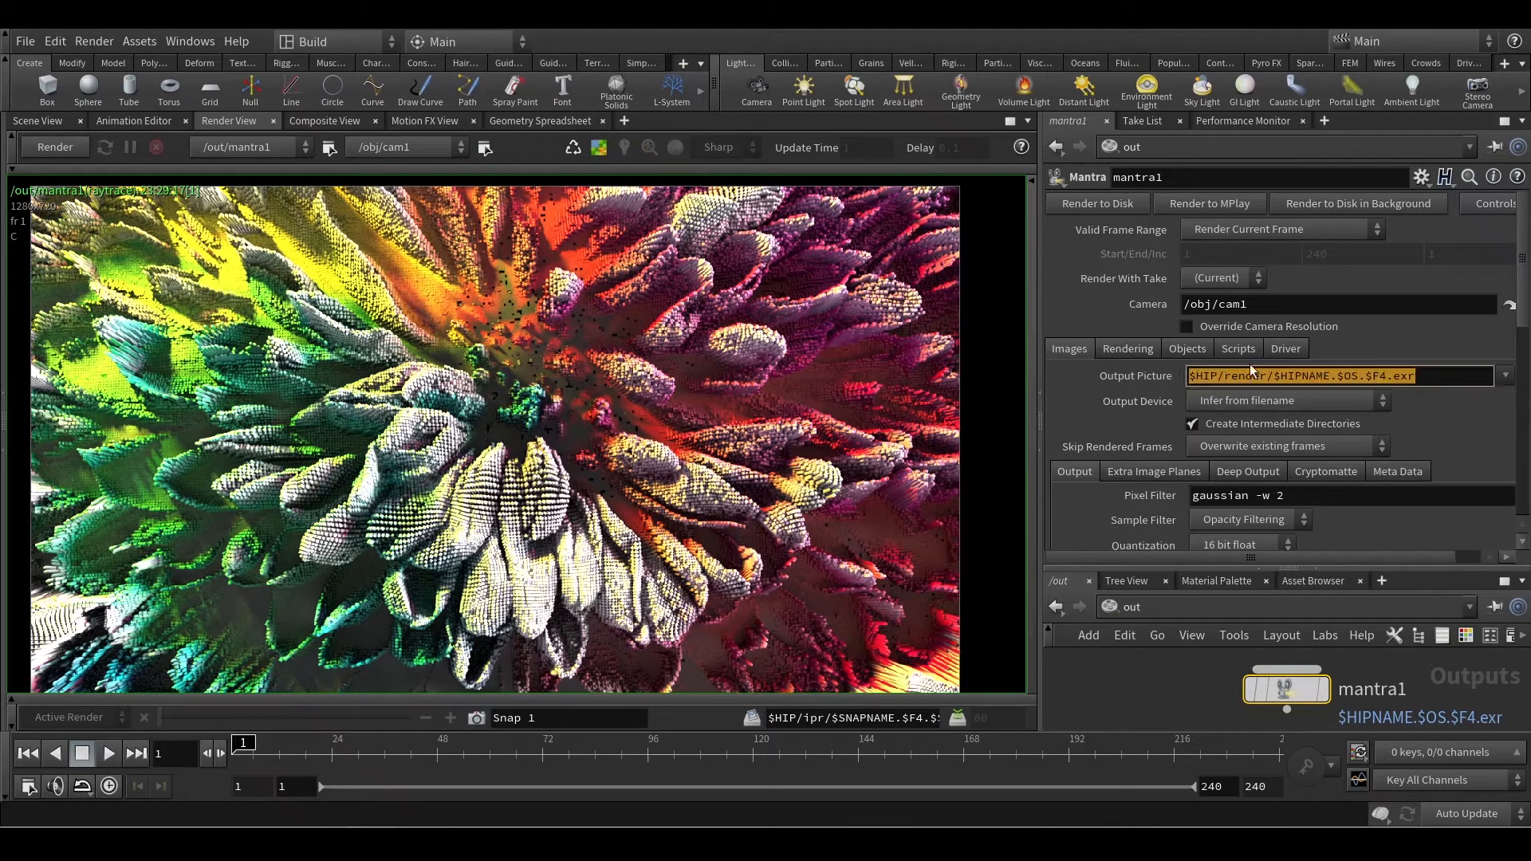
click(1395, 336)
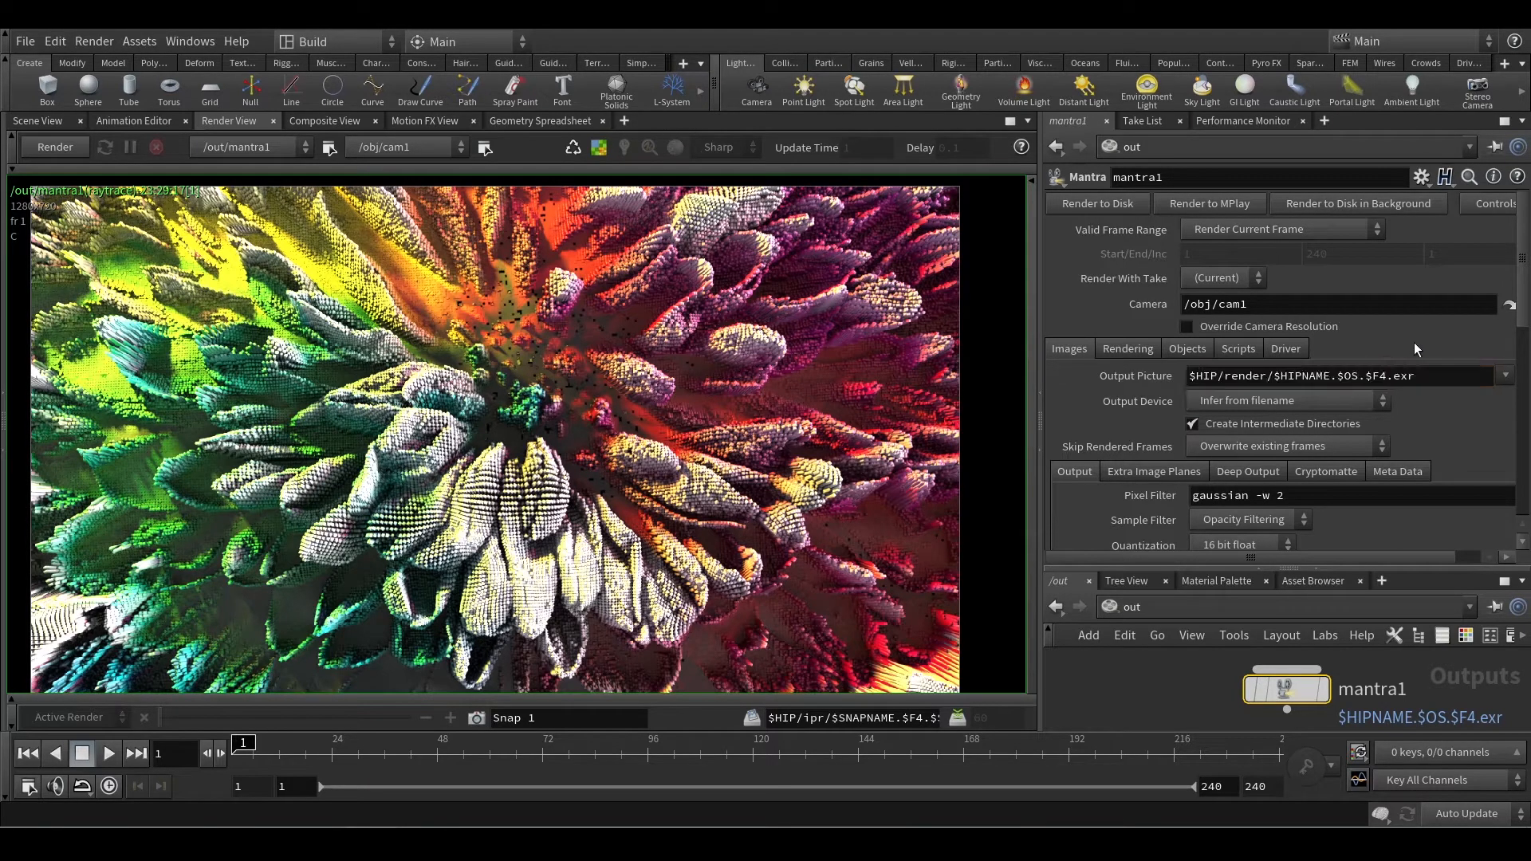
double_click(1213, 373)
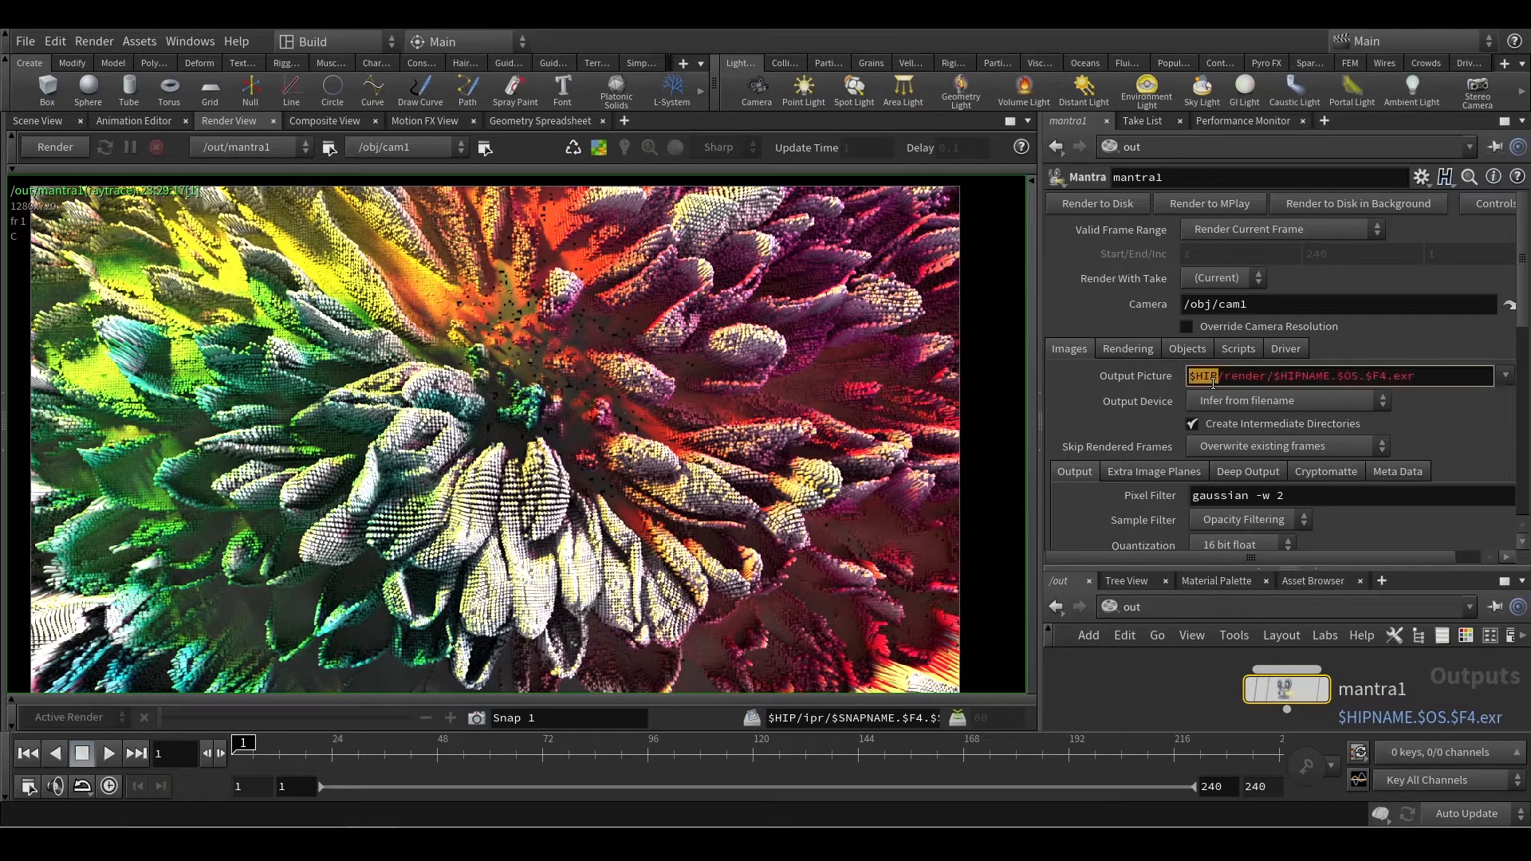
drag(1224, 376, 1420, 382)
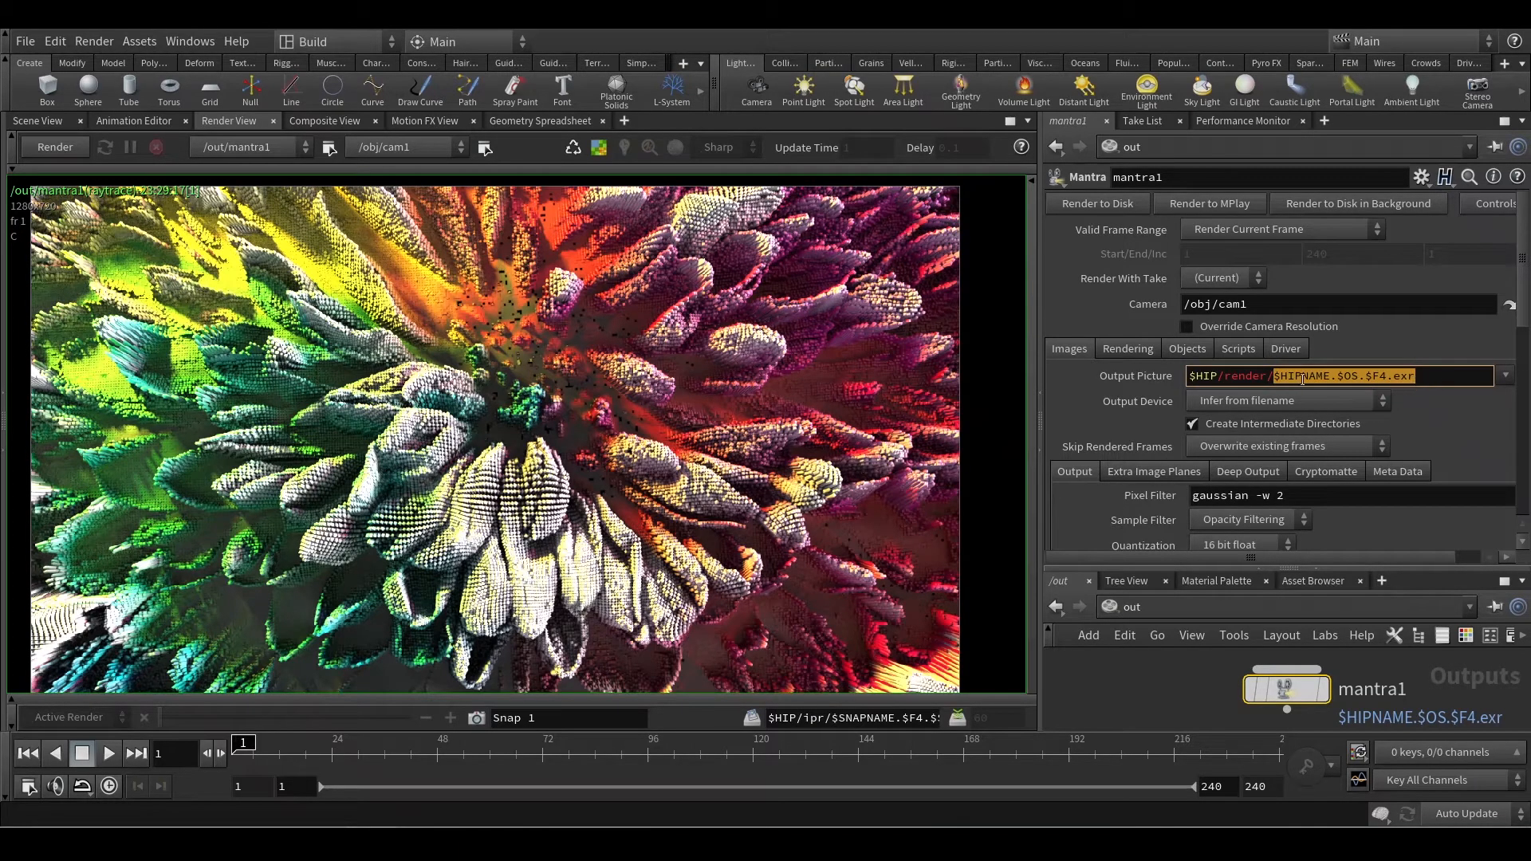
click(1485, 421)
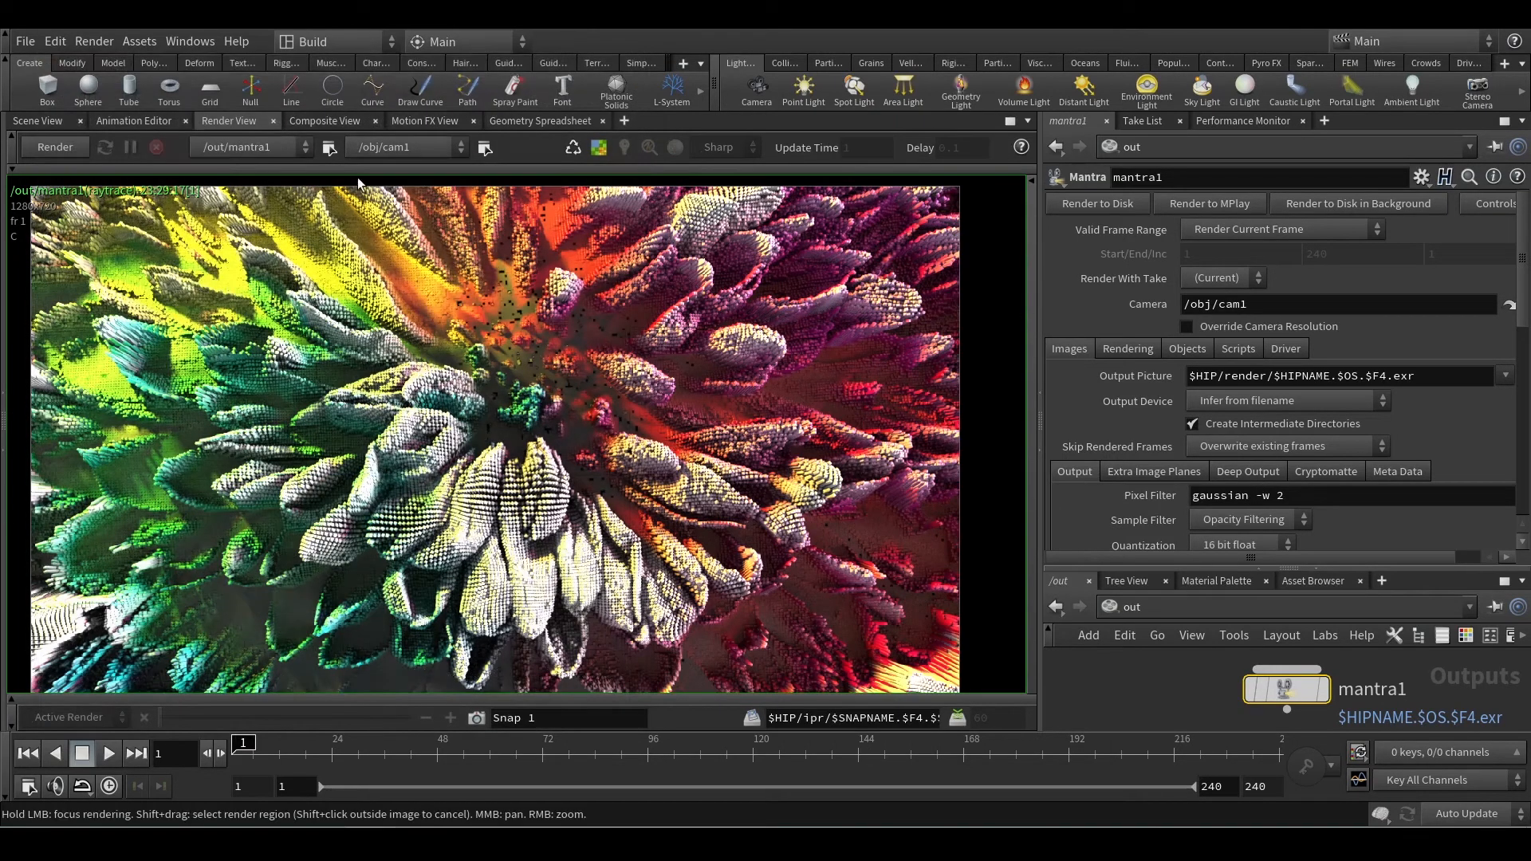
- Review mantra1's settings in a separate window, and try the Render Frame Range option before restoring Render Current Frame
click(328, 149)
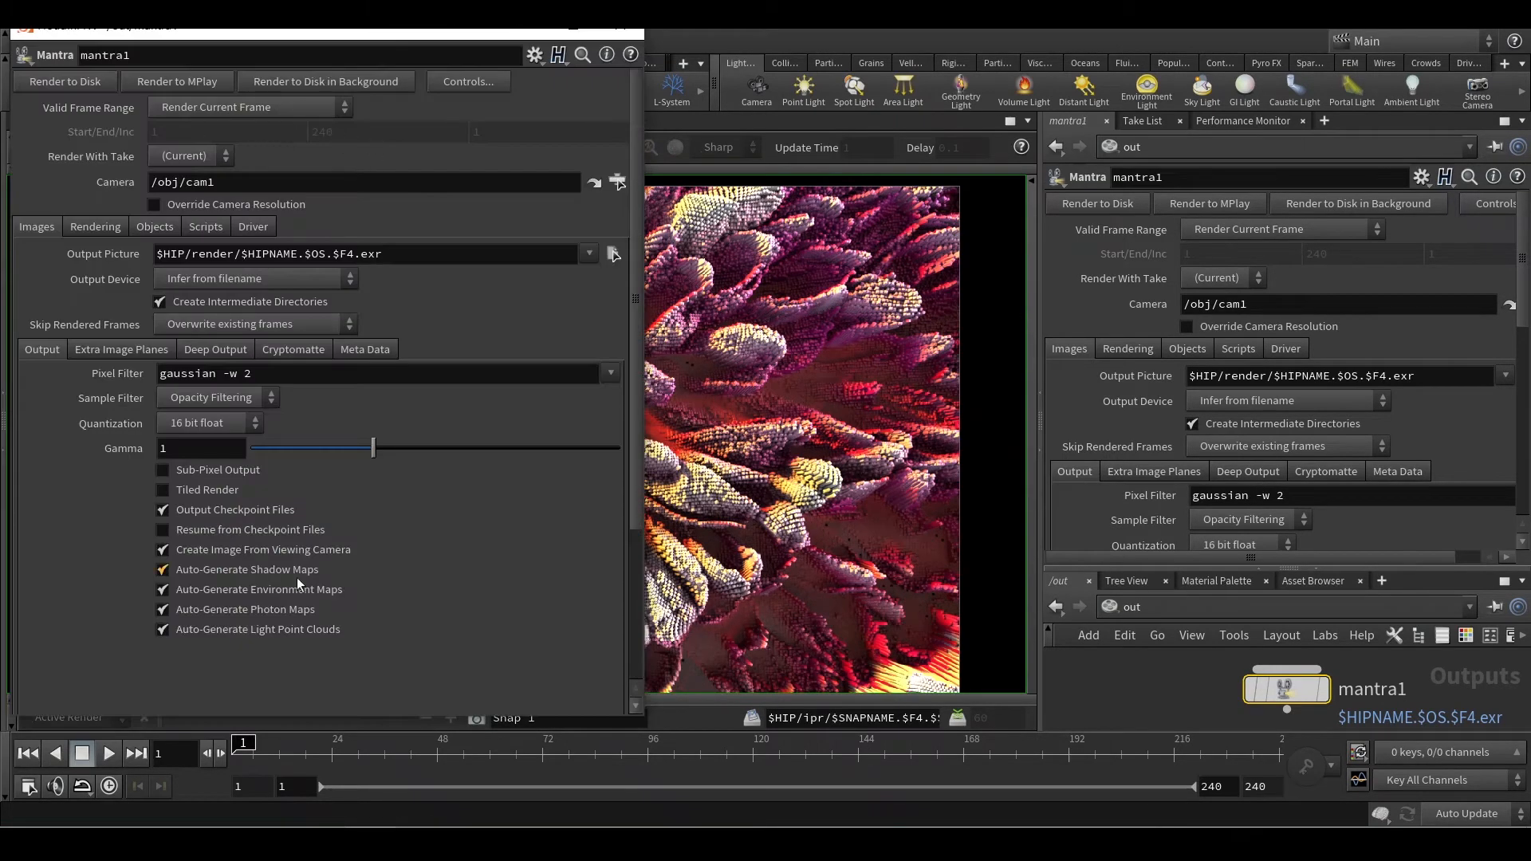
click(620, 34)
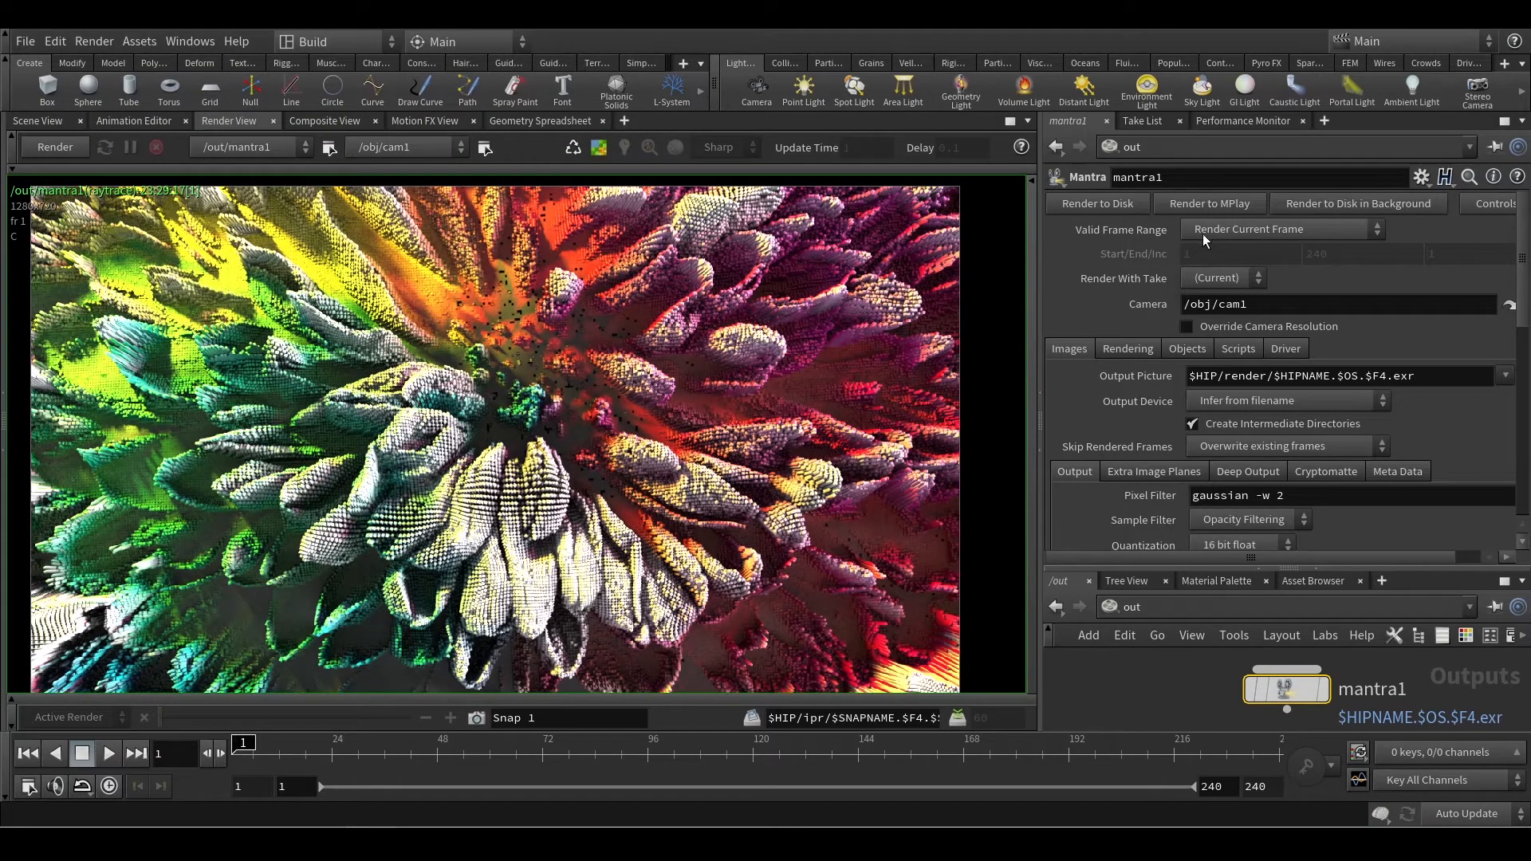
click(1288, 235)
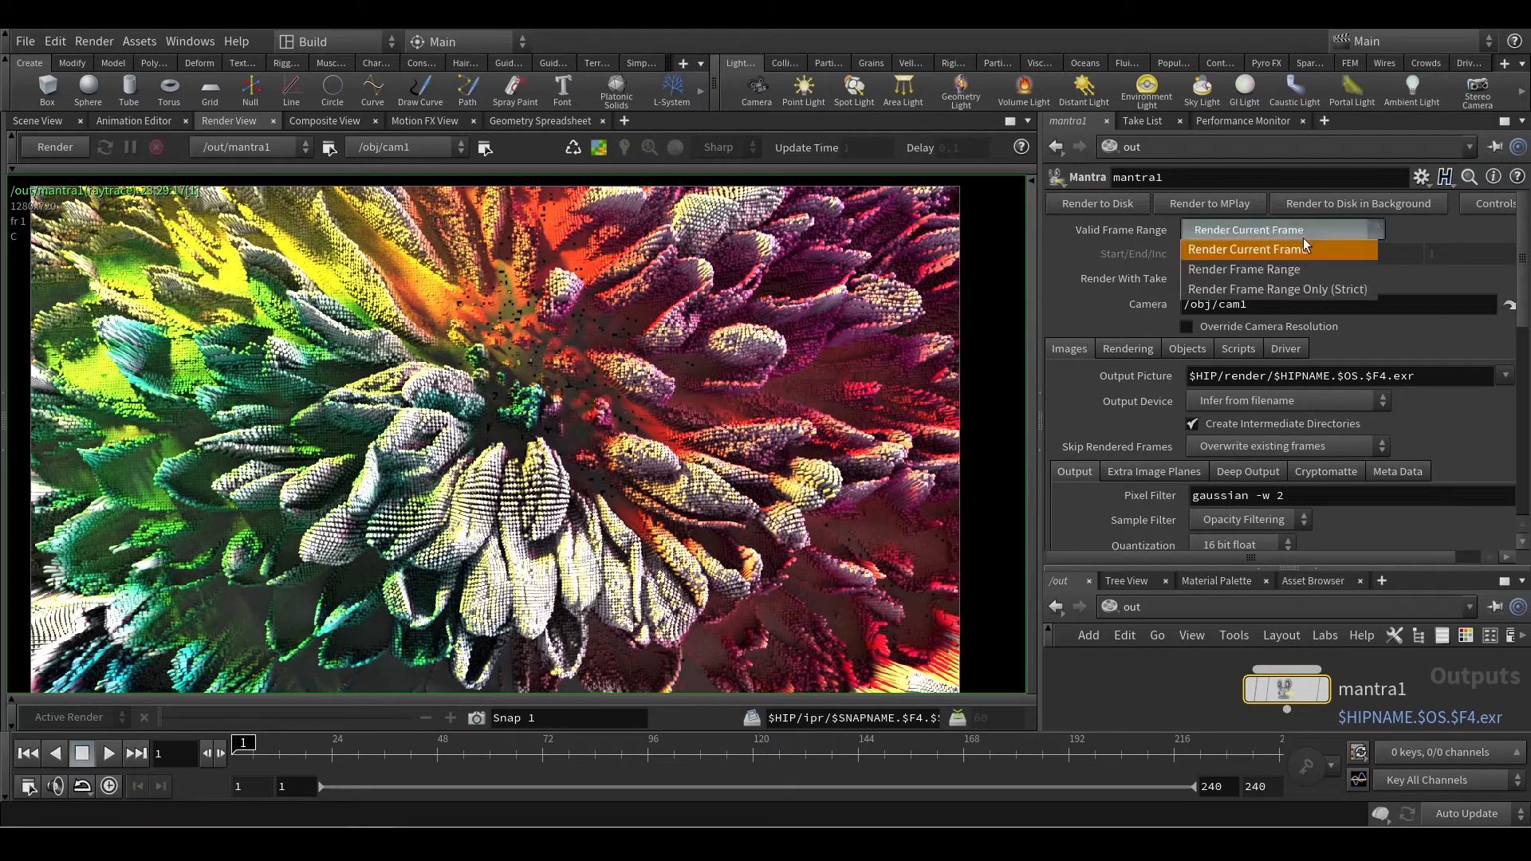
click(1299, 267)
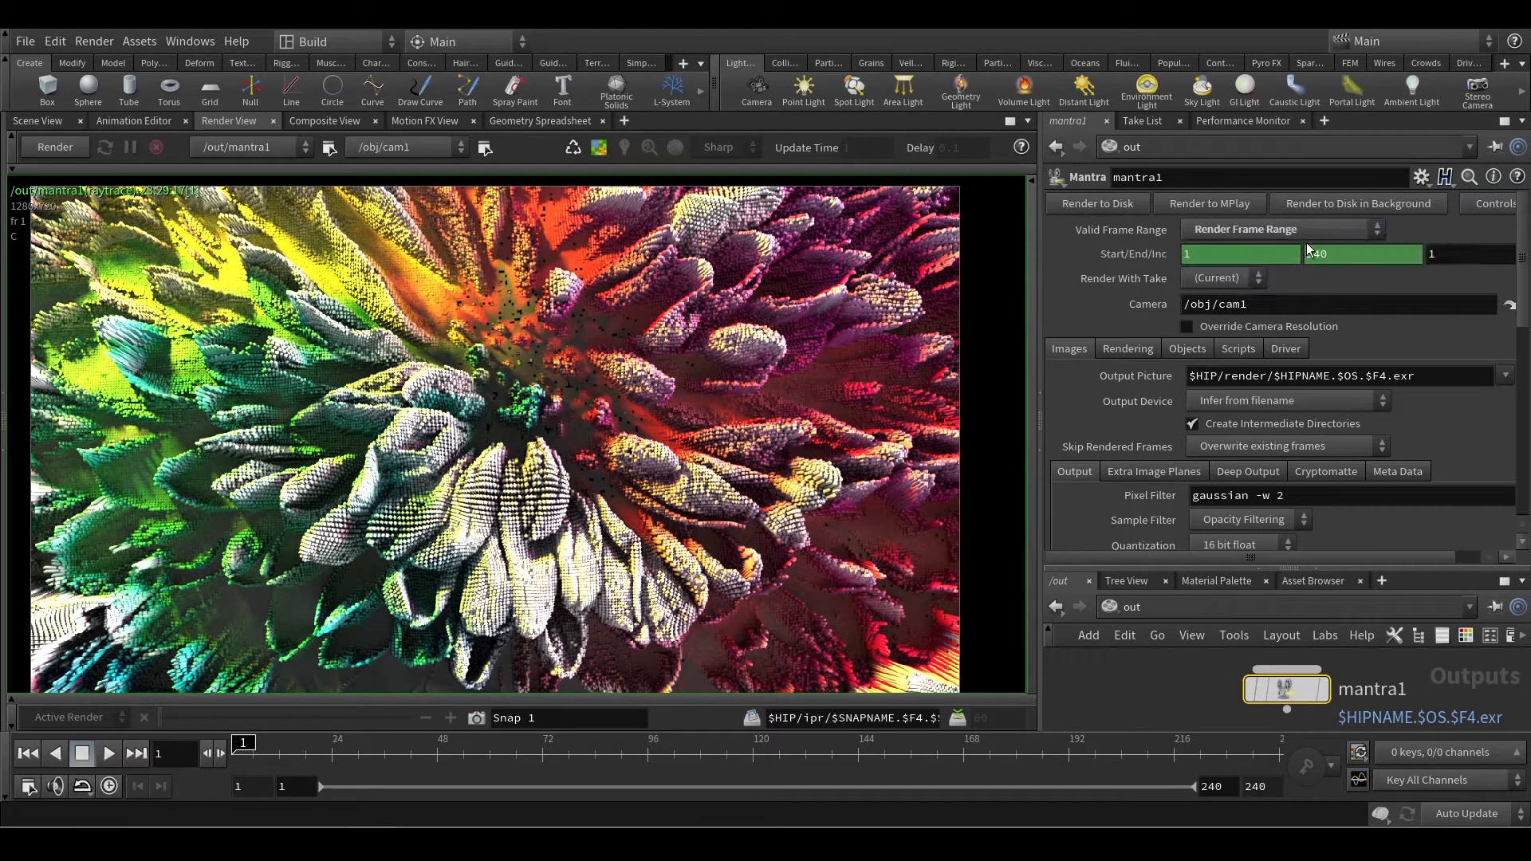
click(1262, 237)
click(1265, 249)
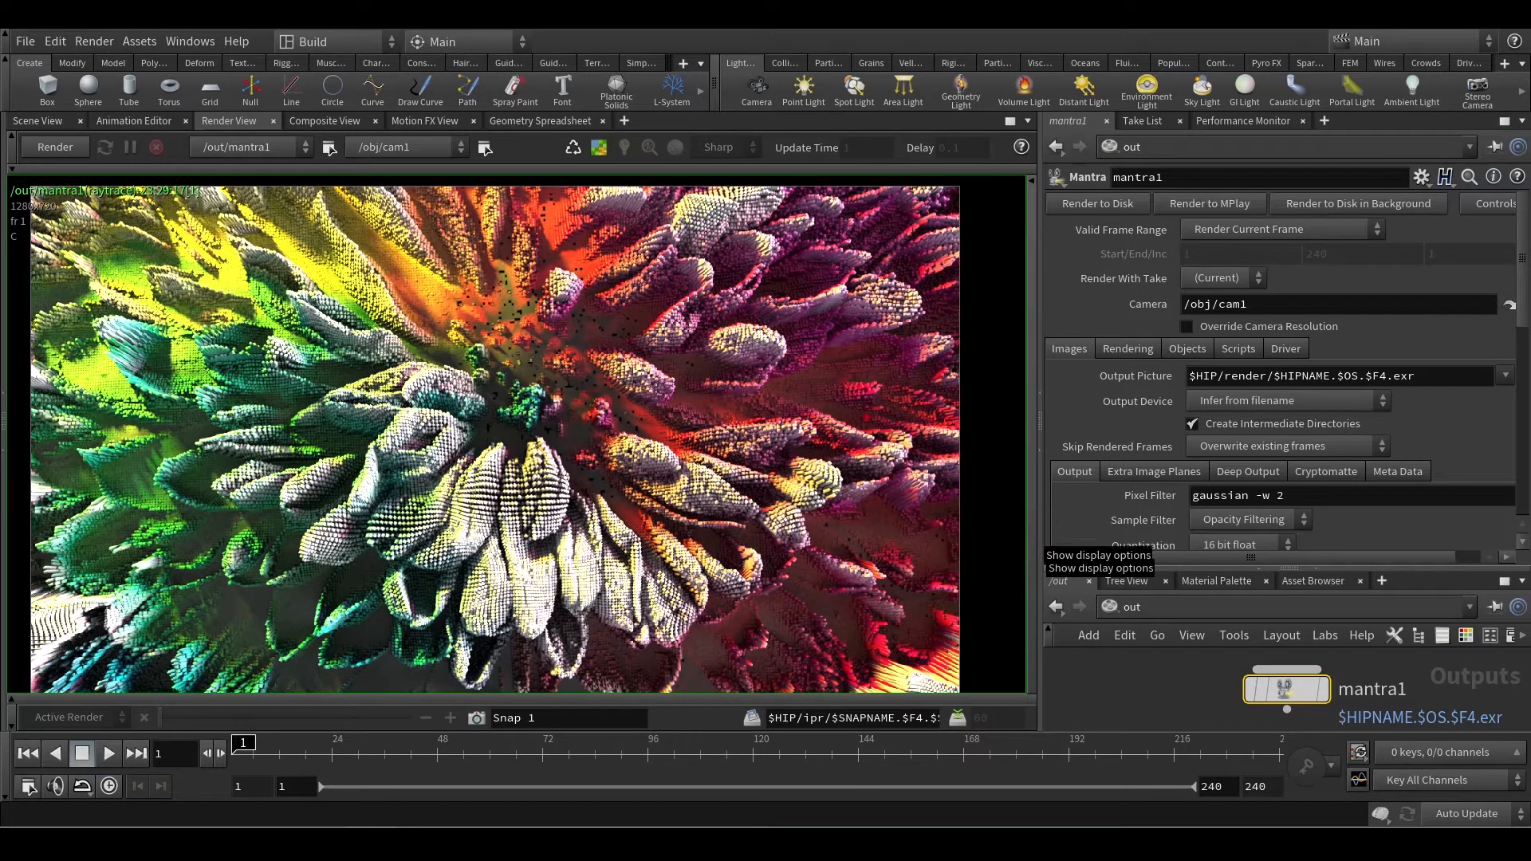
mouse_move(668, 328)
mouse_down()
mouse_move(1115, 447)
mouse_move(791, 499)
mouse_move(646, 359)
mouse_up()
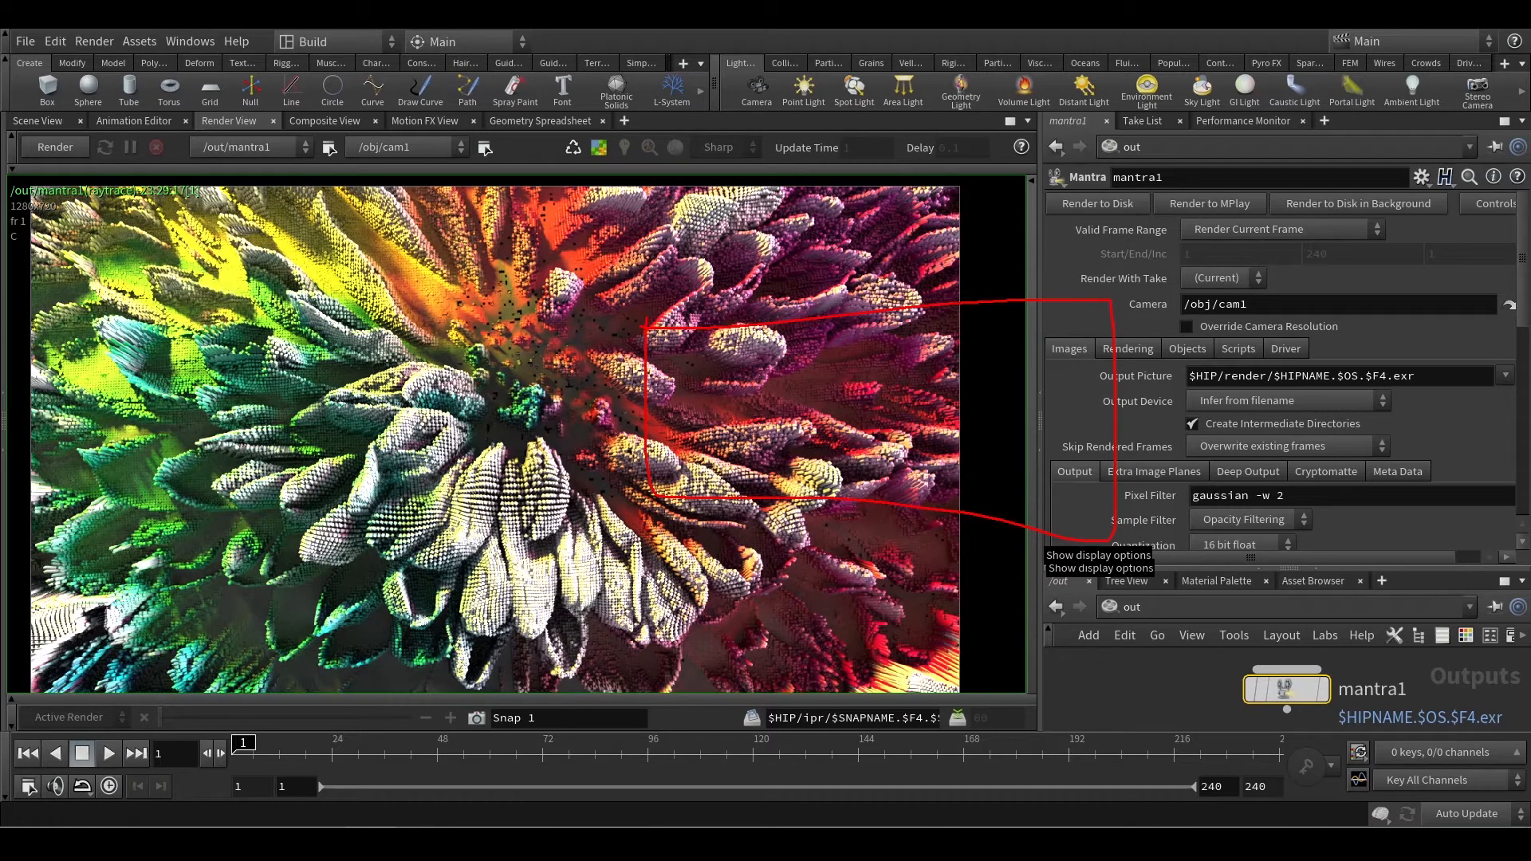
mouse_move(715, 421)
mouse_down()
mouse_move(1037, 431)
mouse_move(1000, 408)
mouse_move(746, 403)
mouse_up()
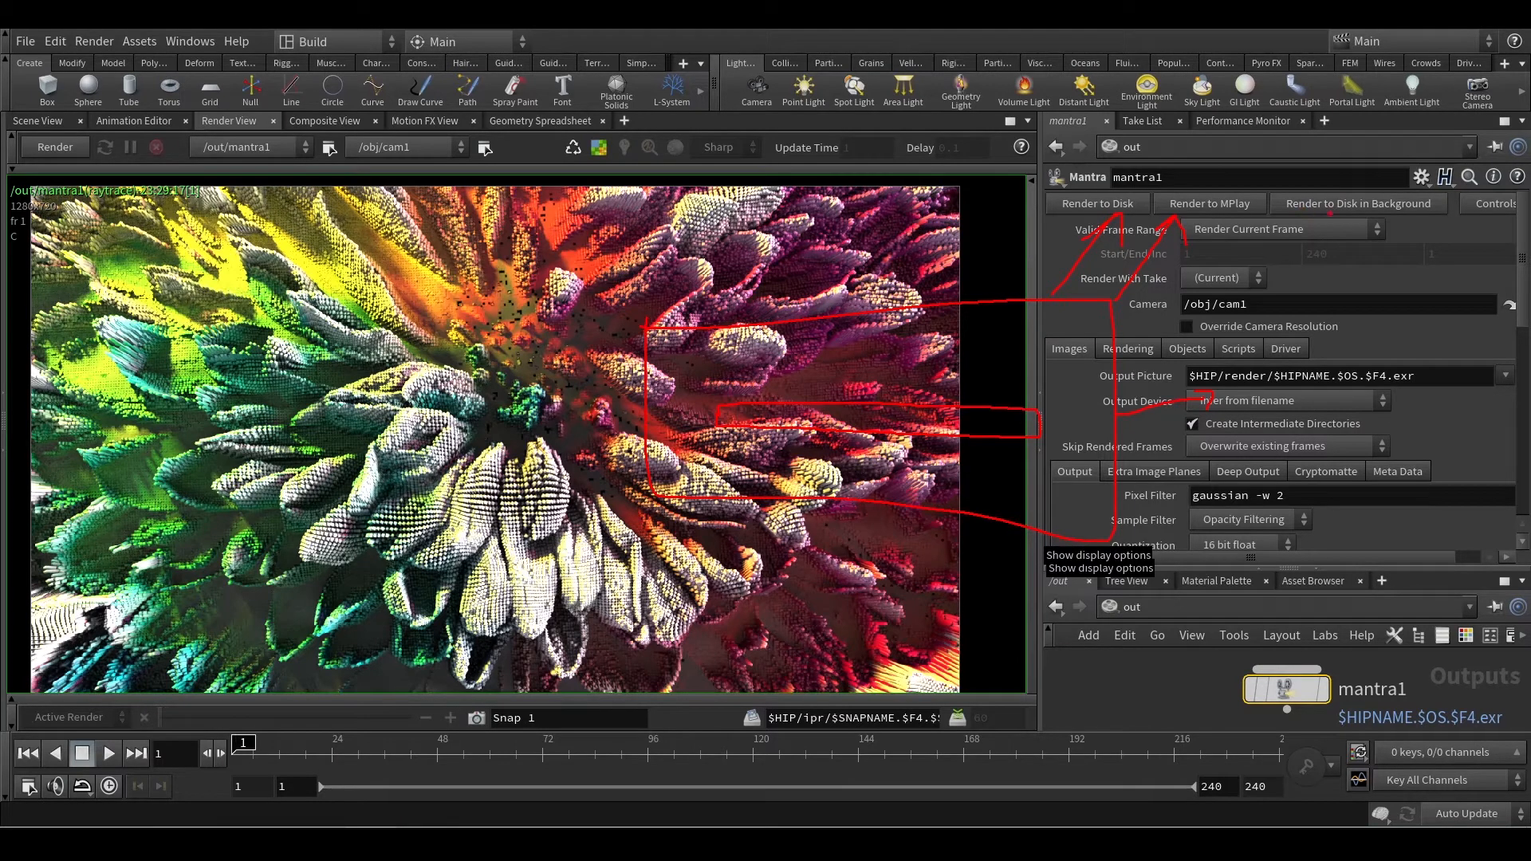
mouse_move(1445, 214)
mouse_down()
mouse_move(1288, 225)
mouse_move(1435, 193)
mouse_up()
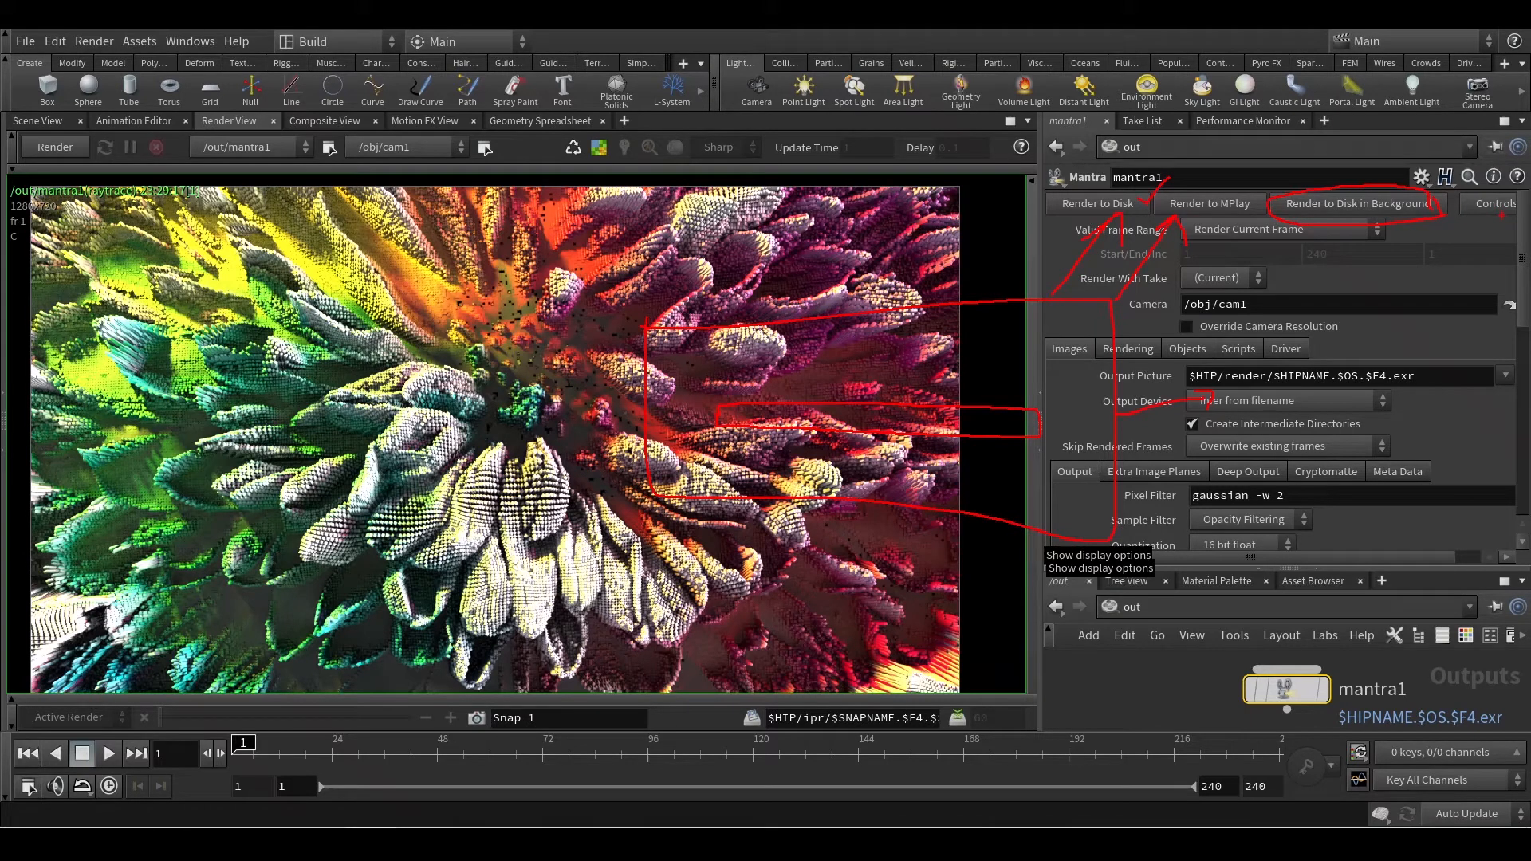
key(Escape)
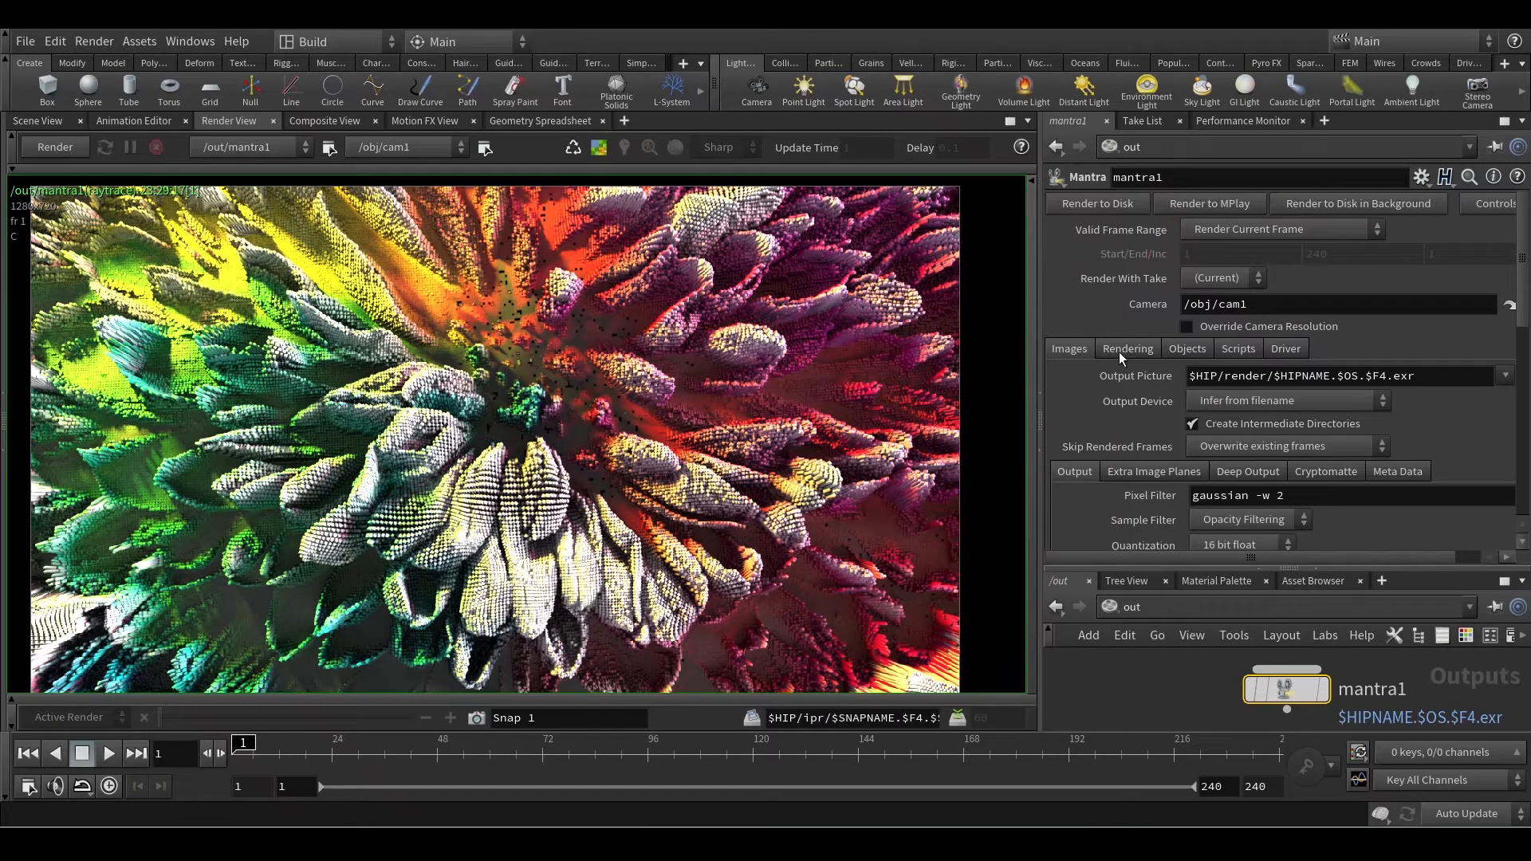
- Enable depth of field for mantra1, set its rendering engine to Physically Based Rendering, and review the sampling settings
click(1122, 356)
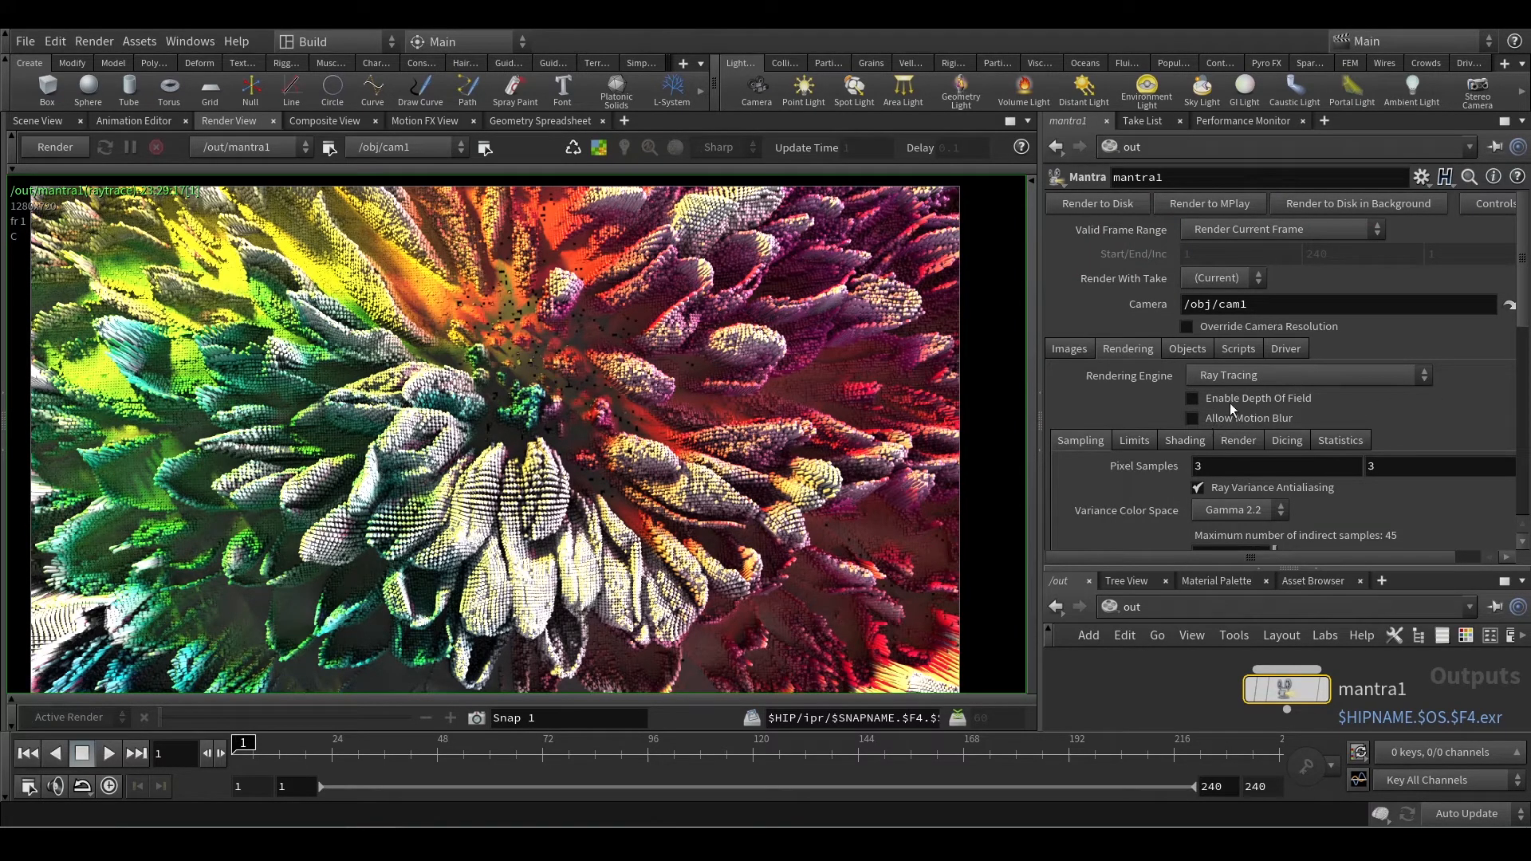
click(1206, 399)
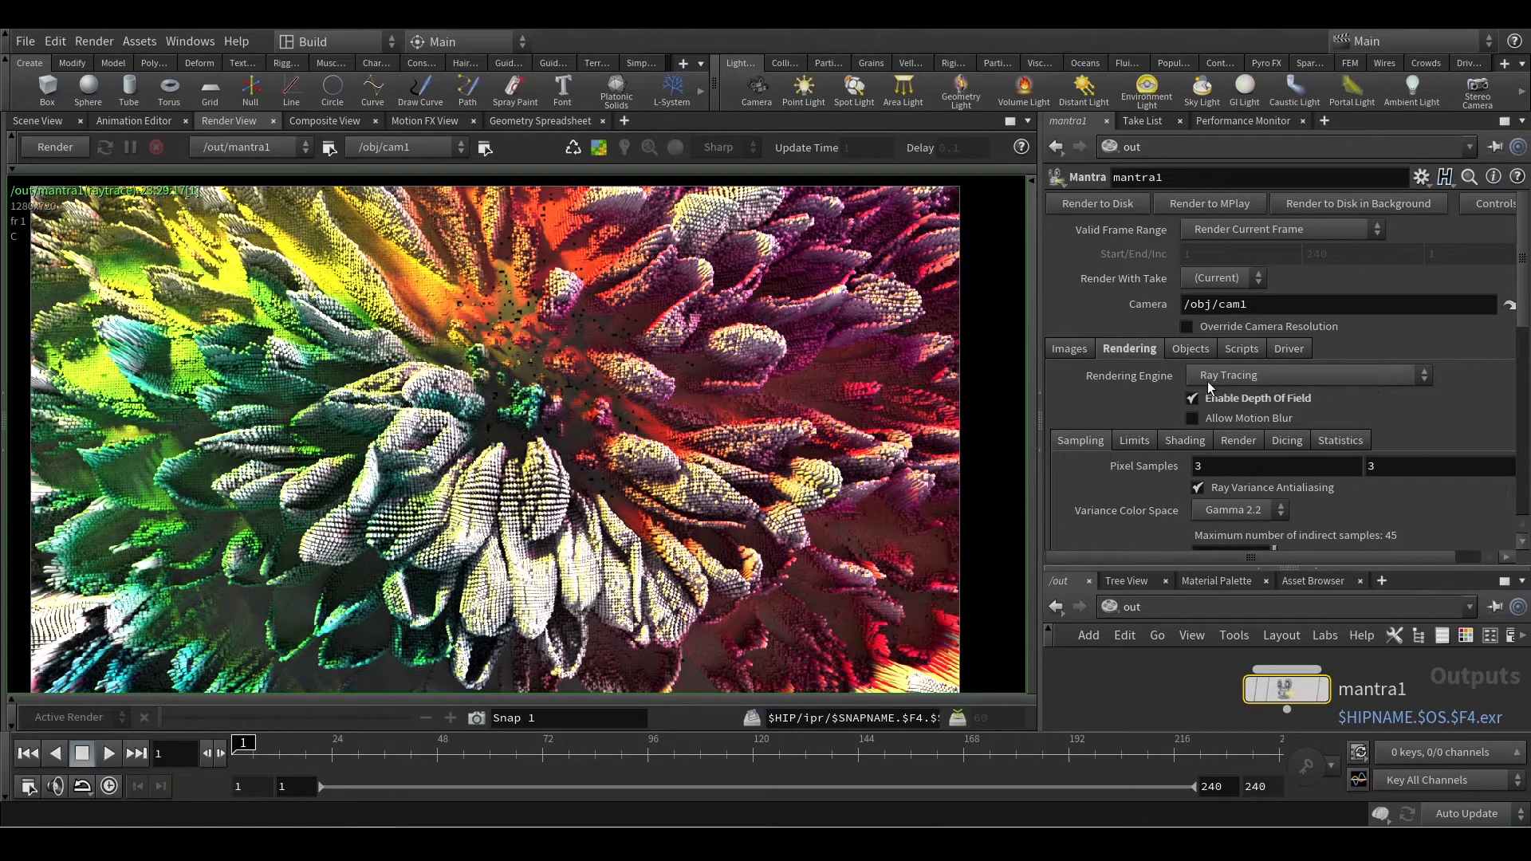
click(1269, 377)
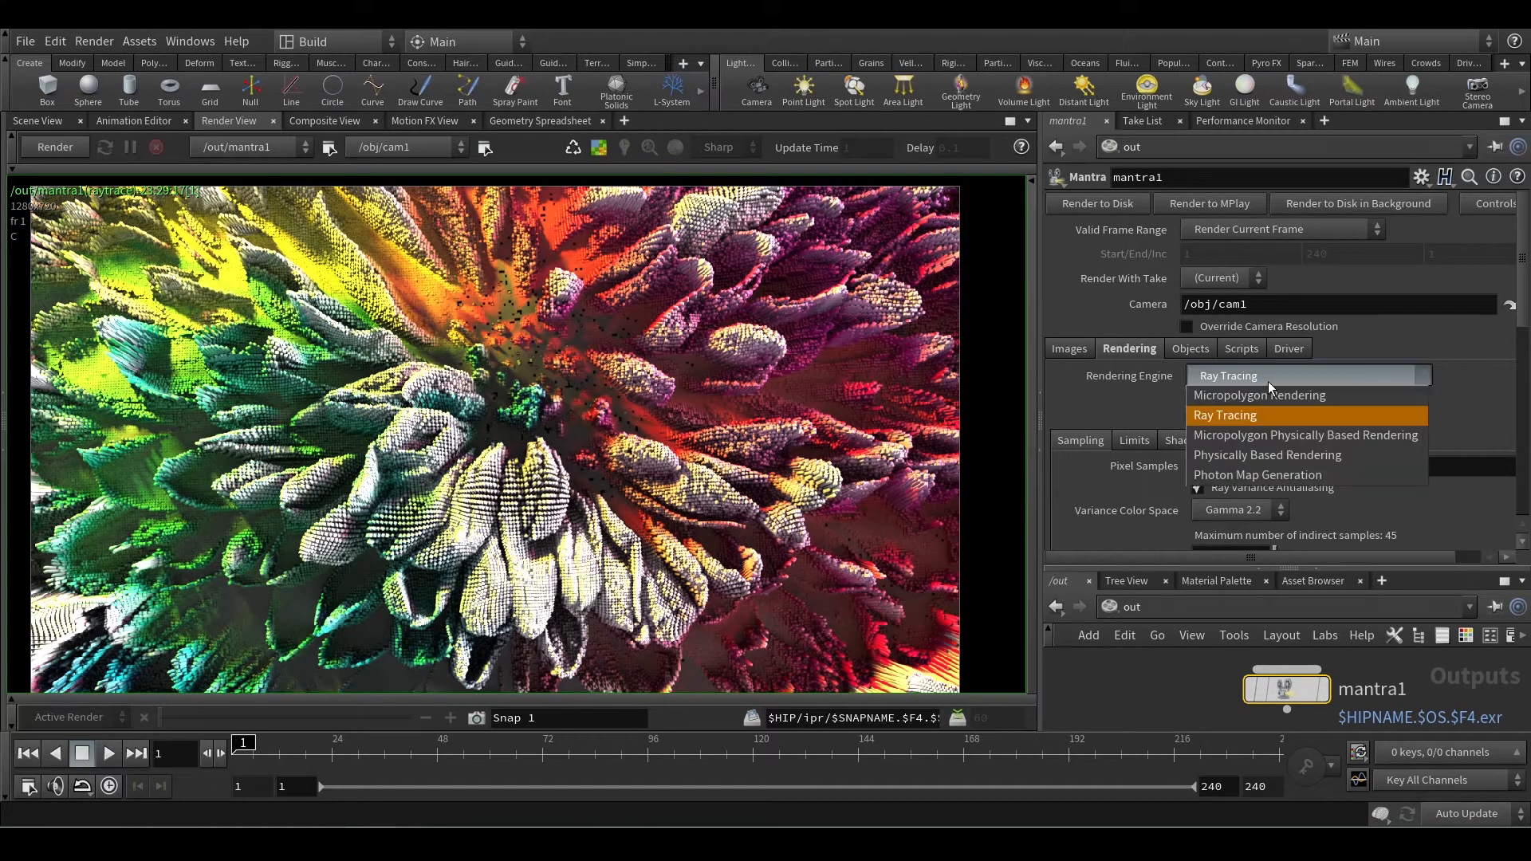
click(1261, 458)
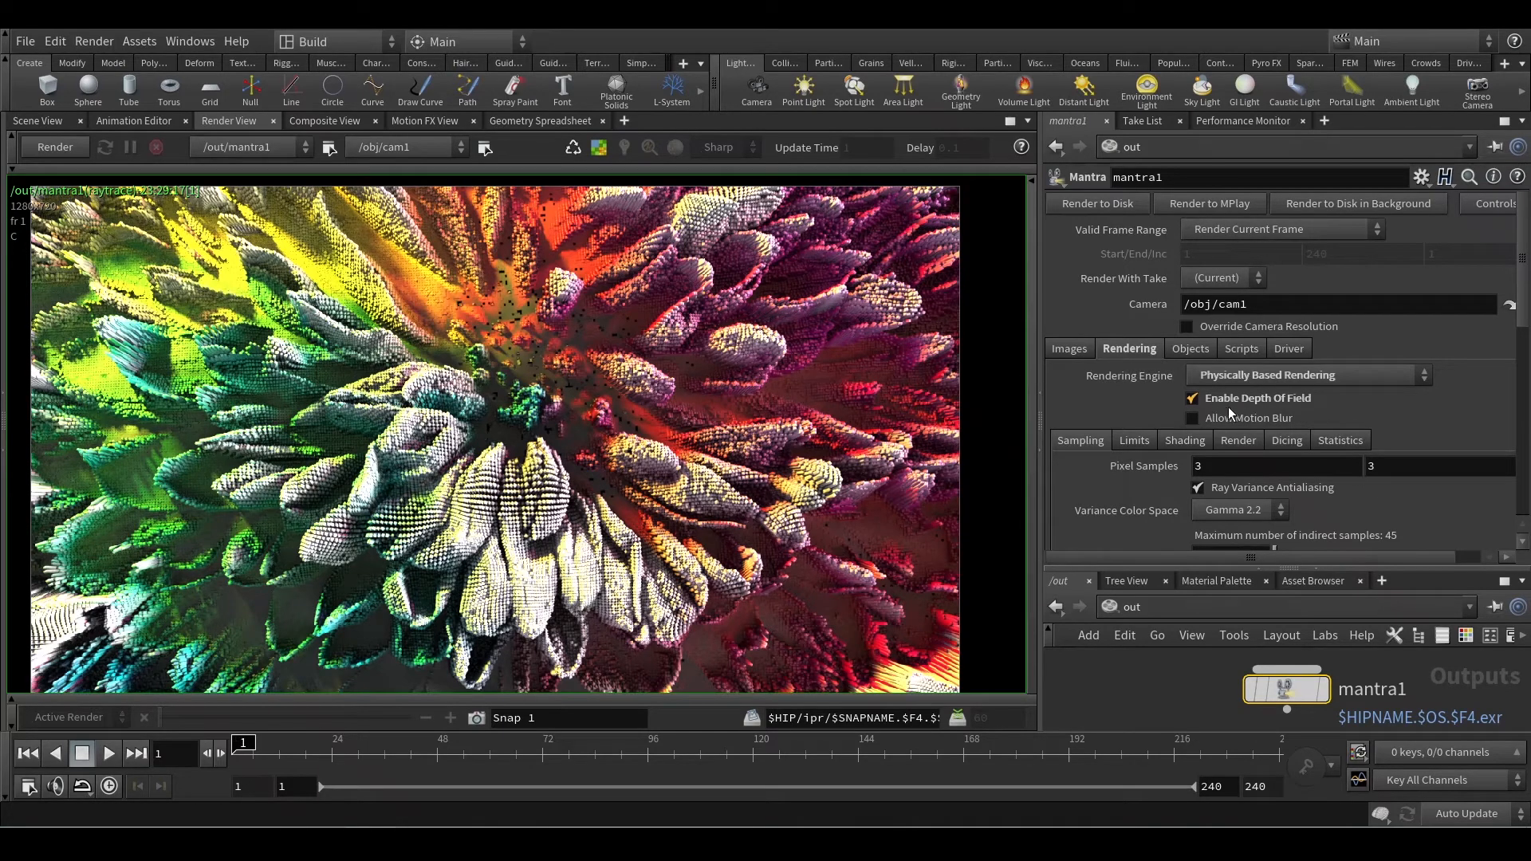
click(331, 149)
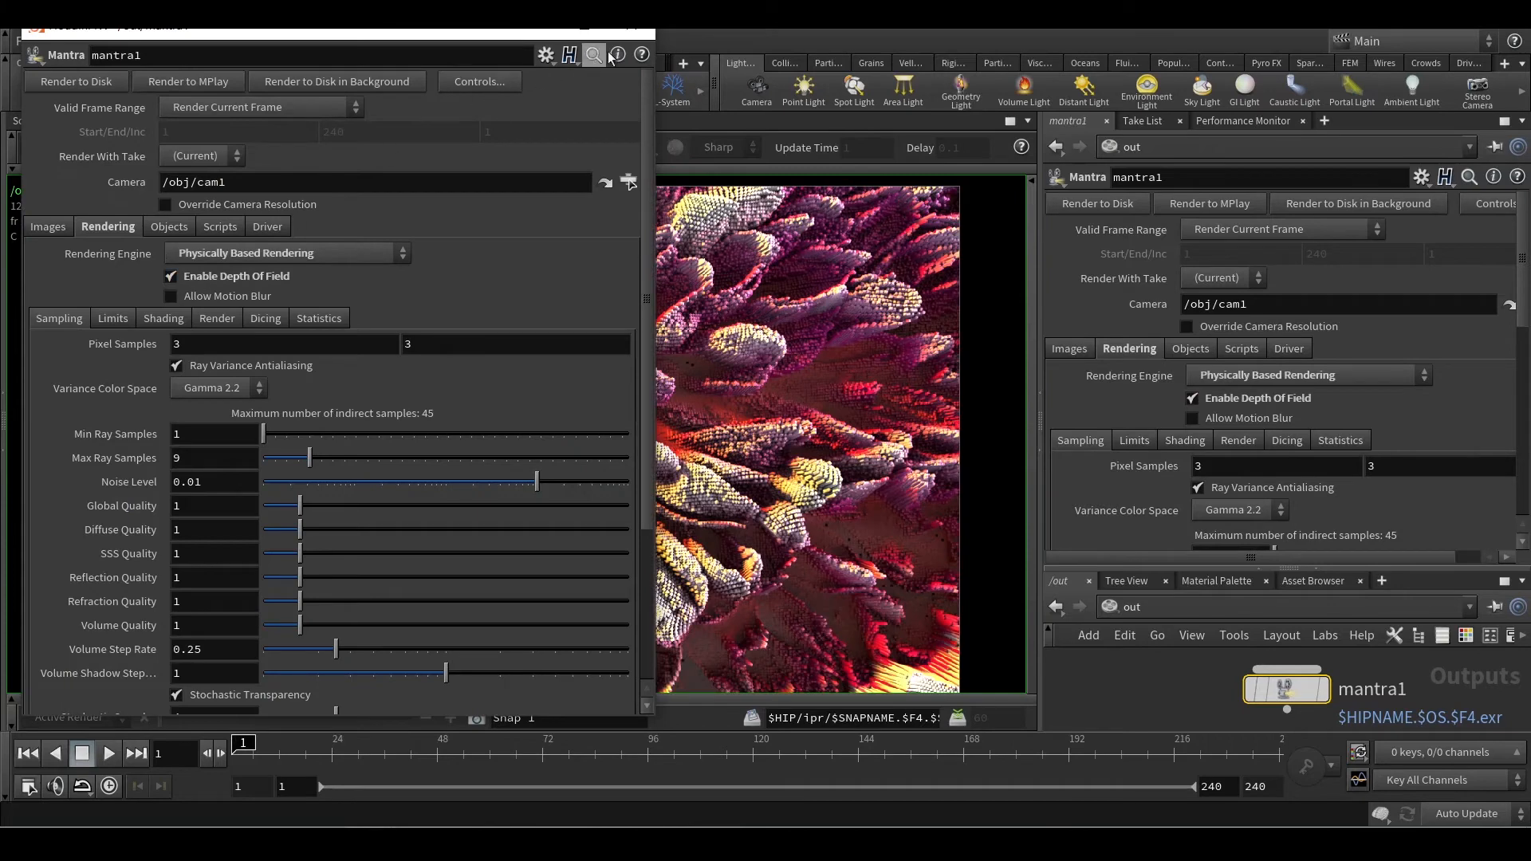
click(639, 32)
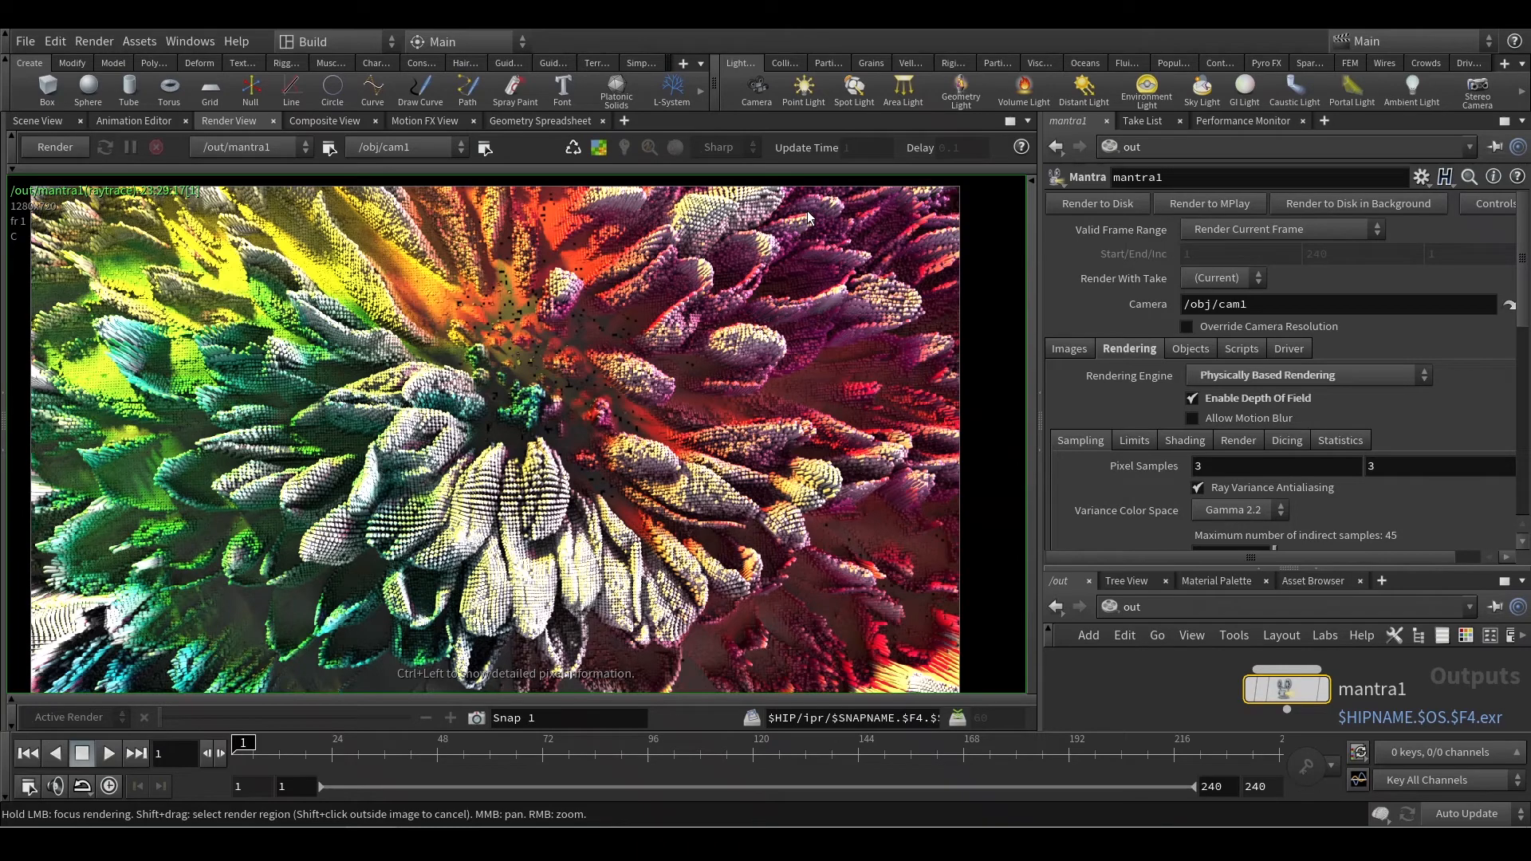
- Examine the Save Frame options for the rendered image and the file name's exr extension in the file chooser, without saving
right_click(528, 353)
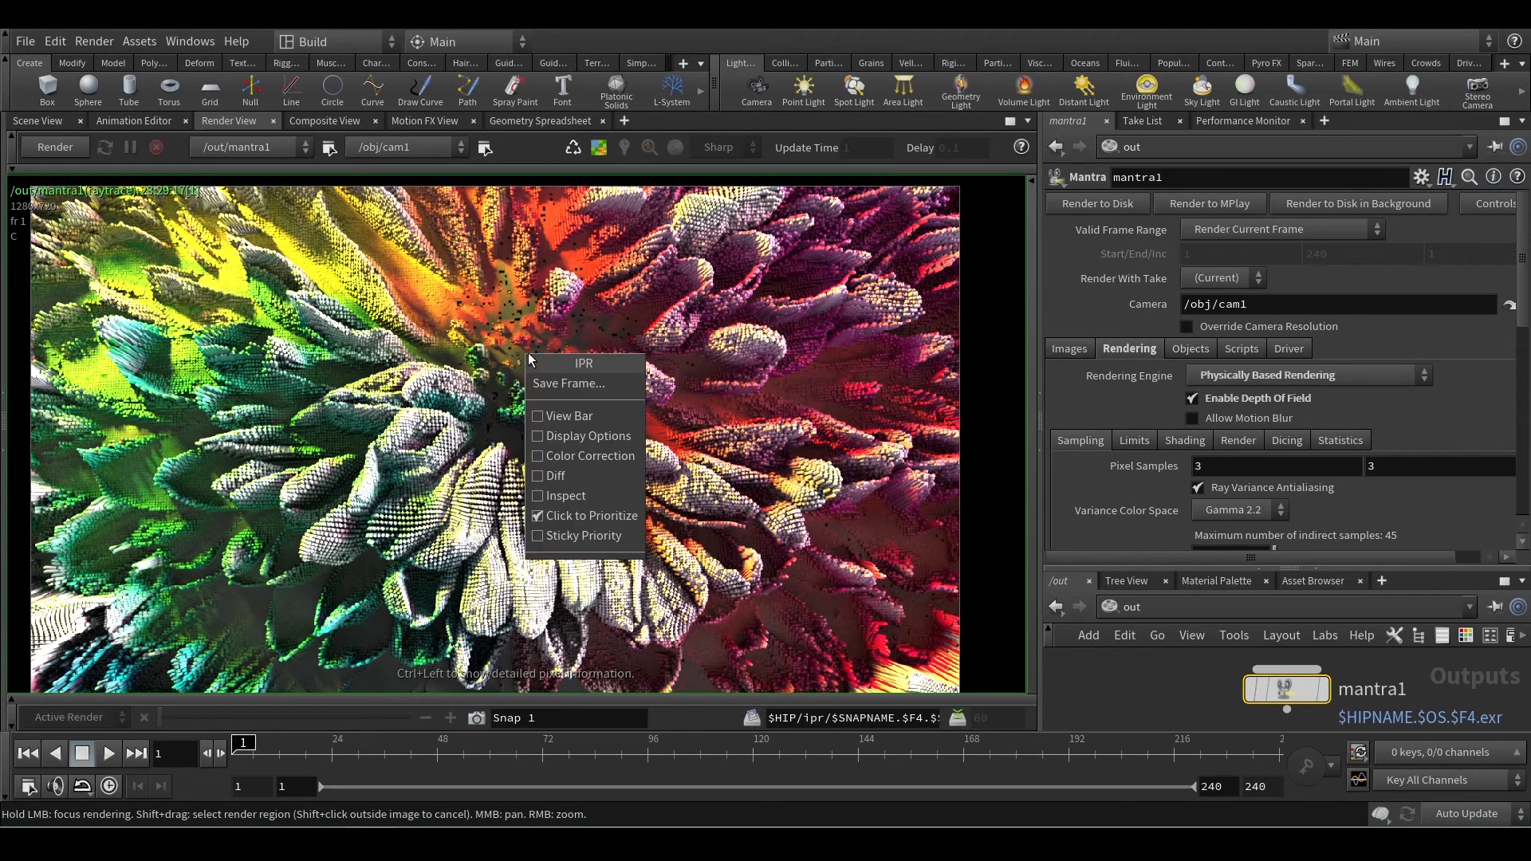
click(581, 382)
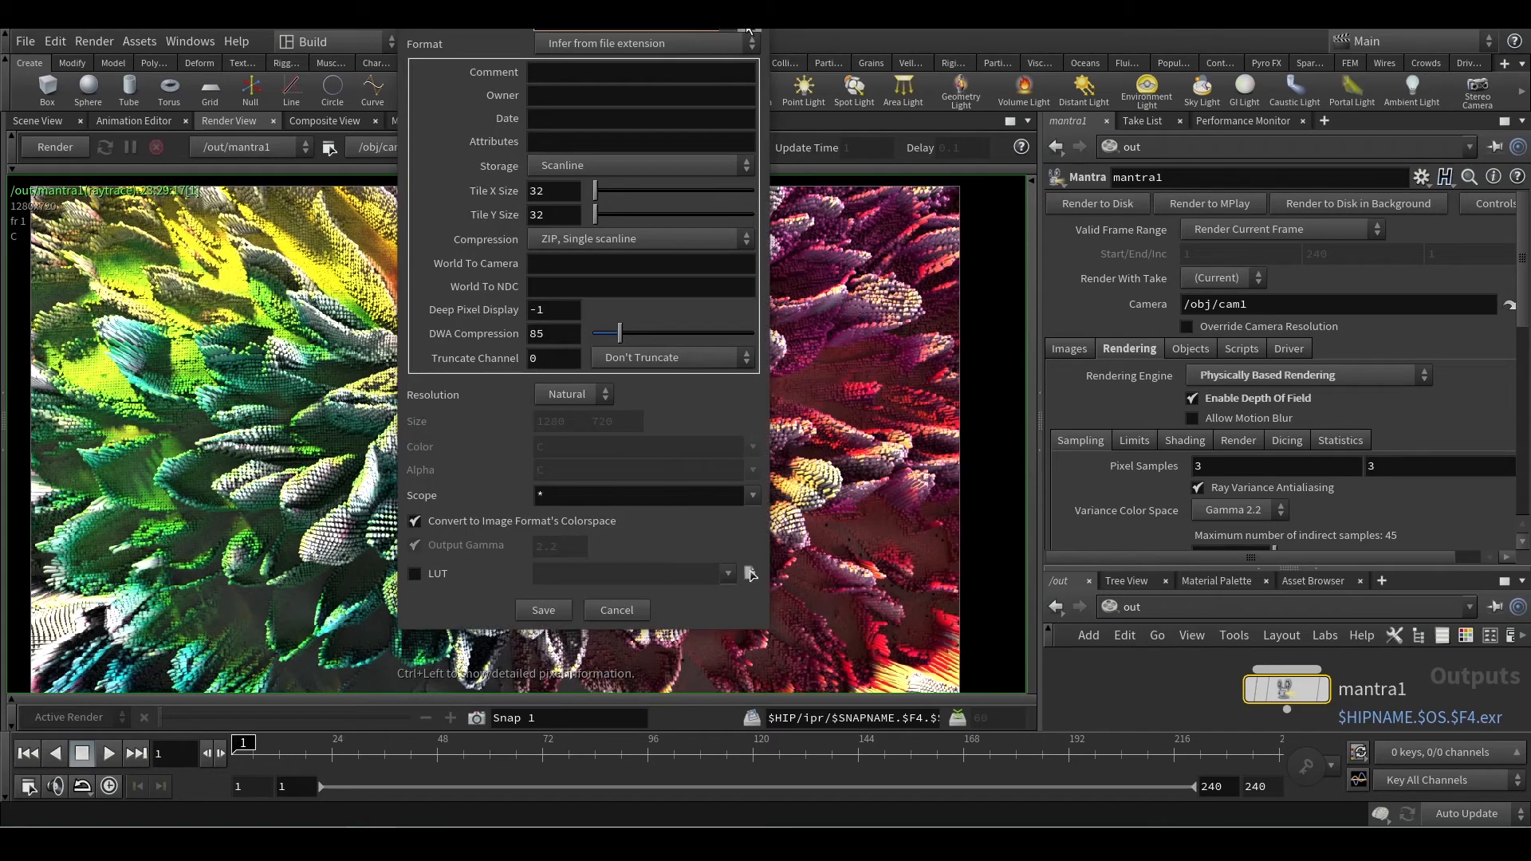
click(749, 32)
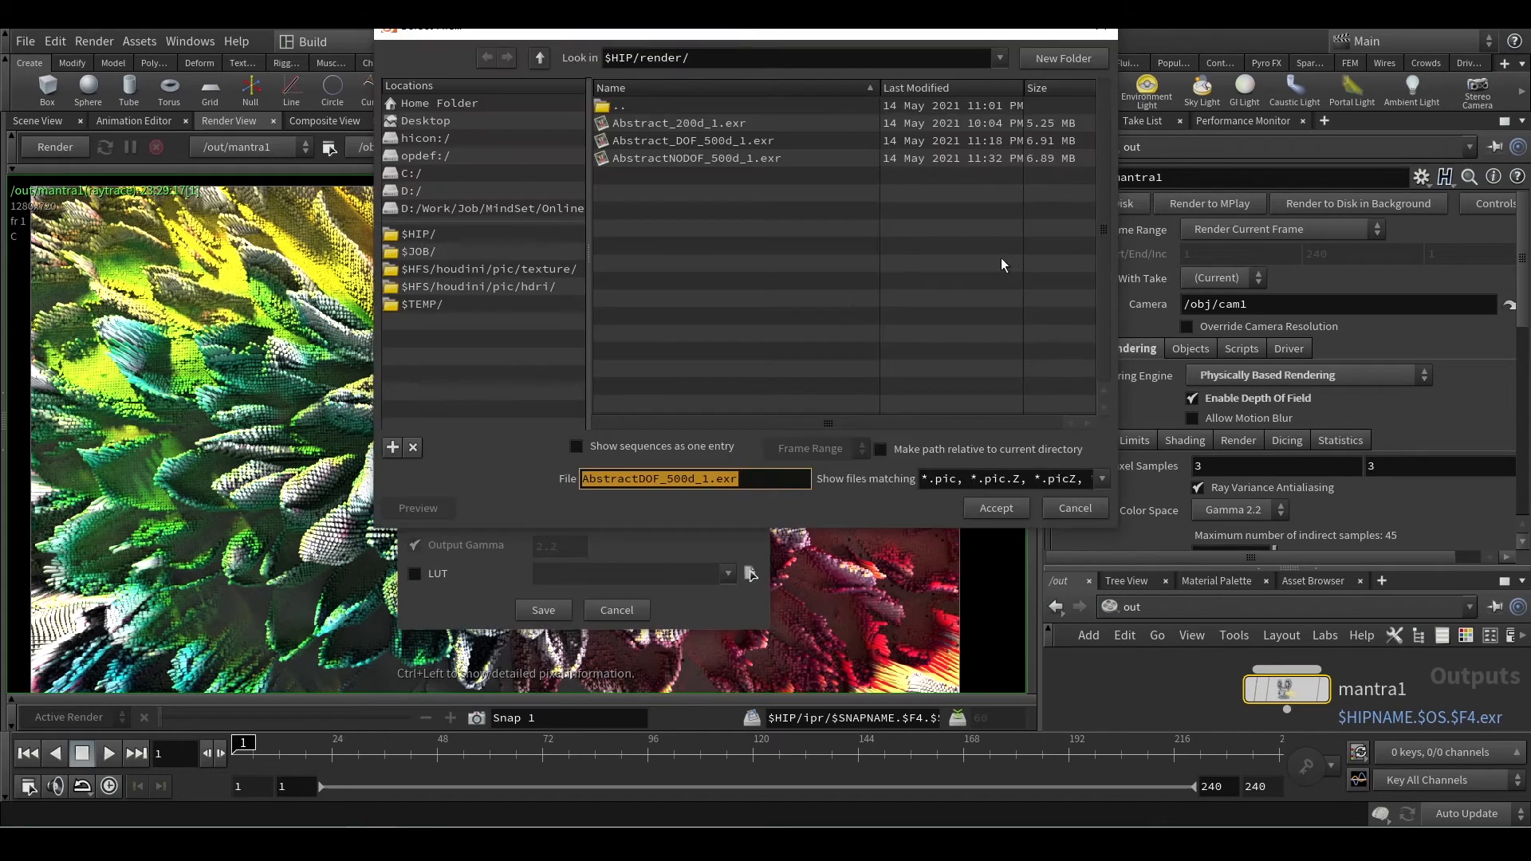
click(716, 483)
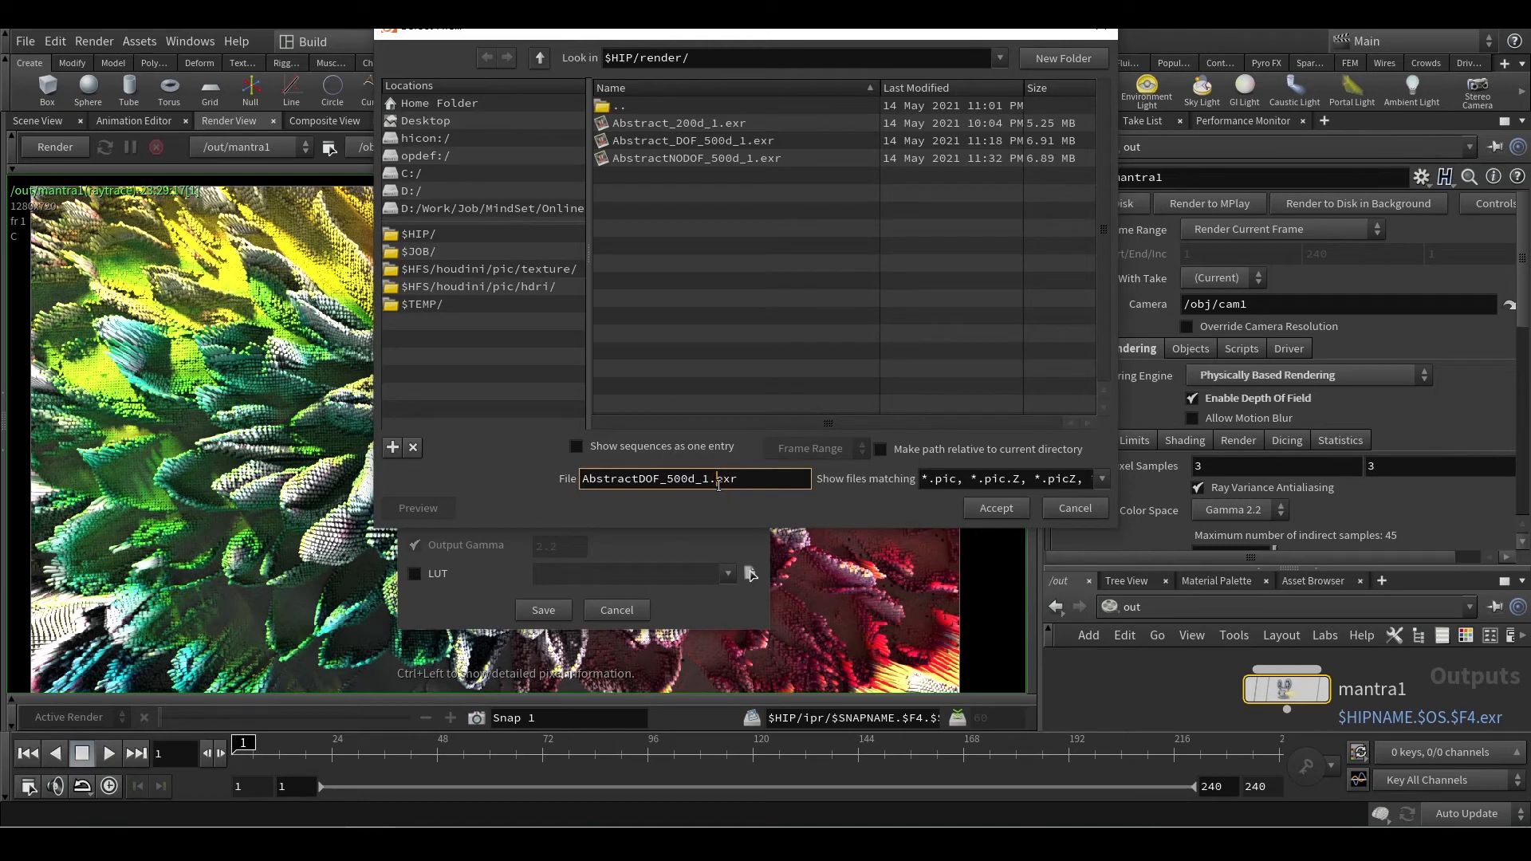
drag(709, 481, 754, 481)
click(729, 508)
click(1064, 511)
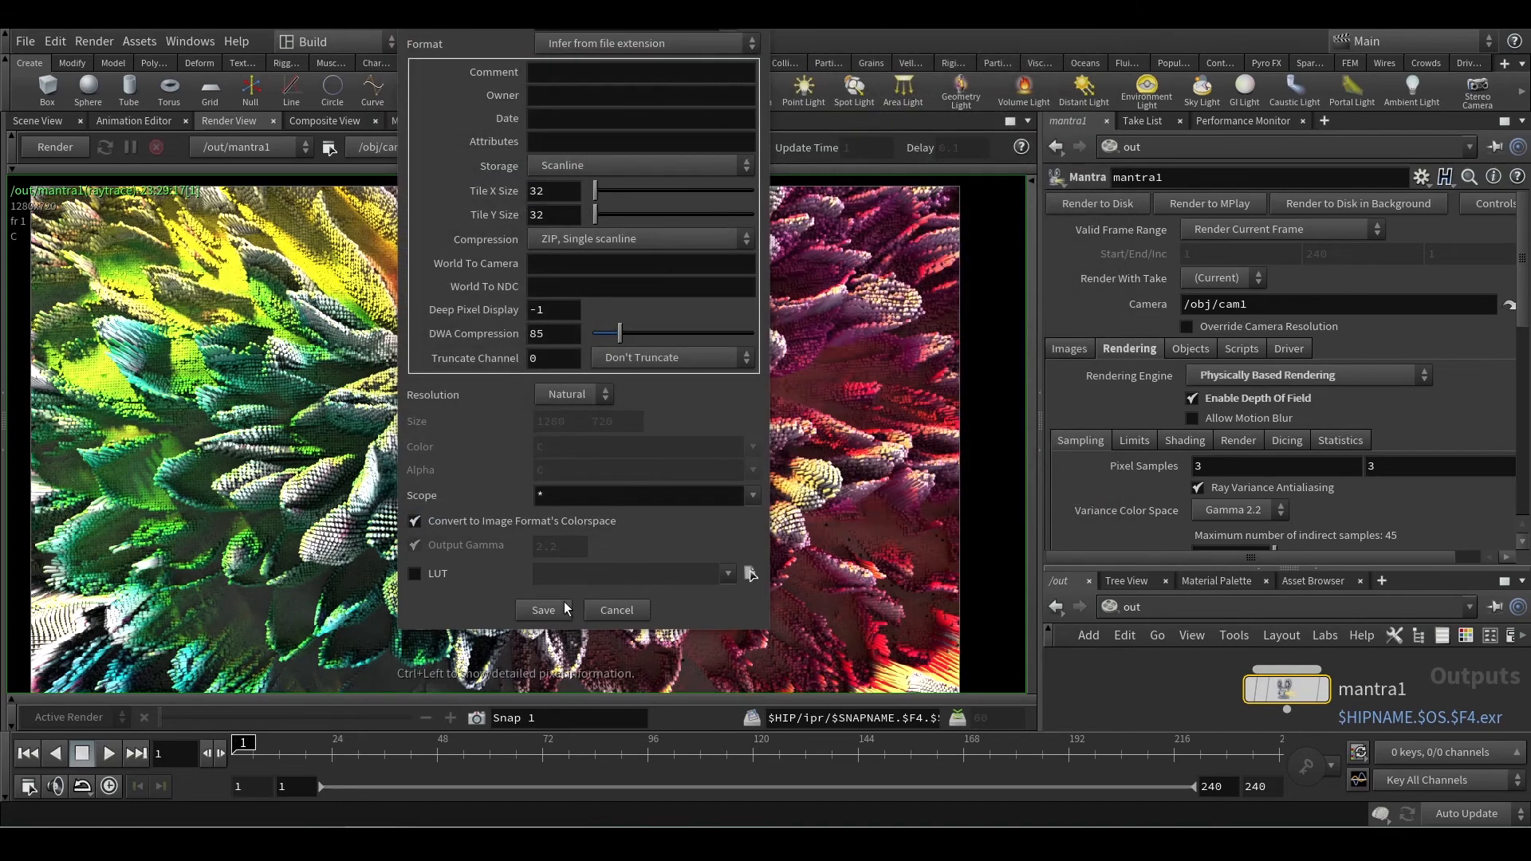
click(637, 612)
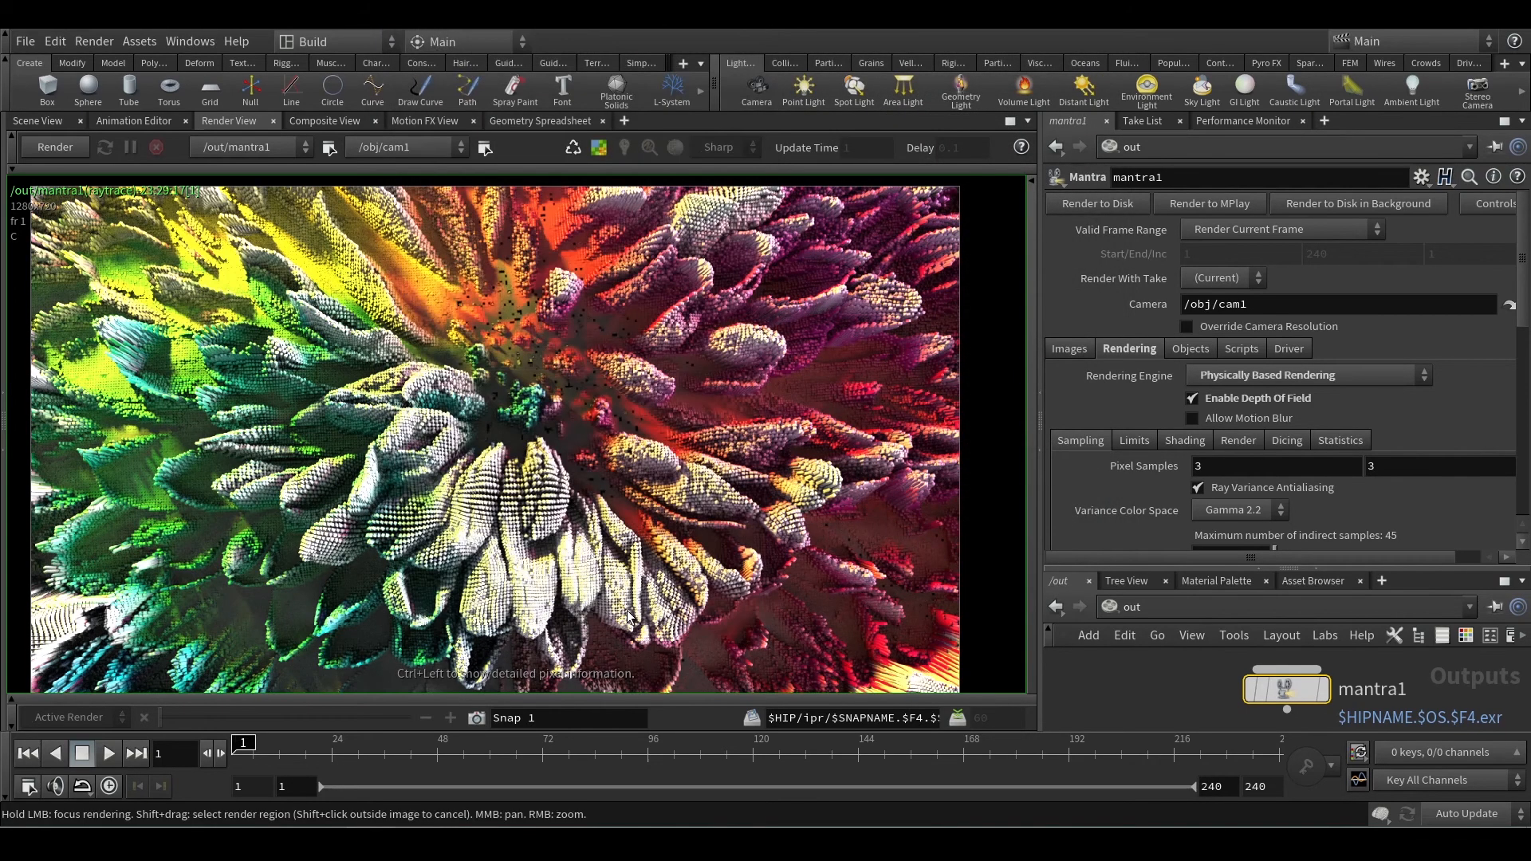